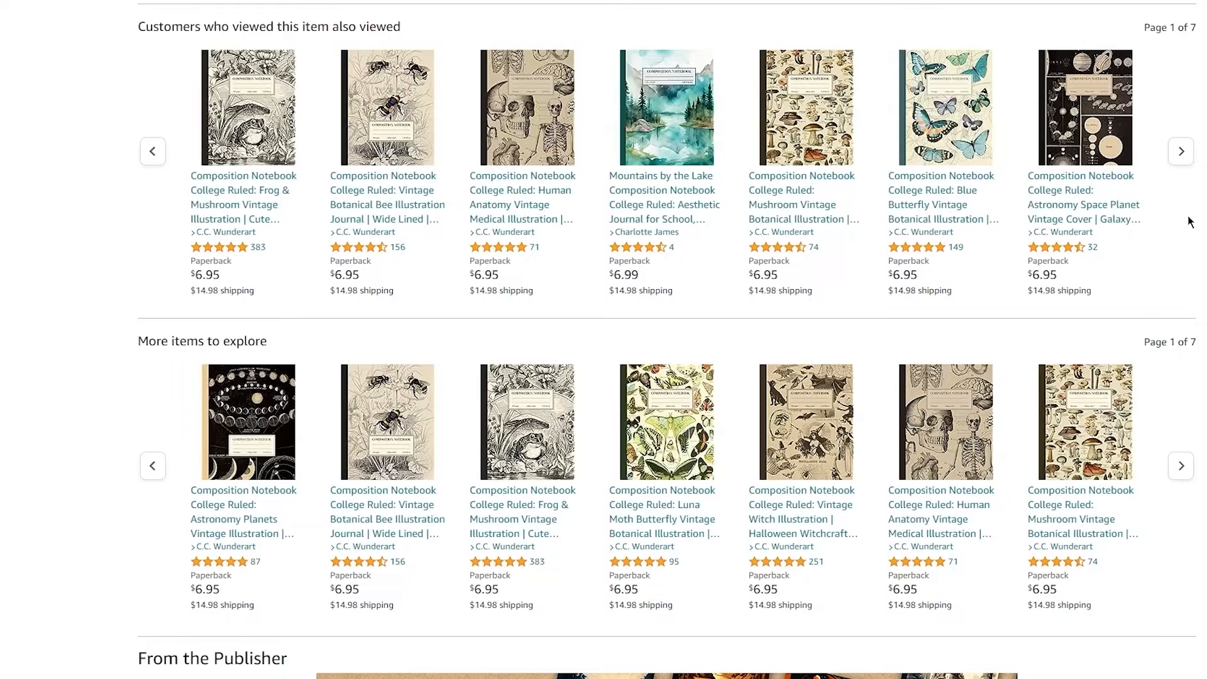
Step: Open the author page of the Vintage Fungi composition notebook and browse the author's top titles
{"action": "scroll", "coordinate": [922, 250], "scroll_direction": "up", "scroll_amount": 8}
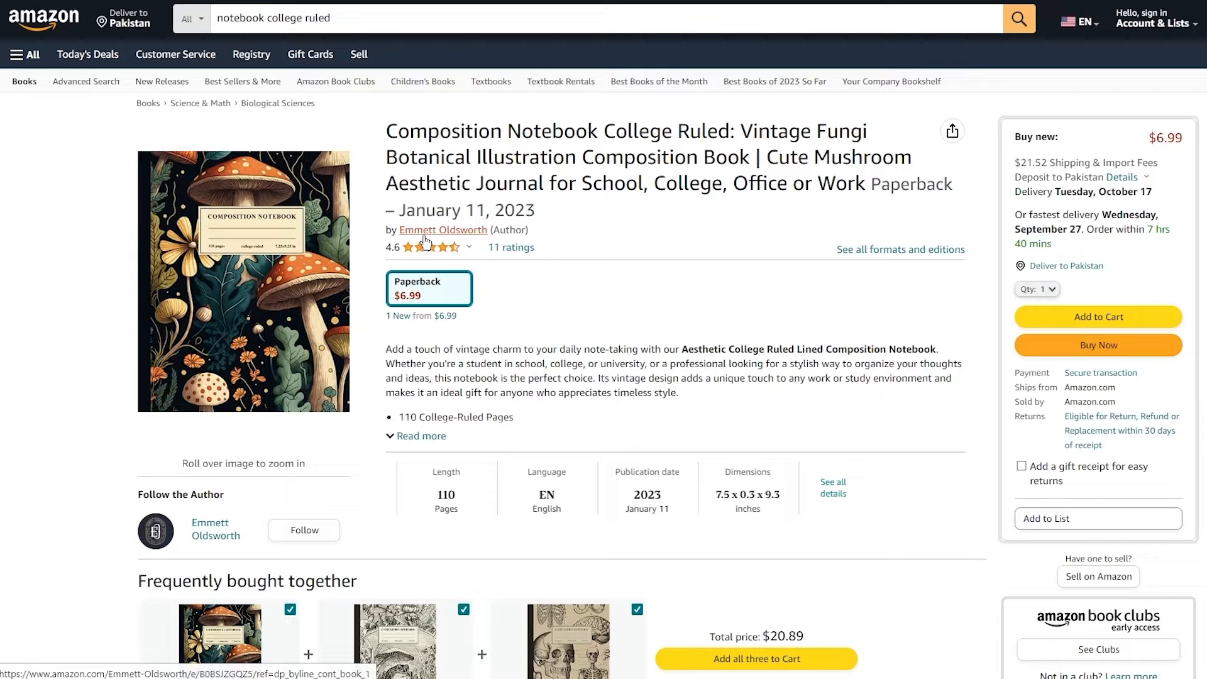
{"action": "left_click", "coordinate": [502, 229]}
{"action": "scroll", "coordinate": [136, 243], "scroll_direction": "down", "scroll_amount": 1}
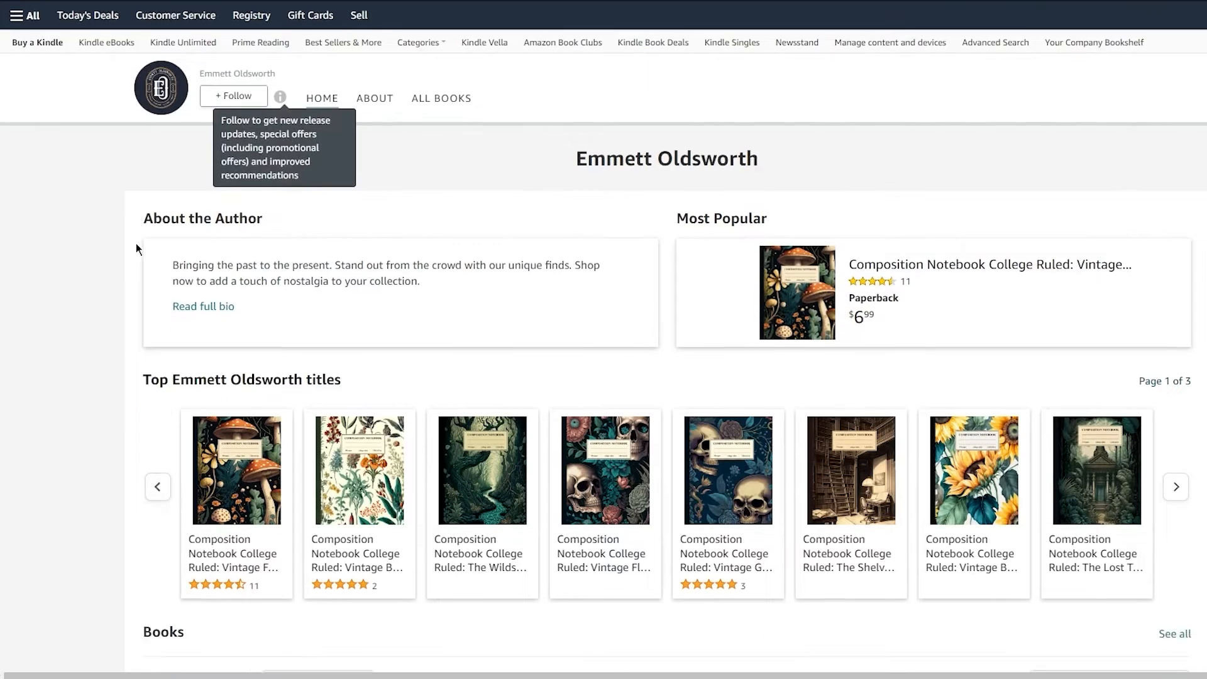
{"action": "scroll", "coordinate": [105, 243], "scroll_direction": "down", "scroll_amount": 3}
{"action": "scroll", "coordinate": [106, 244], "scroll_direction": "up", "scroll_amount": 2}
{"action": "scroll", "coordinate": [105, 243], "scroll_direction": "down", "scroll_amount": 1}
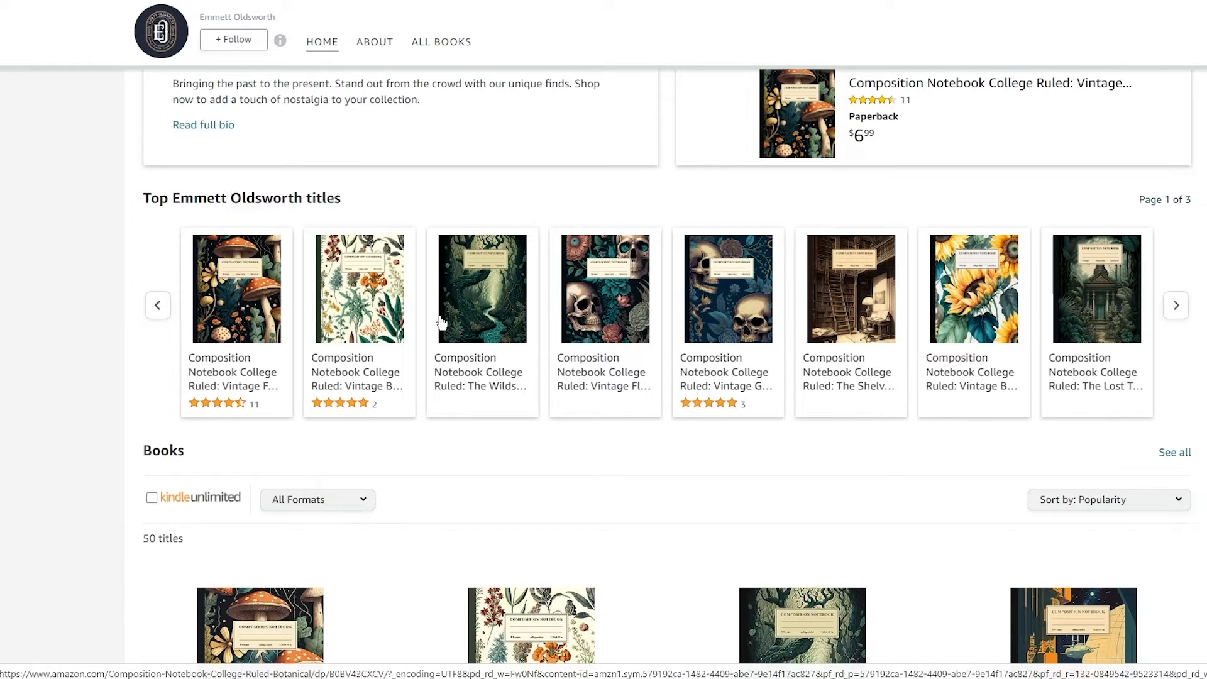
{"action": "left_click", "coordinate": [595, 308]}
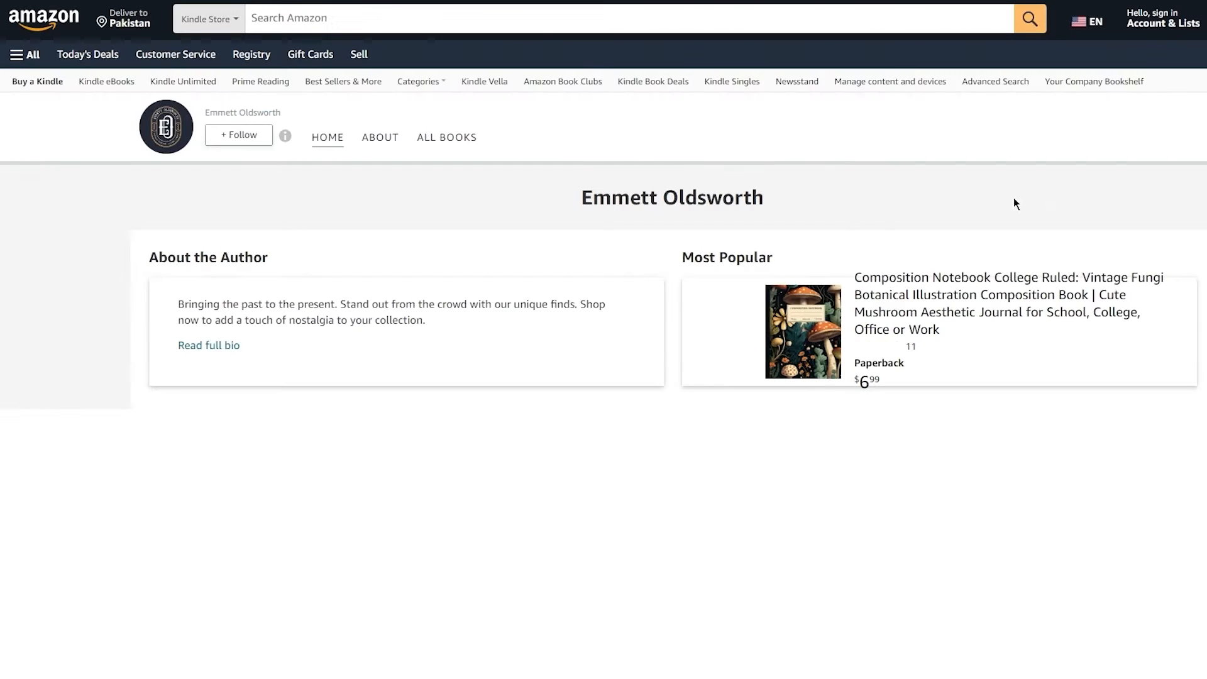
Step: Examine the notebook covers, ratings and book list on the author's page
{"action": "scroll", "coordinate": [821, 191], "scroll_direction": "down", "scroll_amount": 4}
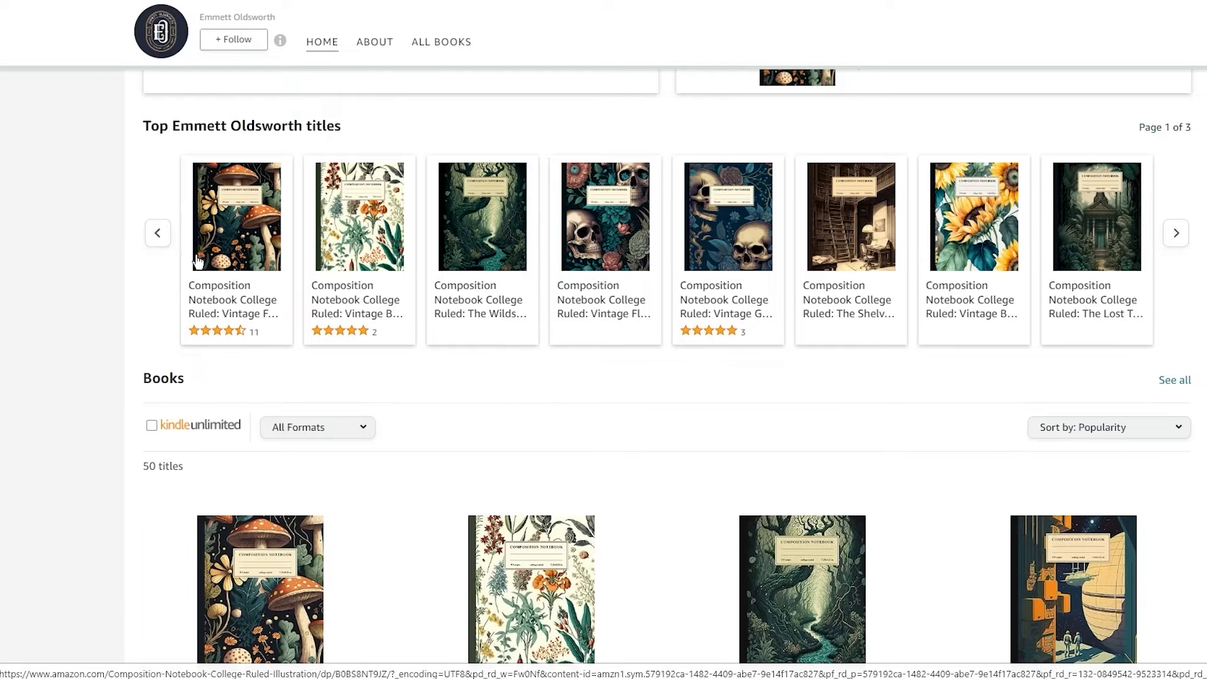
{"action": "scroll", "coordinate": [195, 258], "scroll_direction": "up", "scroll_amount": 5}
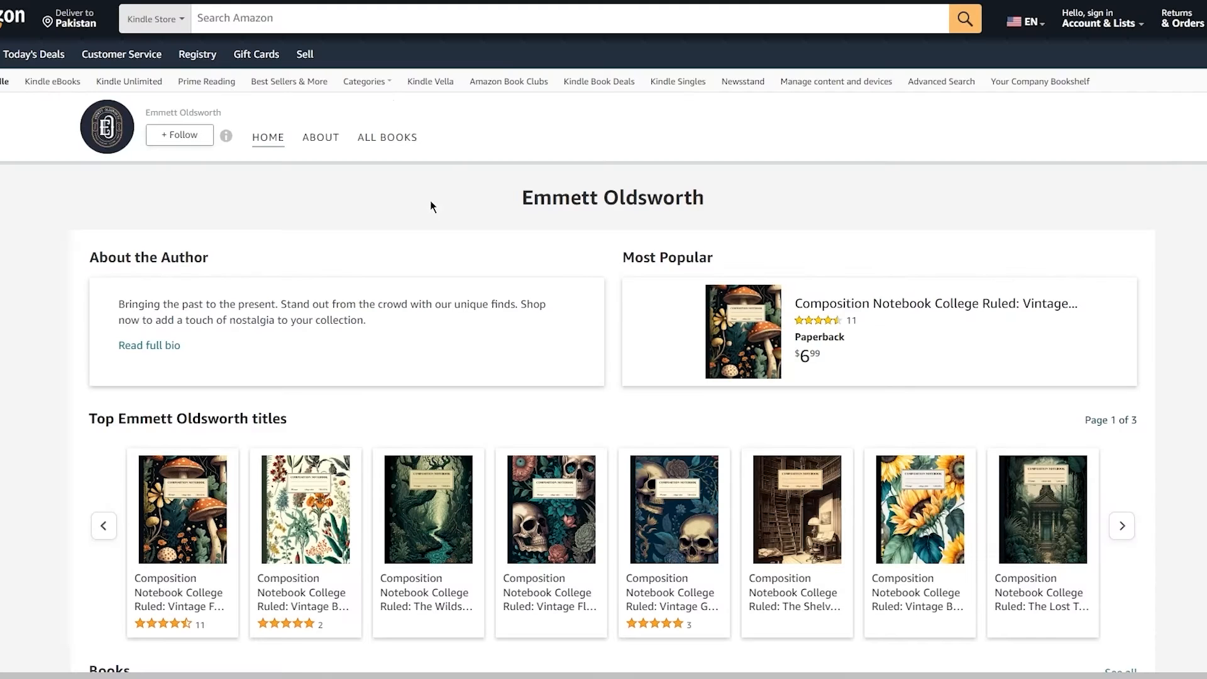
{"action": "scroll", "coordinate": [430, 201], "scroll_direction": "down", "scroll_amount": 5}
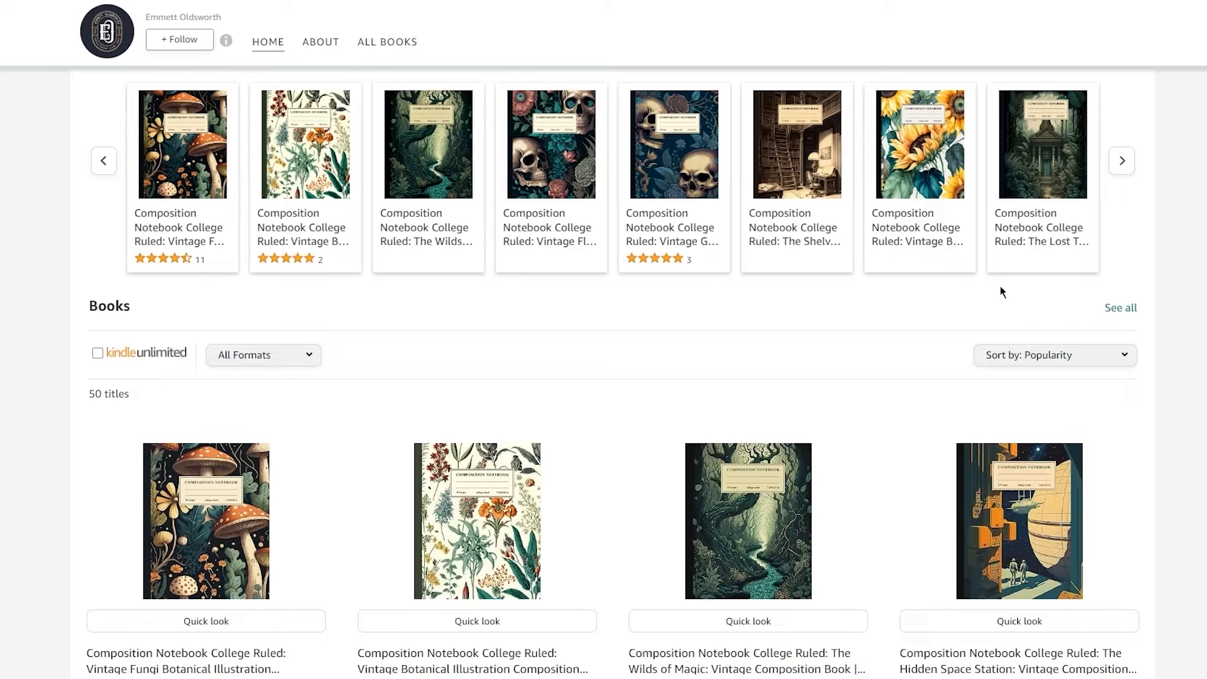
{"action": "scroll", "coordinate": [1002, 291], "scroll_direction": "up", "scroll_amount": 5}
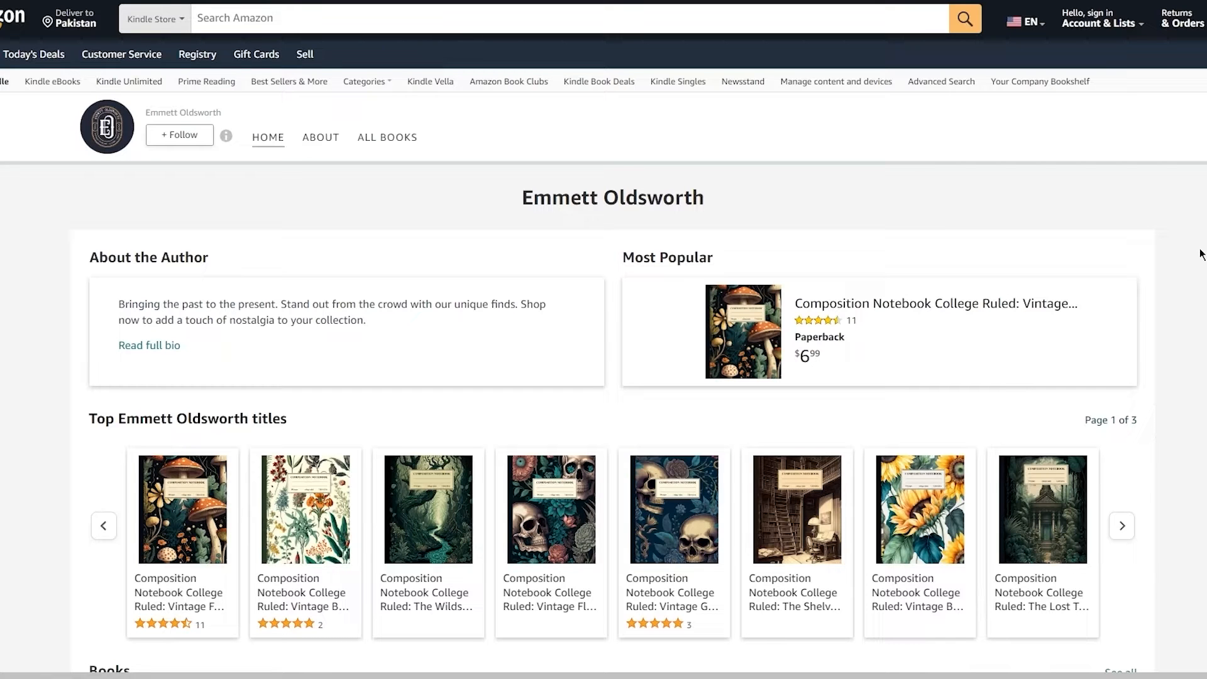
{"action": "scroll", "coordinate": [1201, 254], "scroll_direction": "down", "scroll_amount": 3}
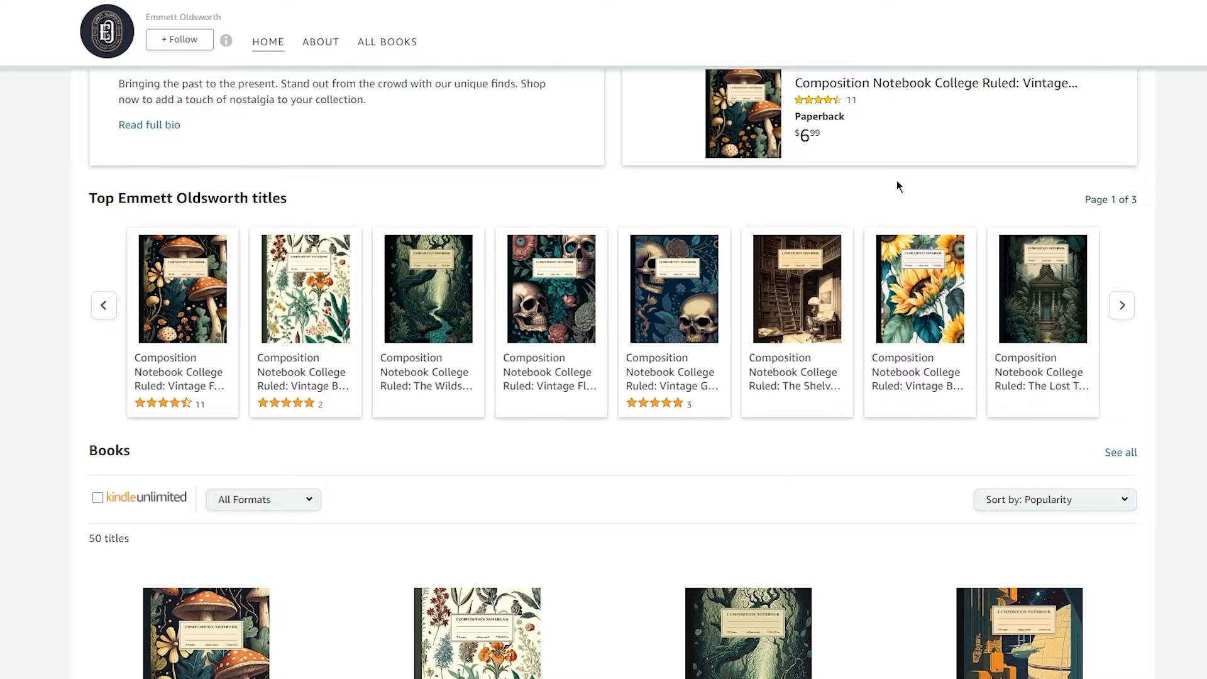
{"action": "scroll", "coordinate": [897, 186], "scroll_direction": "up", "scroll_amount": 4}
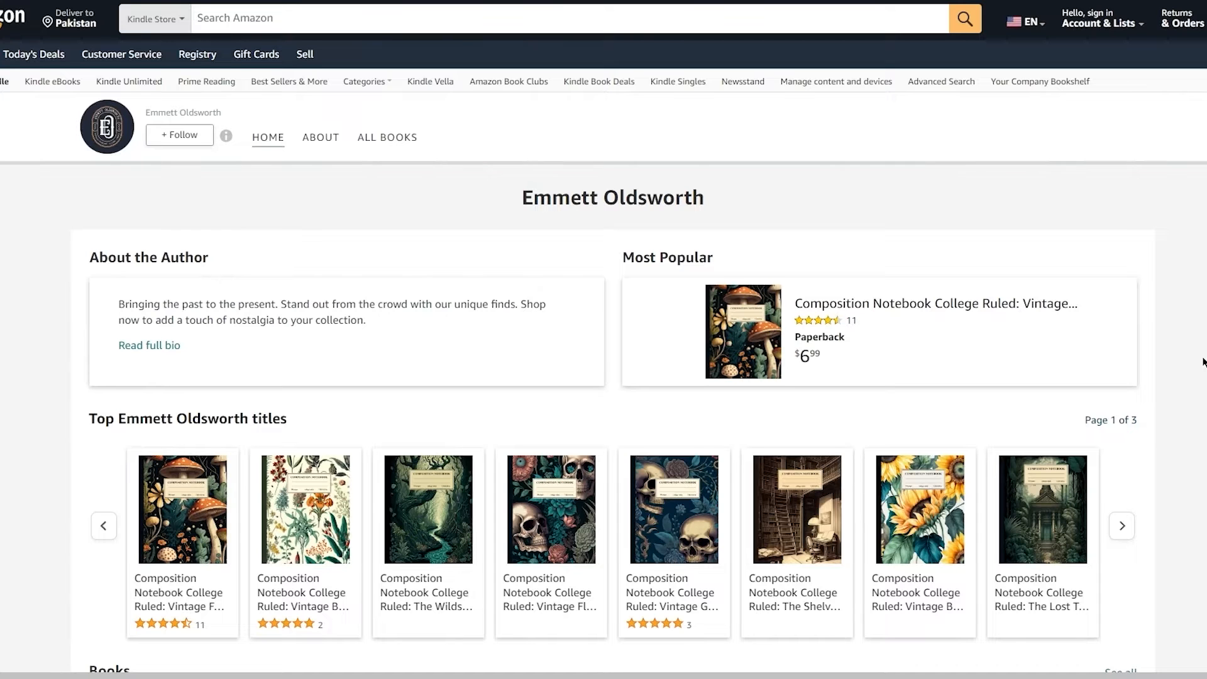
{"action": "scroll", "coordinate": [1203, 362], "scroll_direction": "down", "scroll_amount": 3}
{"action": "scroll", "coordinate": [601, 241], "scroll_direction": "up", "scroll_amount": 3}
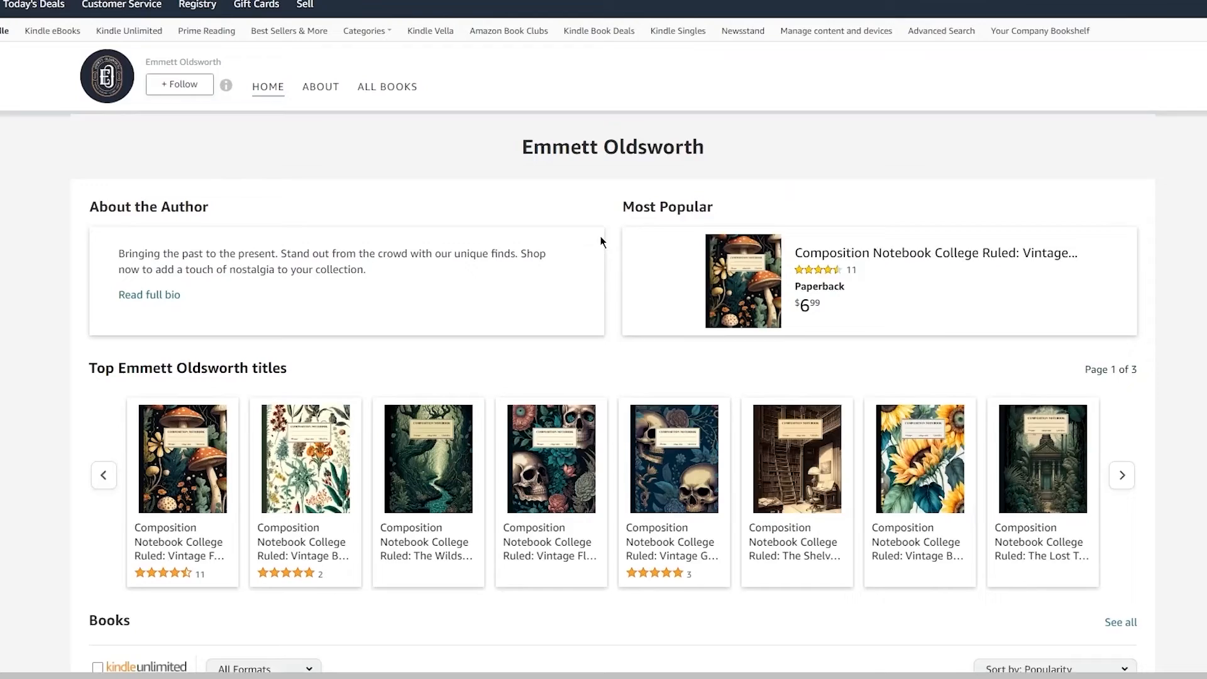
{"action": "scroll", "coordinate": [446, 161], "scroll_direction": "up", "scroll_amount": 1}
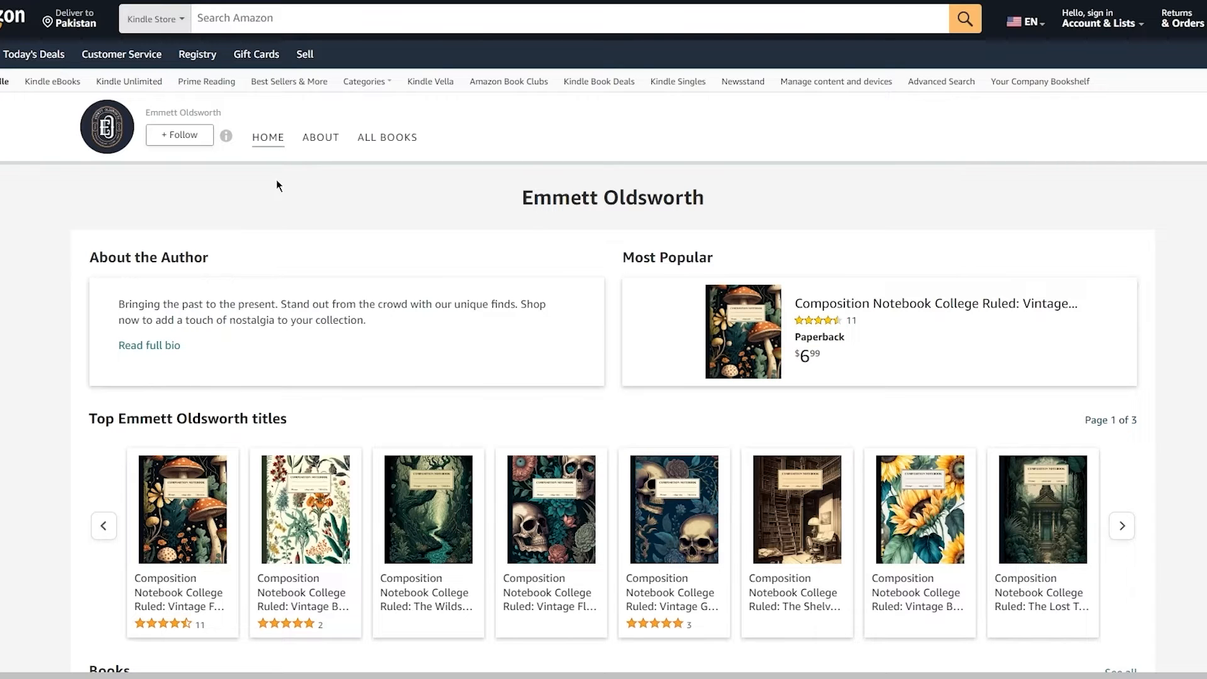
Step: Open the Vintage Fungi notebook from the author's top titles and review its product details and frequently bought together items
{"action": "scroll", "coordinate": [274, 278], "scroll_direction": "down", "scroll_amount": 2}
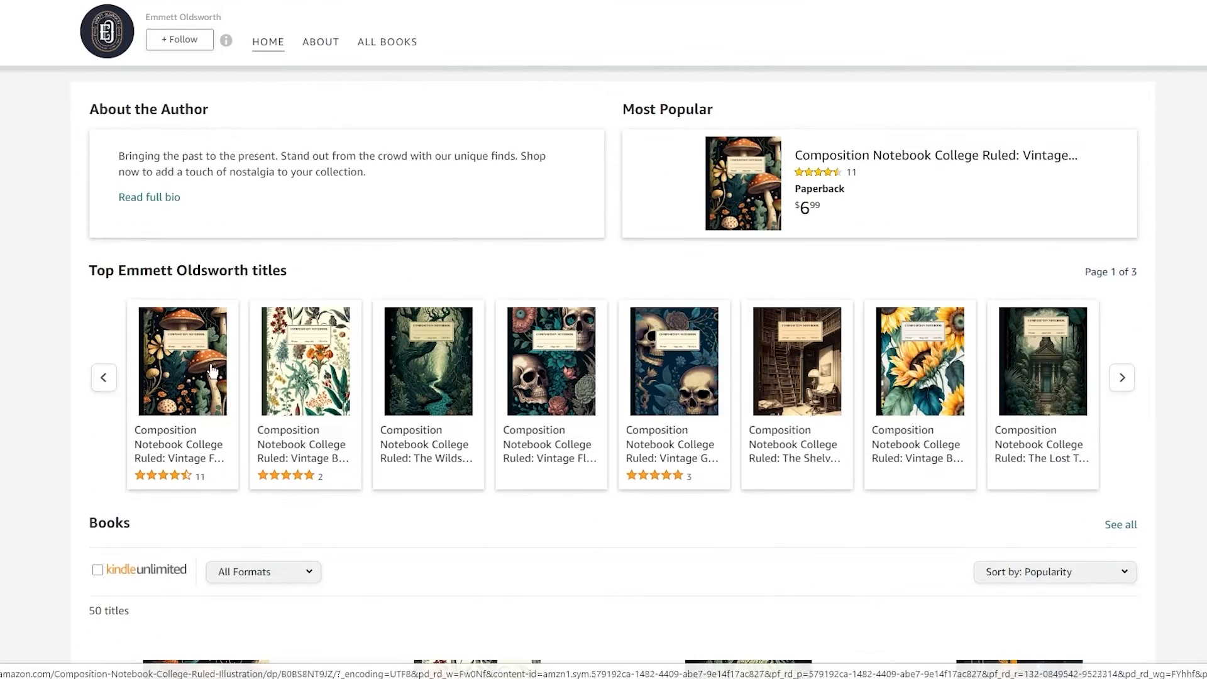
{"action": "left_click", "coordinate": [175, 354]}
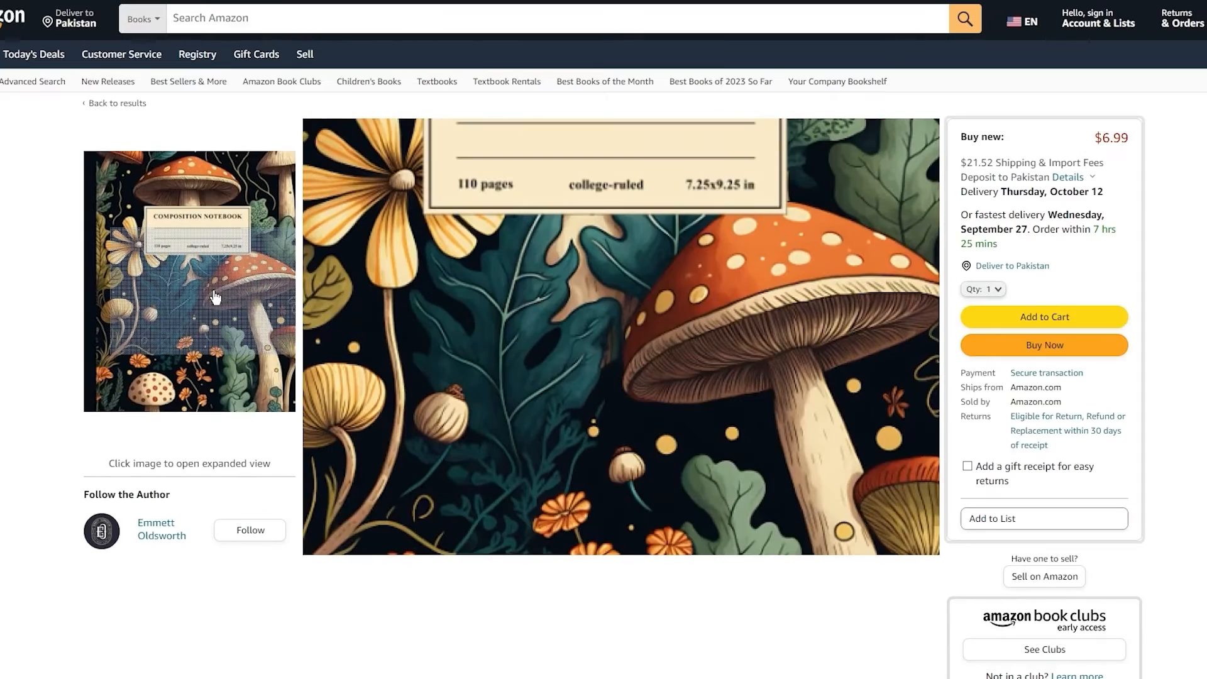
{"action": "scroll", "coordinate": [676, 400], "scroll_direction": "down", "scroll_amount": 3}
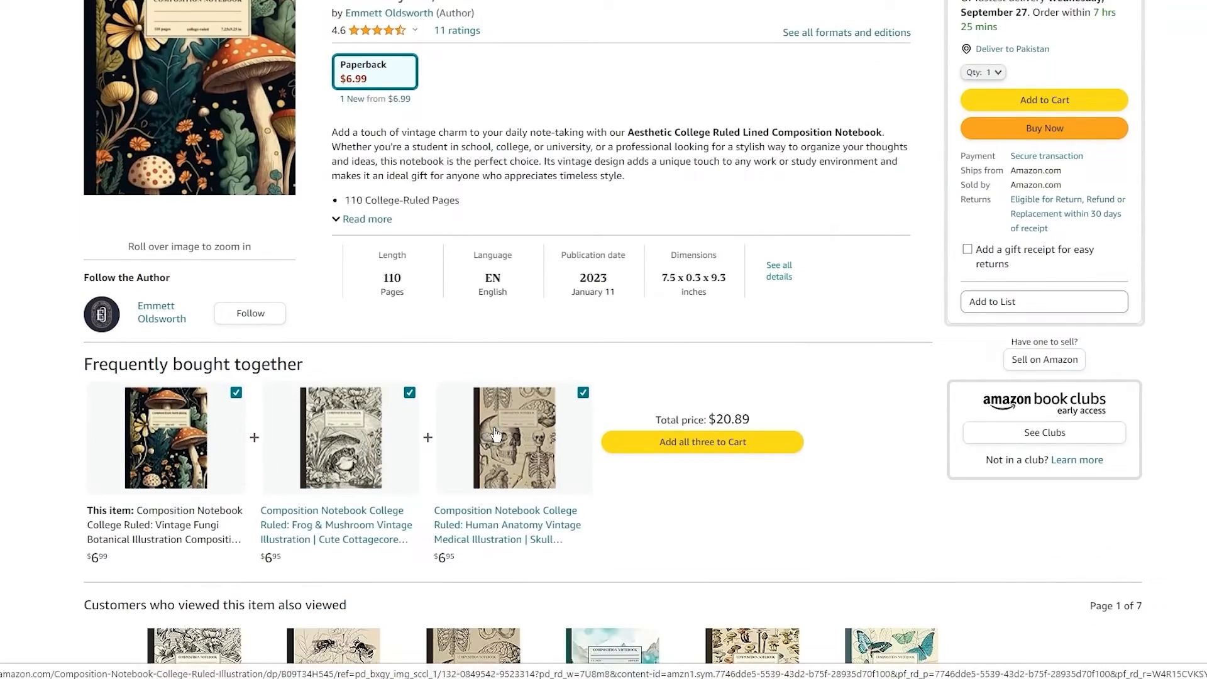
{"action": "scroll", "coordinate": [677, 398], "scroll_direction": "up", "scroll_amount": 3}
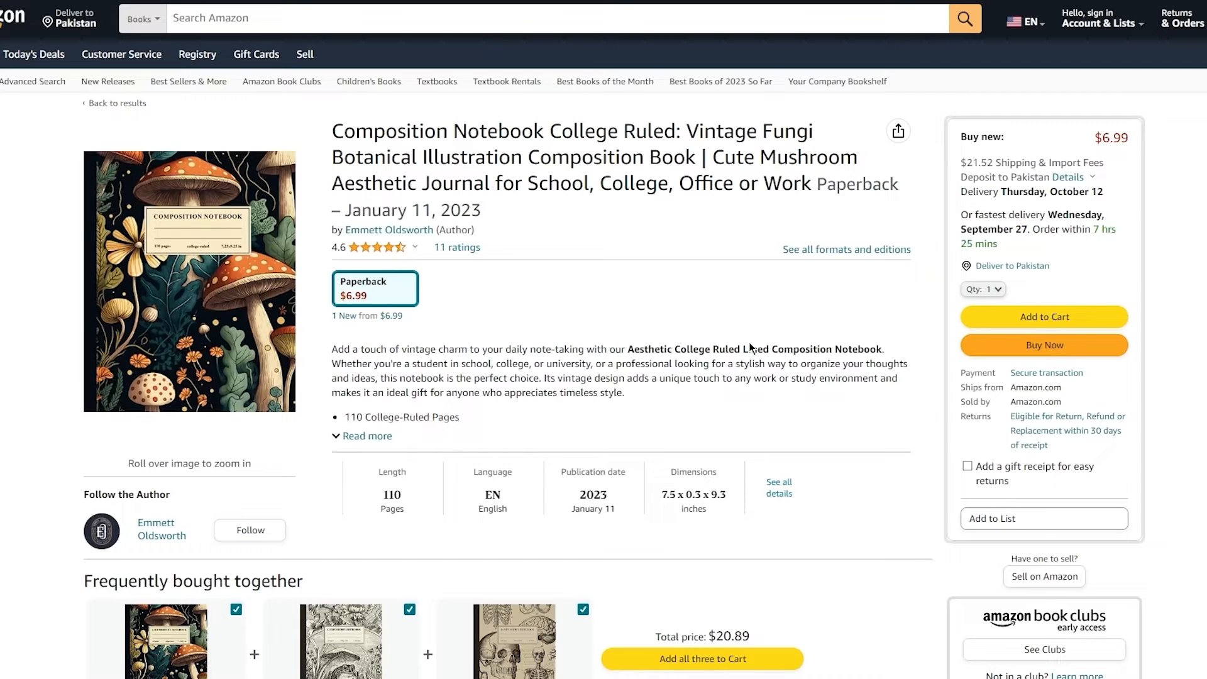
{"action": "scroll", "coordinate": [405, 317], "scroll_direction": "down", "scroll_amount": 3}
{"action": "scroll", "coordinate": [405, 317], "scroll_direction": "up", "scroll_amount": 3}
{"action": "left_click", "coordinate": [165, 19]}
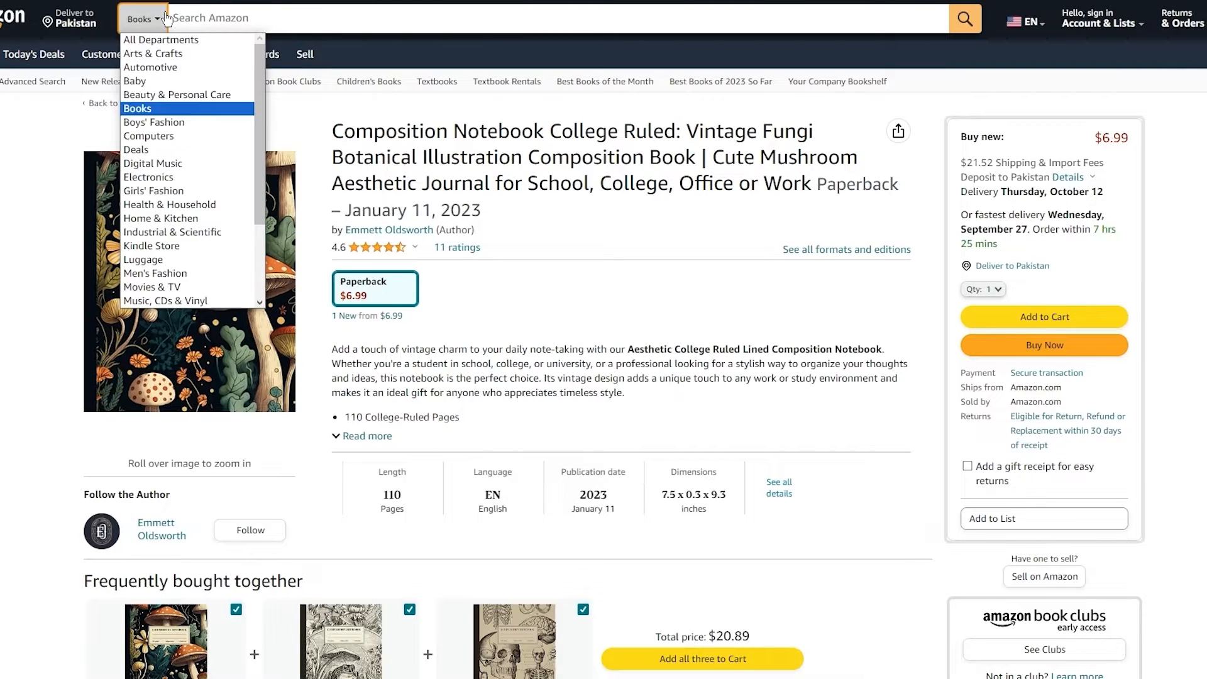
{"action": "left_click", "coordinate": [145, 109]}
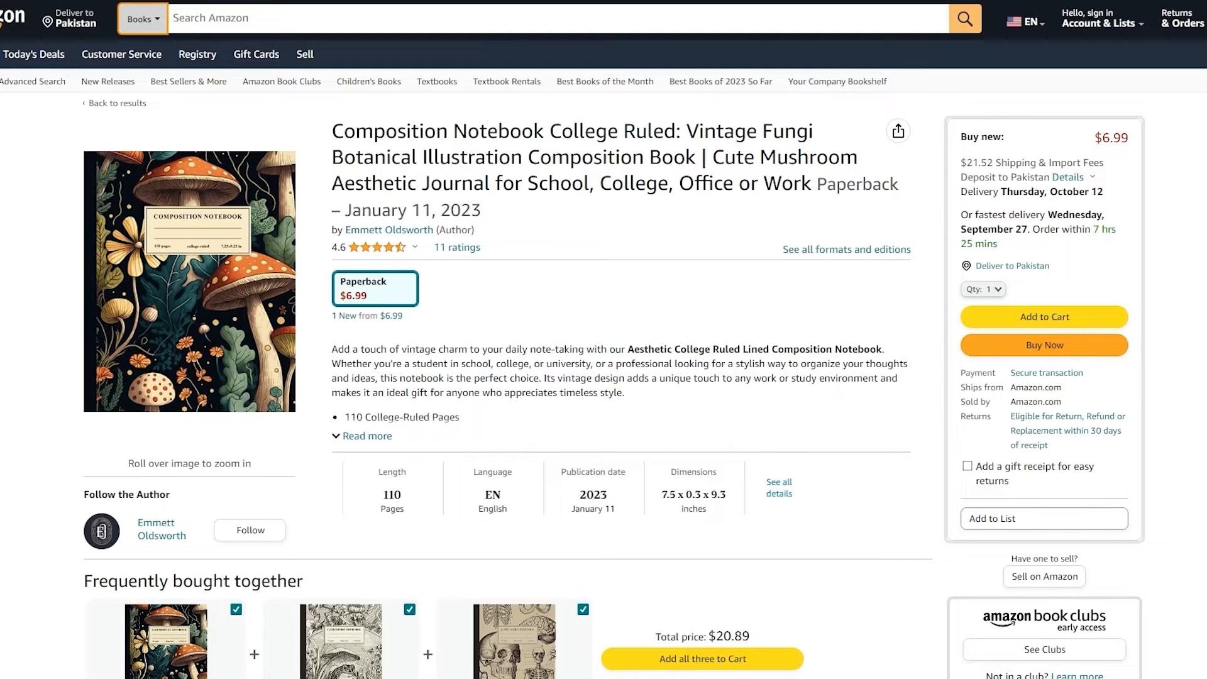
{"action": "scroll", "coordinate": [1114, 122], "scroll_direction": "down", "scroll_amount": 2}
{"action": "scroll", "coordinate": [1167, 120], "scroll_direction": "up", "scroll_amount": 2}
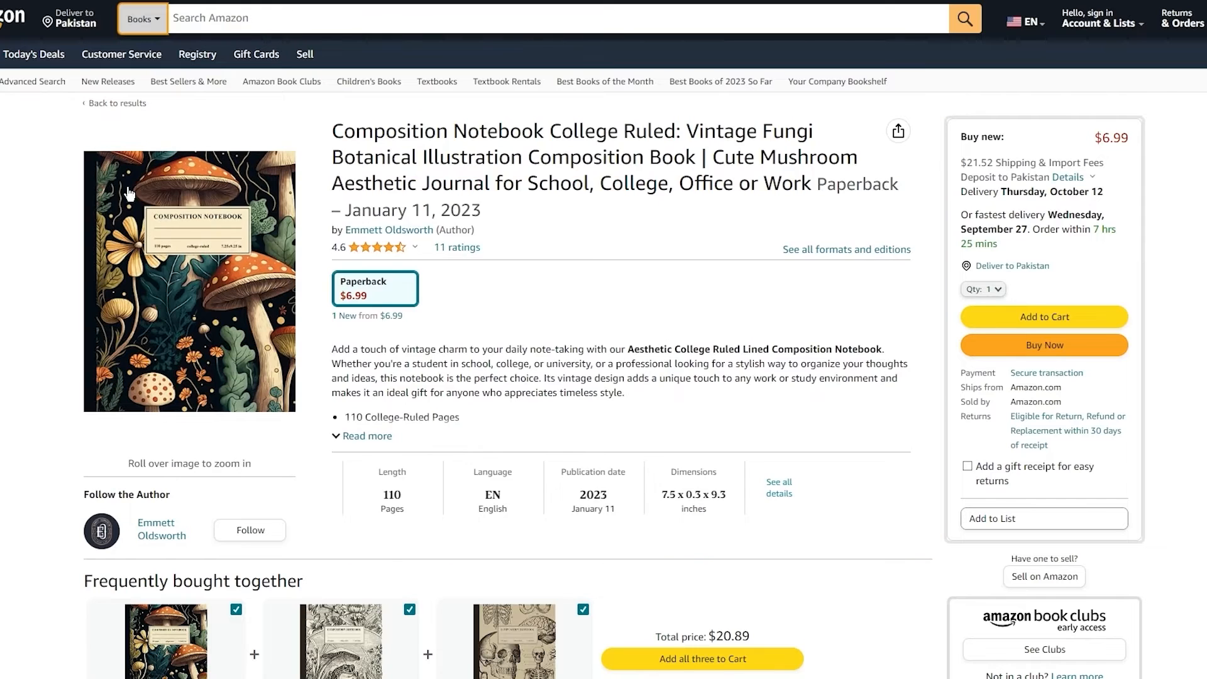
{"action": "left_click_drag", "start_coordinate": [125, 188], "coordinate": [61, 139]}
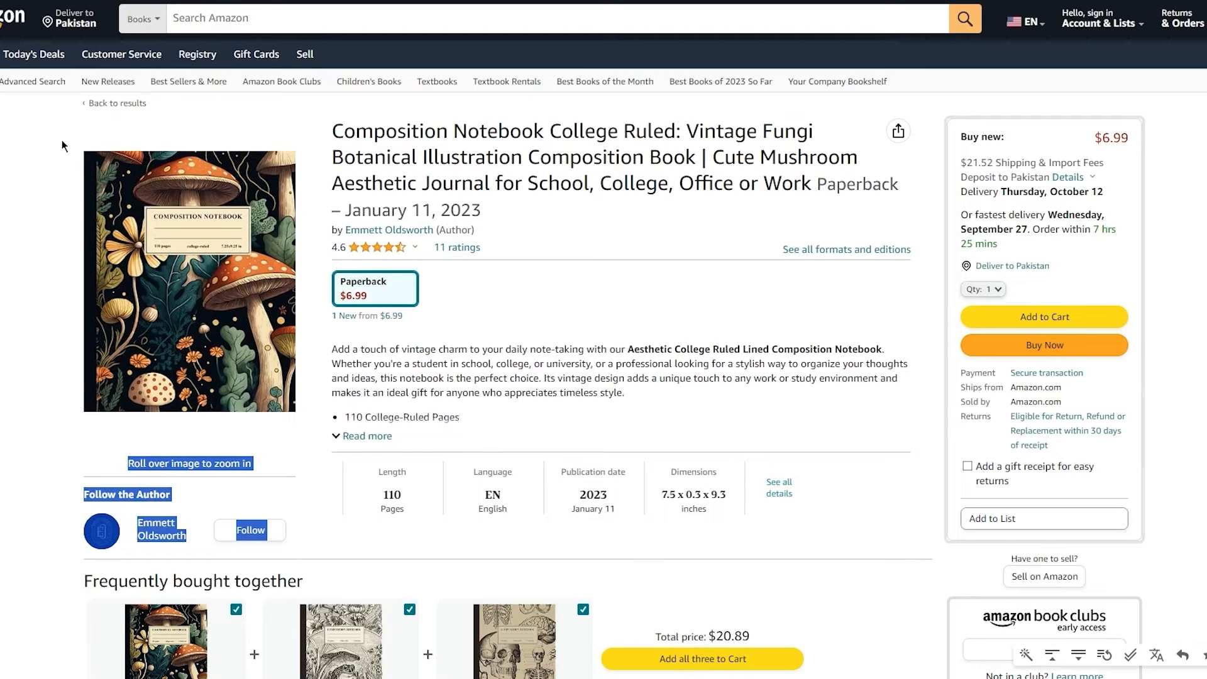
{"action": "left_click", "coordinate": [69, 145]}
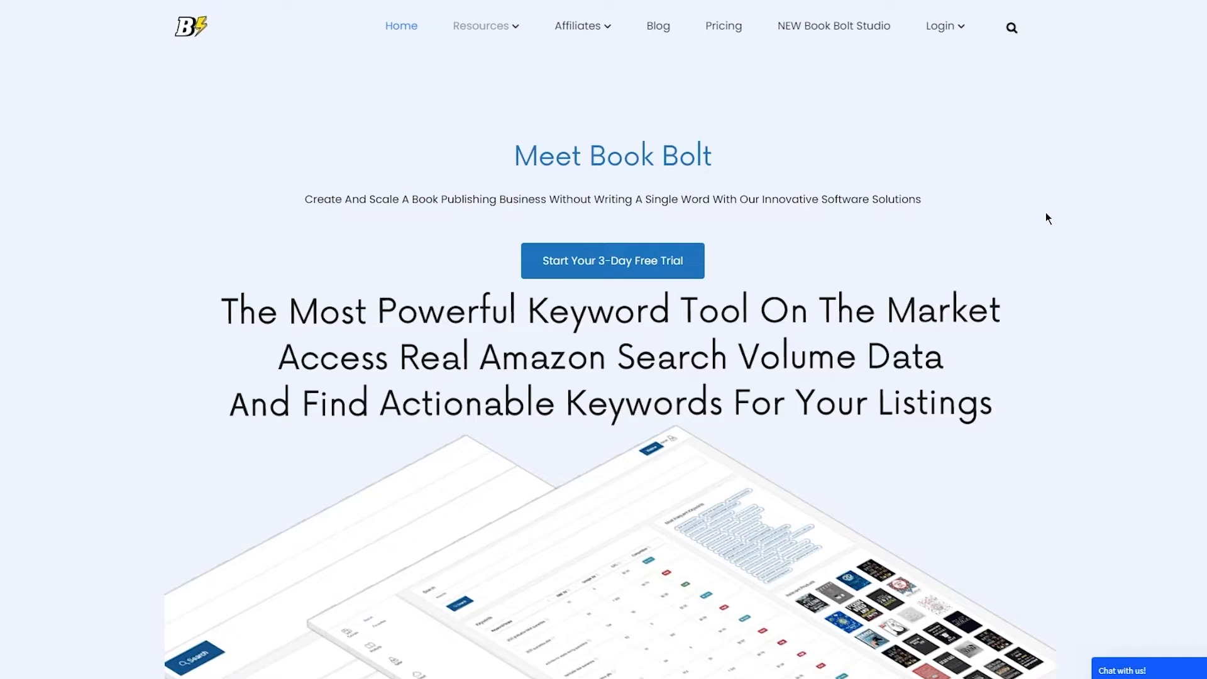
Step: Switch to the Book Bolt website, look over its home page and open the member login page
{"action": "scroll", "coordinate": [458, 176], "scroll_direction": "down", "scroll_amount": 3}
{"action": "scroll", "coordinate": [323, 176], "scroll_direction": "up", "scroll_amount": 3}
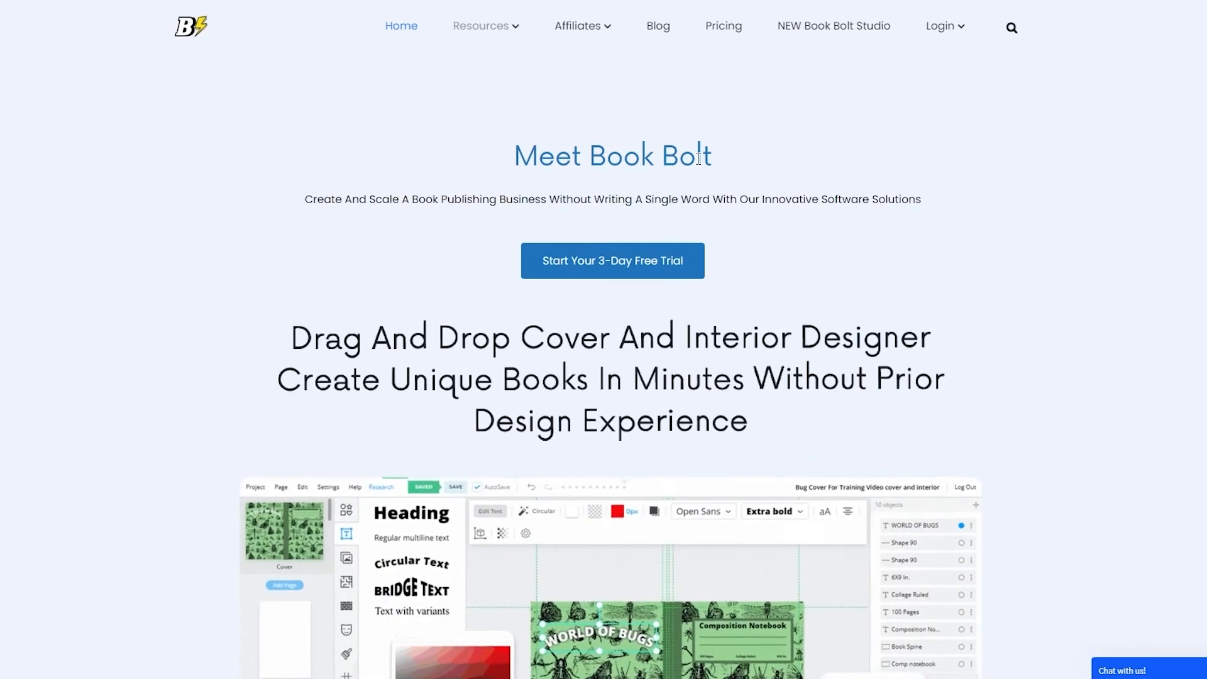
{"action": "mouse_move", "coordinate": [948, 30]}
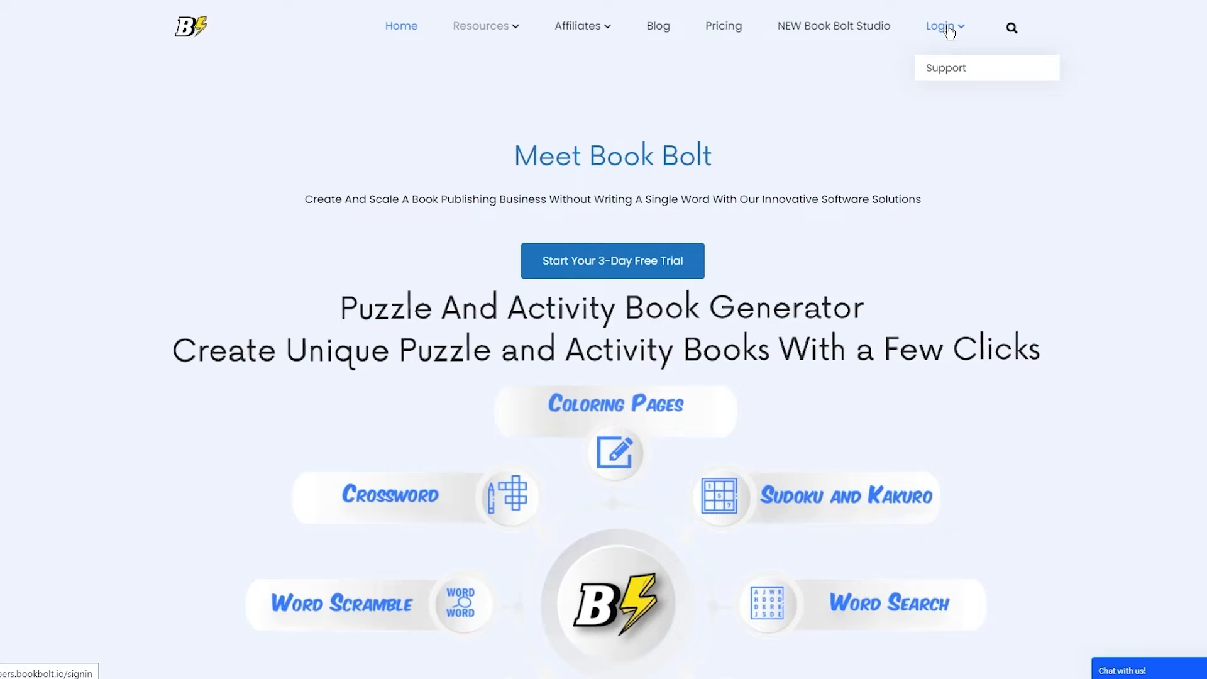
{"action": "left_click", "coordinate": [949, 32]}
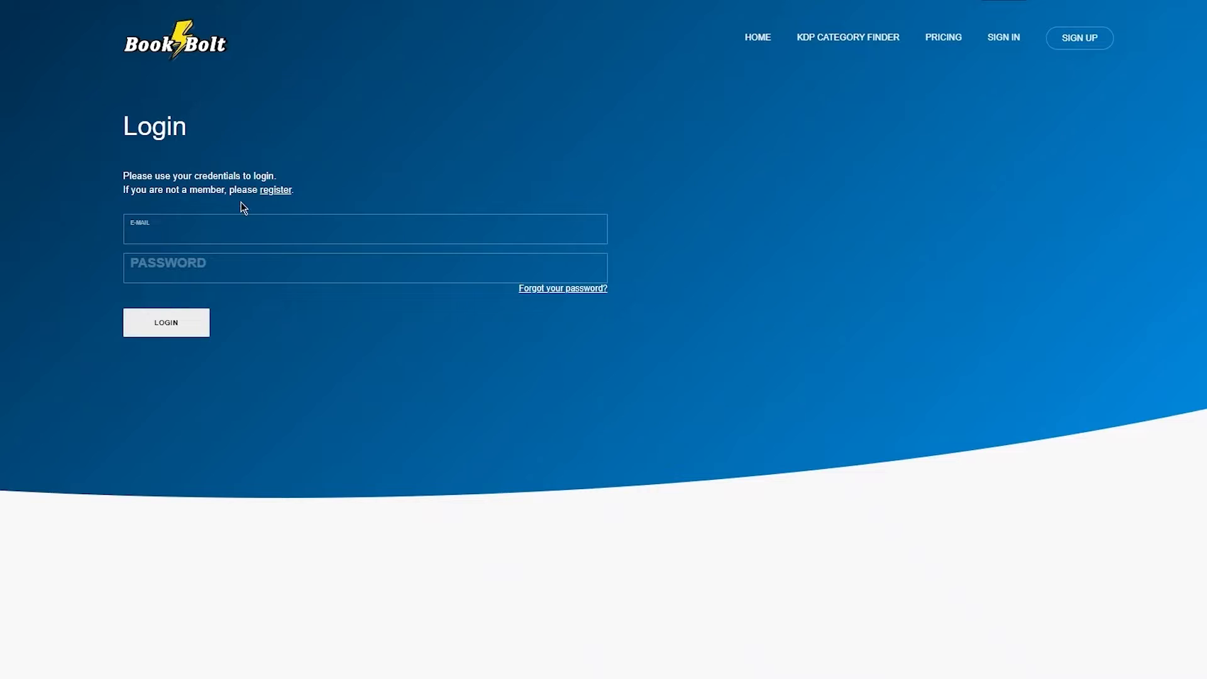
Step: Fill in the saved account e-mail and password and log in to Book Bolt
{"action": "left_click", "coordinate": [217, 232]}
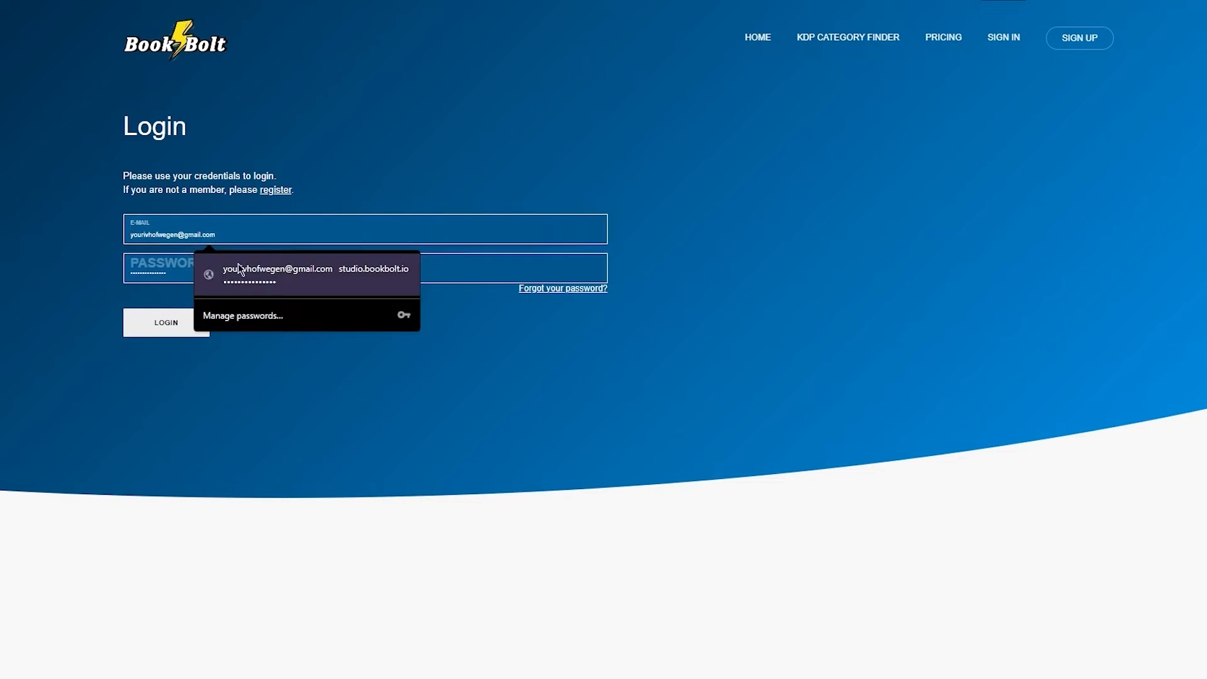
{"action": "left_click", "coordinate": [41, 252]}
{"action": "left_click", "coordinate": [157, 232]}
{"action": "left_click", "coordinate": [477, 203]}
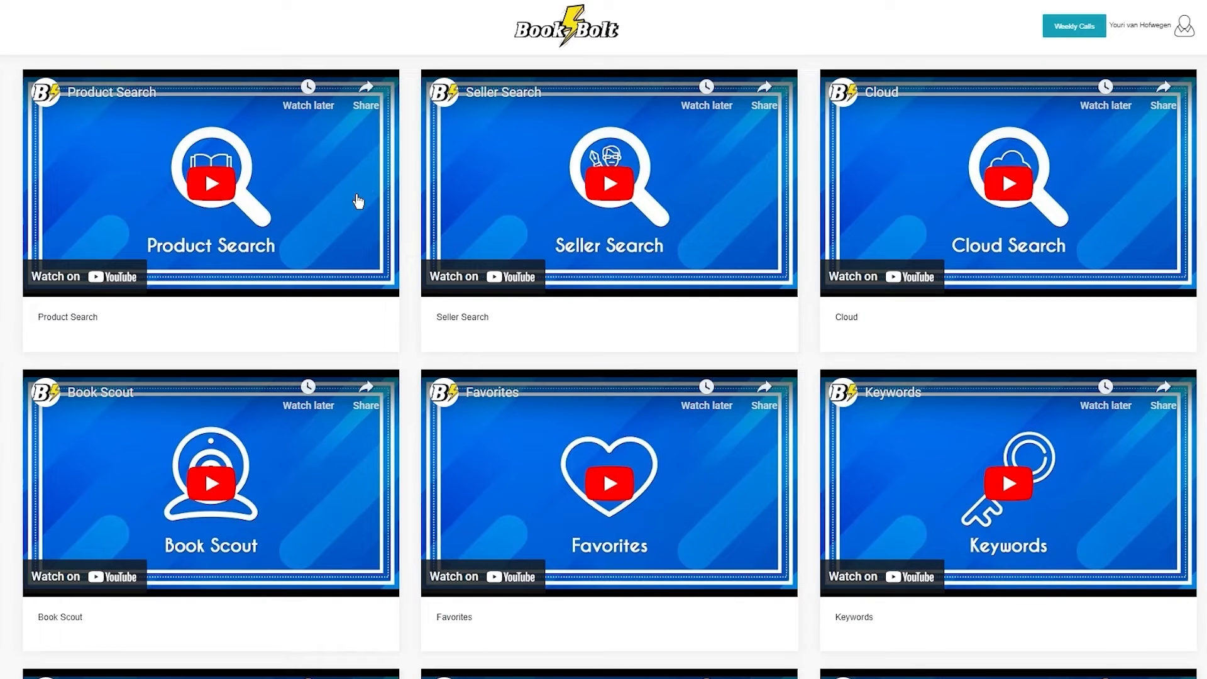
Step: Look through the tutorial videos for the research tools, from Product Search to Mass Cover Creator
{"action": "scroll", "coordinate": [355, 198], "scroll_direction": "down", "scroll_amount": 3}
{"action": "scroll", "coordinate": [353, 197], "scroll_direction": "up", "scroll_amount": 2}
{"action": "scroll", "coordinate": [365, 197], "scroll_direction": "down", "scroll_amount": 8}
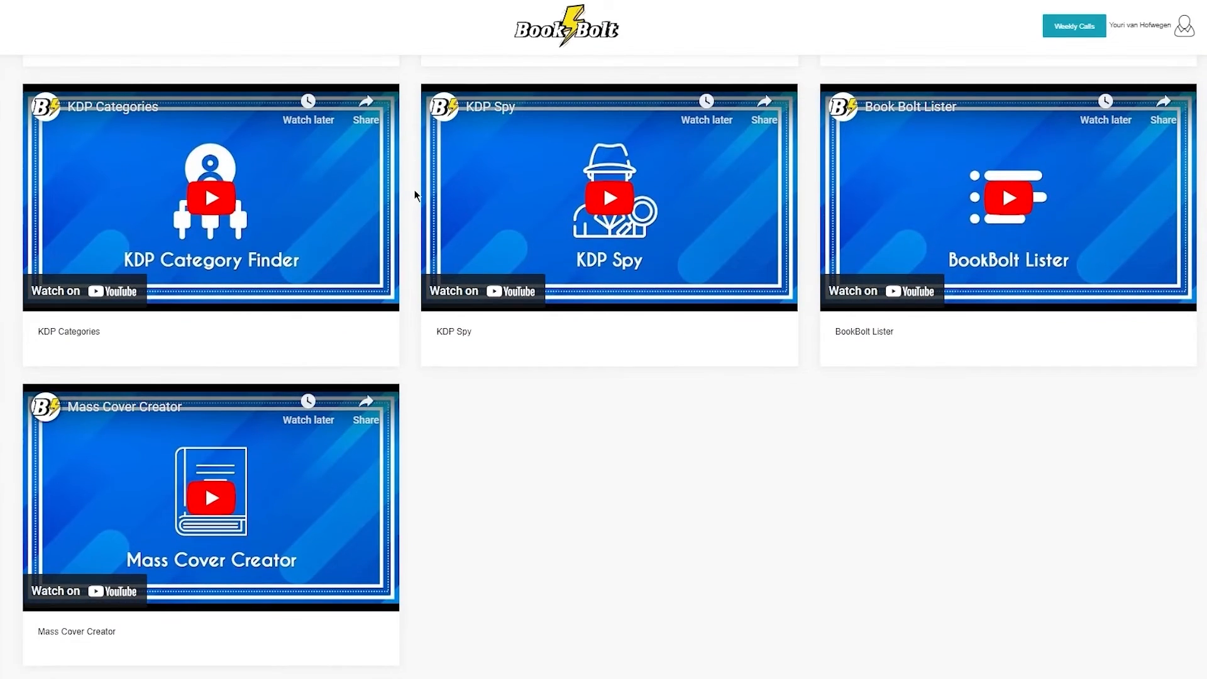
{"action": "scroll", "coordinate": [413, 190], "scroll_direction": "up", "scroll_amount": 8}
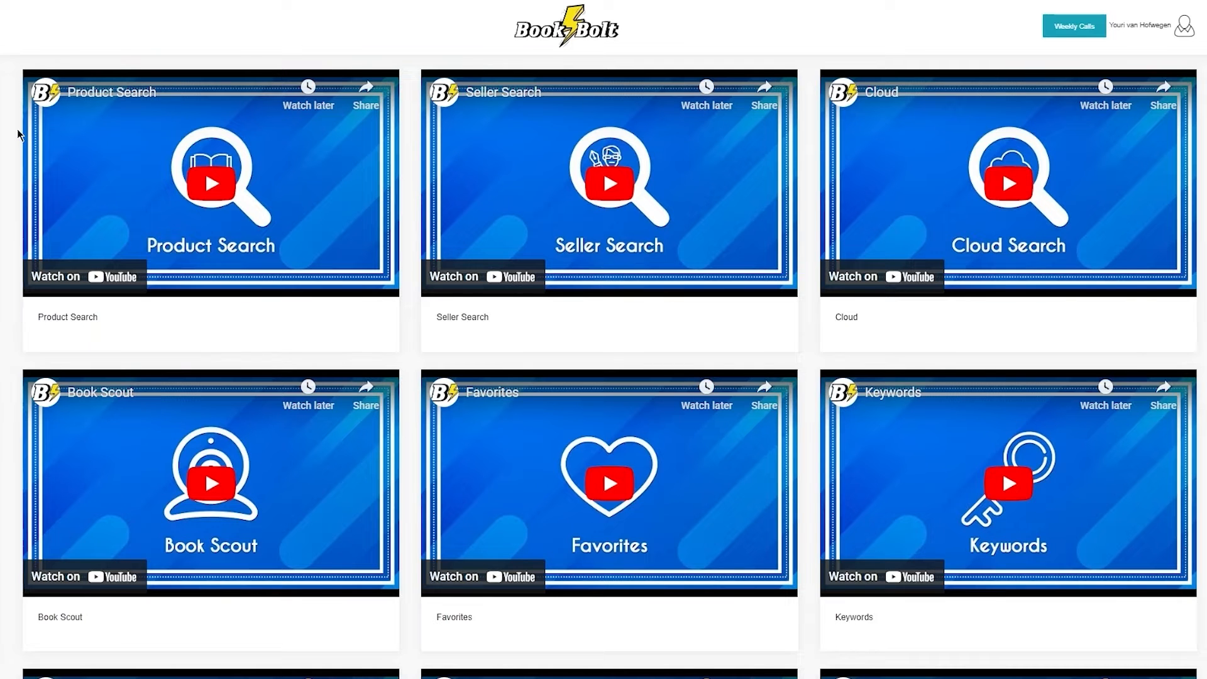
{"action": "scroll", "coordinate": [21, 144], "scroll_direction": "down", "scroll_amount": 5}
{"action": "scroll", "coordinate": [38, 172], "scroll_direction": "up", "scroll_amount": 5}
Step: Open the Products research tool and log in again with the saved account e-mail and password
{"action": "mouse_move", "coordinate": [35, 204]}
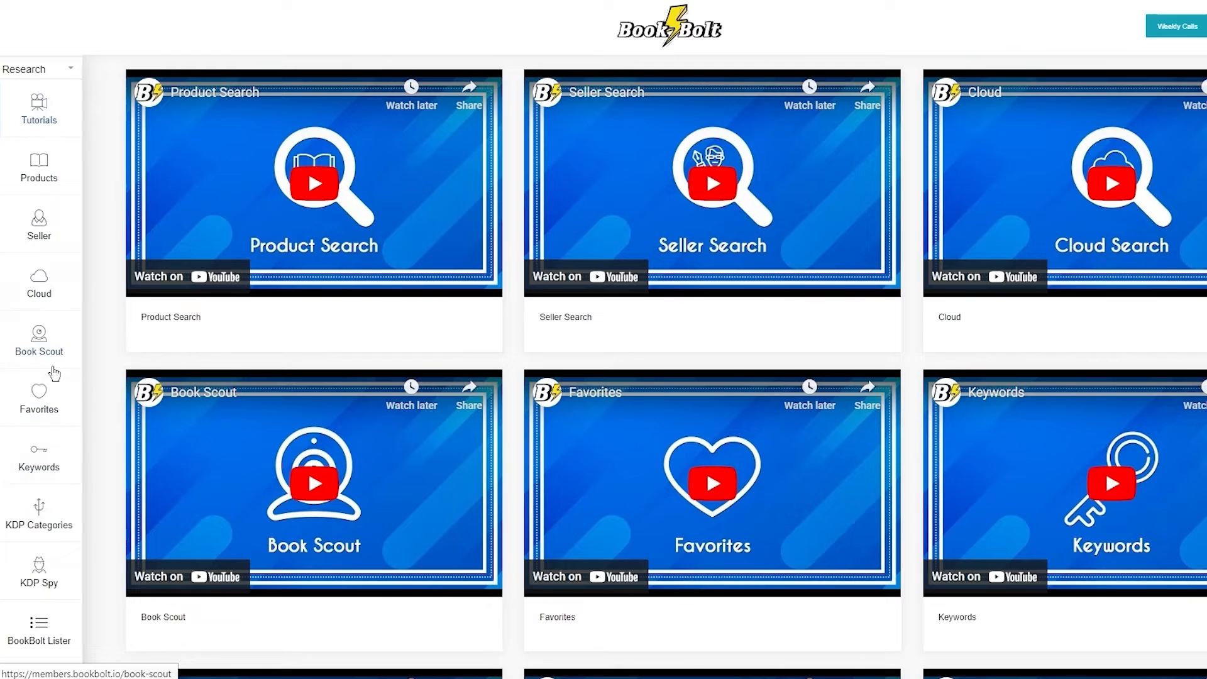
{"action": "left_click", "coordinate": [33, 191]}
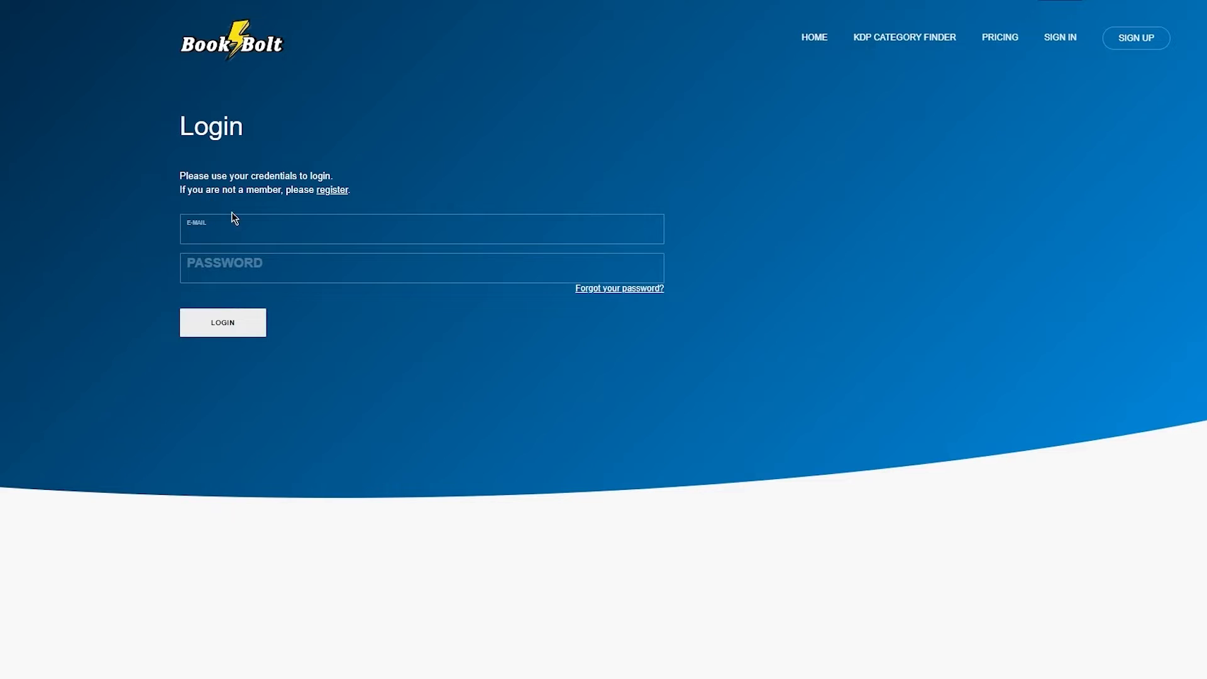
{"action": "left_click", "coordinate": [232, 220]}
{"action": "left_click", "coordinate": [314, 278]}
{"action": "left_click", "coordinate": [244, 325]}
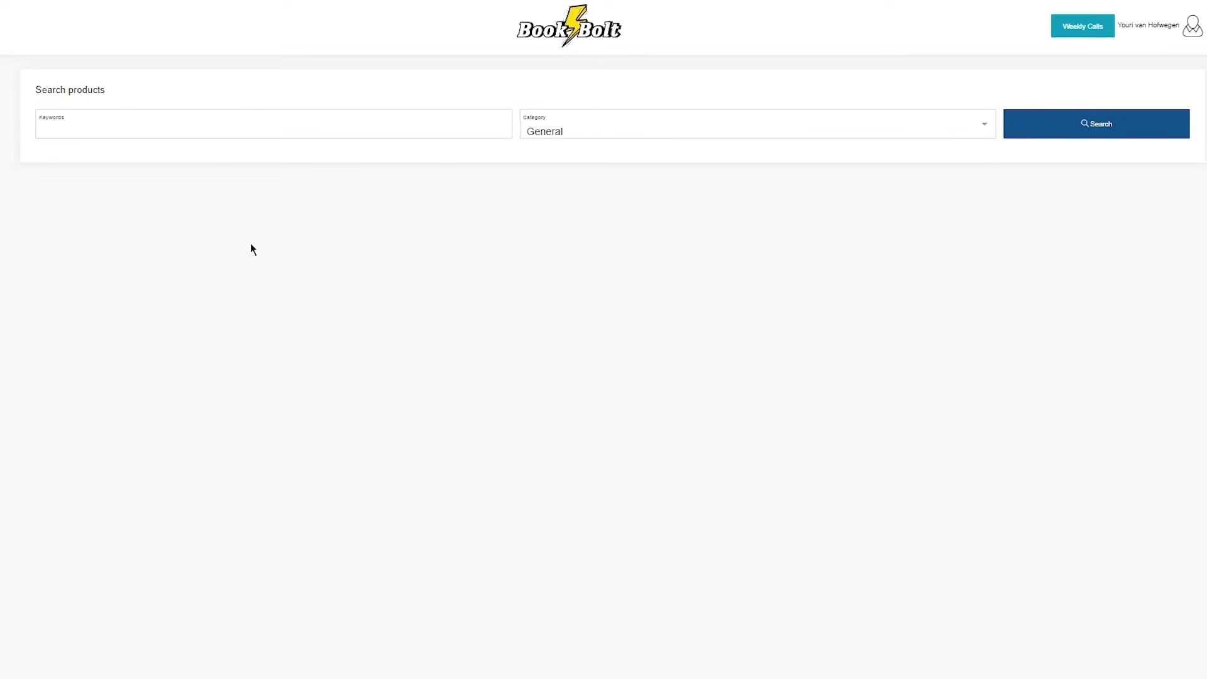
Step: Search products for the keyword "journal" in the General category
{"action": "left_click", "coordinate": [95, 132]}
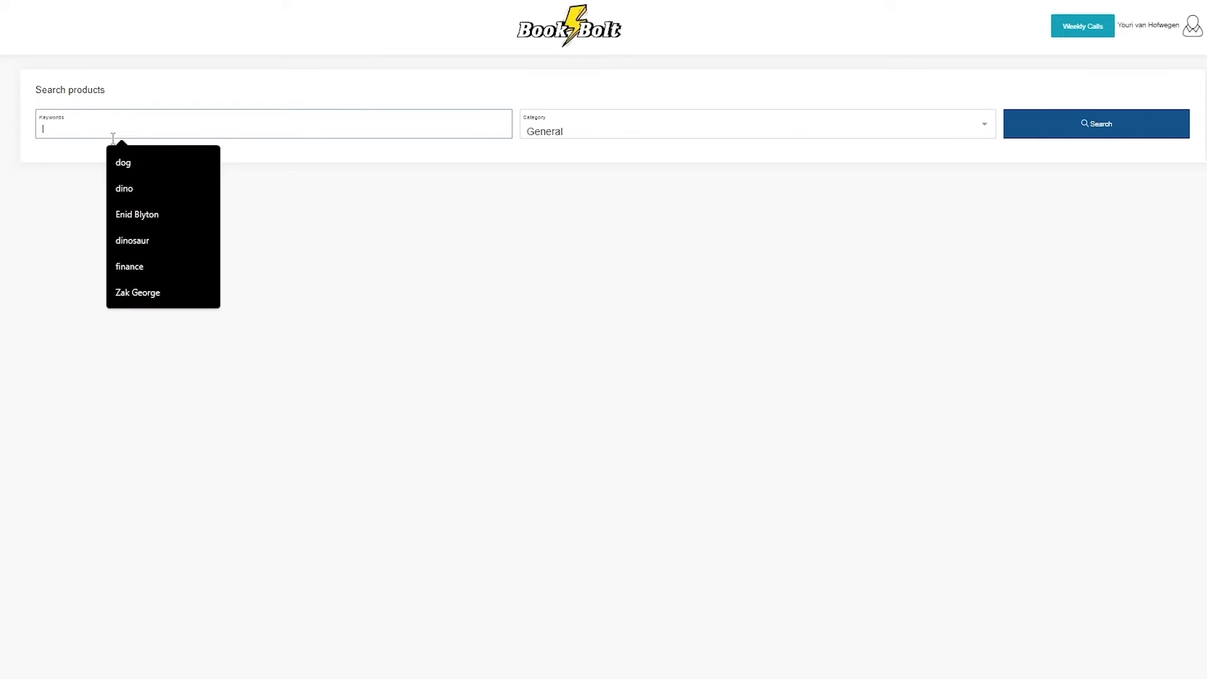
{"action": "type", "text": "journal"}
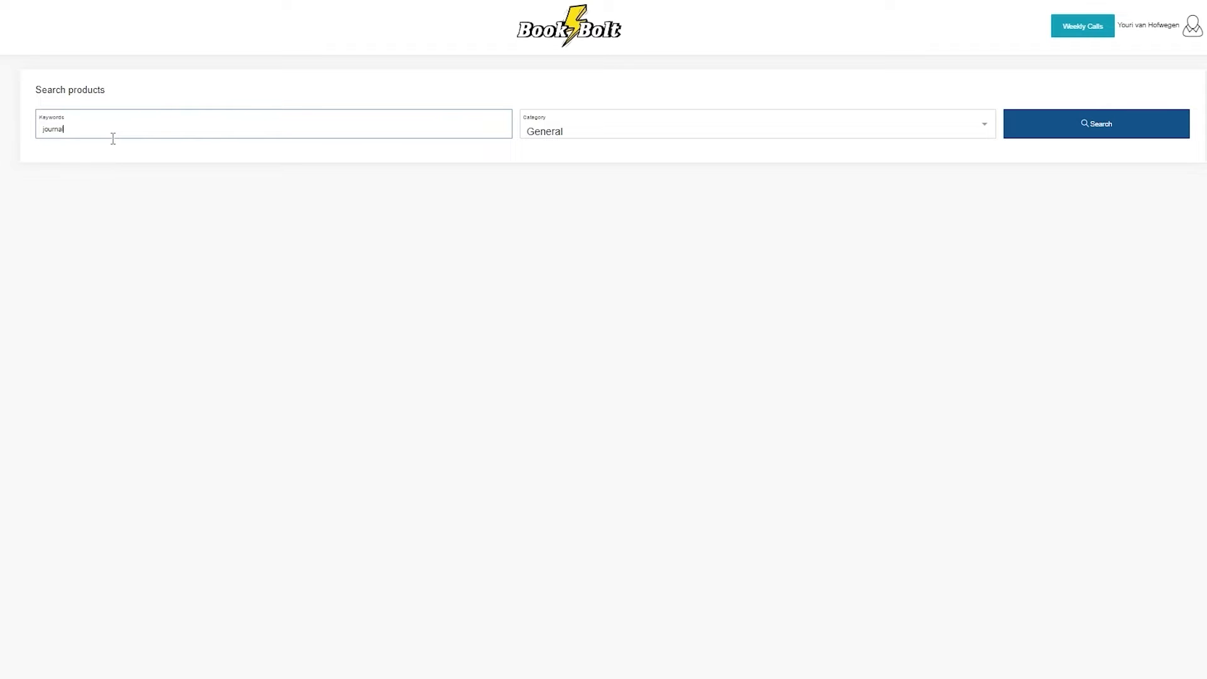
{"action": "left_click", "coordinate": [573, 132]}
{"action": "scroll", "coordinate": [616, 202], "scroll_direction": "up", "scroll_amount": 1}
{"action": "scroll", "coordinate": [617, 208], "scroll_direction": "down", "scroll_amount": 1}
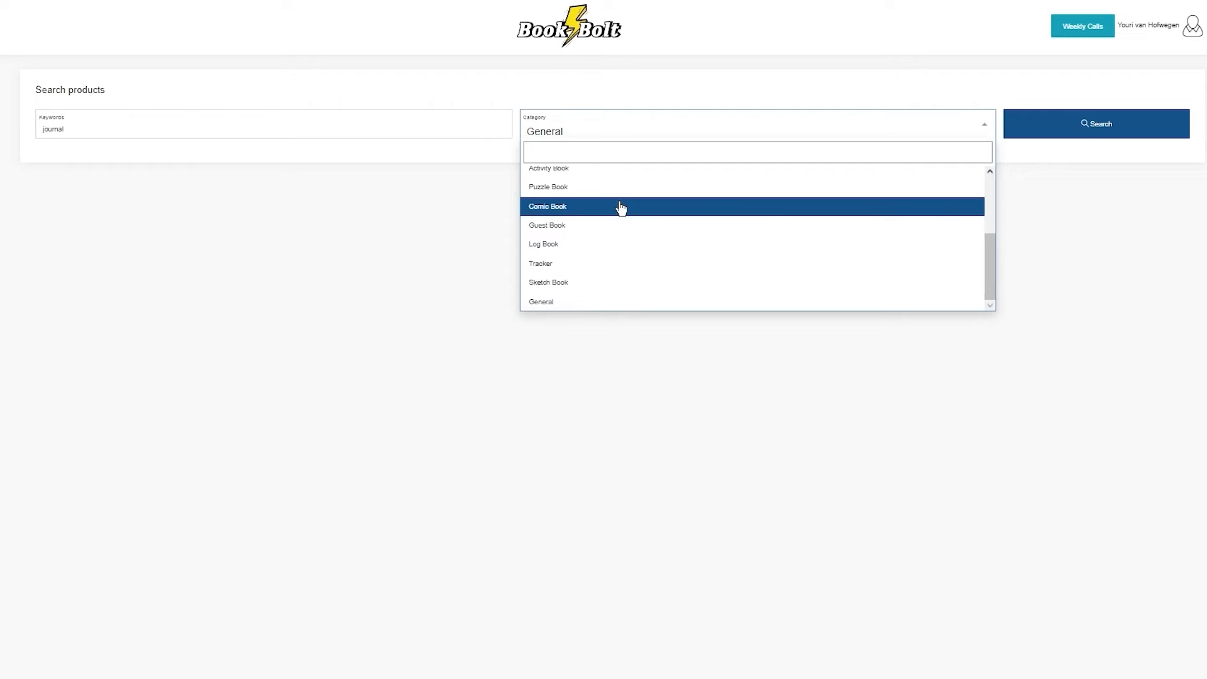
{"action": "left_click", "coordinate": [617, 304]}
{"action": "left_click", "coordinate": [1031, 133]}
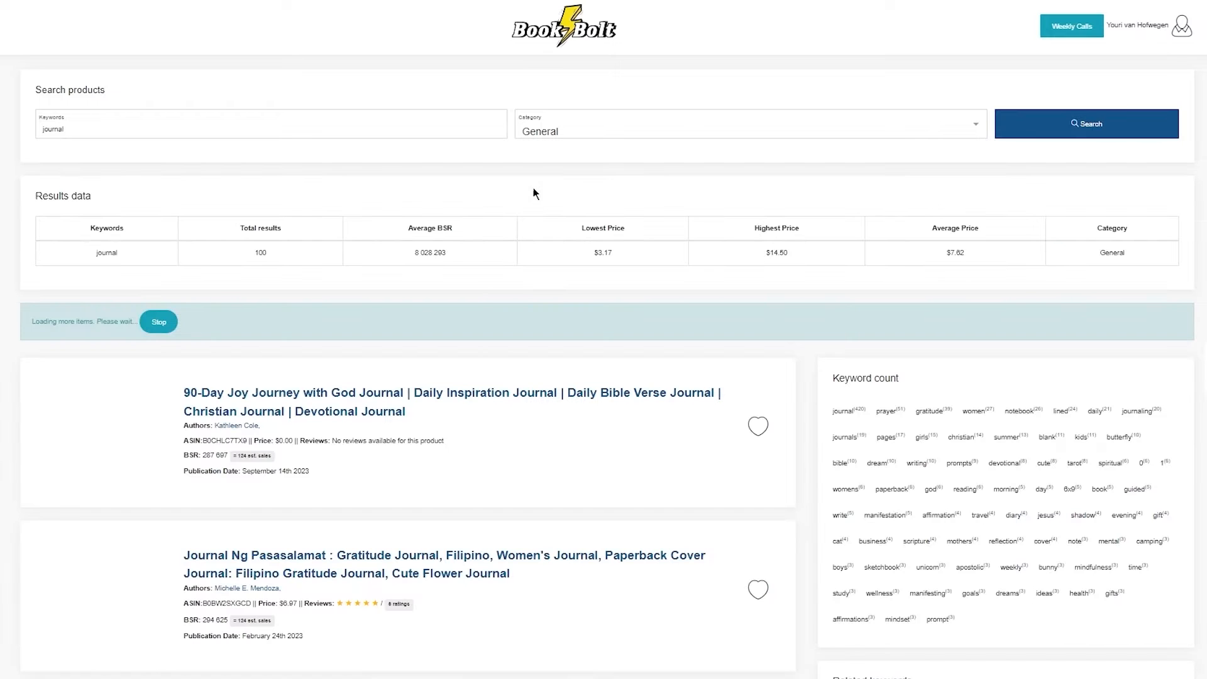
Step: Look through the journal product results and related keywords, checking titles, prices, reviews, BSR and estimated sales
{"action": "scroll", "coordinate": [533, 192], "scroll_direction": "down", "scroll_amount": 6}
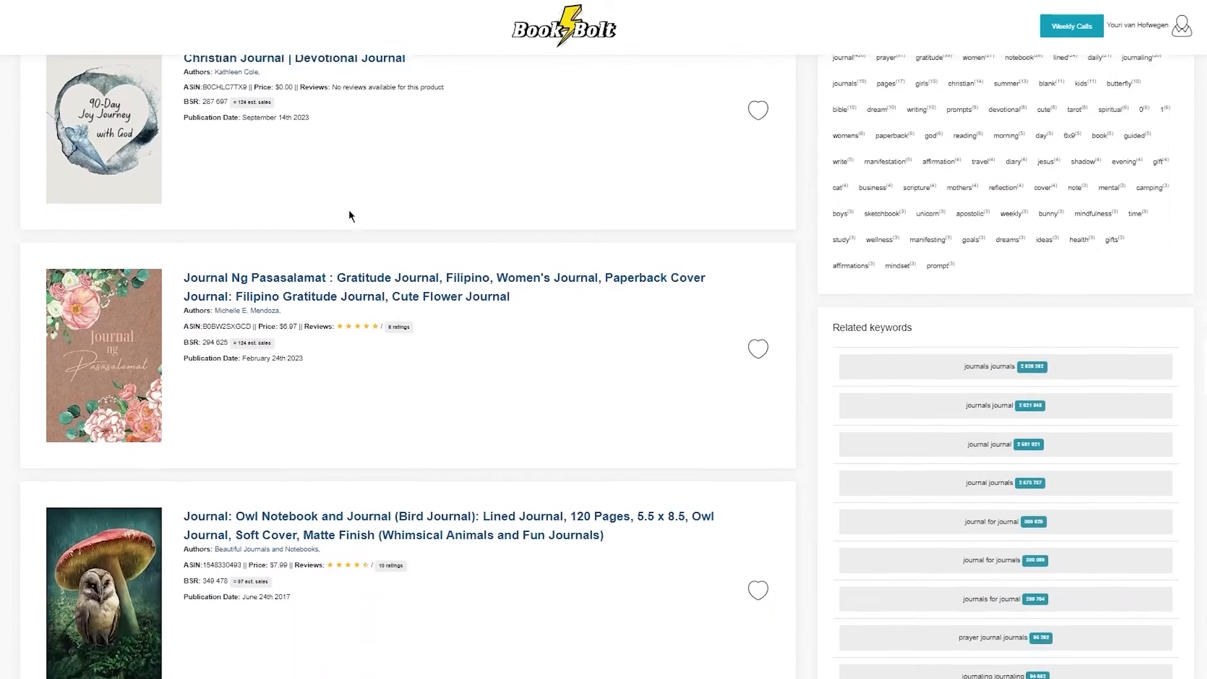
{"action": "scroll", "coordinate": [233, 251], "scroll_direction": "down", "scroll_amount": 3}
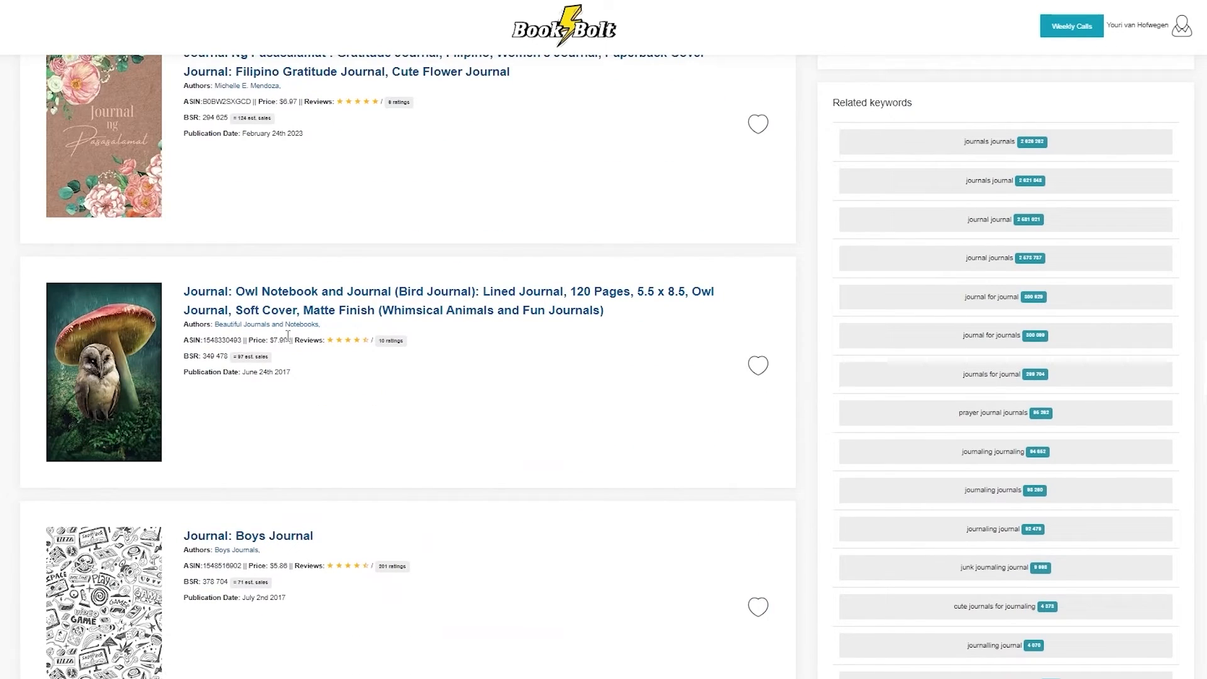
{"action": "scroll", "coordinate": [362, 353], "scroll_direction": "down", "scroll_amount": 18}
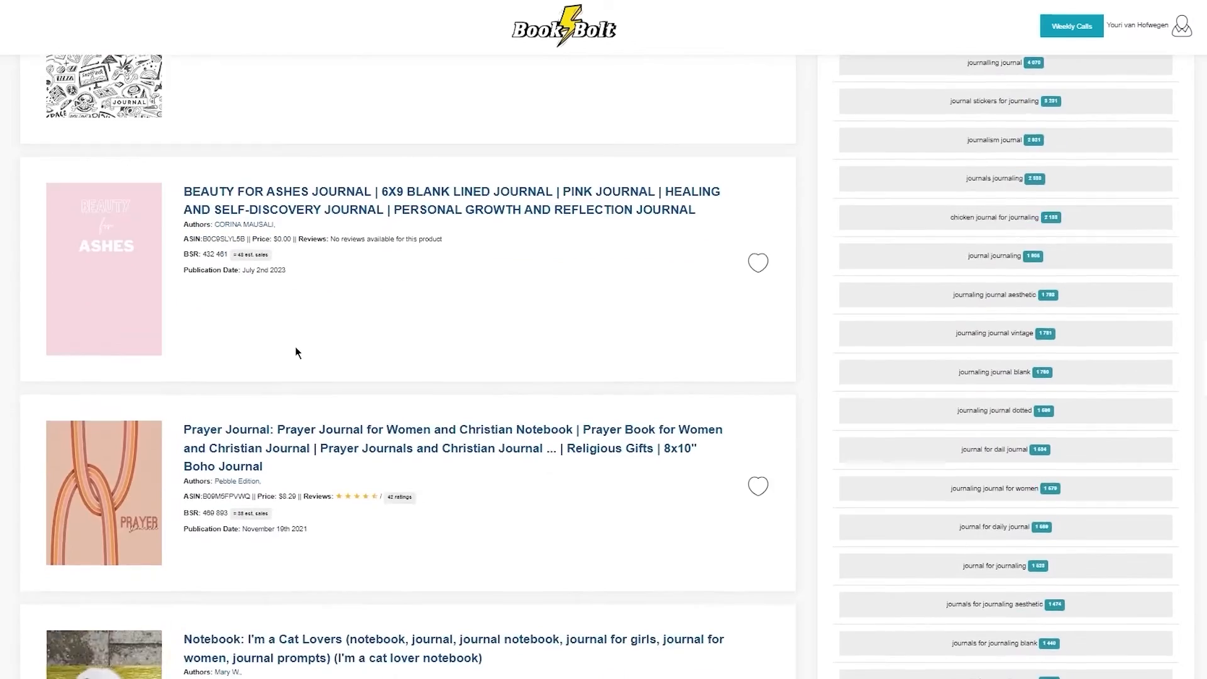
{"action": "scroll", "coordinate": [306, 353], "scroll_direction": "down", "scroll_amount": 13}
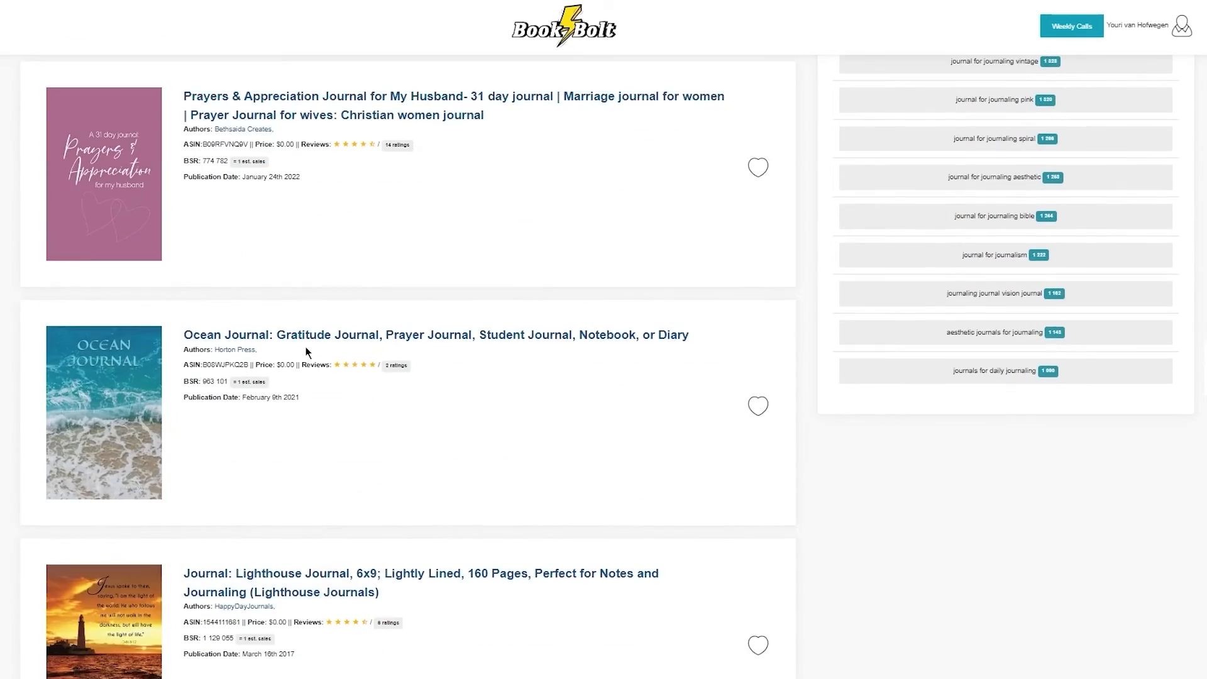
{"action": "scroll", "coordinate": [306, 353], "scroll_direction": "down", "scroll_amount": 5}
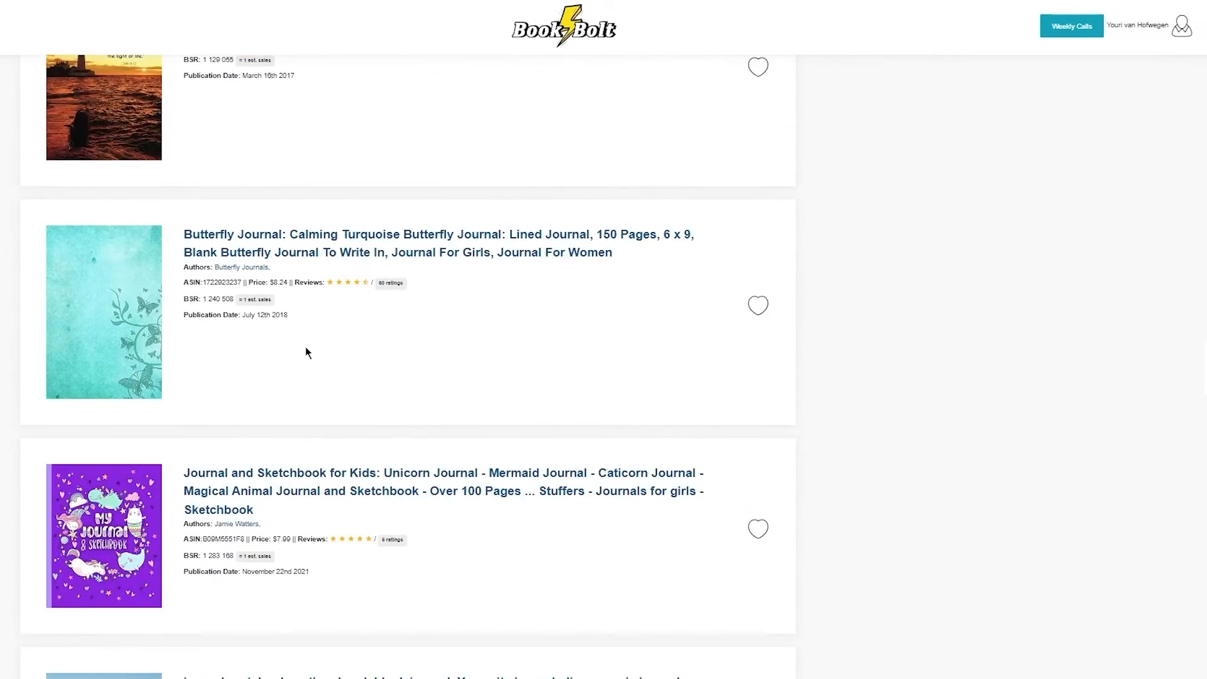
{"action": "scroll", "coordinate": [306, 353], "scroll_direction": "up", "scroll_amount": 20}
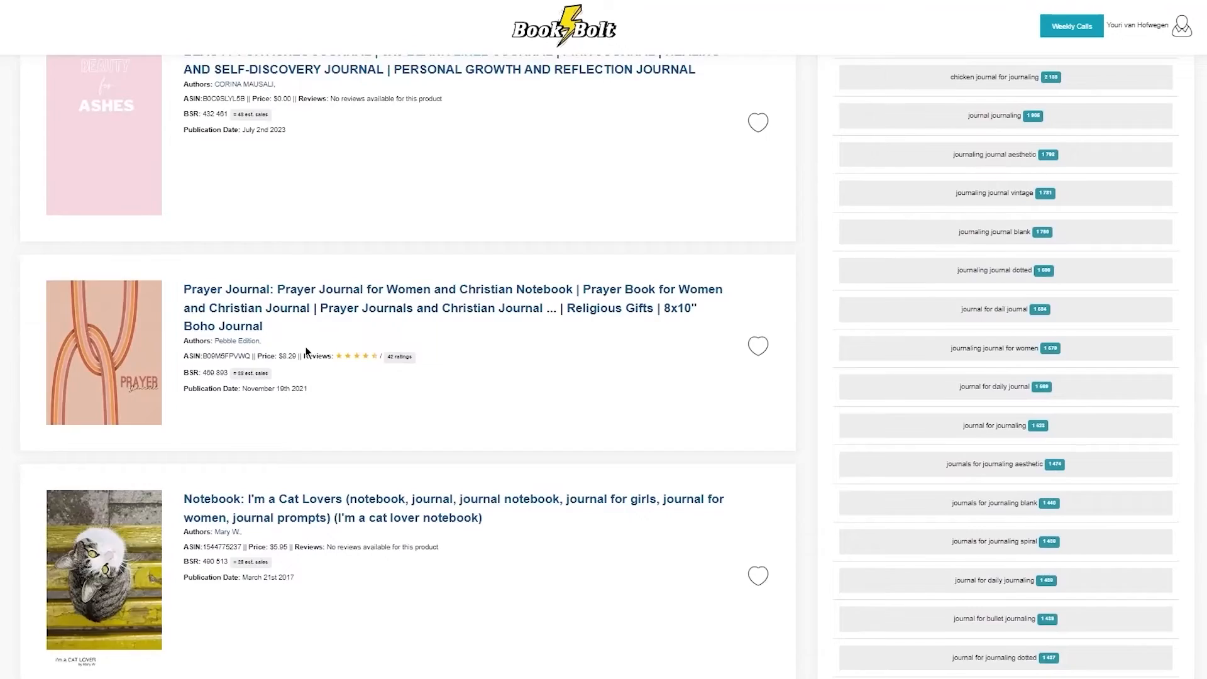
{"action": "scroll", "coordinate": [306, 352], "scroll_direction": "up", "scroll_amount": 10}
{"action": "scroll", "coordinate": [1093, 522], "scroll_direction": "down", "scroll_amount": 2}
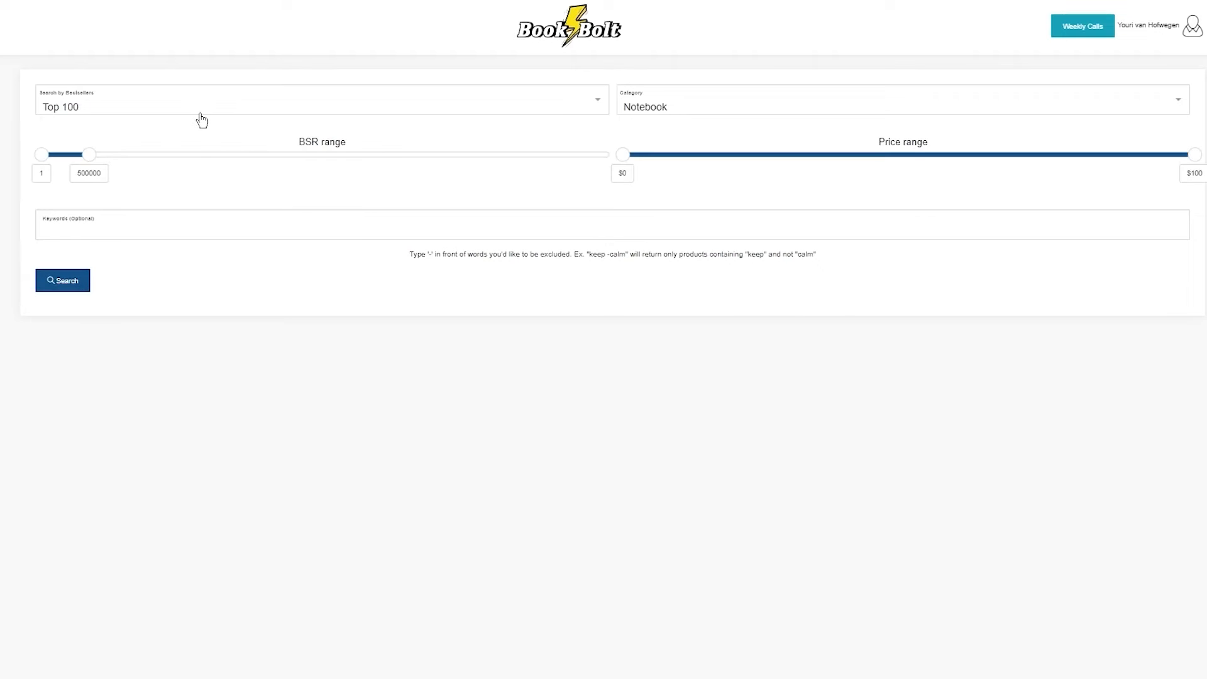
Step: Set the bestseller search to Top 100 and choose the Journal category
{"action": "left_click", "coordinate": [198, 112]}
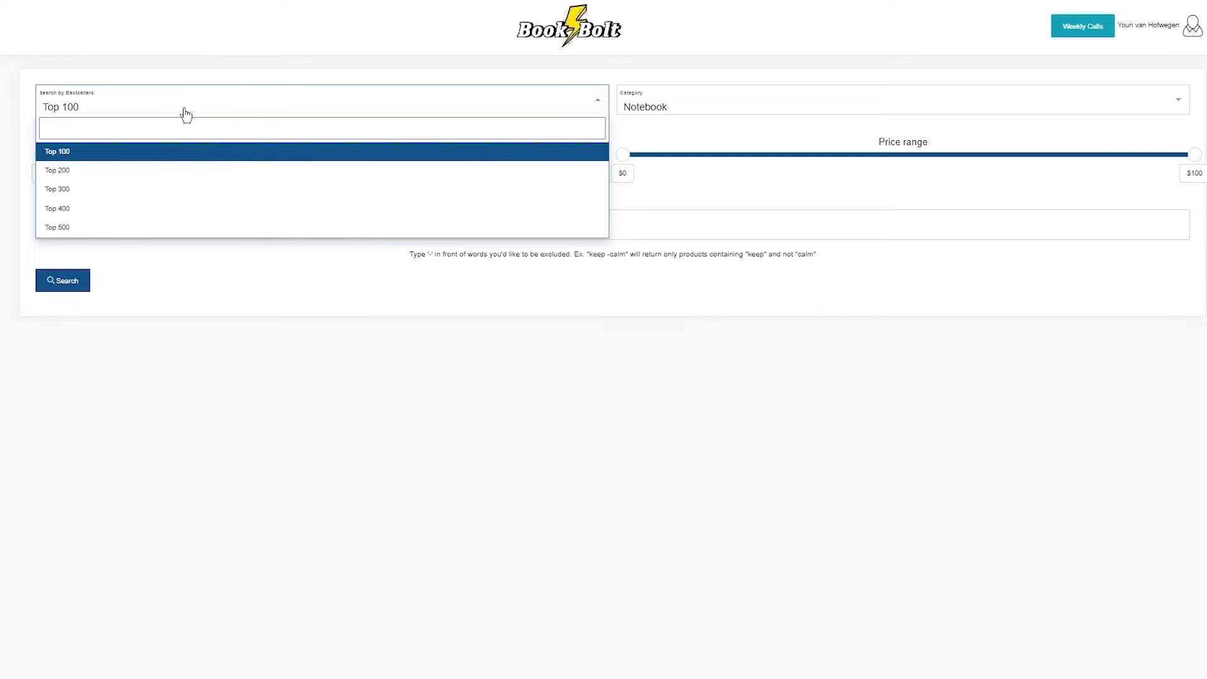
{"action": "left_click", "coordinate": [104, 153]}
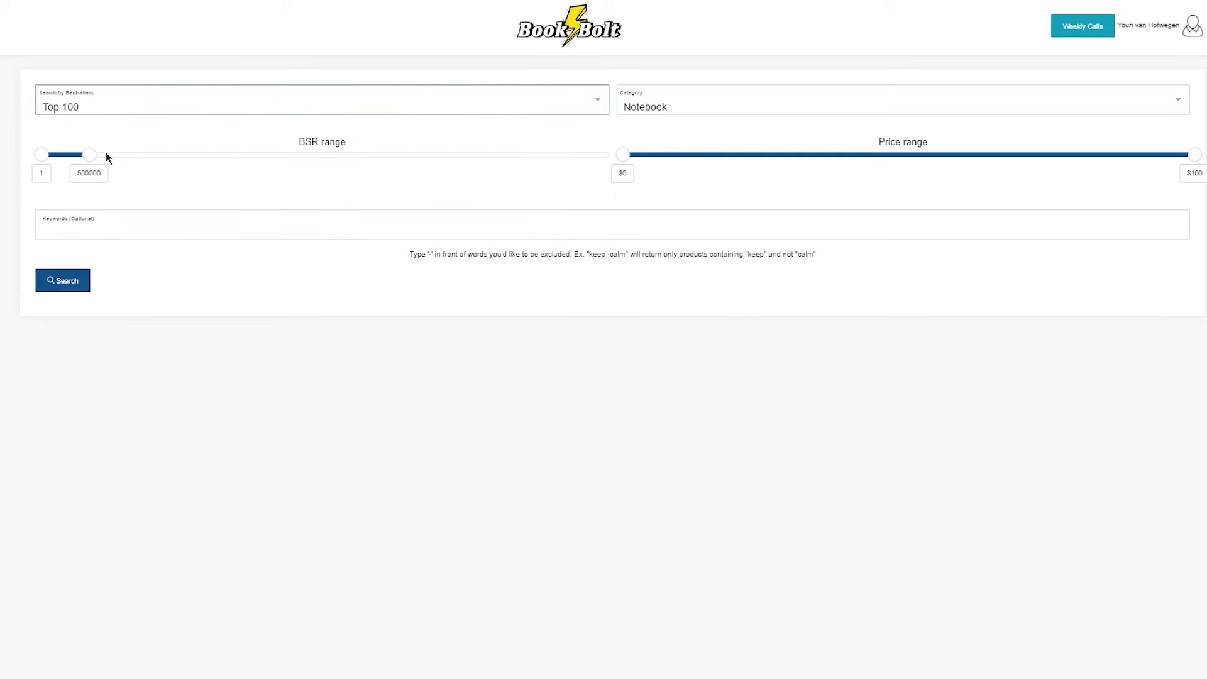
{"action": "left_click", "coordinate": [779, 113]}
{"action": "scroll", "coordinate": [717, 207], "scroll_direction": "down", "scroll_amount": 5}
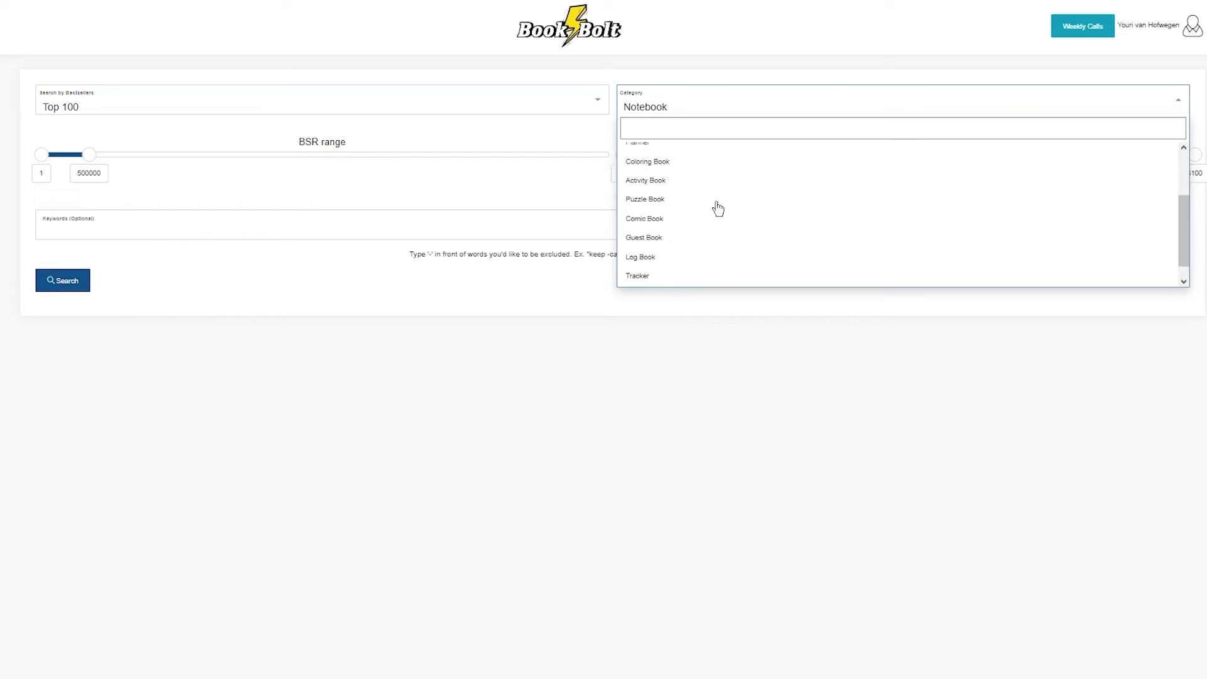
{"action": "scroll", "coordinate": [708, 251], "scroll_direction": "up", "scroll_amount": 5}
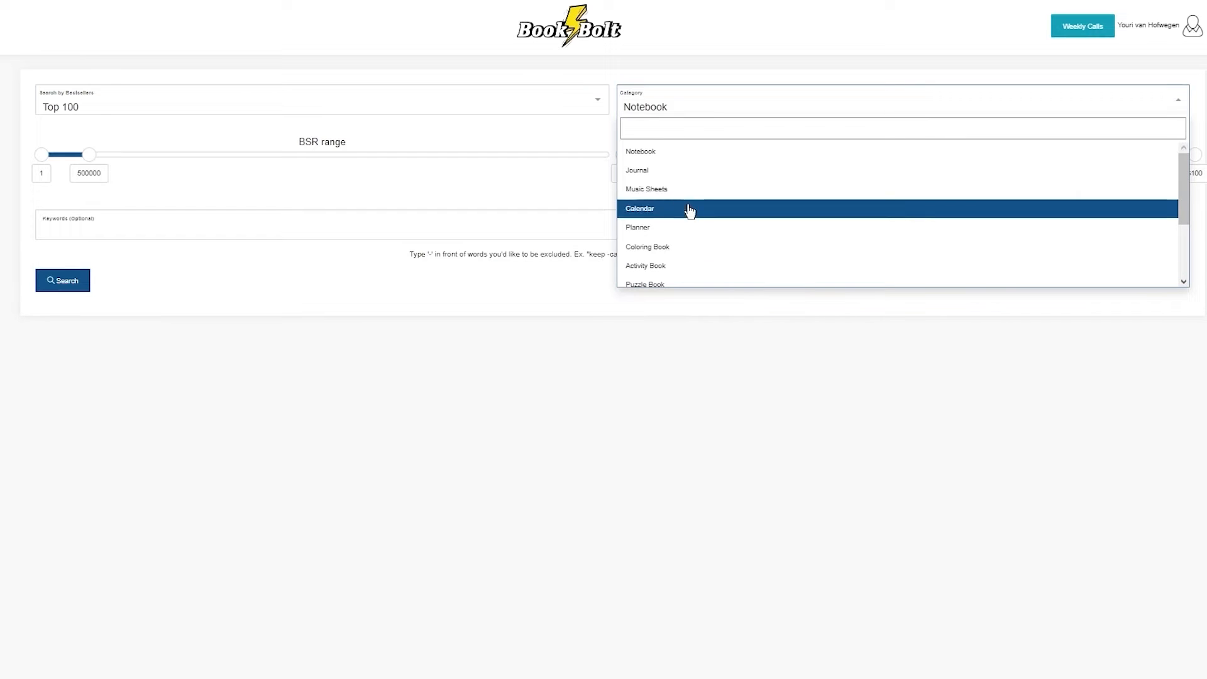
{"action": "left_click", "coordinate": [651, 177]}
Step: Limit the price range to $4–$38 and the upper BSR to 52748, and run the bestseller search
{"action": "left_click", "coordinate": [620, 154]}
{"action": "left_click_drag", "start_coordinate": [1195, 154], "coordinate": [823, 155]}
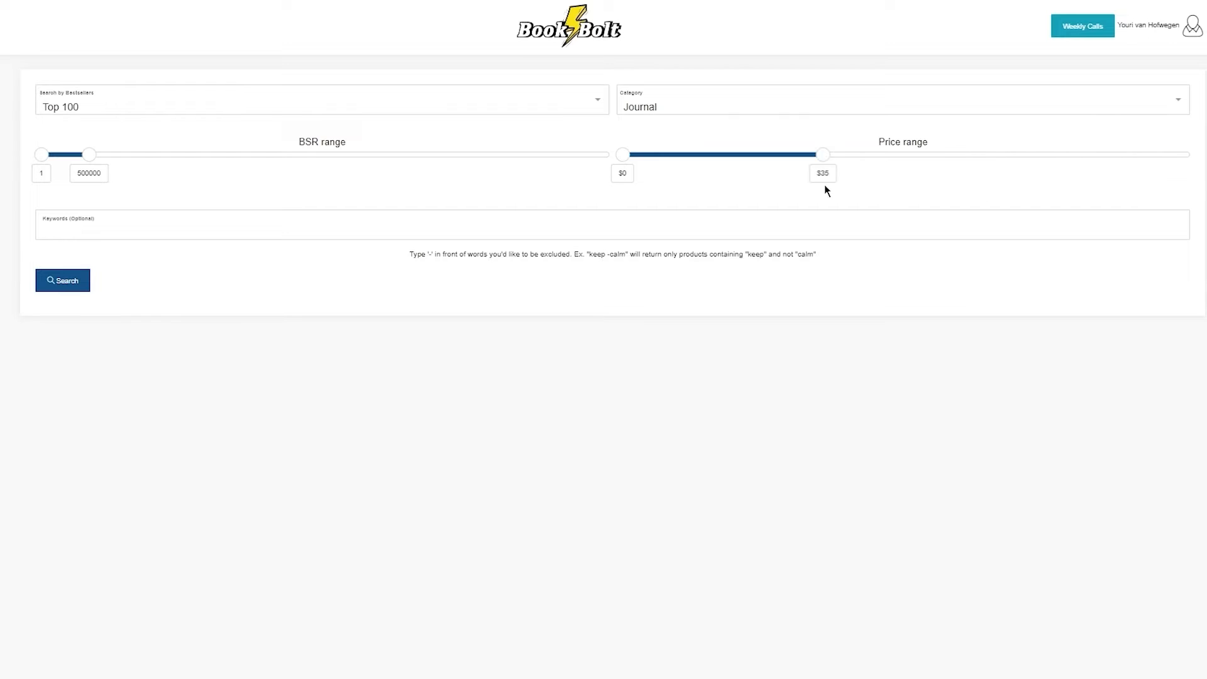
{"action": "left_click_drag", "start_coordinate": [622, 155], "coordinate": [628, 156]}
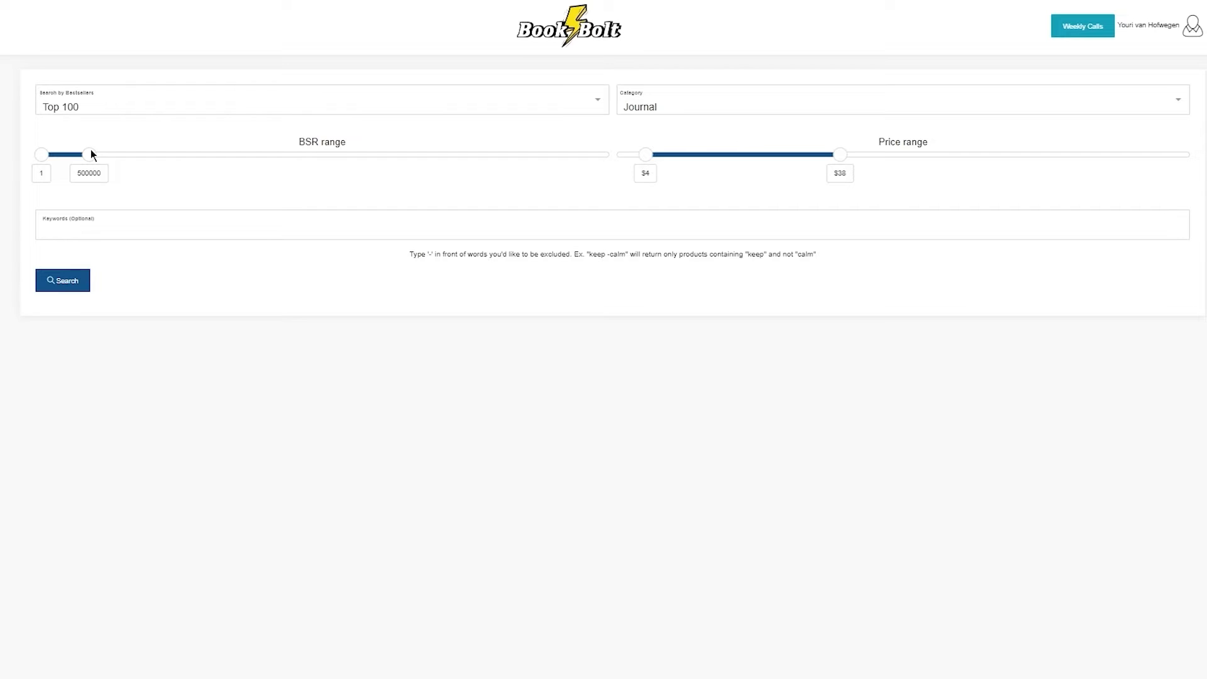
{"action": "left_click_drag", "start_coordinate": [74, 169], "coordinate": [47, 205]}
{"action": "left_click", "coordinate": [82, 278]}
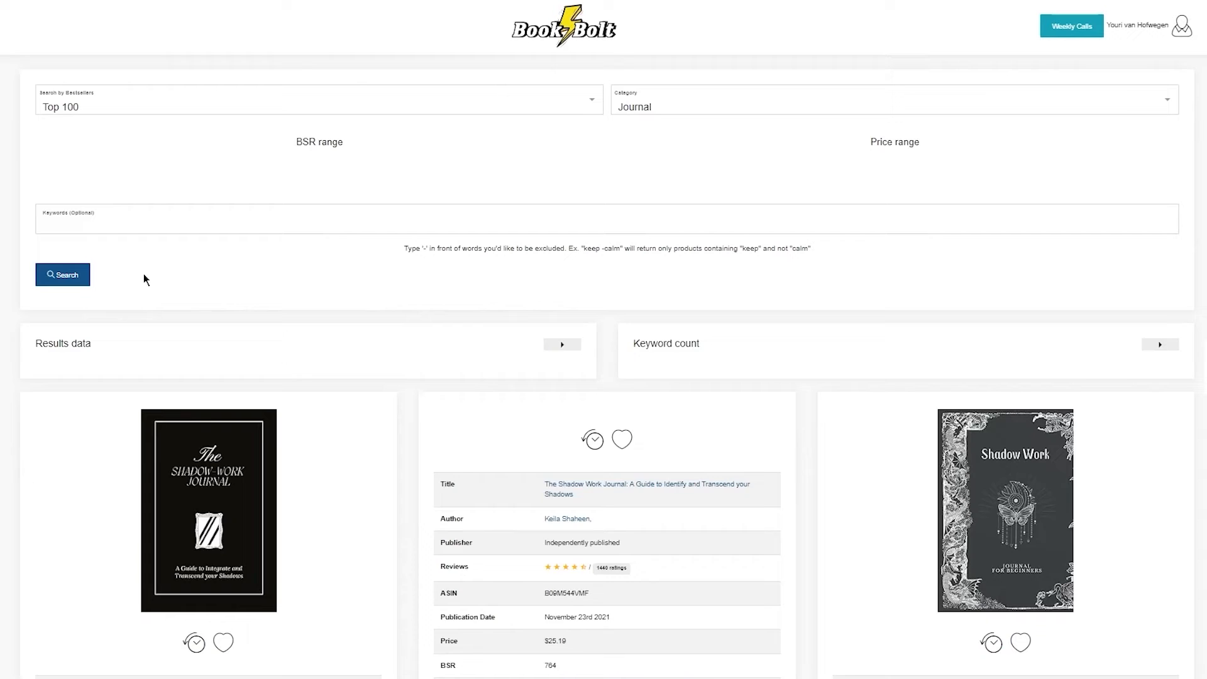
Step: Examine the bestselling journals' reviews, prices, BSR and estimated monthly sales
{"action": "scroll", "coordinate": [143, 295], "scroll_direction": "down", "scroll_amount": 8}
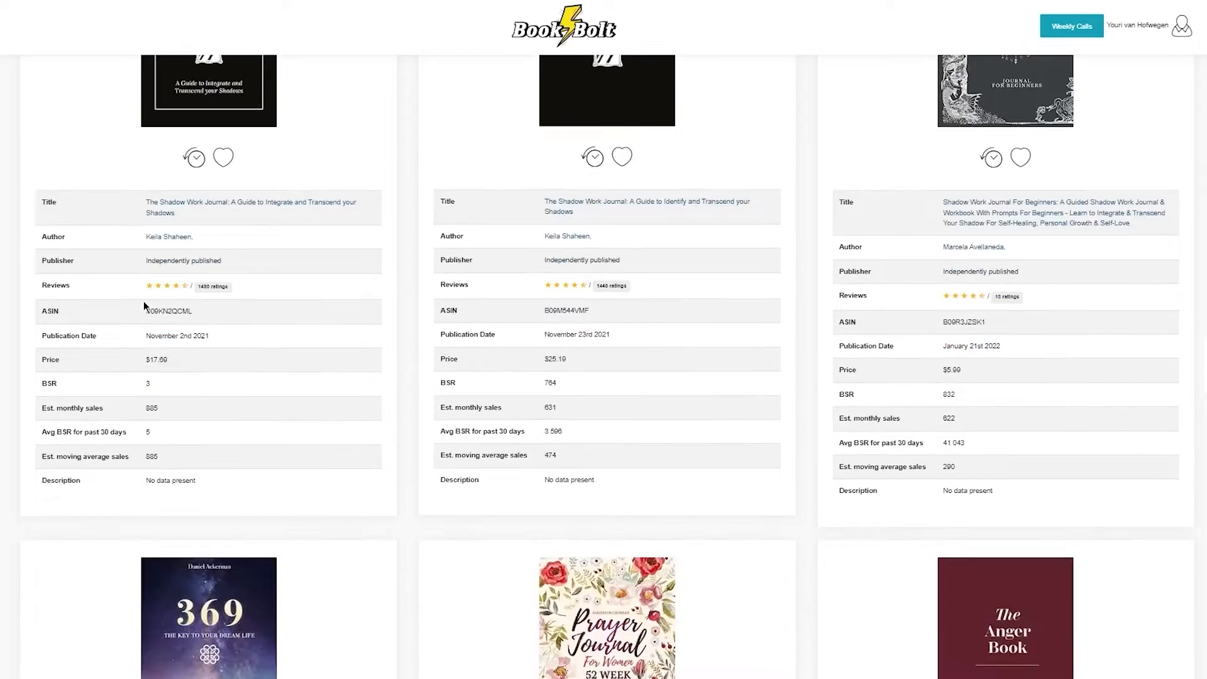
{"action": "scroll", "coordinate": [153, 302], "scroll_direction": "up", "scroll_amount": 4}
{"action": "scroll", "coordinate": [269, 394], "scroll_direction": "down", "scroll_amount": 3}
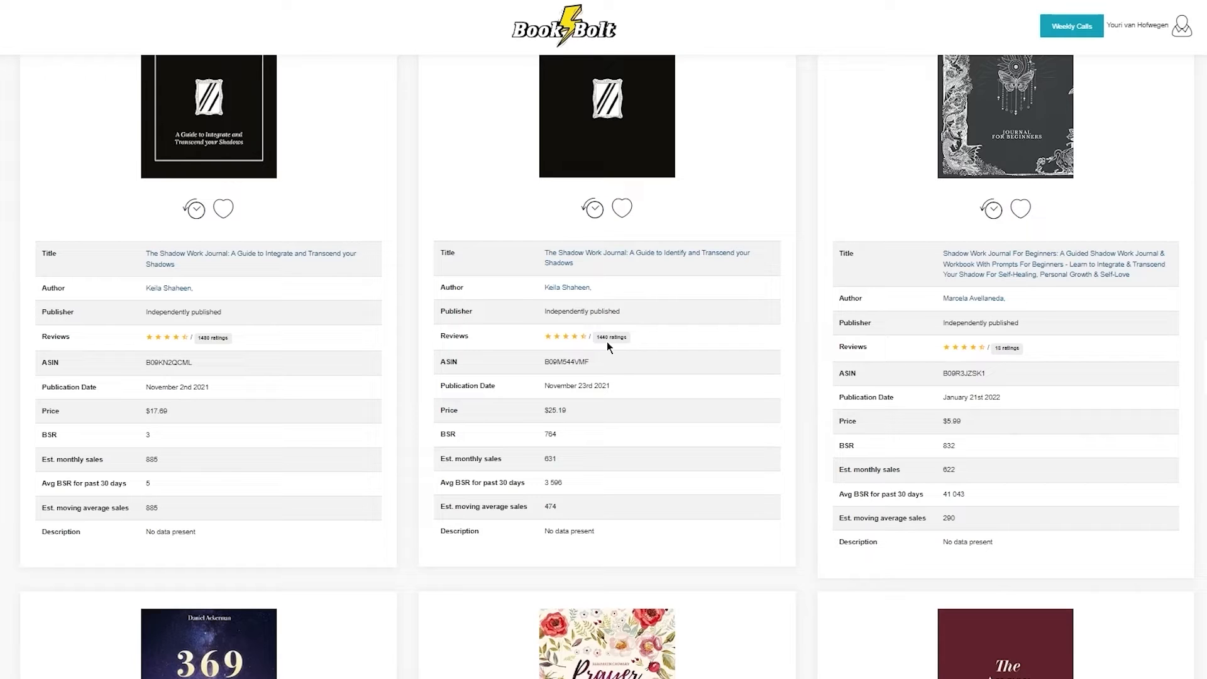
{"action": "scroll", "coordinate": [15, 287], "scroll_direction": "up", "scroll_amount": 7}
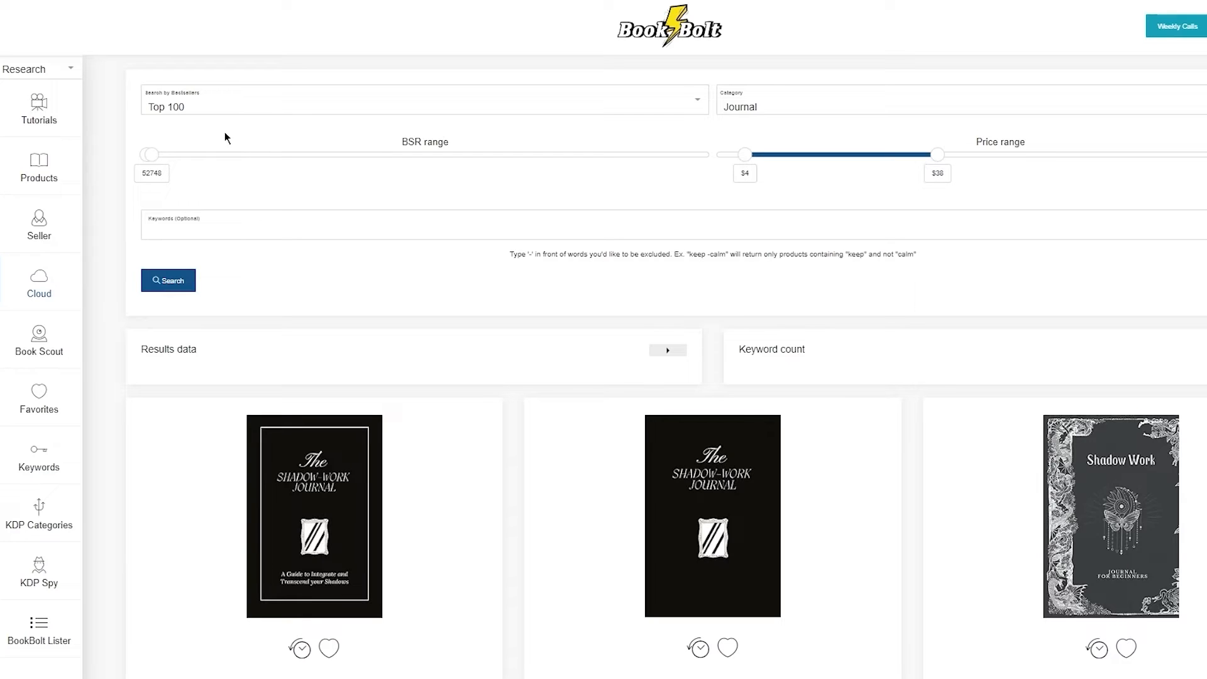
Step: Switch from the Research tools to the Create tools and open BookBolt Studio
{"action": "left_click", "coordinate": [42, 71]}
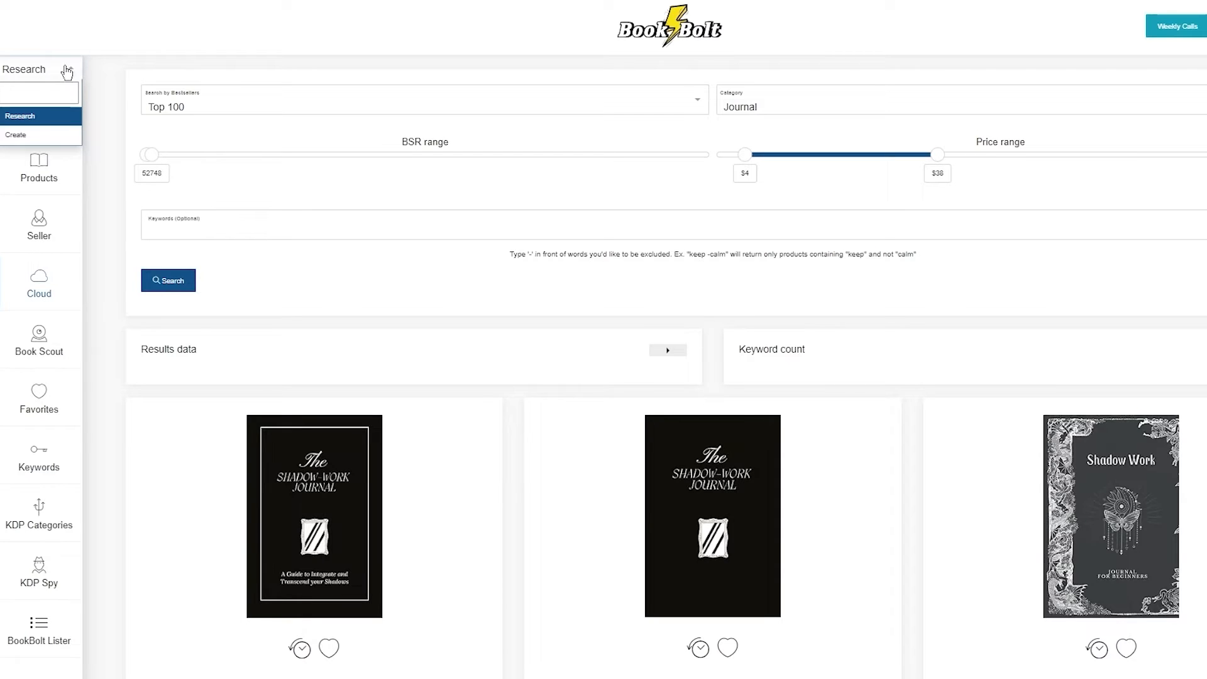
{"action": "left_click", "coordinate": [25, 135]}
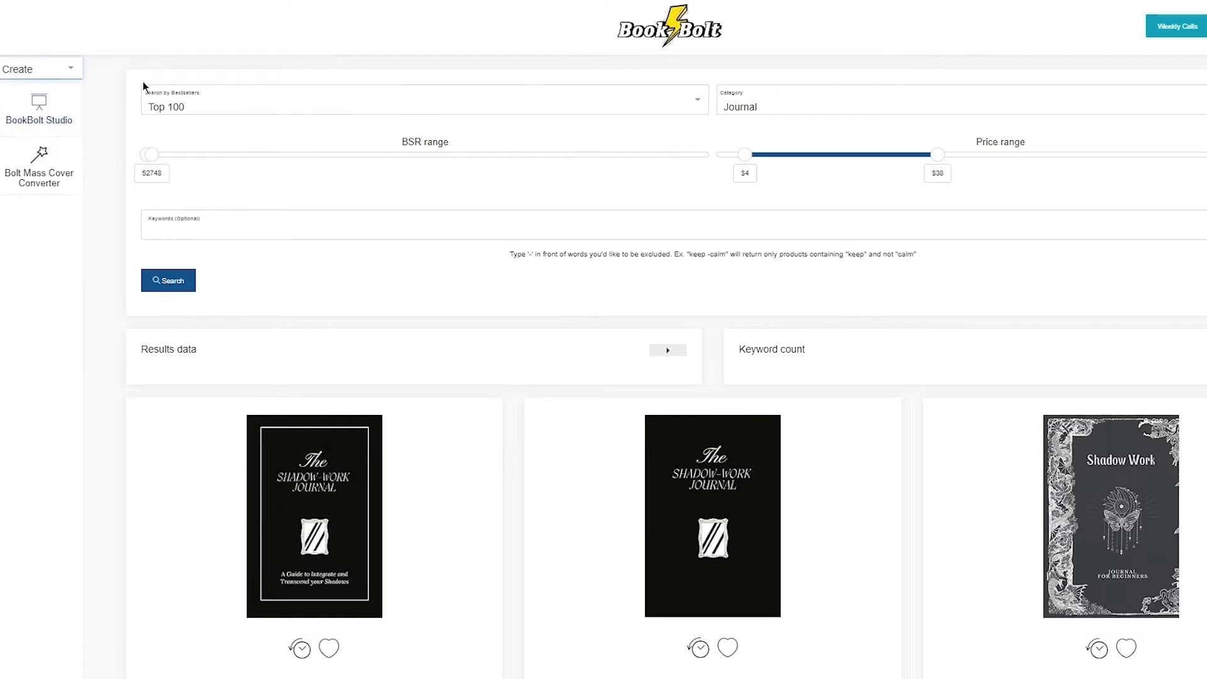
{"action": "left_click", "coordinate": [46, 115]}
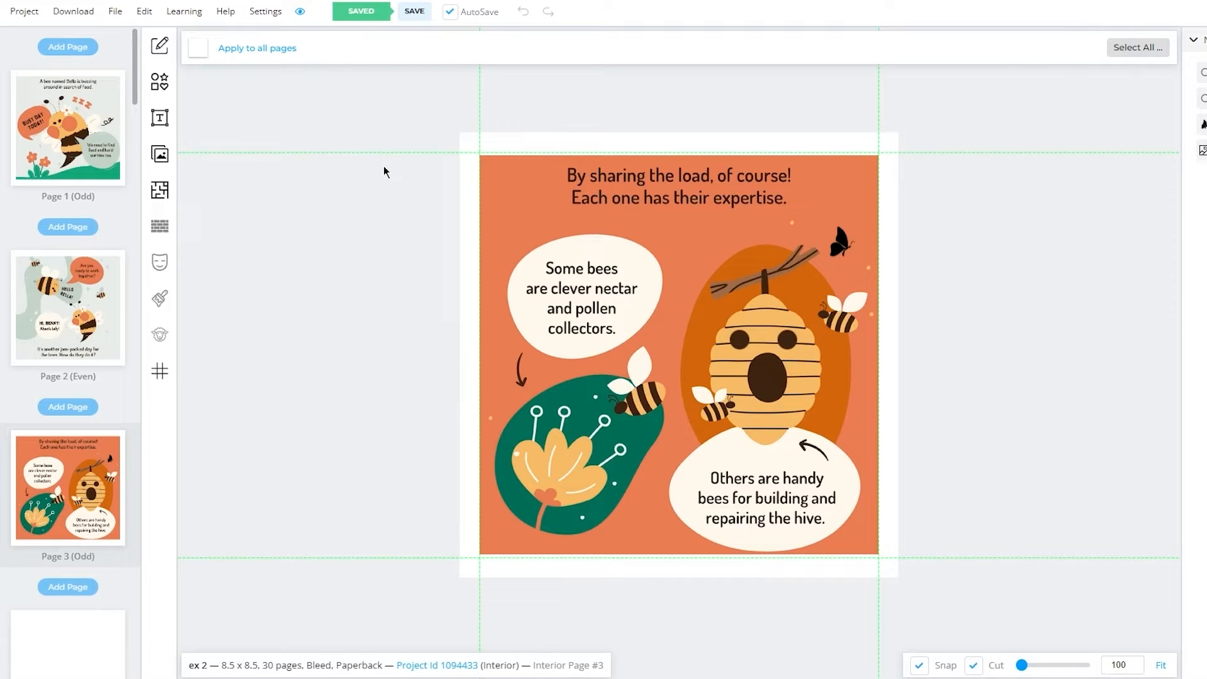
Step: Start a new project of type Paperback: Cover and Interior and name it Journal
{"action": "left_click", "coordinate": [26, 14]}
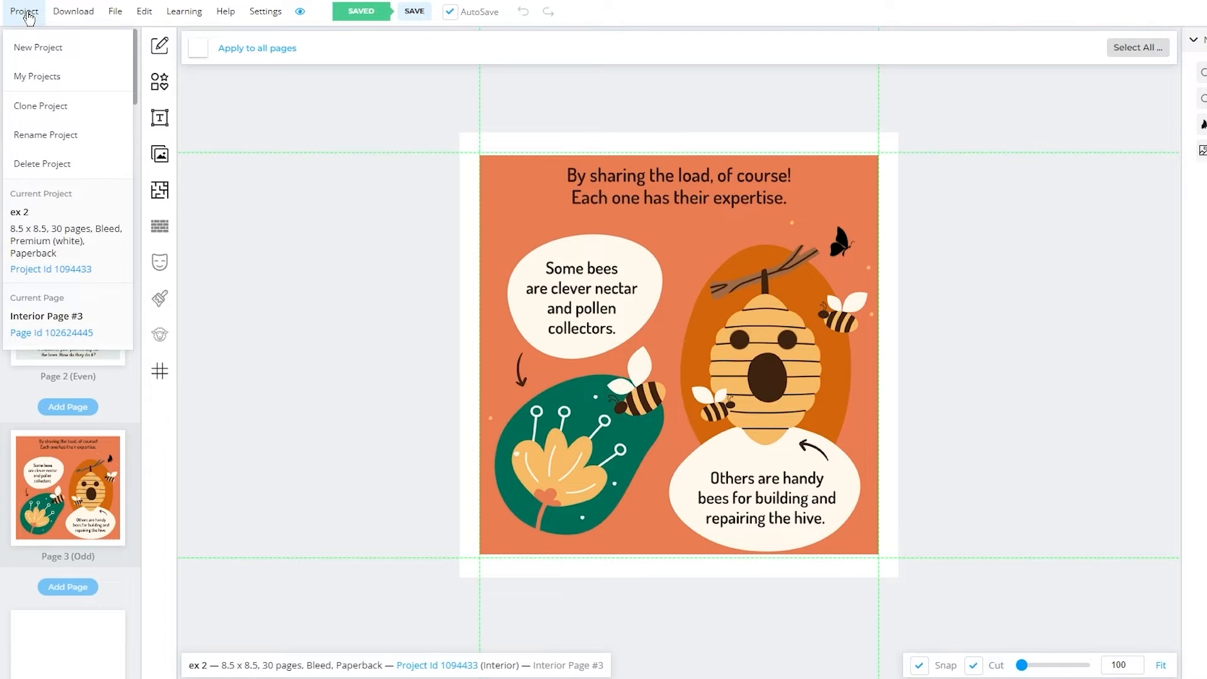
{"action": "left_click", "coordinate": [67, 62]}
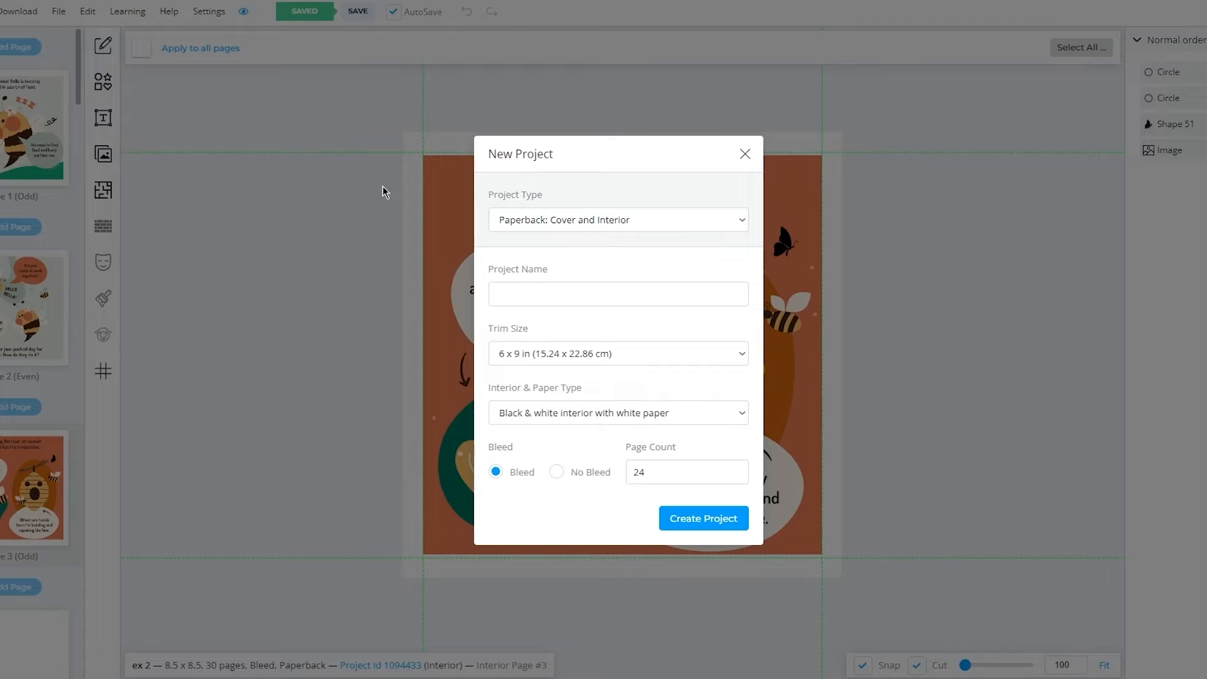
{"action": "left_click", "coordinate": [614, 218]}
{"action": "left_click", "coordinate": [614, 218]}
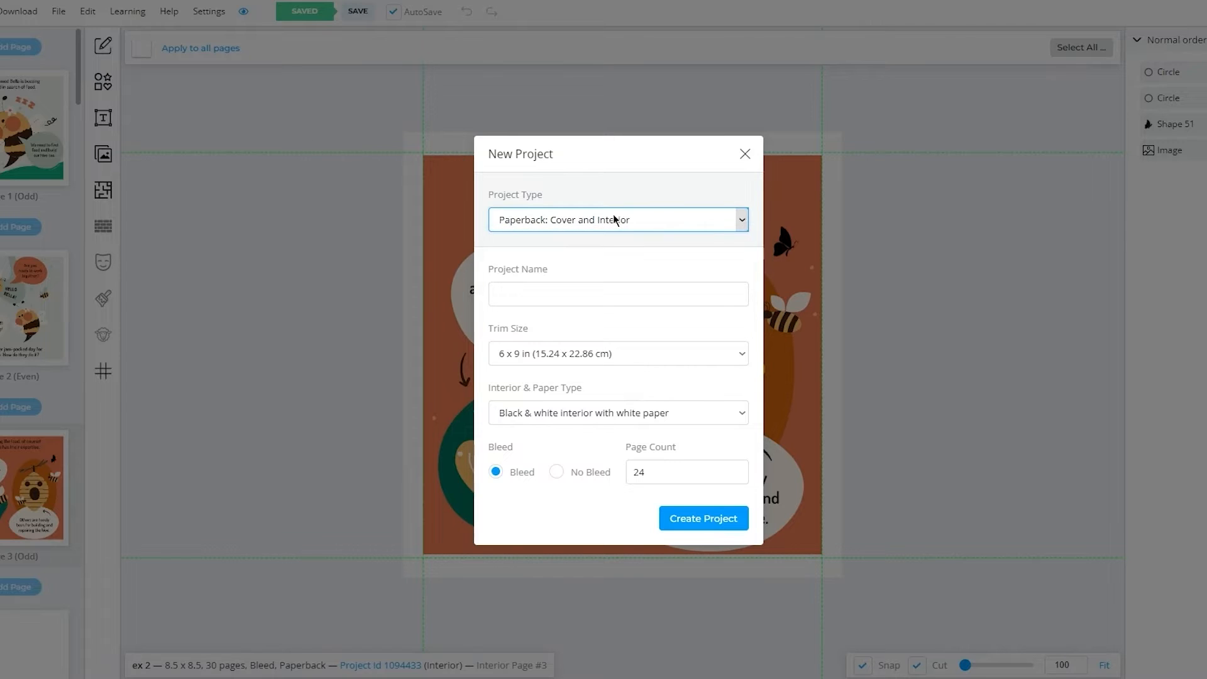
{"action": "left_click", "coordinate": [615, 219]}
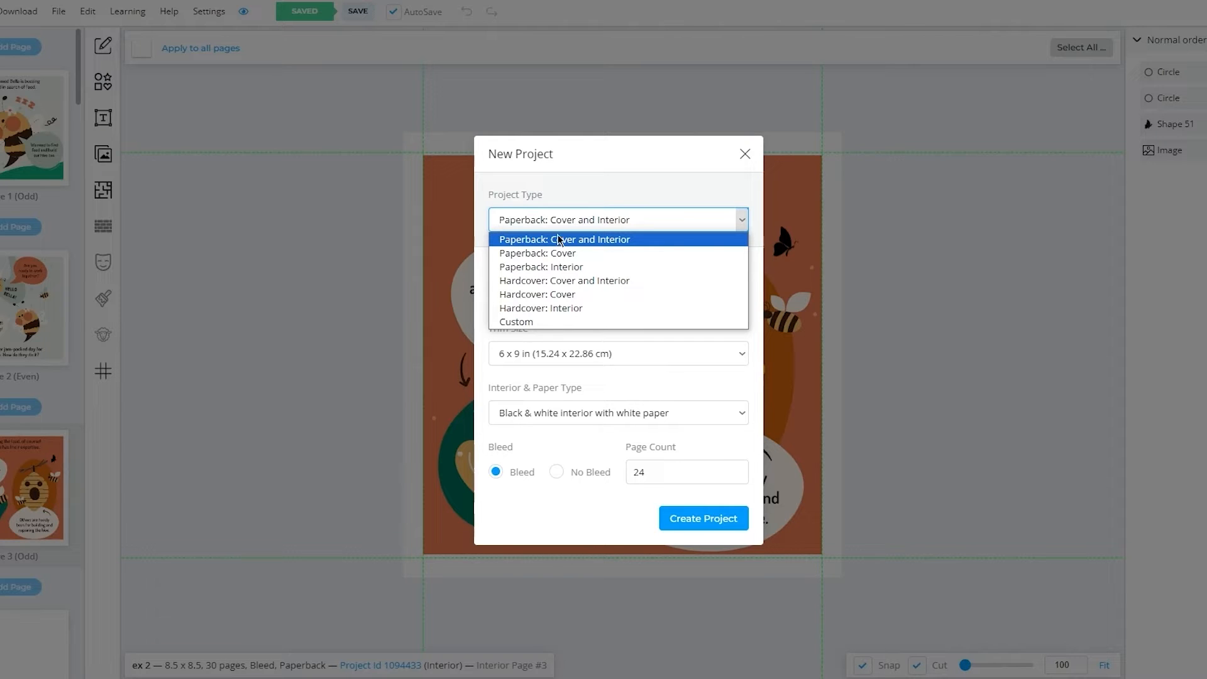
{"action": "left_click", "coordinate": [639, 241]}
{"action": "left_click", "coordinate": [598, 291]}
{"action": "type", "text": "I"}
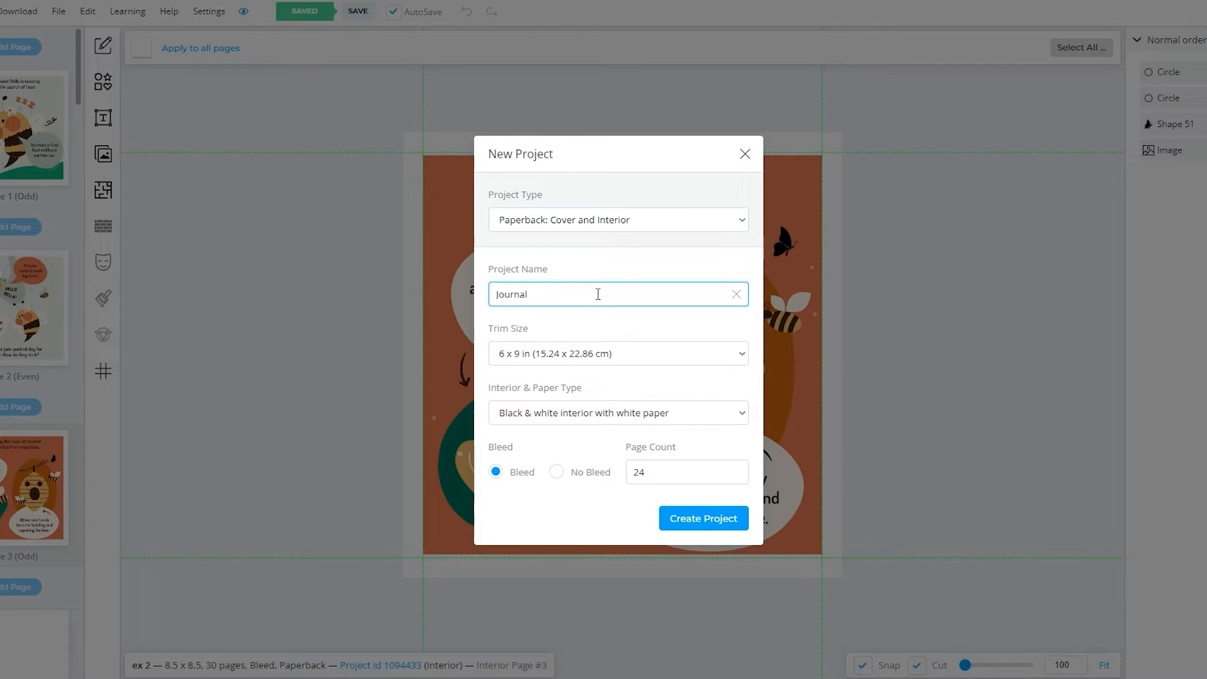
Step: Set trim size 7.5 x 9.25 in and 110 pages, keep black & white interior with white paper, and create the project
{"action": "left_click", "coordinate": [608, 347]}
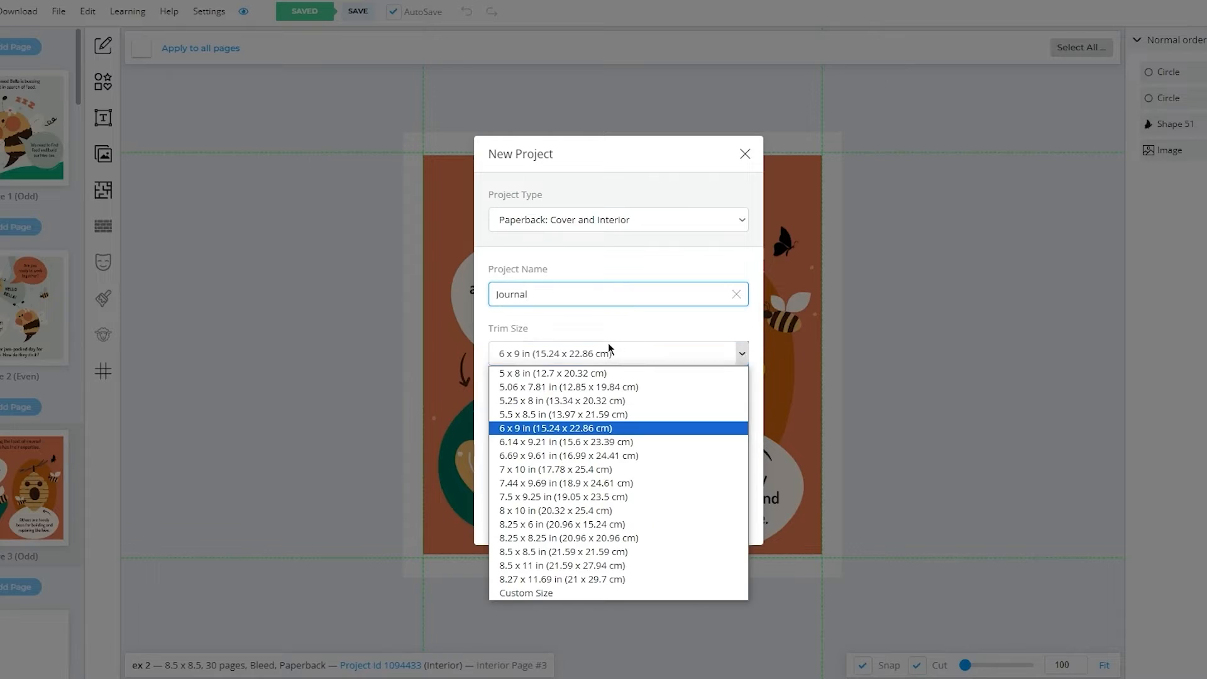
{"action": "left_click", "coordinate": [579, 498]}
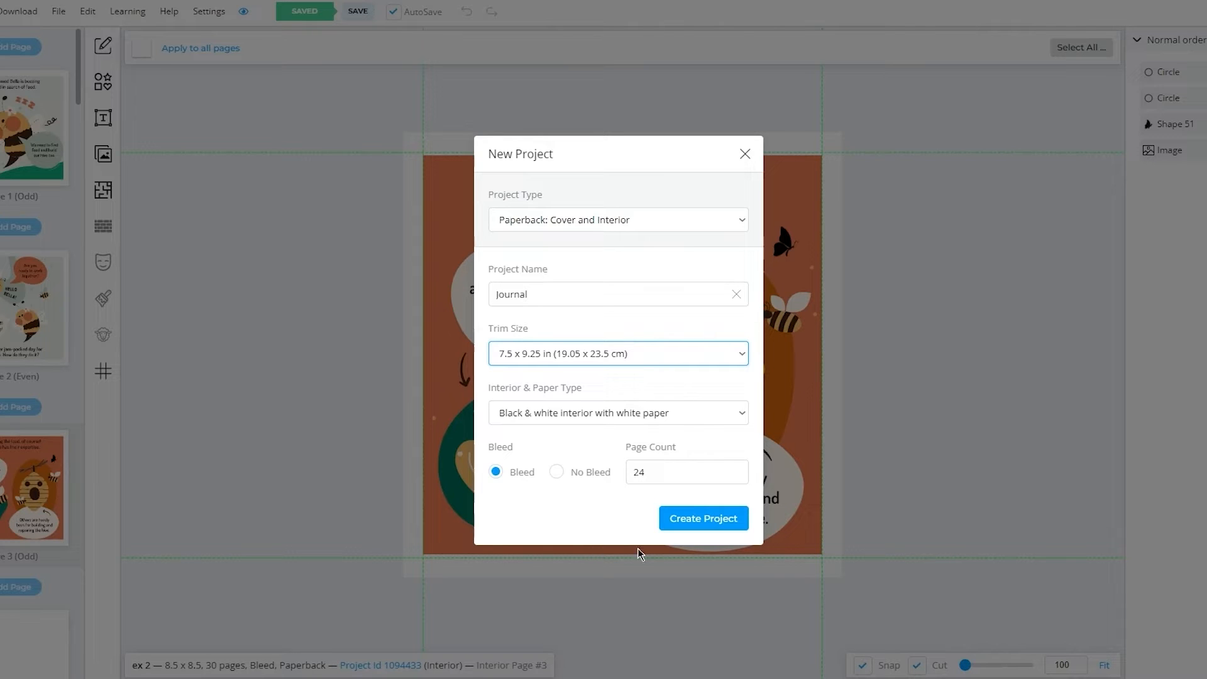
{"action": "double_click", "coordinate": [628, 479]}
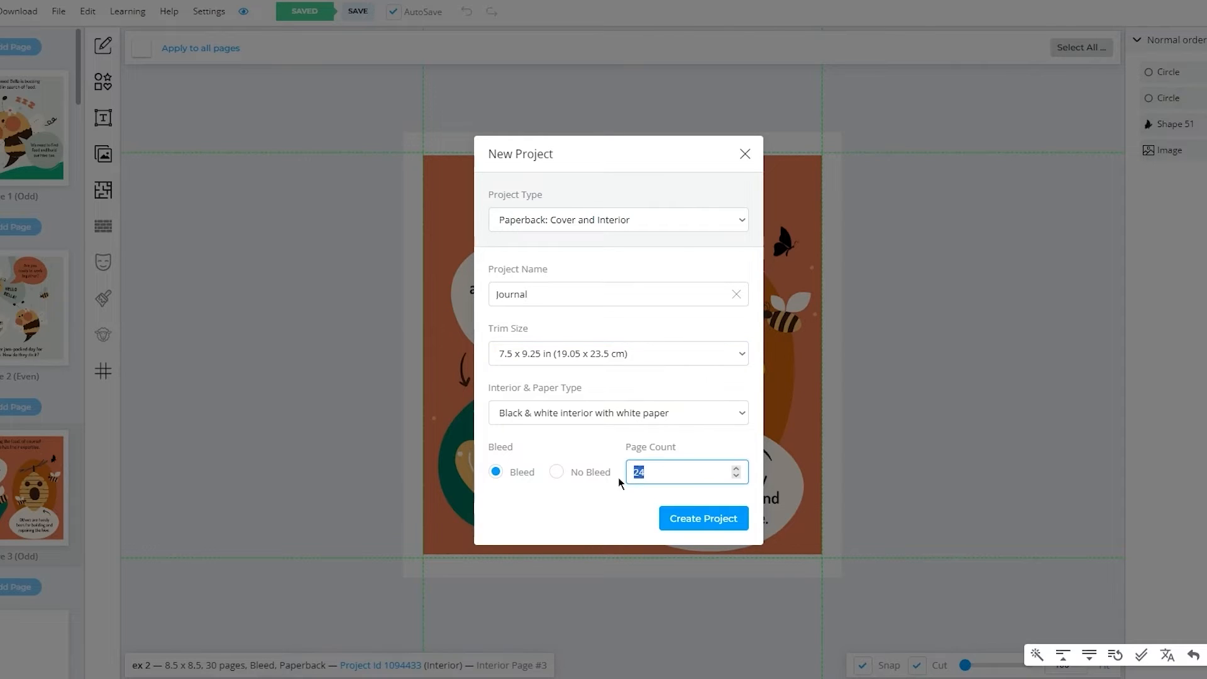
{"action": "type", "text": "110"}
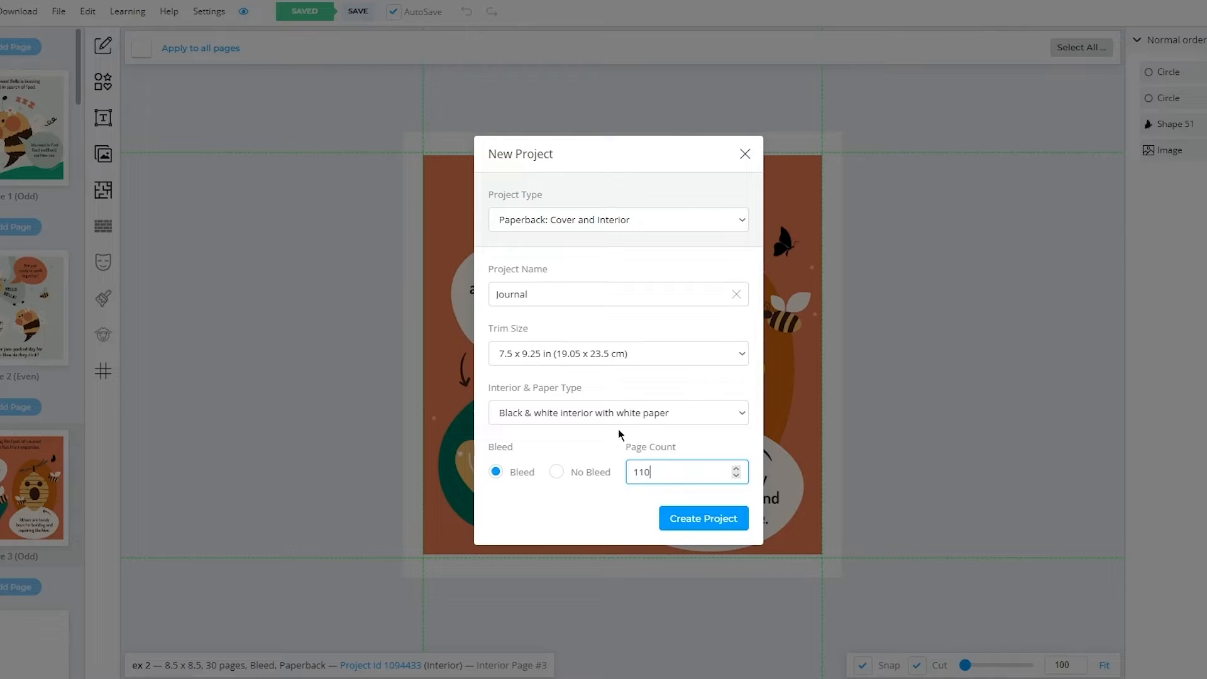
{"action": "left_click", "coordinate": [650, 421]}
{"action": "left_click", "coordinate": [650, 427]}
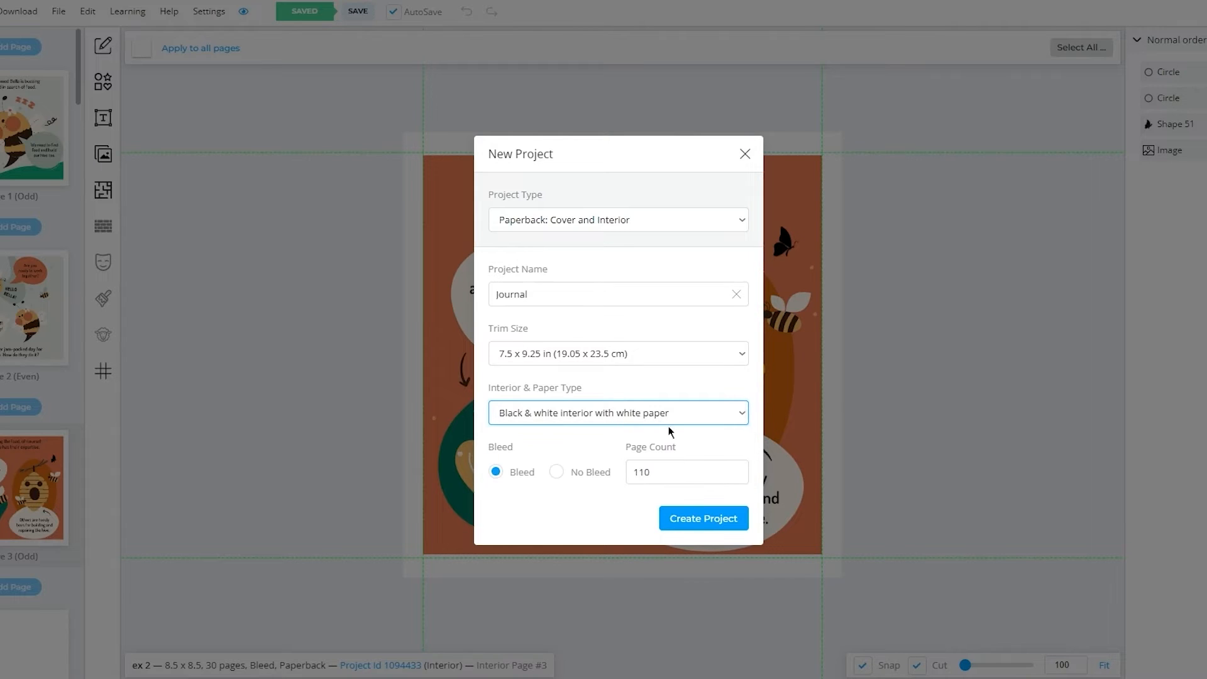
{"action": "left_click", "coordinate": [685, 518]}
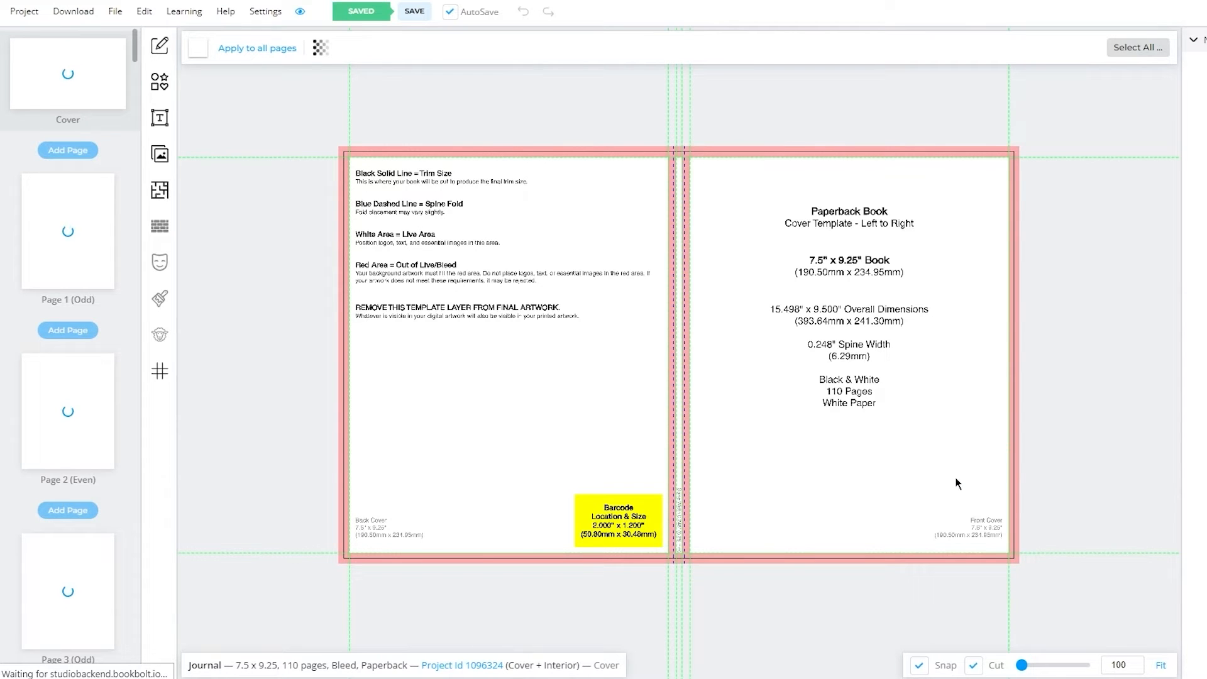
{"action": "left_click_drag", "start_coordinate": [324, 126], "coordinate": [1180, 613]}
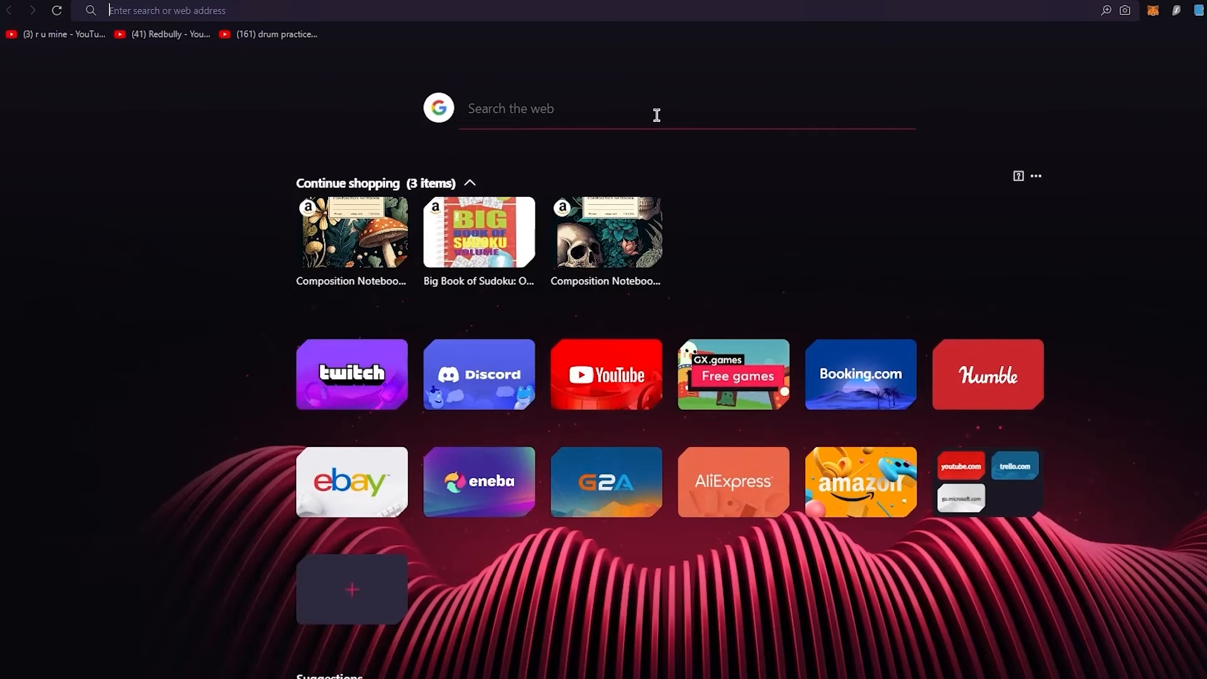
Step: Switch to Canva in the browser, search for journal, and go to the Journal templates
{"action": "type", "text": "canv"}
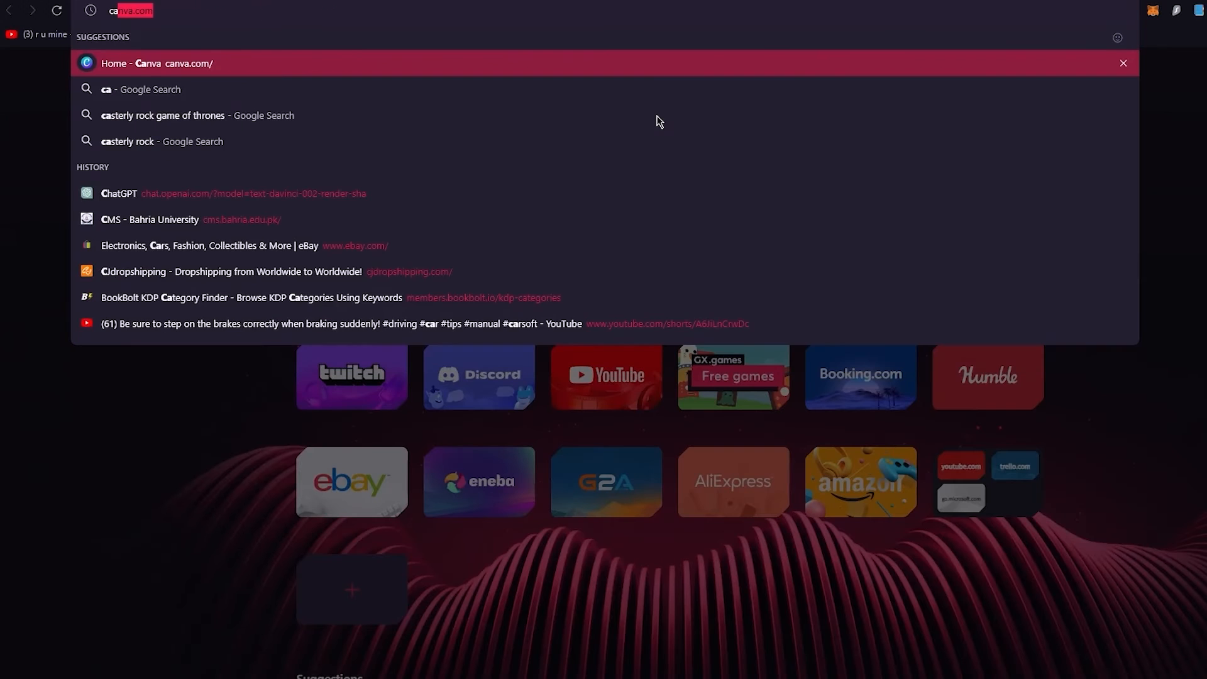
{"action": "key", "text": "Return"}
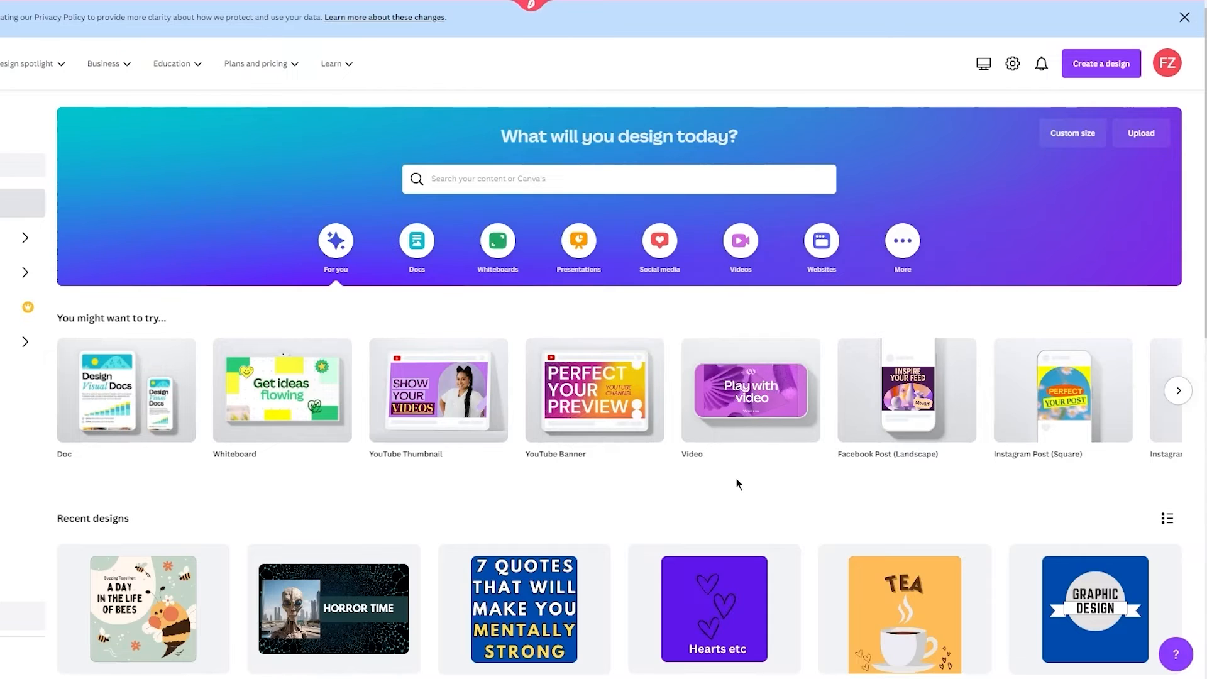
{"action": "left_click", "coordinate": [616, 181]}
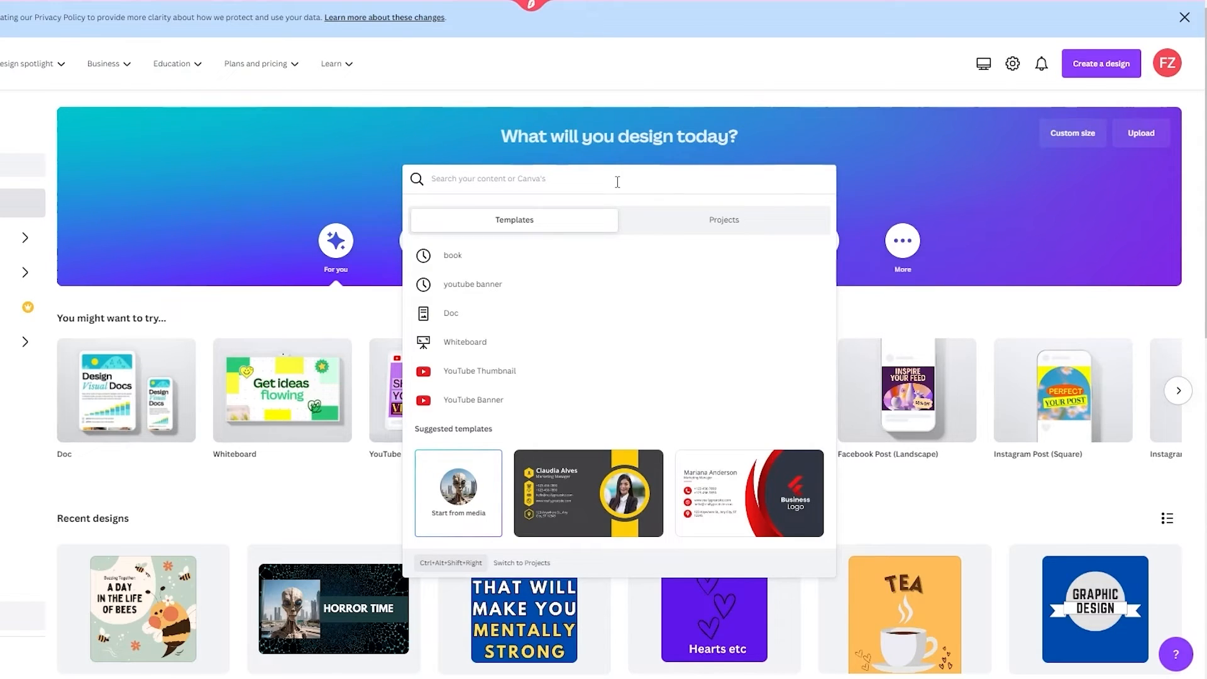
{"action": "type", "text": "jour"}
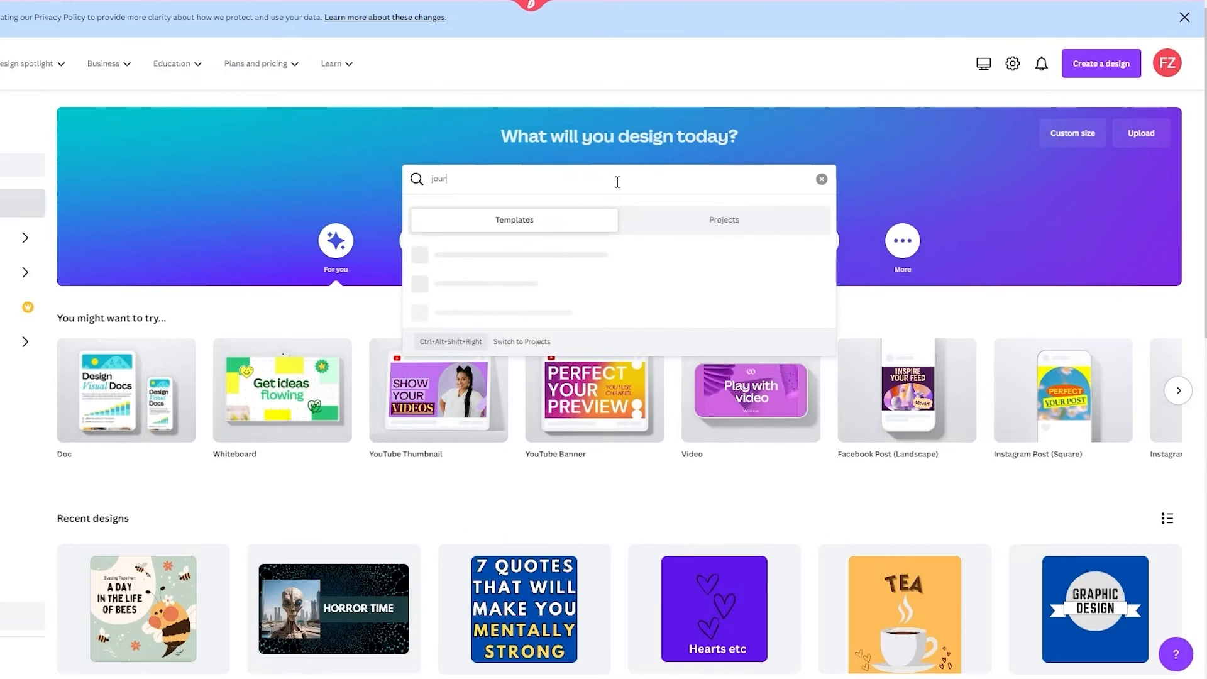
{"action": "type", "text": "nal"}
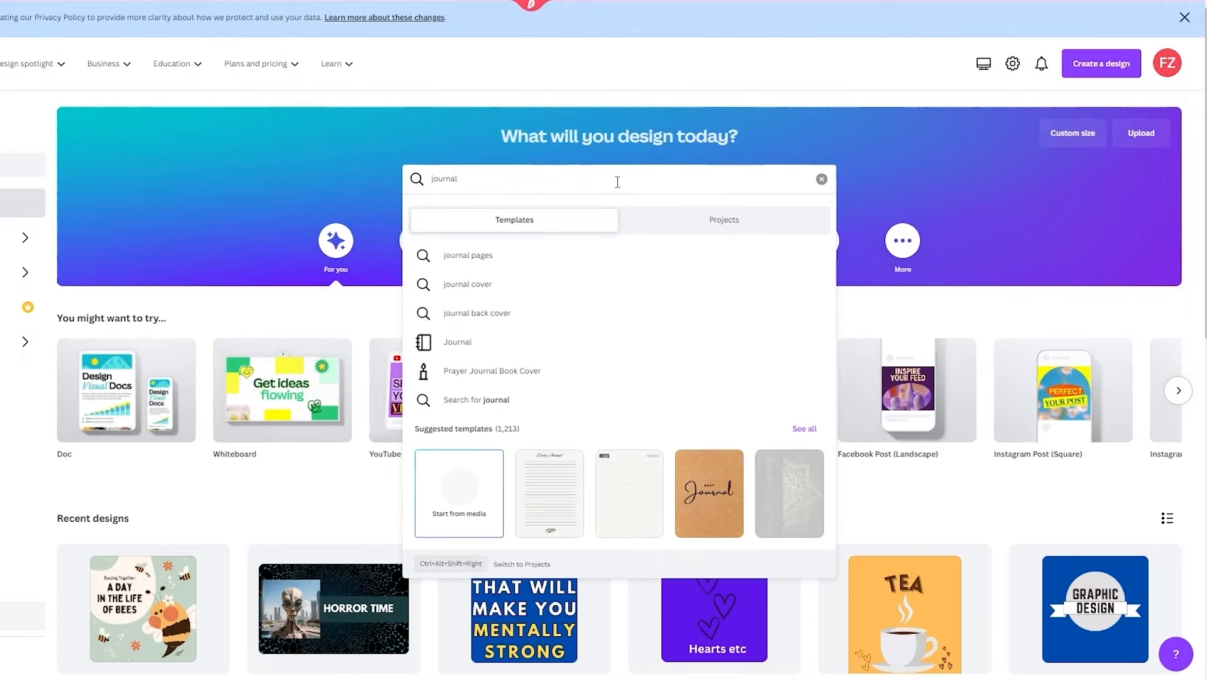
{"action": "left_click", "coordinate": [463, 345]}
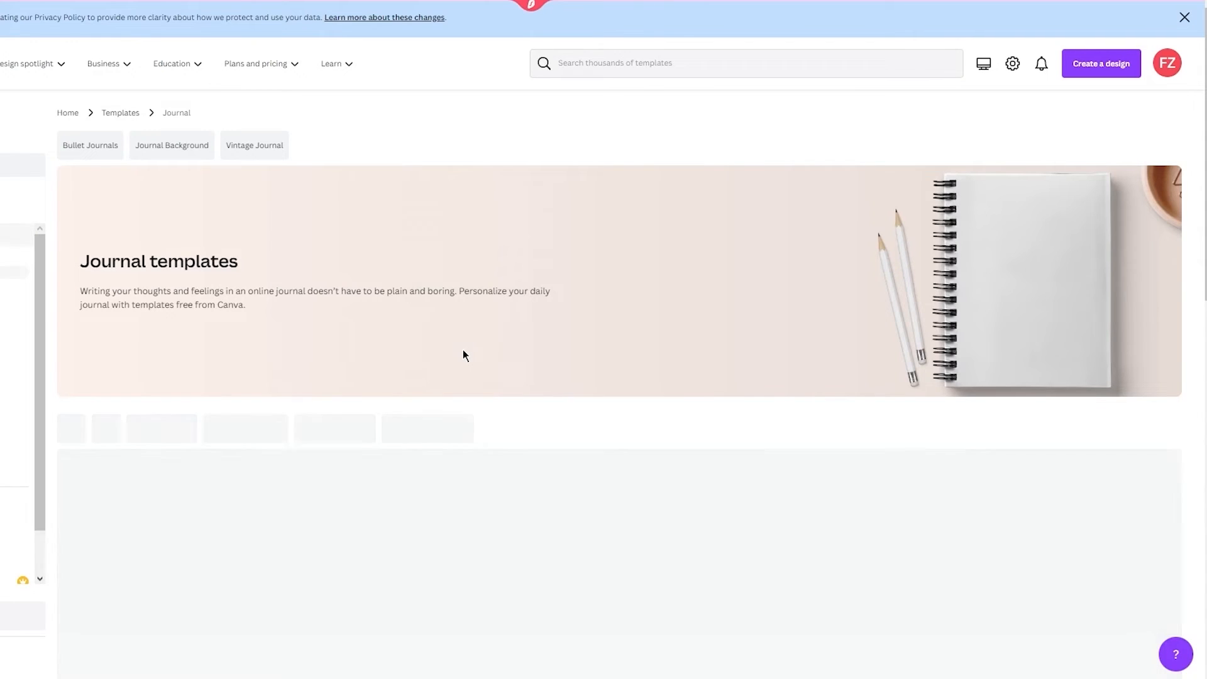
Step: Find the Beige Organic Watercolor Floral Journal Cover among the journal templates and open its preview
{"action": "scroll", "coordinate": [446, 277], "scroll_direction": "down", "scroll_amount": 5}
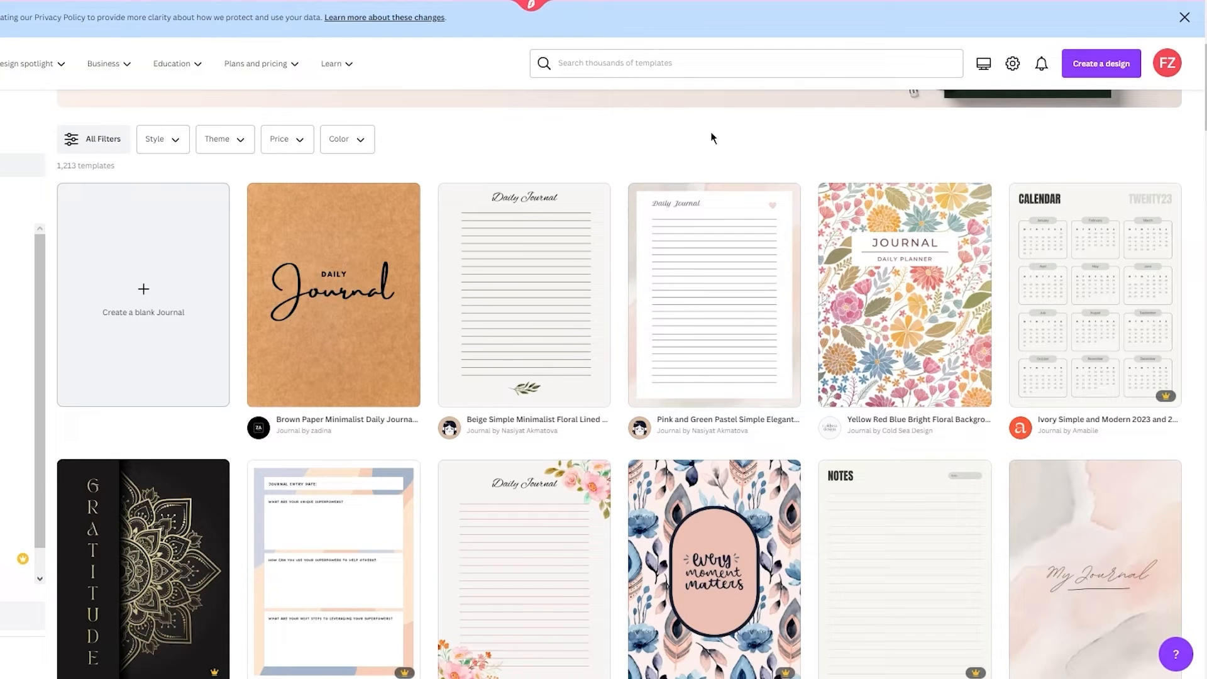
{"action": "mouse_move", "coordinate": [1167, 393]}
{"action": "scroll", "coordinate": [1193, 284], "scroll_direction": "down", "scroll_amount": 15}
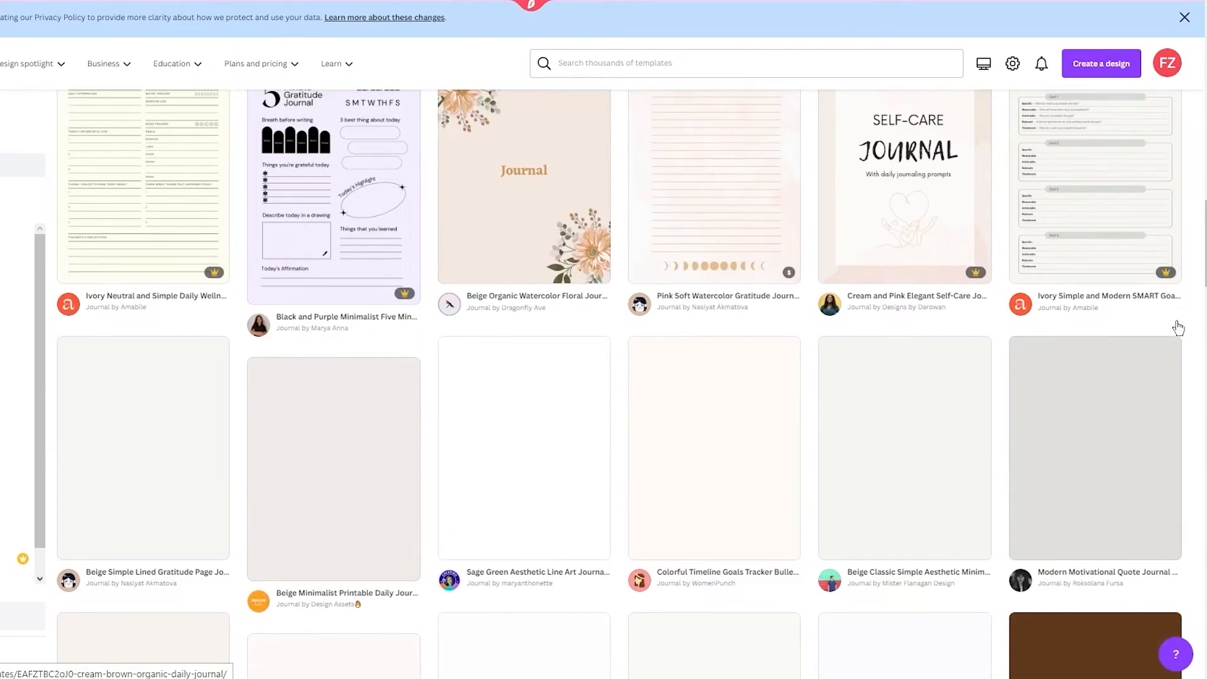
{"action": "scroll", "coordinate": [1178, 325], "scroll_direction": "up", "scroll_amount": 2}
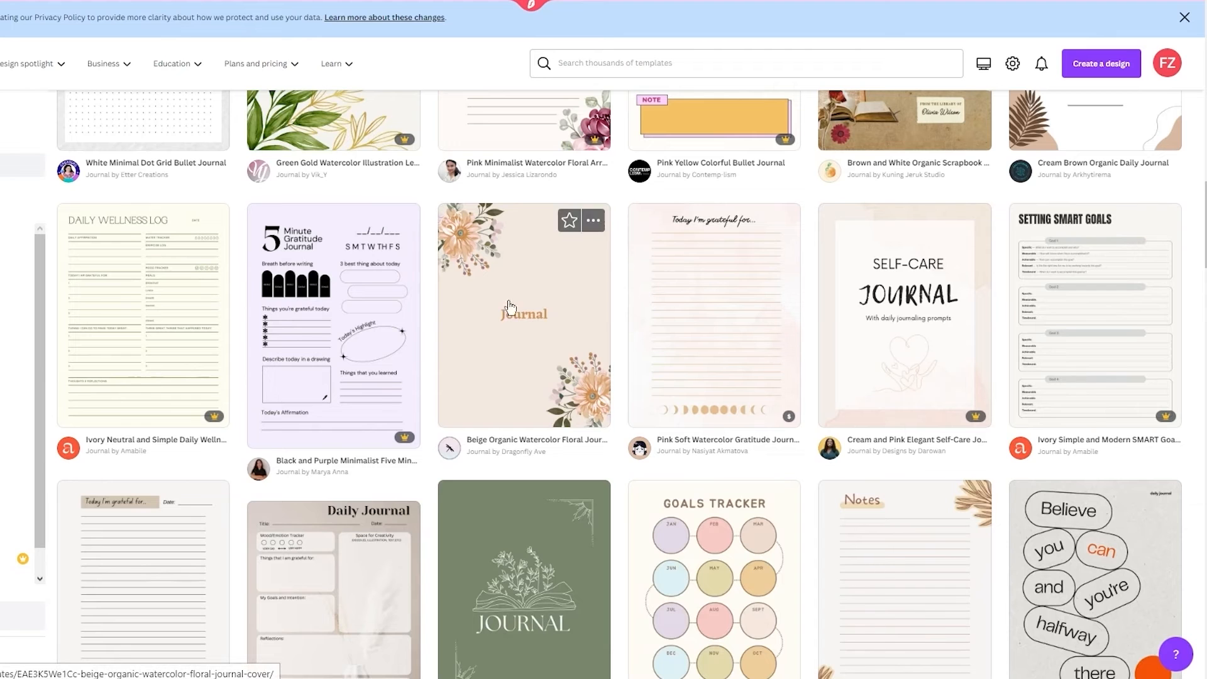
{"action": "left_click", "coordinate": [544, 350]}
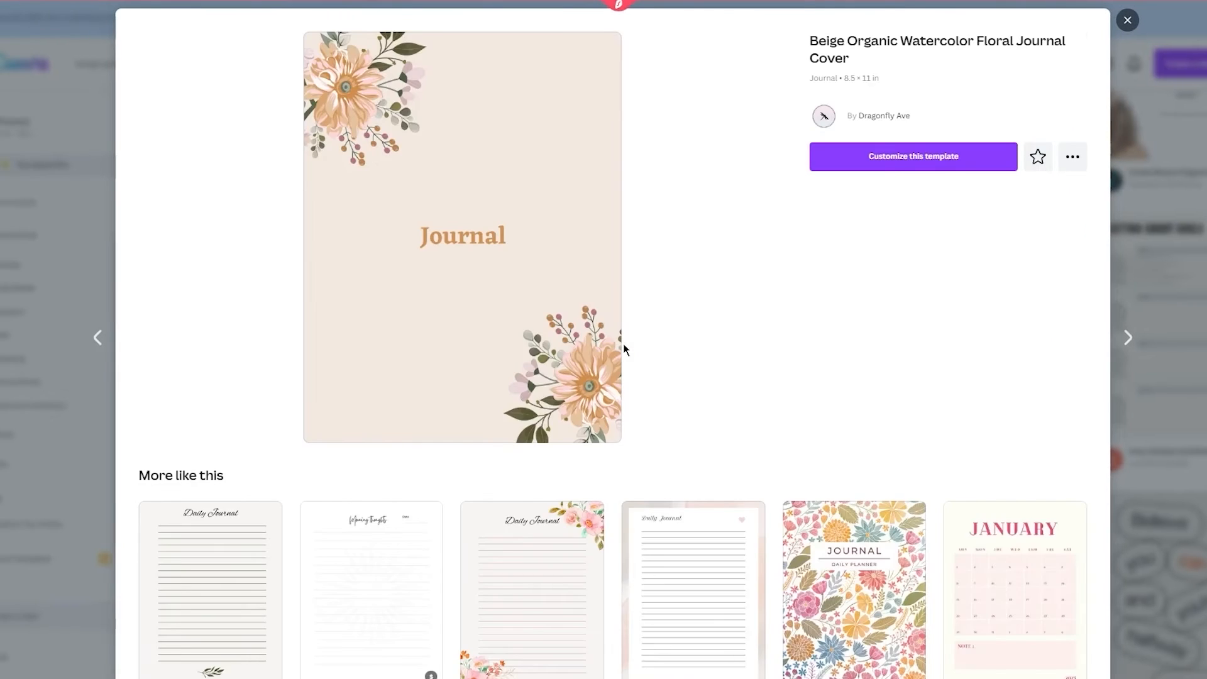
Step: Look through the similar templates, then start customizing the previewed Beige Organic Watercolor Floral Journal Cover
{"action": "scroll", "coordinate": [623, 349], "scroll_direction": "down", "scroll_amount": 5}
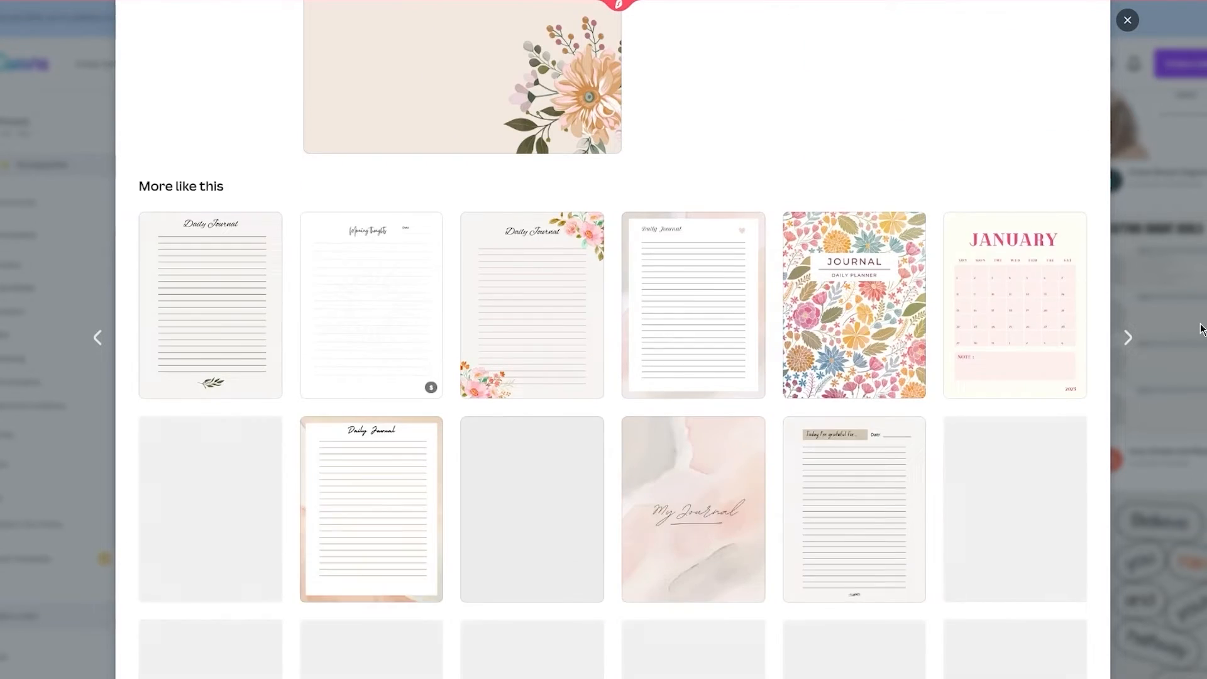
{"action": "scroll", "coordinate": [1201, 328], "scroll_direction": "down", "scroll_amount": 4}
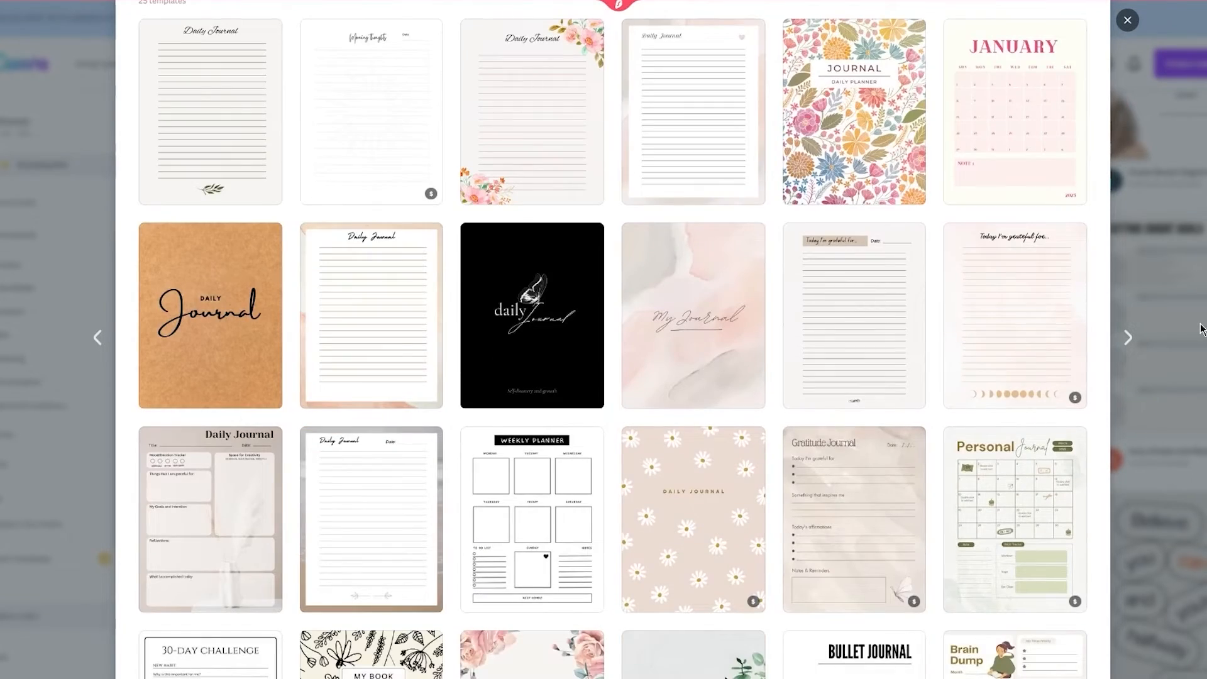
{"action": "scroll", "coordinate": [1201, 328], "scroll_direction": "up", "scroll_amount": 7}
{"action": "scroll", "coordinate": [698, 327], "scroll_direction": "down", "scroll_amount": 13}
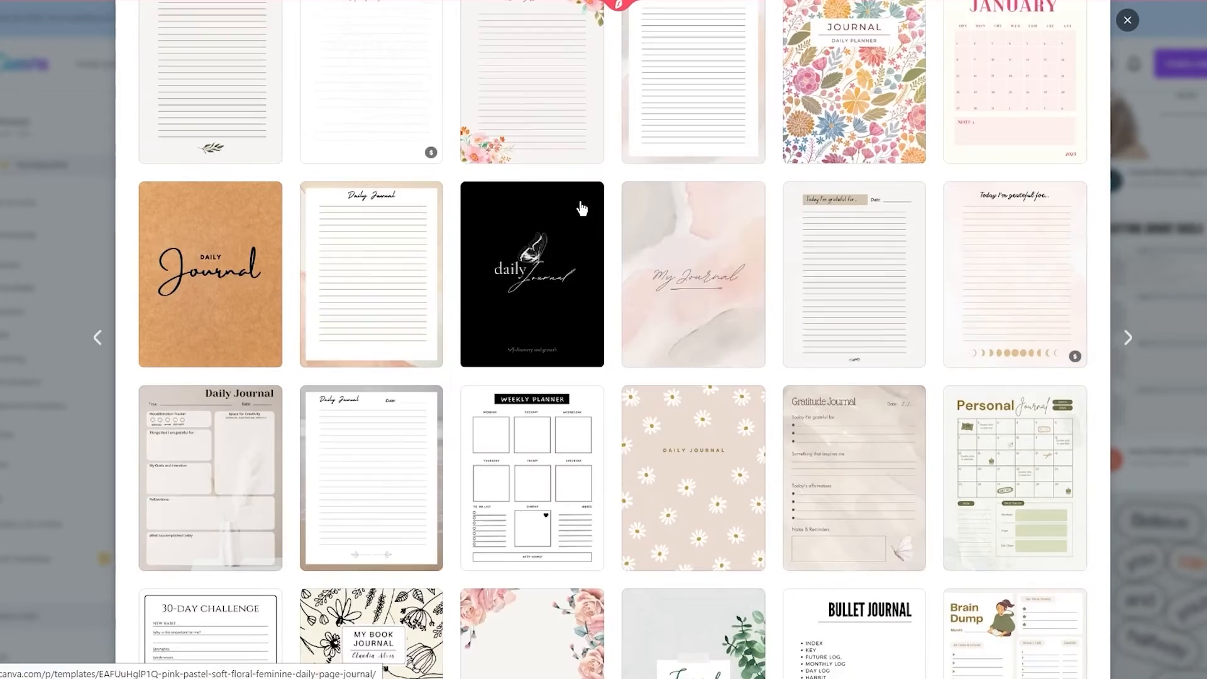
{"action": "scroll", "coordinate": [710, 376], "scroll_direction": "down", "scroll_amount": 1}
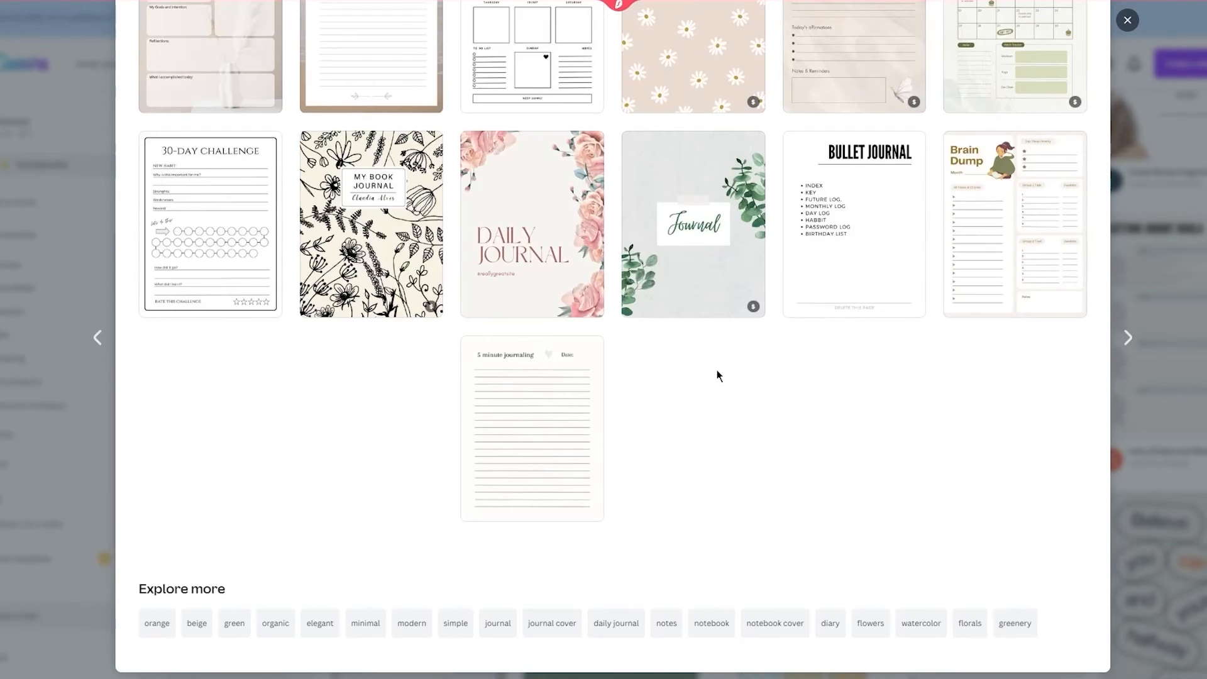
{"action": "scroll", "coordinate": [717, 375], "scroll_direction": "up", "scroll_amount": 14}
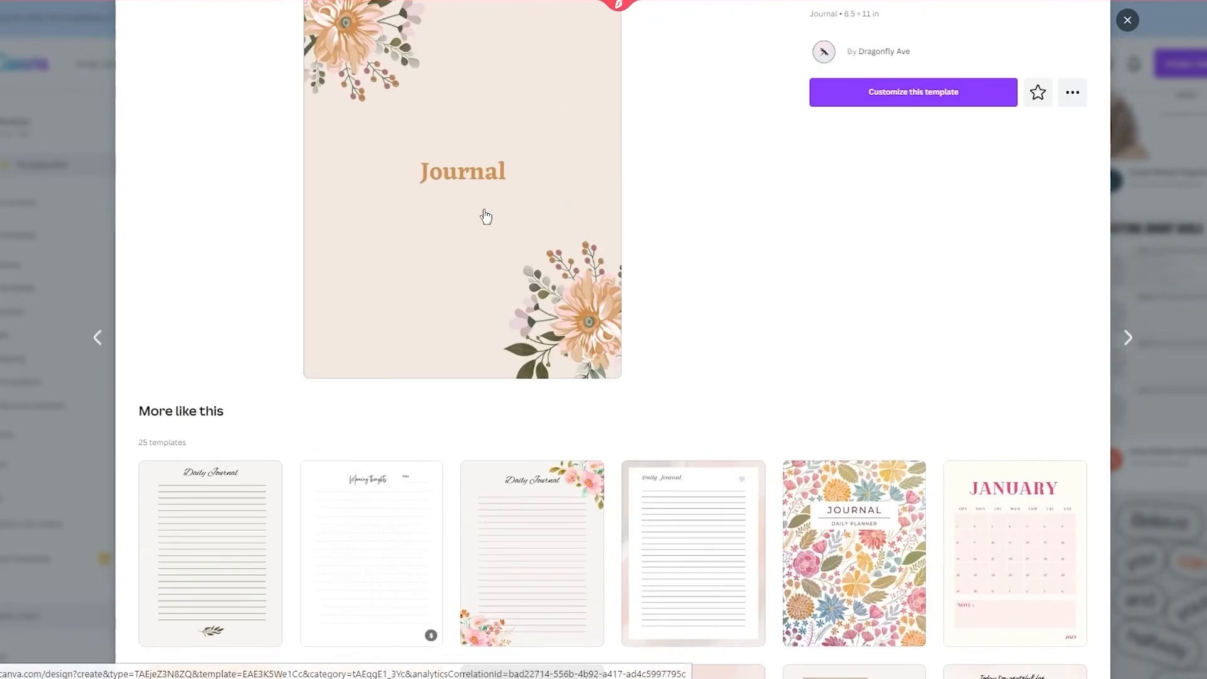
{"action": "scroll", "coordinate": [486, 217], "scroll_direction": "up", "scroll_amount": 1}
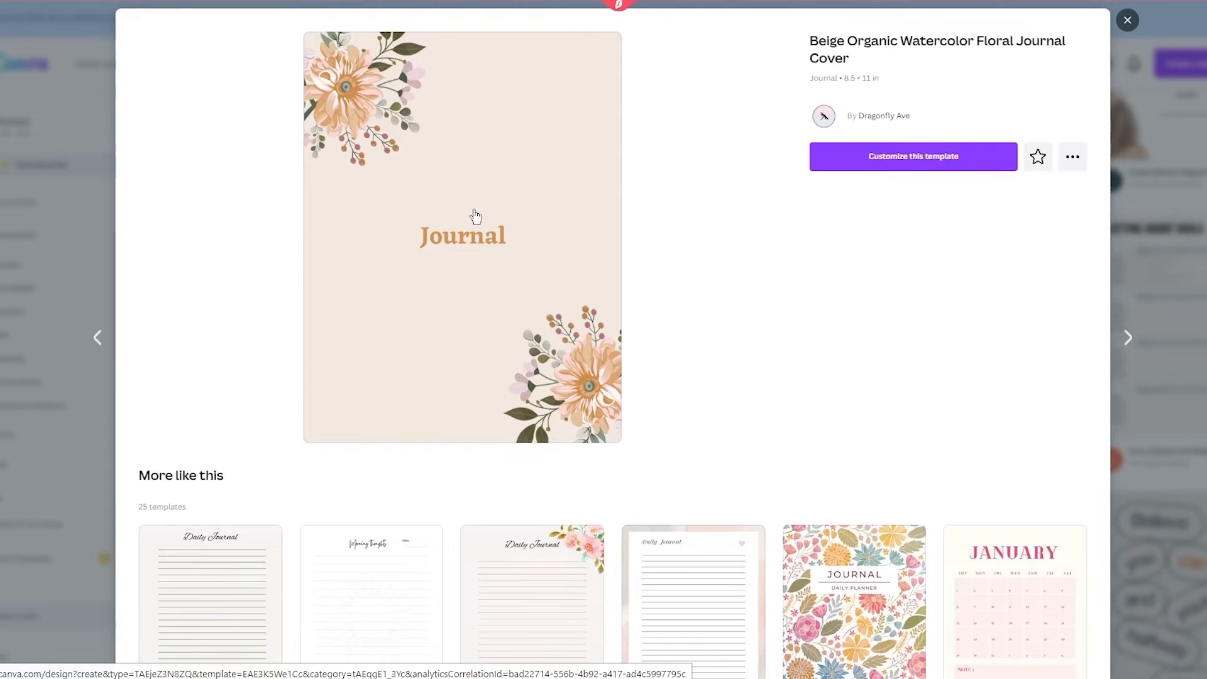
{"action": "left_click", "coordinate": [899, 164]}
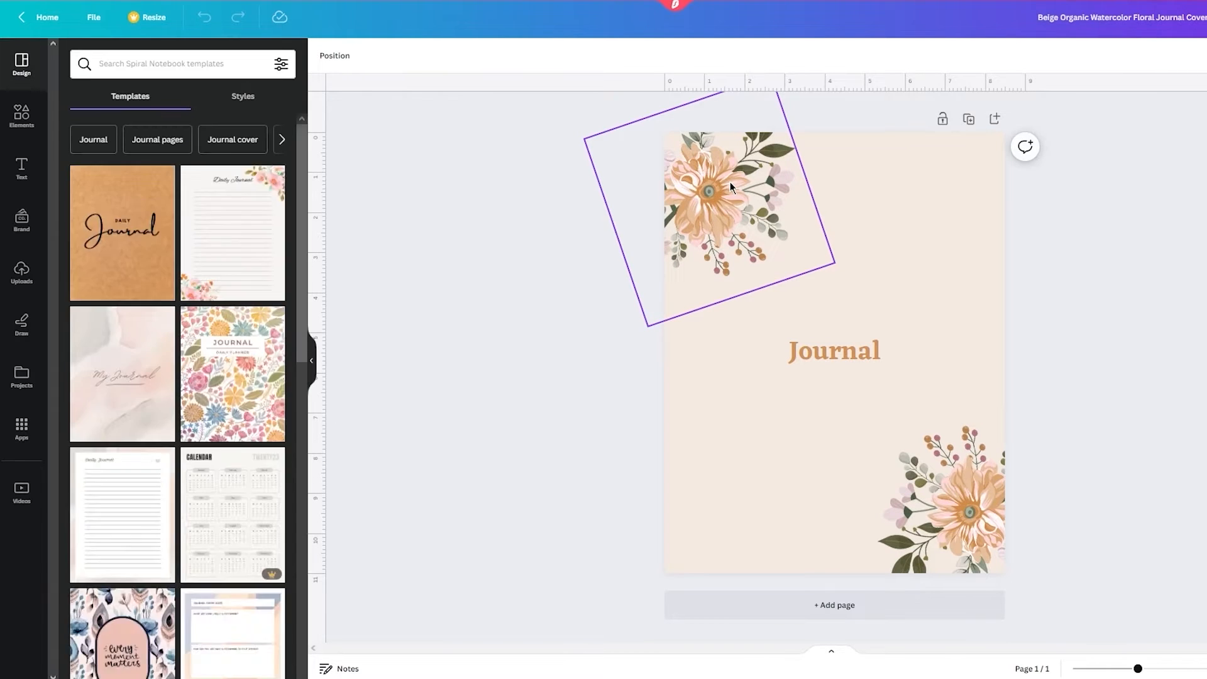
{"action": "left_click", "coordinate": [641, 130]}
{"action": "left_click_drag", "start_coordinate": [616, 116], "coordinate": [1206, 615]}
{"action": "left_click", "coordinate": [1206, 614]}
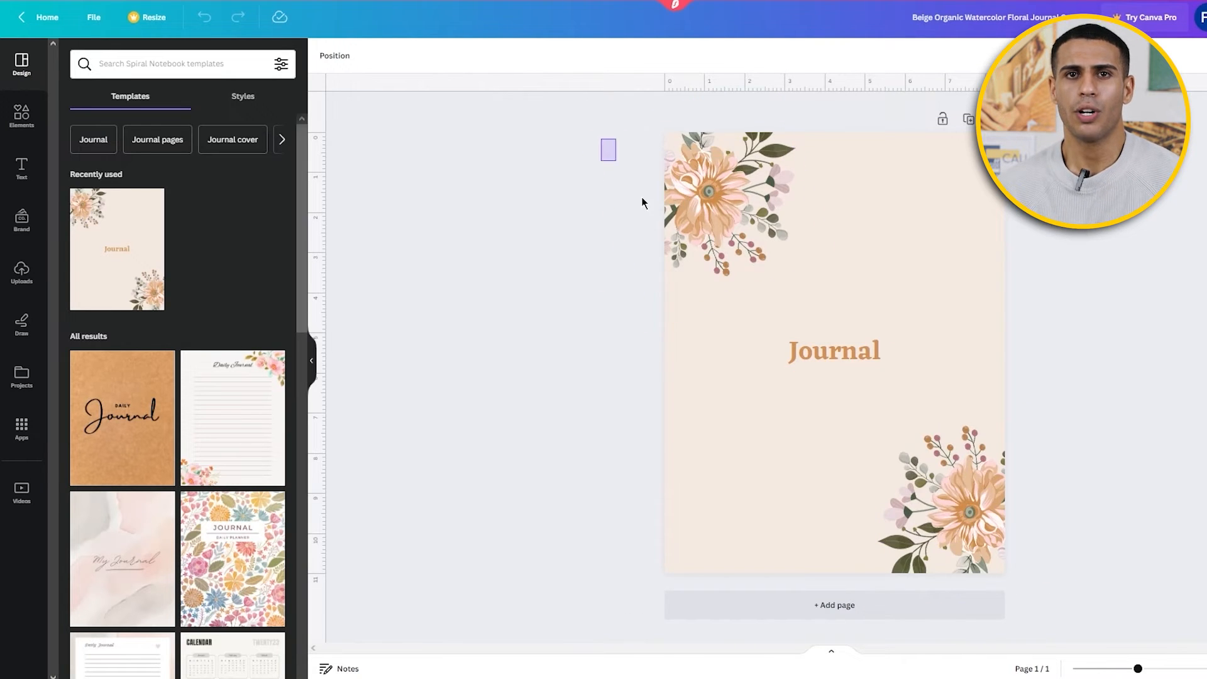
{"action": "left_click_drag", "start_coordinate": [603, 149], "coordinate": [1202, 522]}
{"action": "left_click", "coordinate": [1205, 503]}
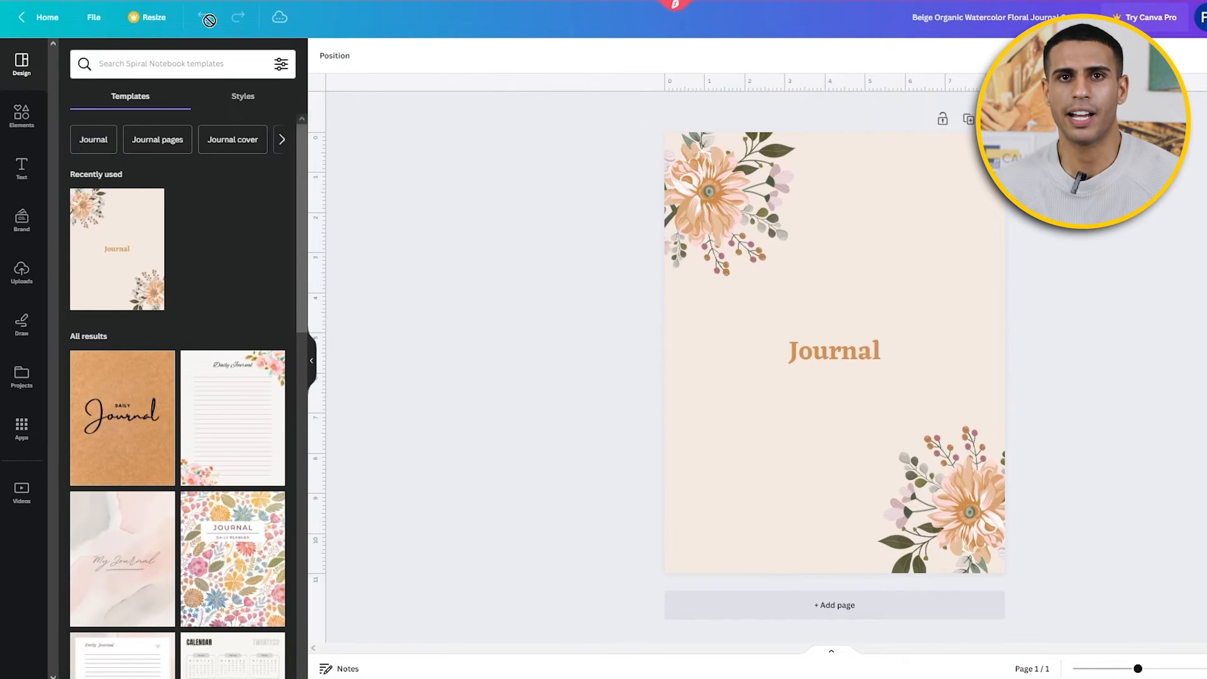
Step: Check the custom width and height options for resizing the floral journal cover
{"action": "left_click", "coordinate": [130, 17]}
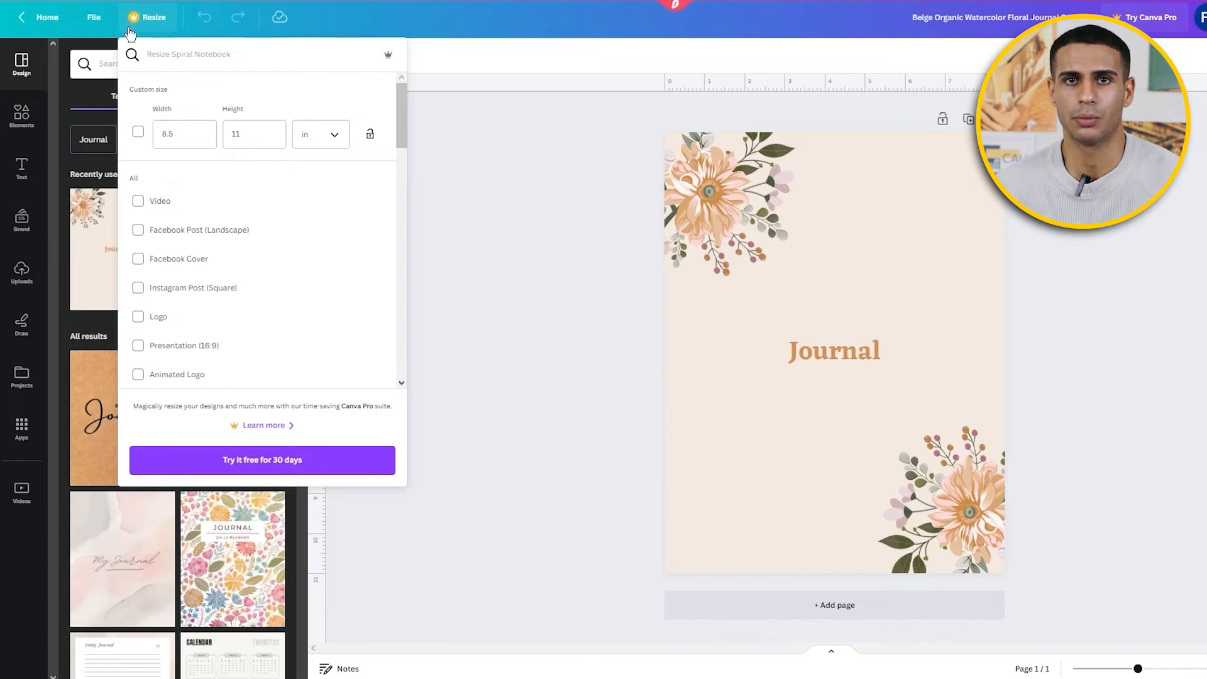
{"action": "left_click_drag", "start_coordinate": [203, 144], "coordinate": [161, 144]}
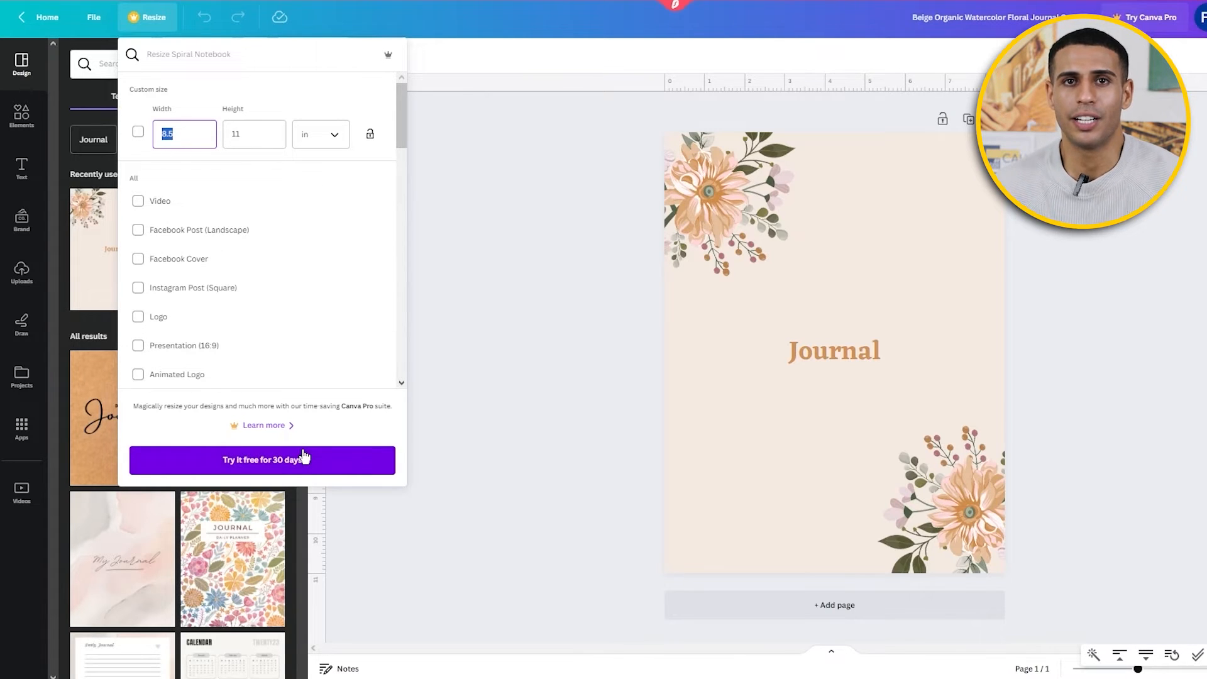
{"action": "left_click", "coordinate": [466, 370]}
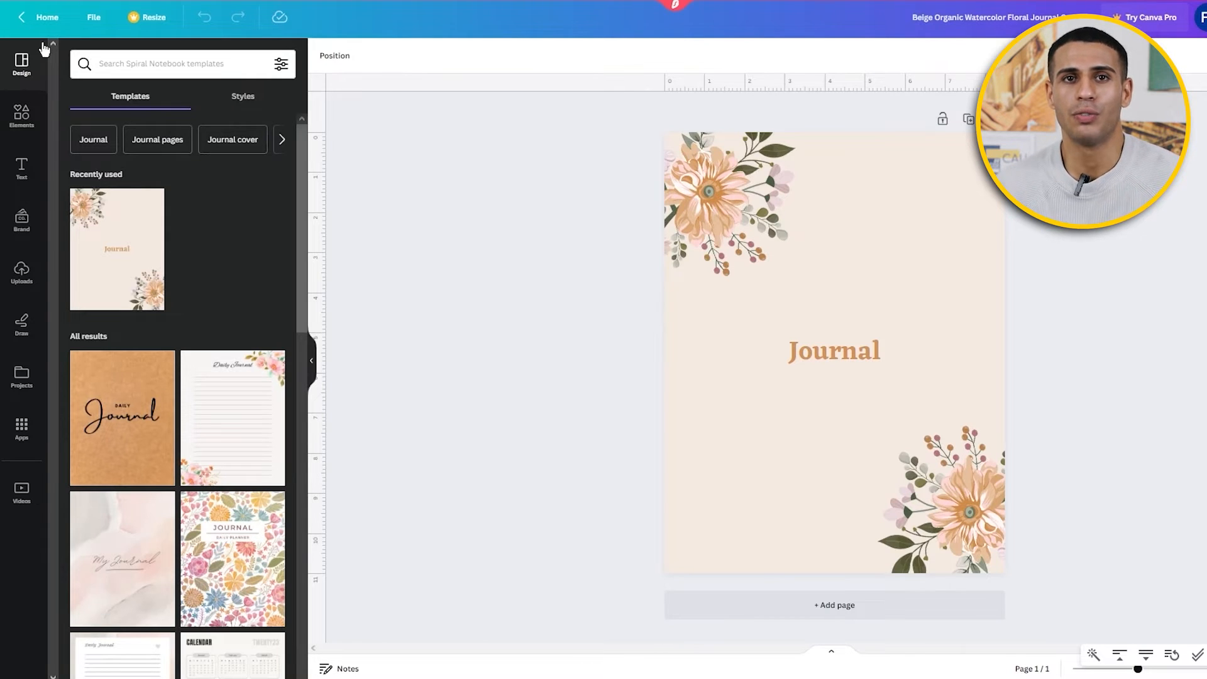
Step: Return to the Canva home page and begin a custom-size design with inches as the unit
{"action": "left_click", "coordinate": [38, 24]}
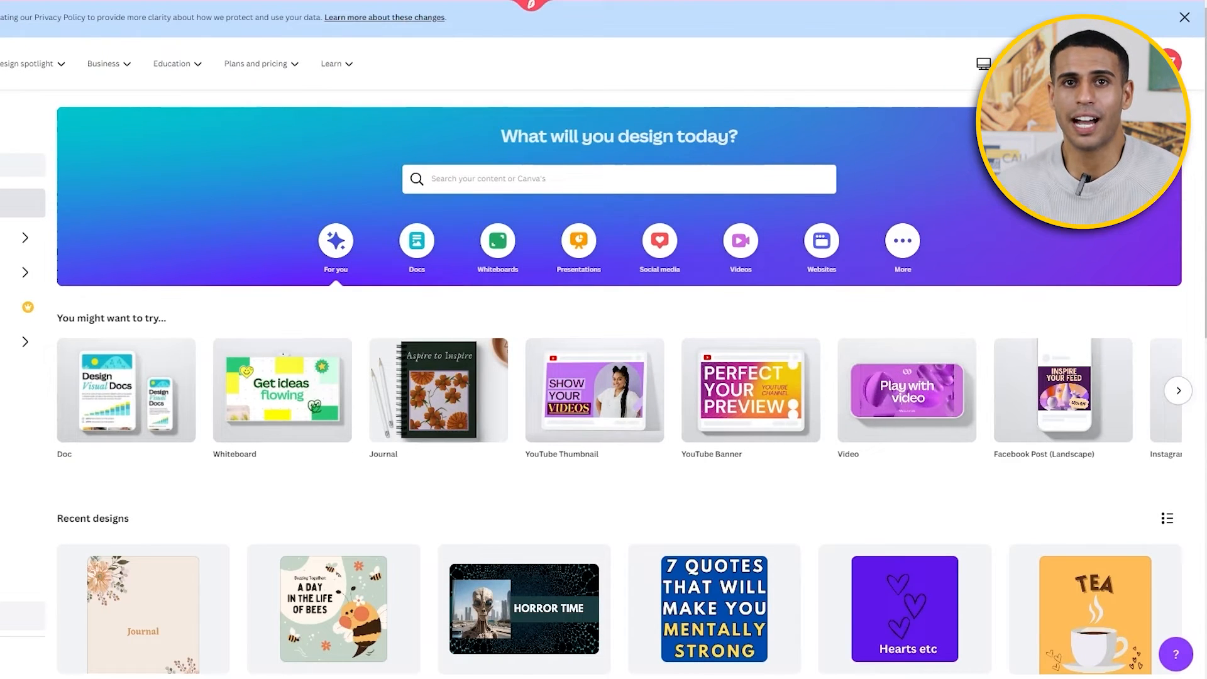
{"action": "left_click", "coordinate": [1081, 63]}
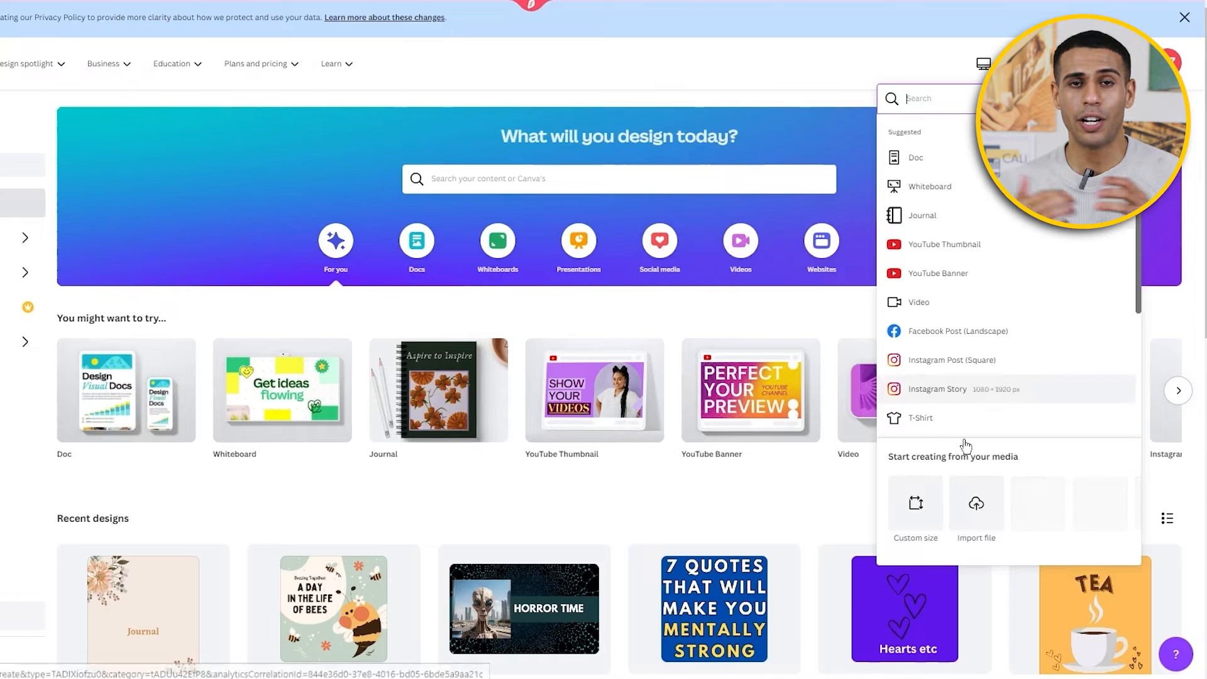
{"action": "left_click", "coordinate": [936, 510]}
{"action": "type", "text": "7.5"}
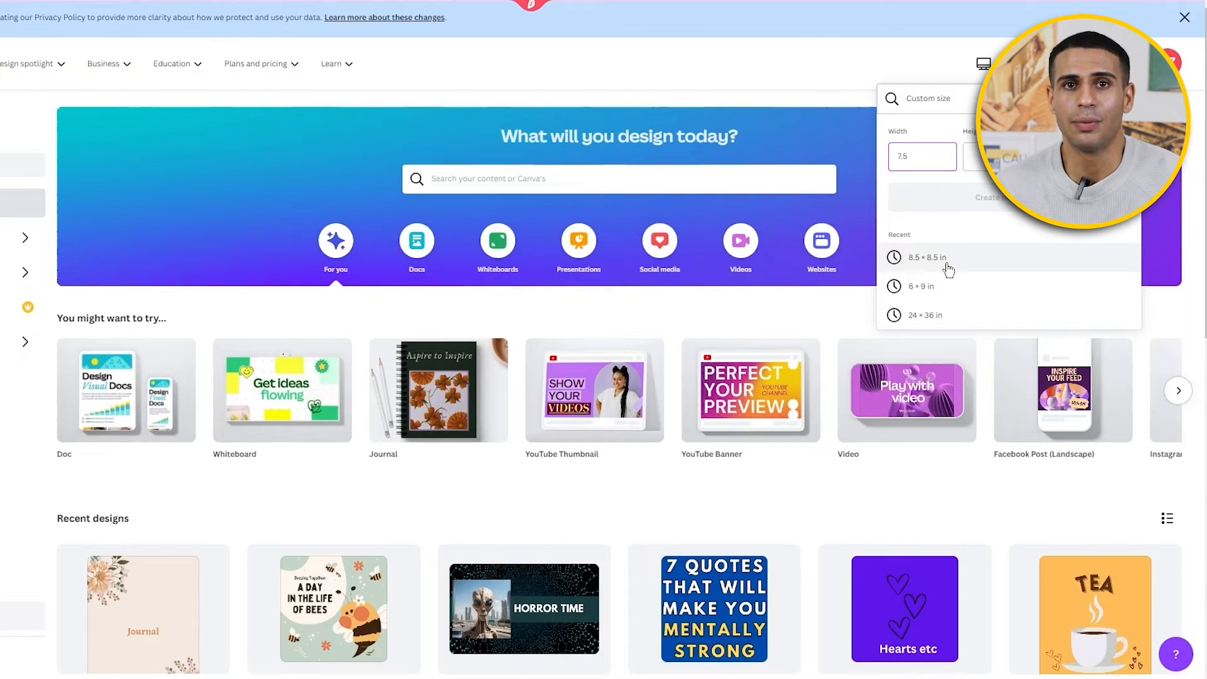
{"action": "key", "text": "Tab"}
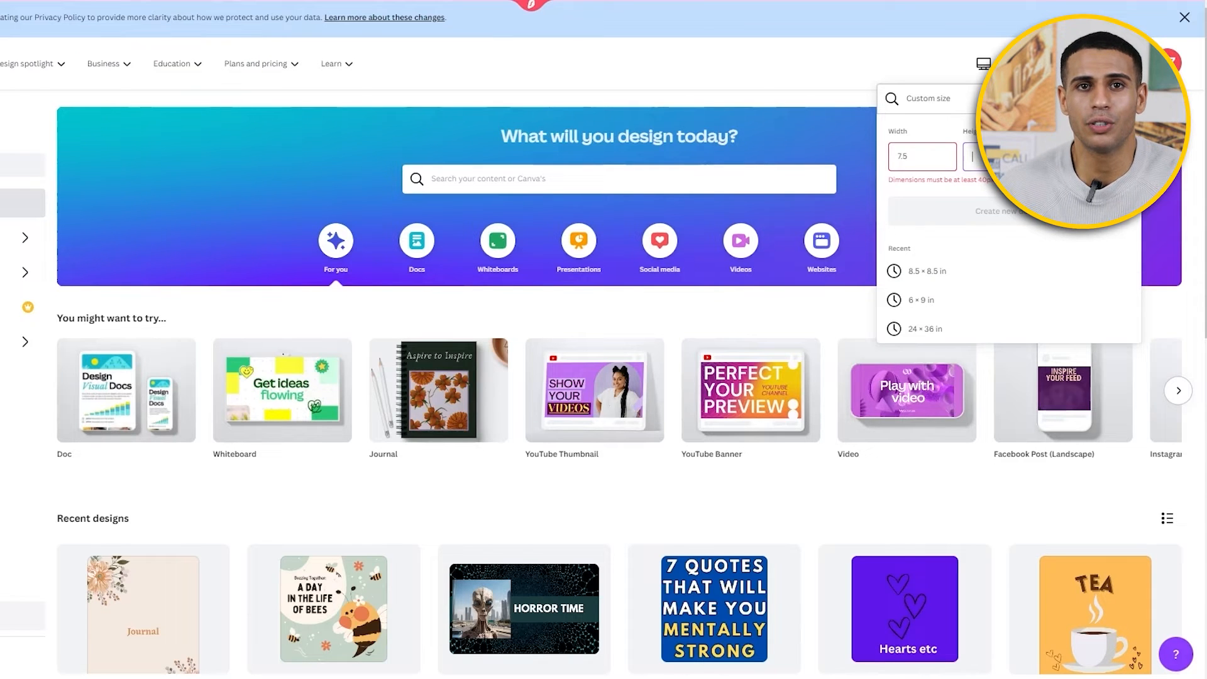
{"action": "left_click", "coordinate": [1091, 157]}
{"action": "left_click", "coordinate": [1008, 227]}
Step: Set the custom design's width to 7.5 in and height to 9.25 in, and create the blank design
{"action": "left_click_drag", "start_coordinate": [922, 158], "coordinate": [883, 178]}
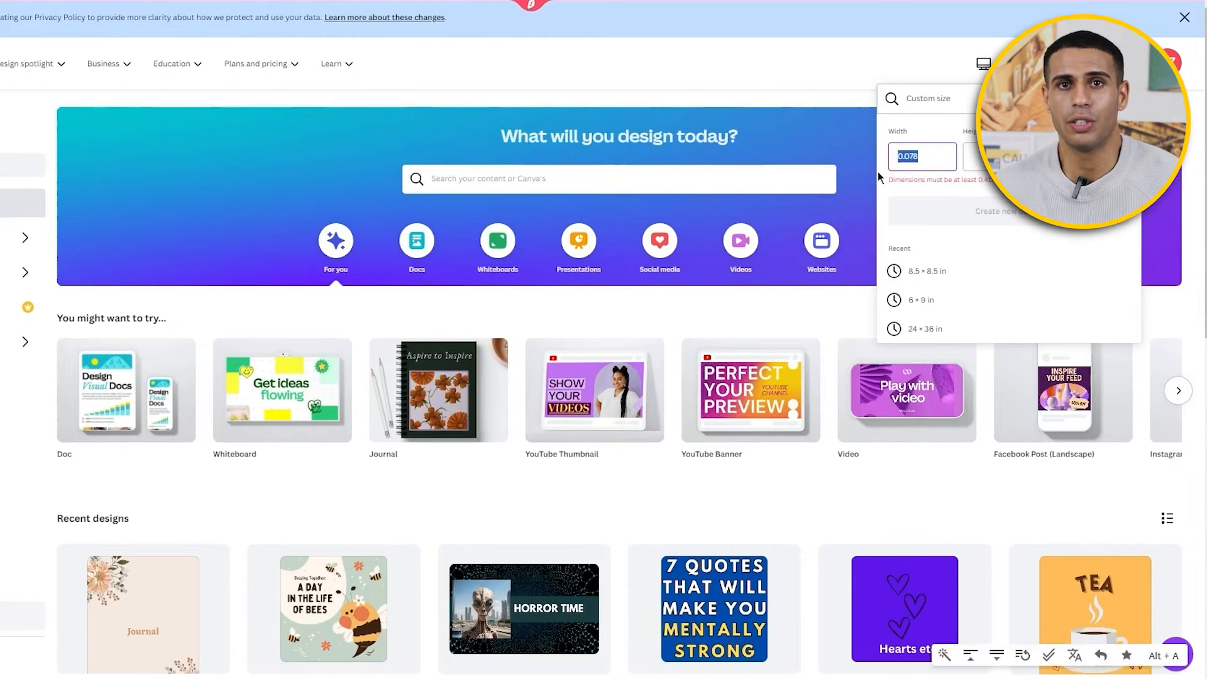
{"action": "key", "text": "Right"}
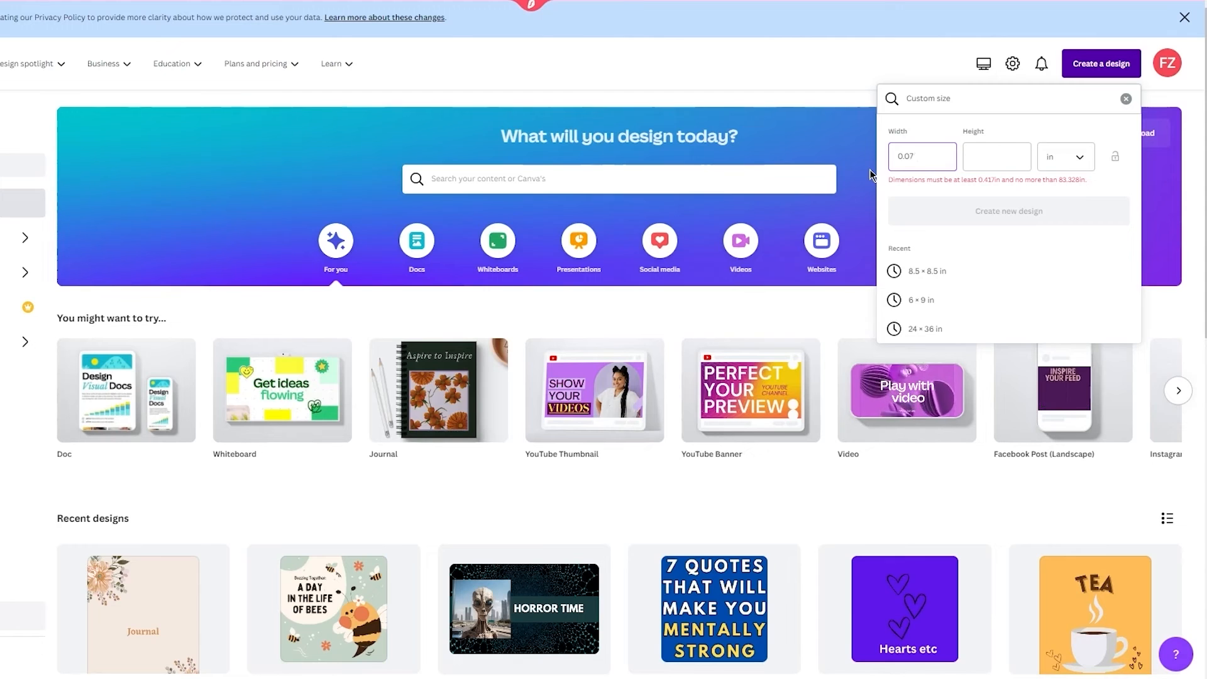
{"action": "key", "text": "BackSpace"}
{"action": "key", "text": "BackSpace"}
{"action": "key", "text": "BackSpace"}
{"action": "key", "text": "BackSpace"}
{"action": "key", "text": "BackSpace"}
{"action": "type", "text": "7.5"}
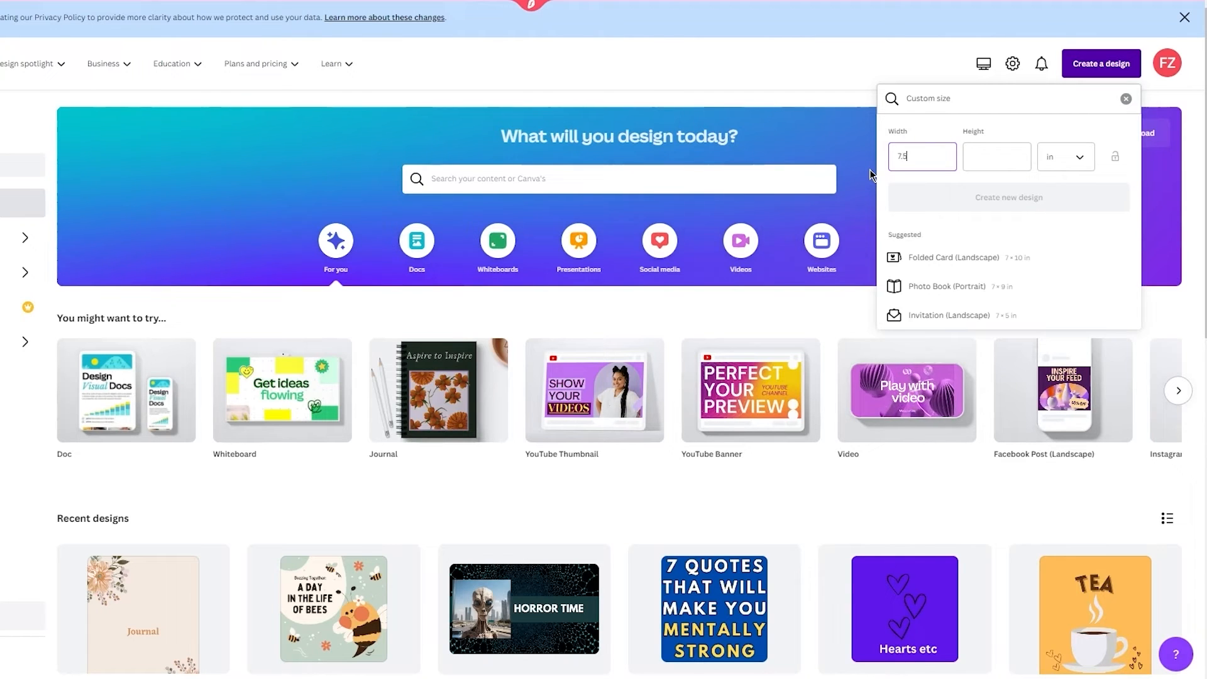
{"action": "left_click", "coordinate": [1043, 163]}
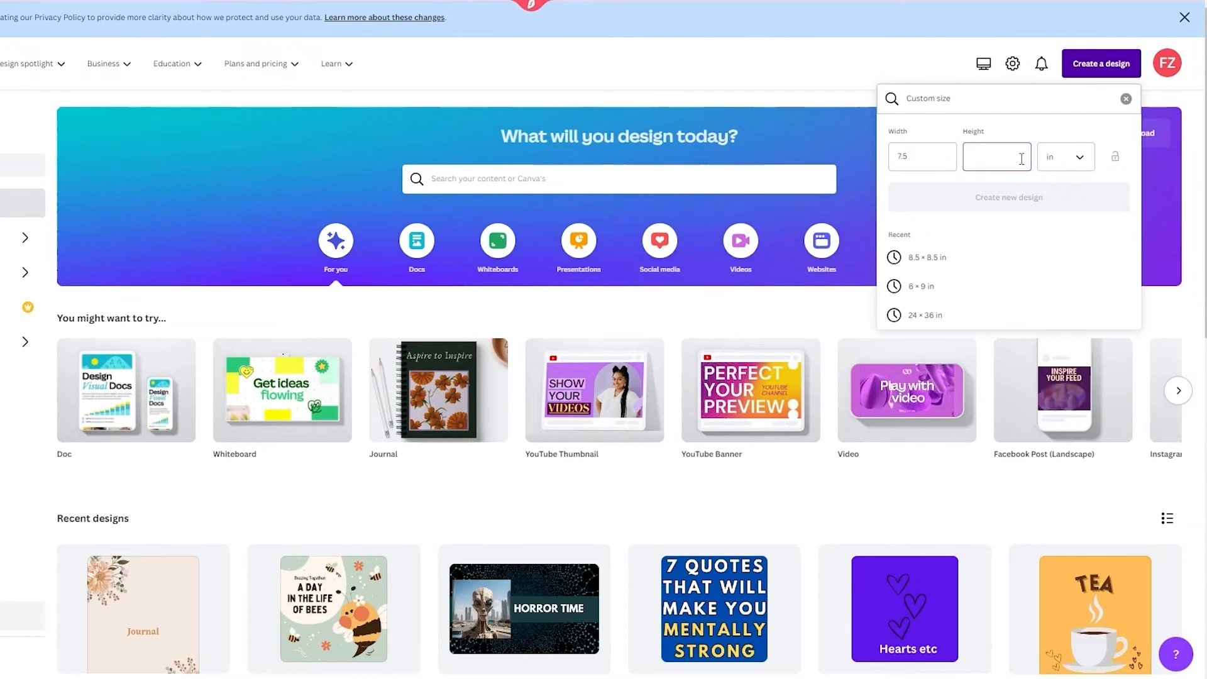
{"action": "type", "text": "9.25"}
{"action": "left_click", "coordinate": [946, 198]}
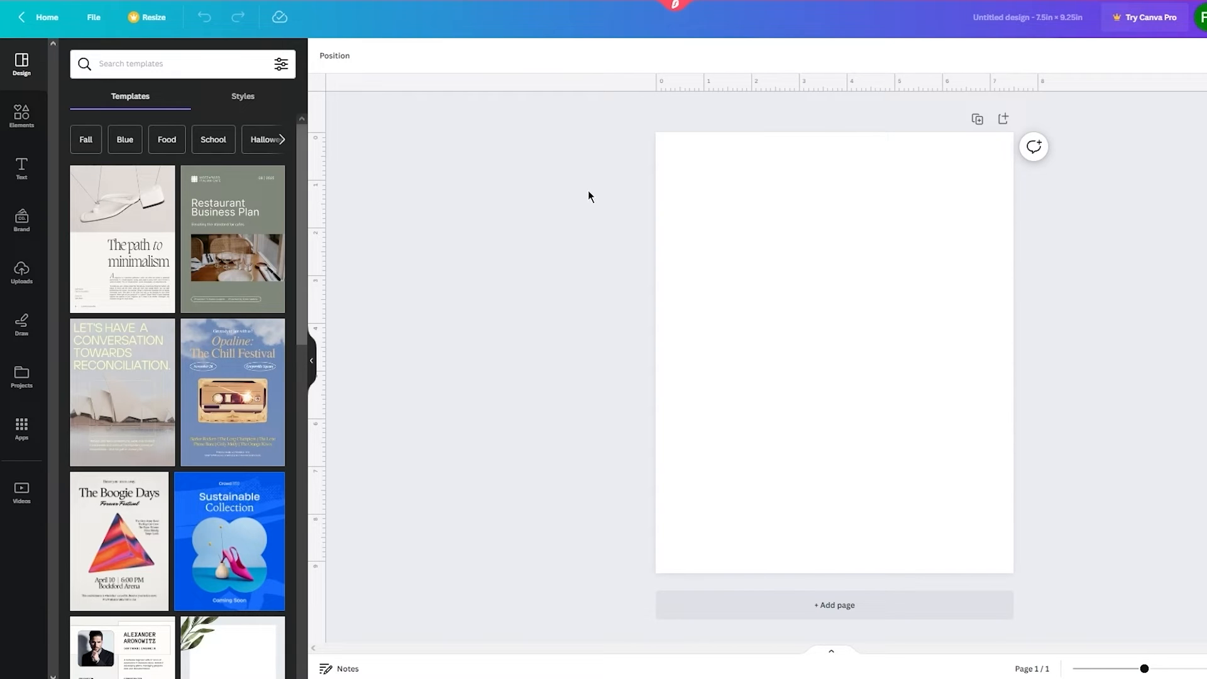
Step: Search the design templates for journal and browse the matching covers and pages
{"action": "left_click", "coordinate": [225, 65]}
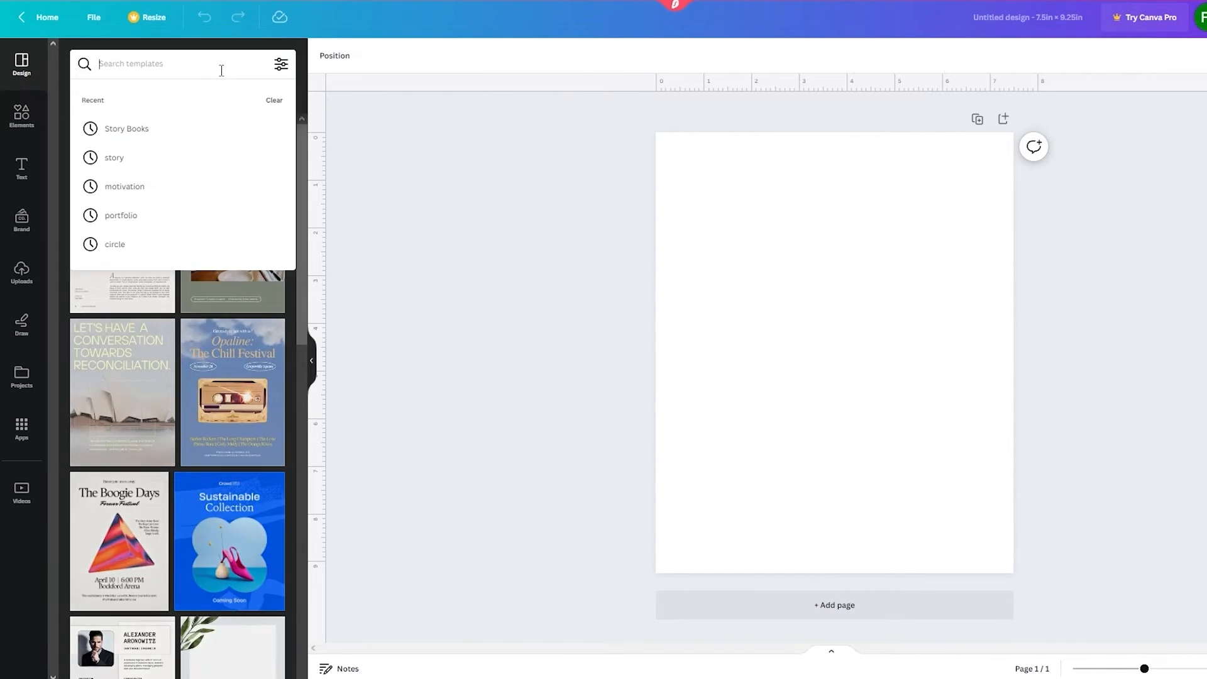
{"action": "type", "text": "journal"}
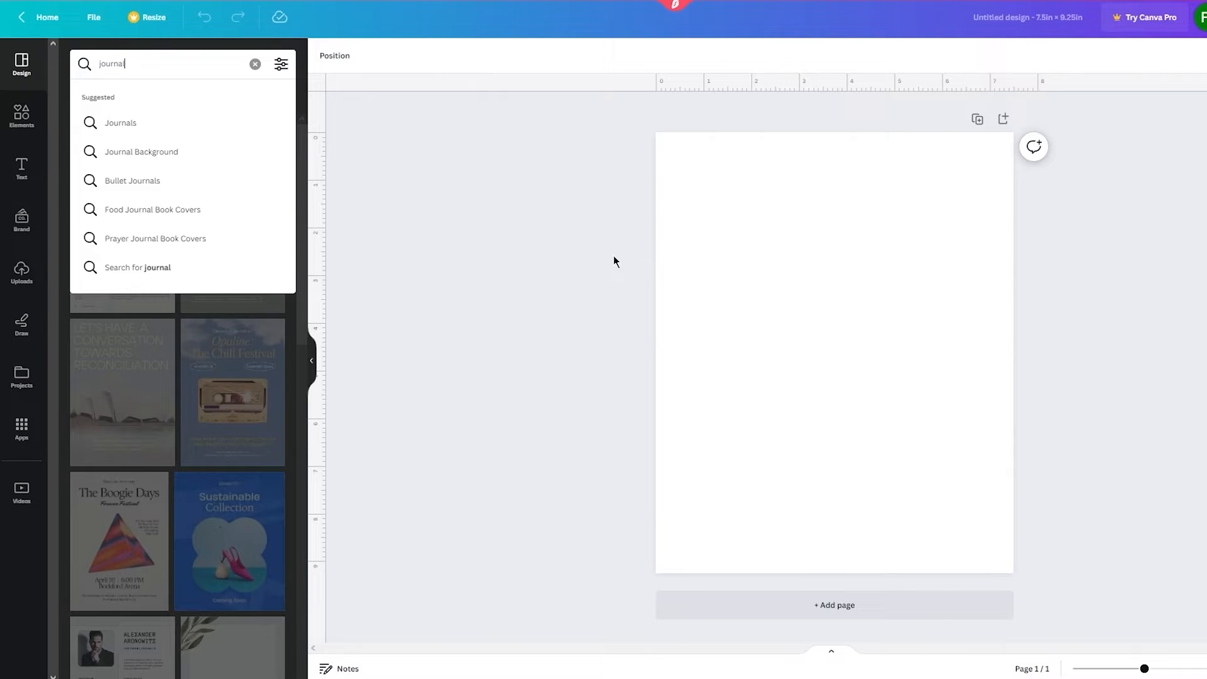
{"action": "key", "text": "Return"}
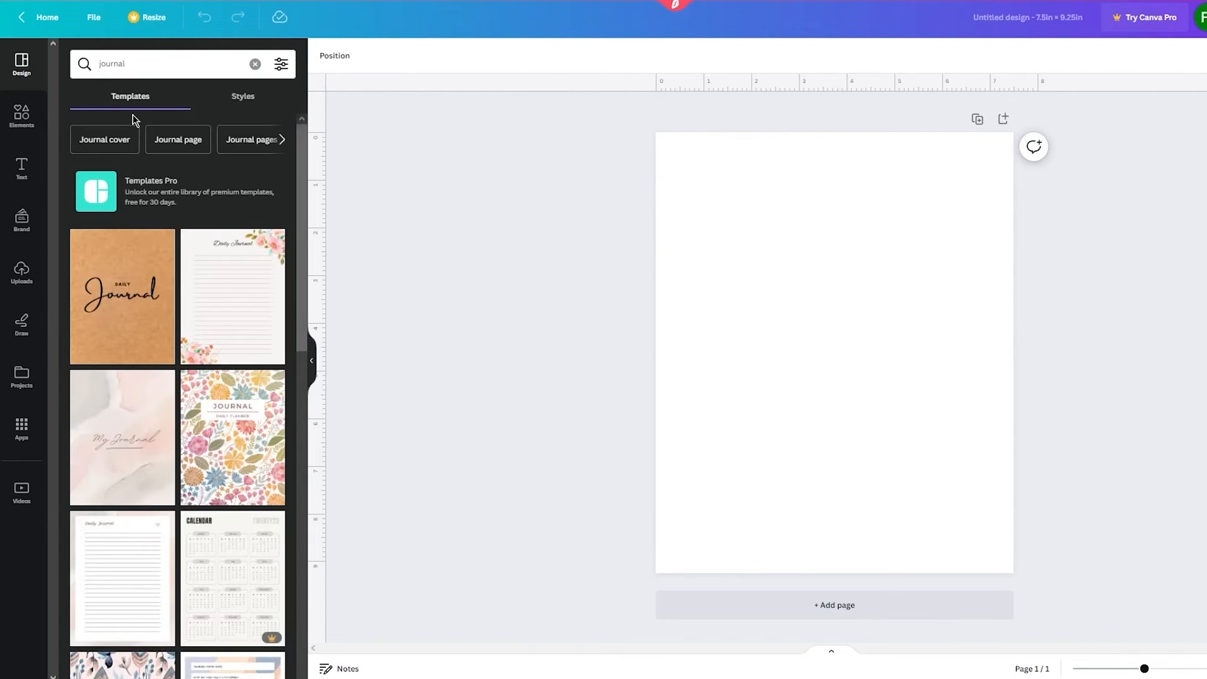
{"action": "scroll", "coordinate": [203, 141], "scroll_direction": "down", "scroll_amount": 5}
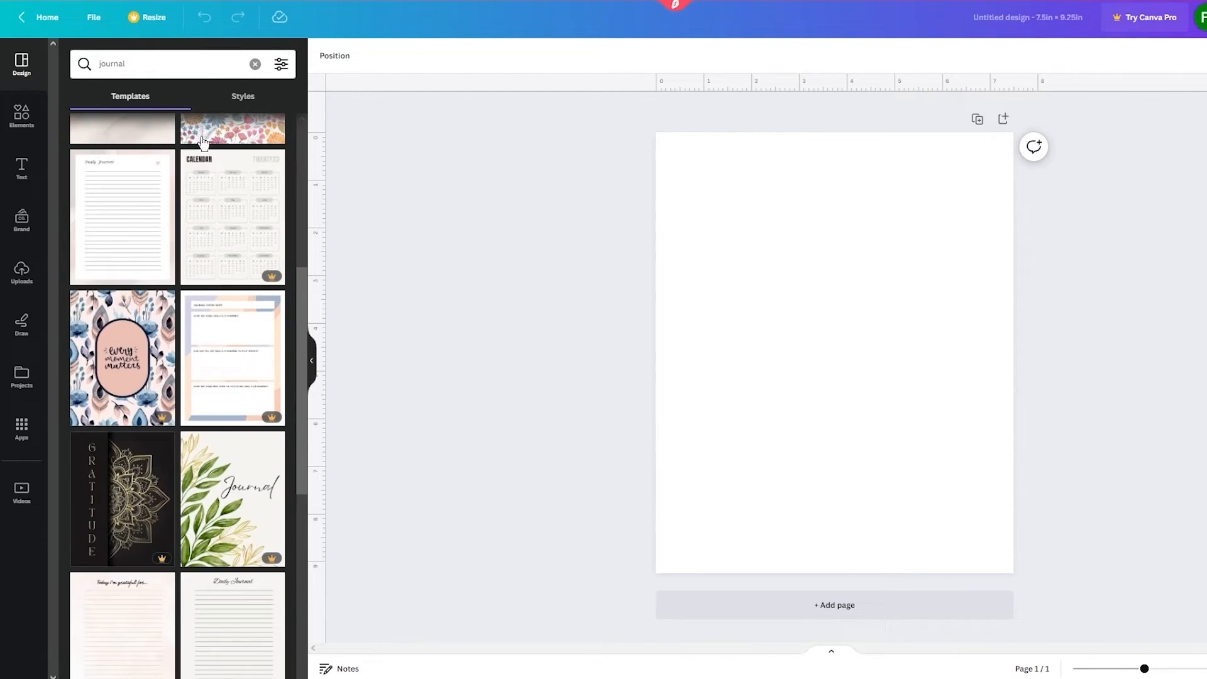
Step: Browse the journal templates and apply the Yellow Red Blue Bright Floral Background Cover Journal design to the blank page
{"action": "scroll", "coordinate": [226, 311], "scroll_direction": "down", "scroll_amount": 6}
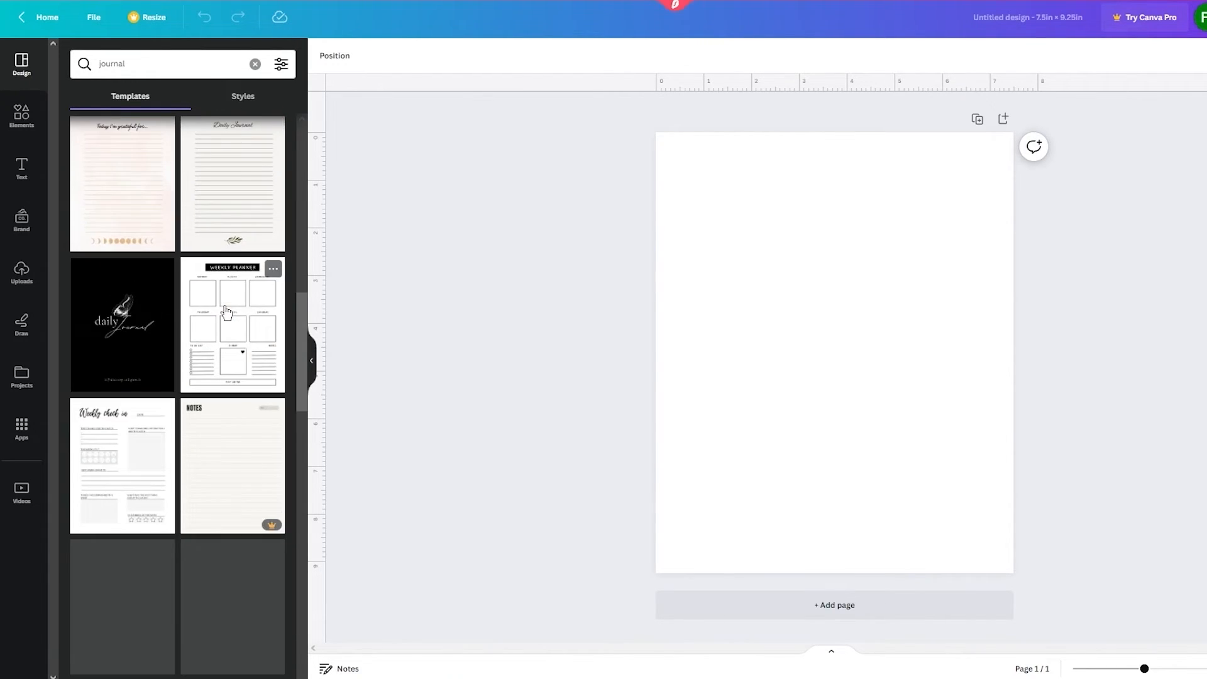
{"action": "scroll", "coordinate": [226, 312], "scroll_direction": "down", "scroll_amount": 10}
{"action": "scroll", "coordinate": [253, 323], "scroll_direction": "down", "scroll_amount": 14}
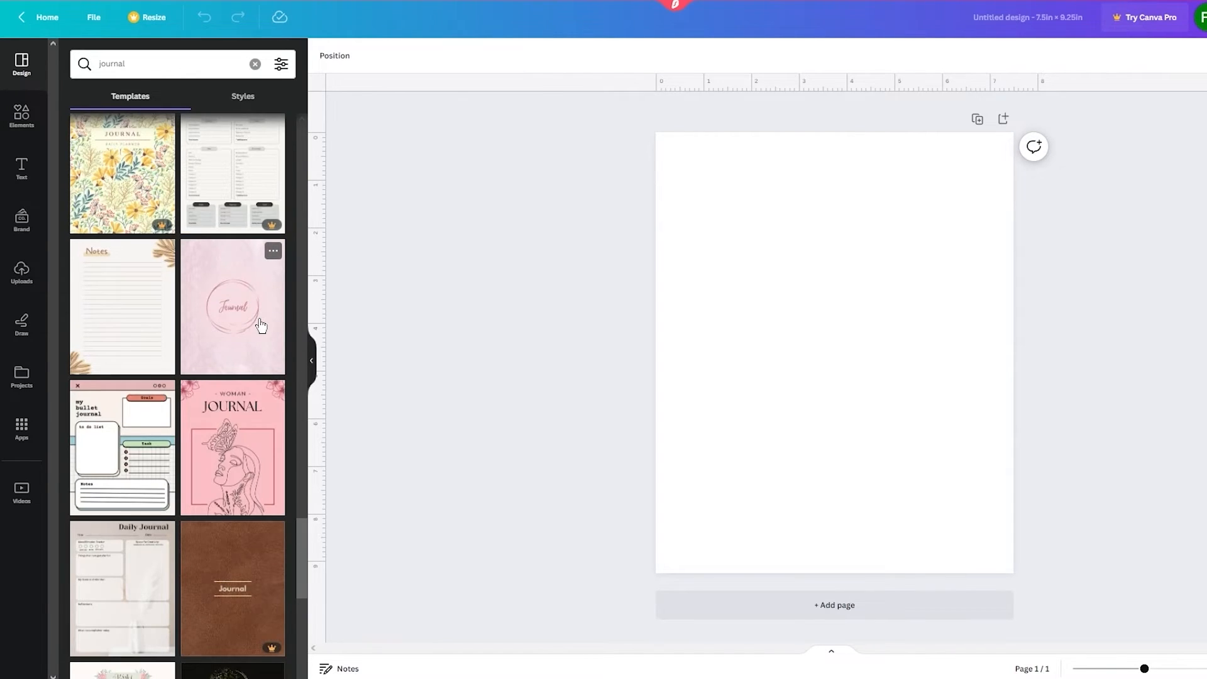
{"action": "scroll", "coordinate": [261, 325], "scroll_direction": "down", "scroll_amount": 9}
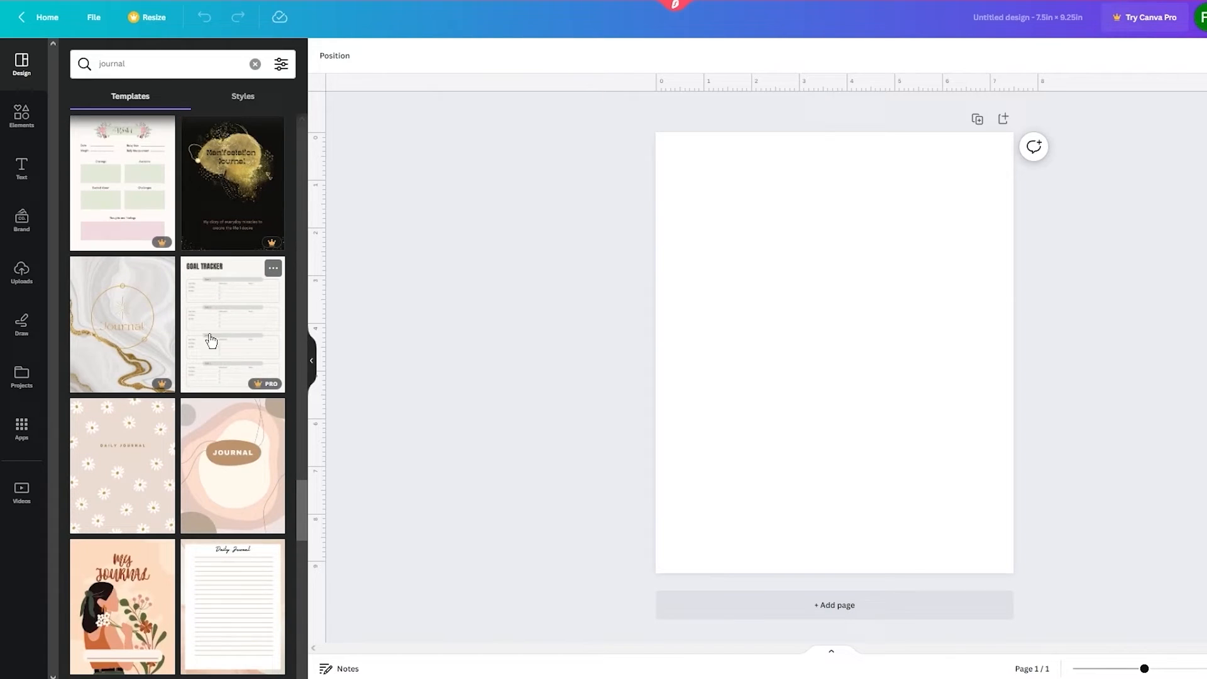
{"action": "scroll", "coordinate": [176, 295], "scroll_direction": "up", "scroll_amount": 10}
{"action": "scroll", "coordinate": [176, 293], "scroll_direction": "up", "scroll_amount": 8}
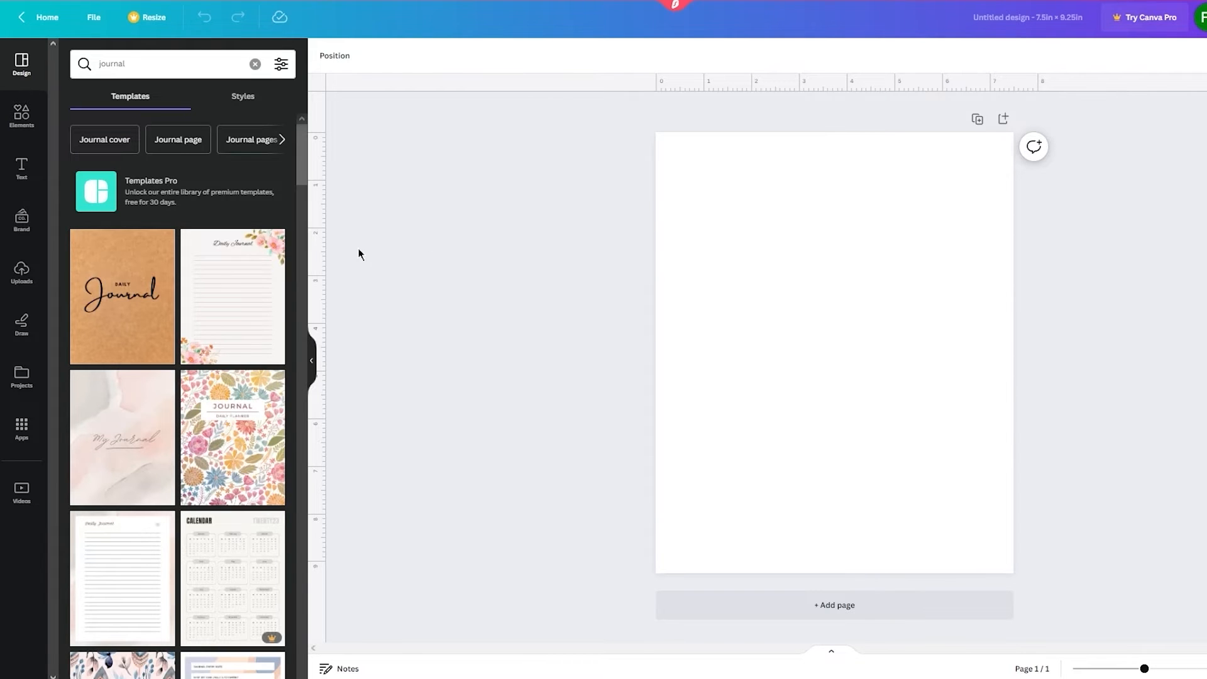
{"action": "scroll", "coordinate": [325, 245], "scroll_direction": "down", "scroll_amount": 5}
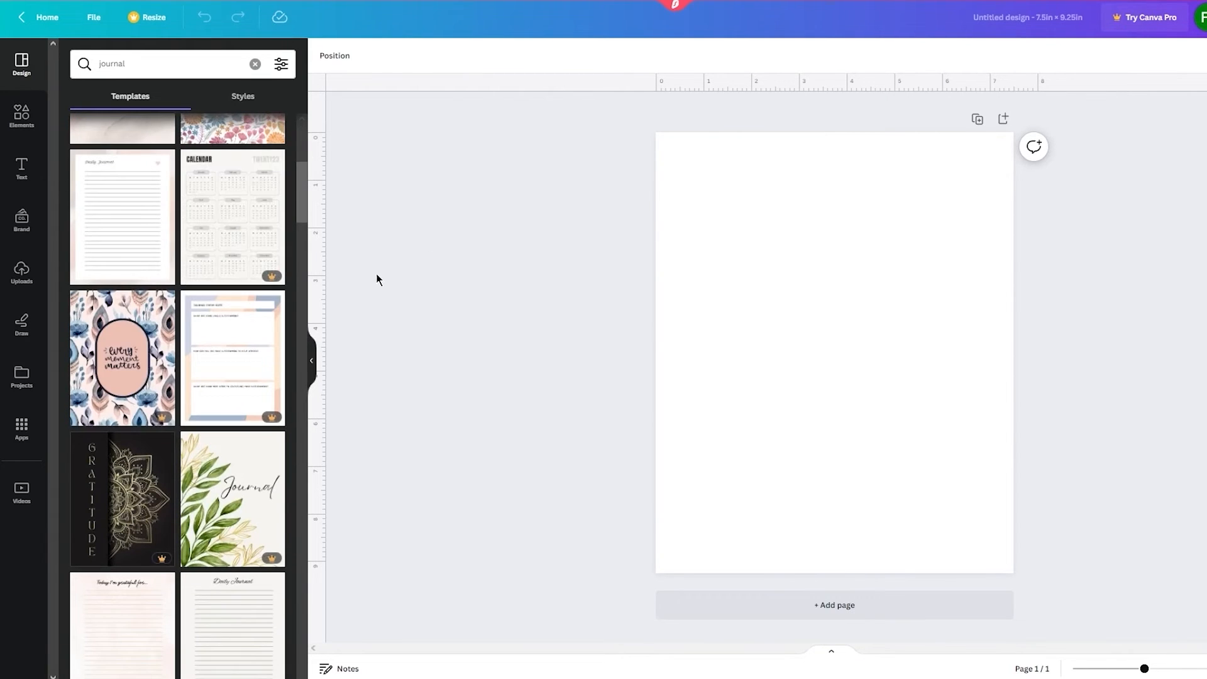
{"action": "mouse_move", "coordinate": [272, 300]}
{"action": "scroll", "coordinate": [272, 300], "scroll_direction": "up", "scroll_amount": 3}
{"action": "left_click", "coordinate": [235, 281]}
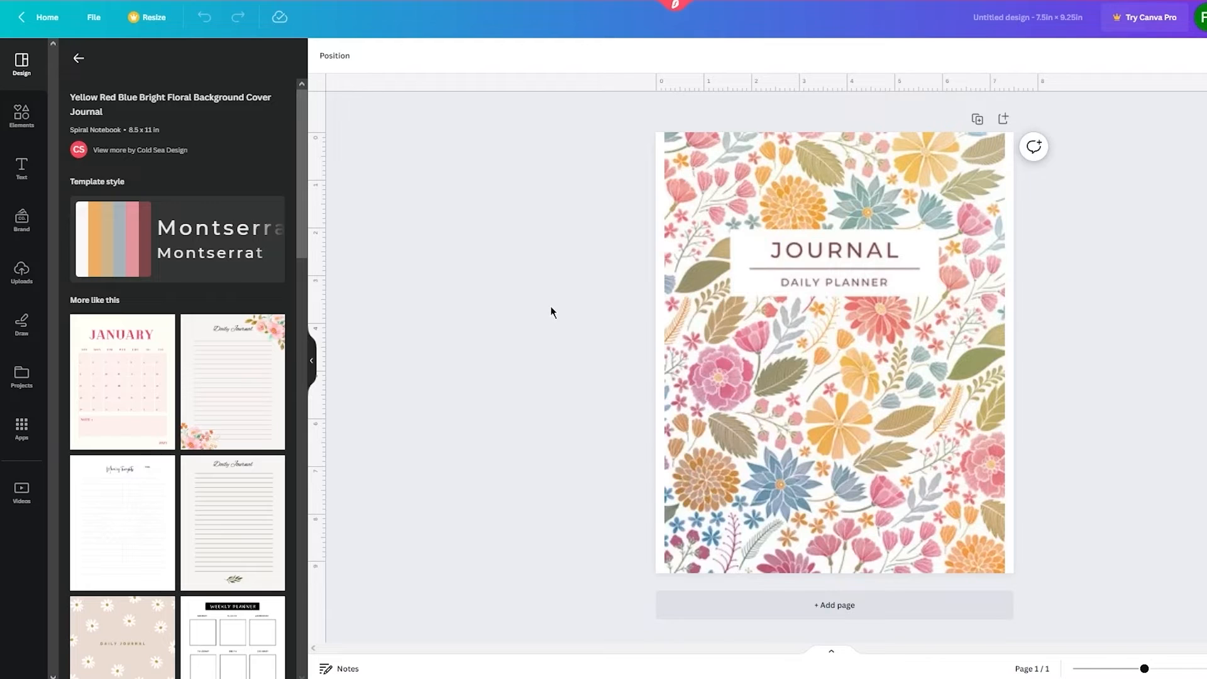
{"action": "left_click", "coordinate": [1102, 307]}
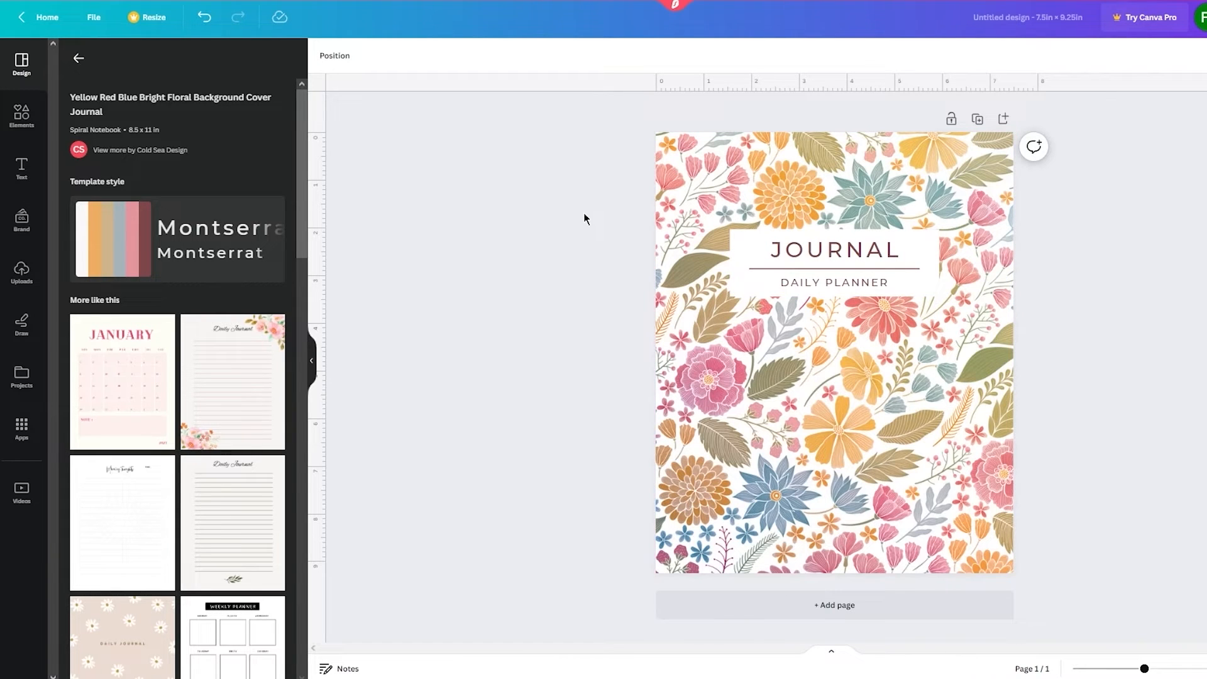
Step: Add the recently used five-hearts graphic and shrink it to about 2 in wide, beside the right edge of the title block
{"action": "left_click", "coordinate": [23, 117]}
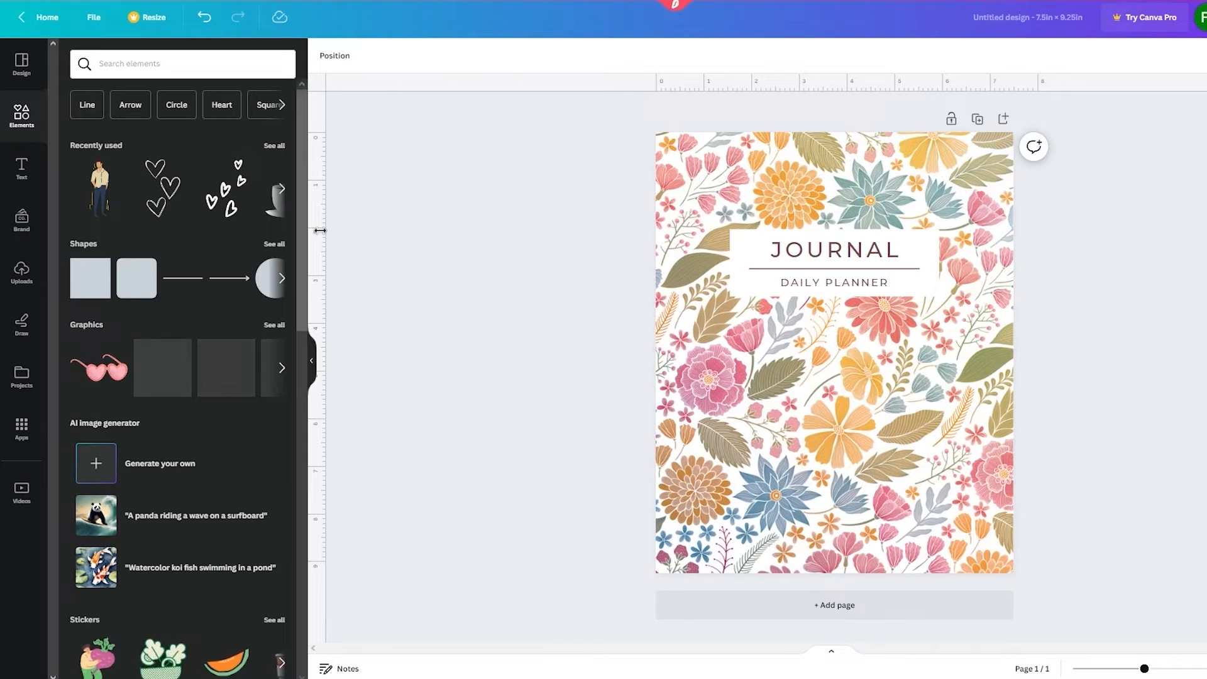
{"action": "left_click", "coordinate": [236, 204]}
{"action": "left_click_drag", "start_coordinate": [870, 354], "coordinate": [958, 410]}
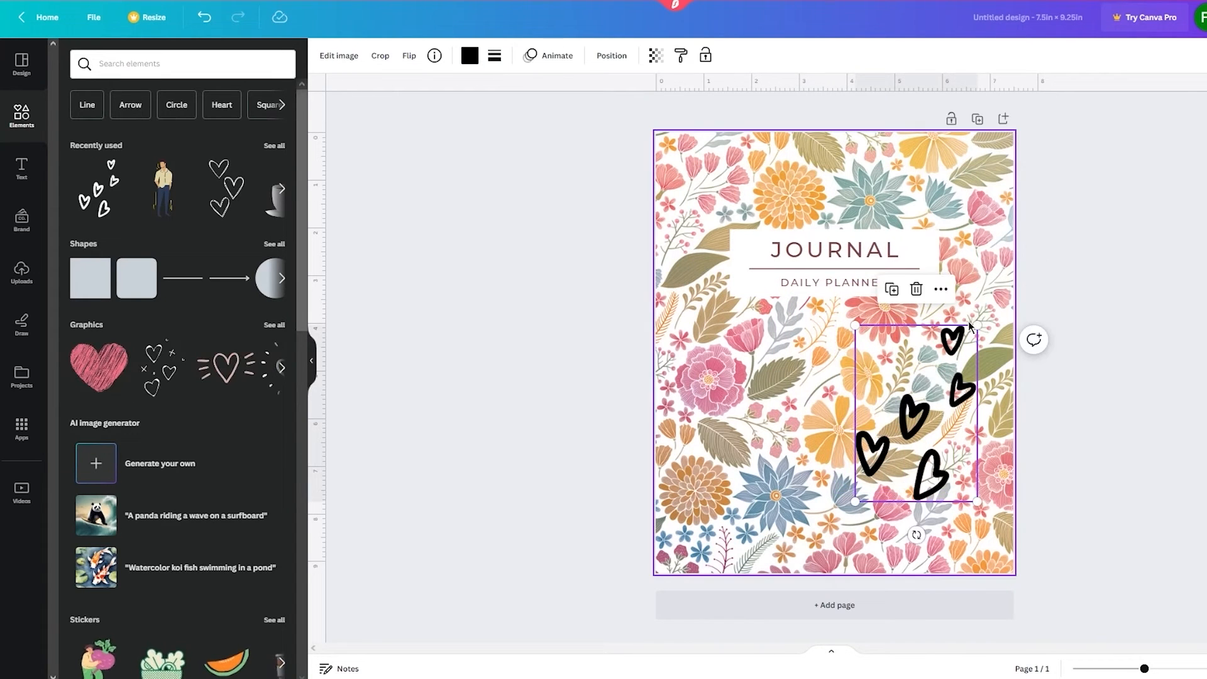
{"action": "left_click_drag", "start_coordinate": [978, 325], "coordinate": [975, 282]}
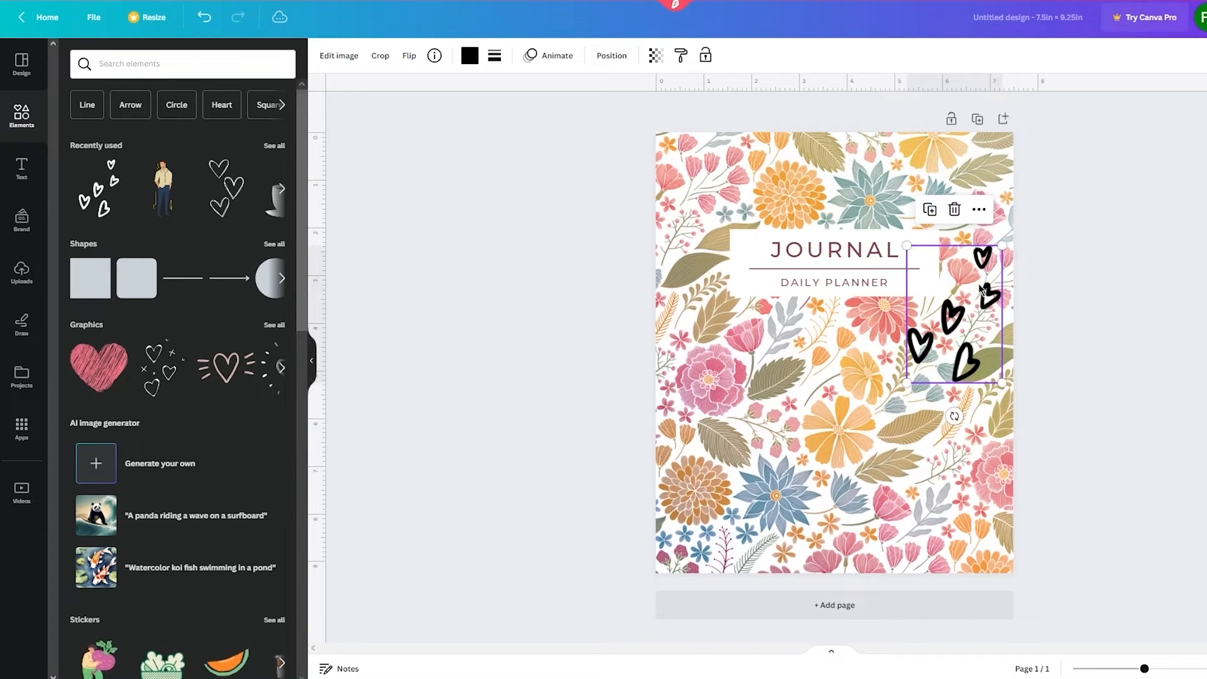
{"action": "left_click", "coordinate": [1135, 288]}
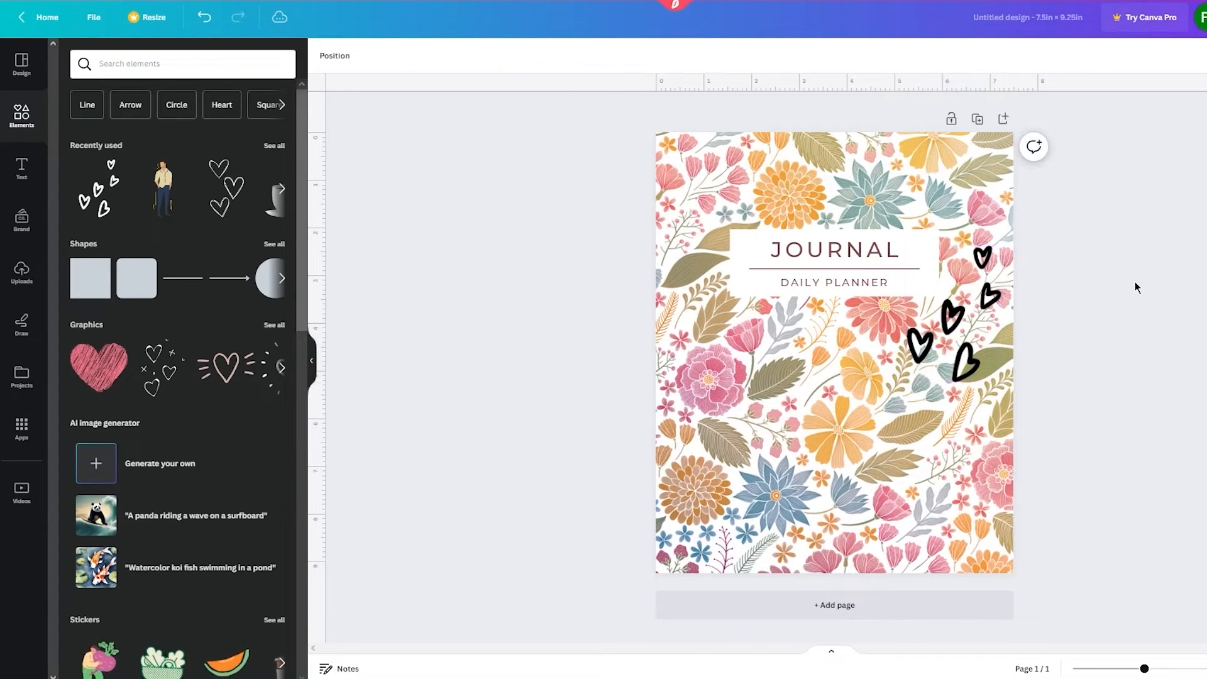
Step: Recolor the hearts graphic from black to a custom coral red
{"action": "left_click", "coordinate": [960, 309]}
{"action": "left_click", "coordinate": [470, 55]}
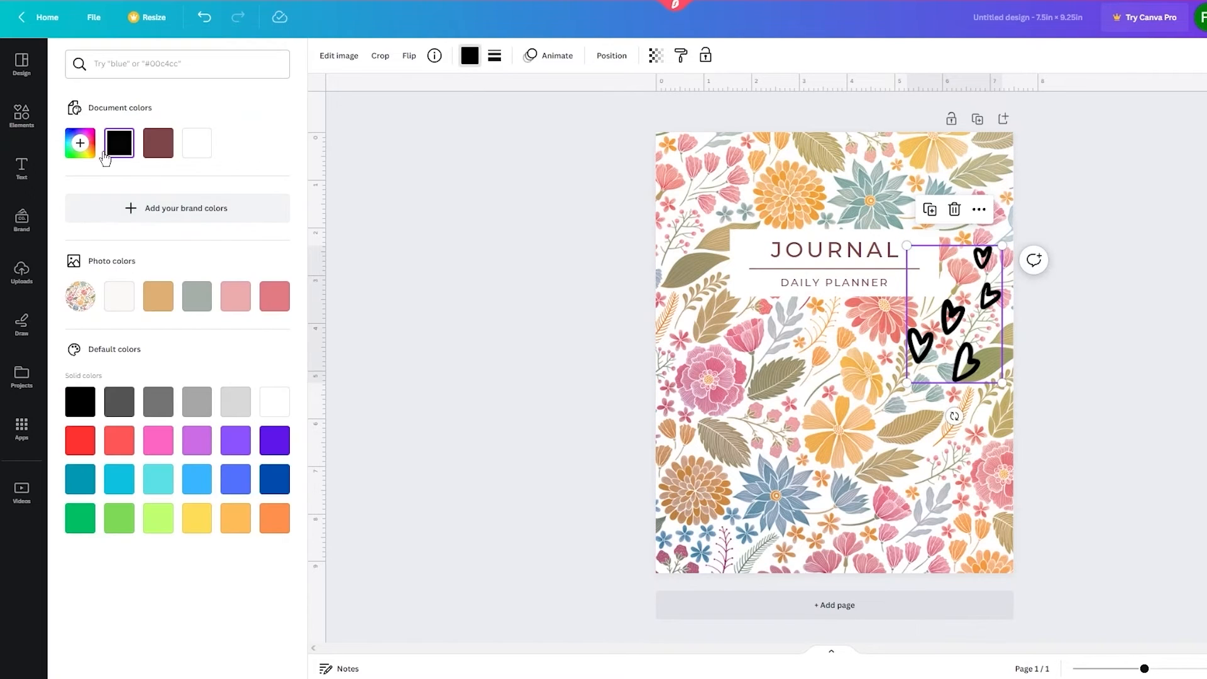
{"action": "left_click", "coordinate": [80, 142]}
{"action": "left_click_drag", "start_coordinate": [220, 245], "coordinate": [179, 180]}
{"action": "left_click", "coordinate": [1050, 284]}
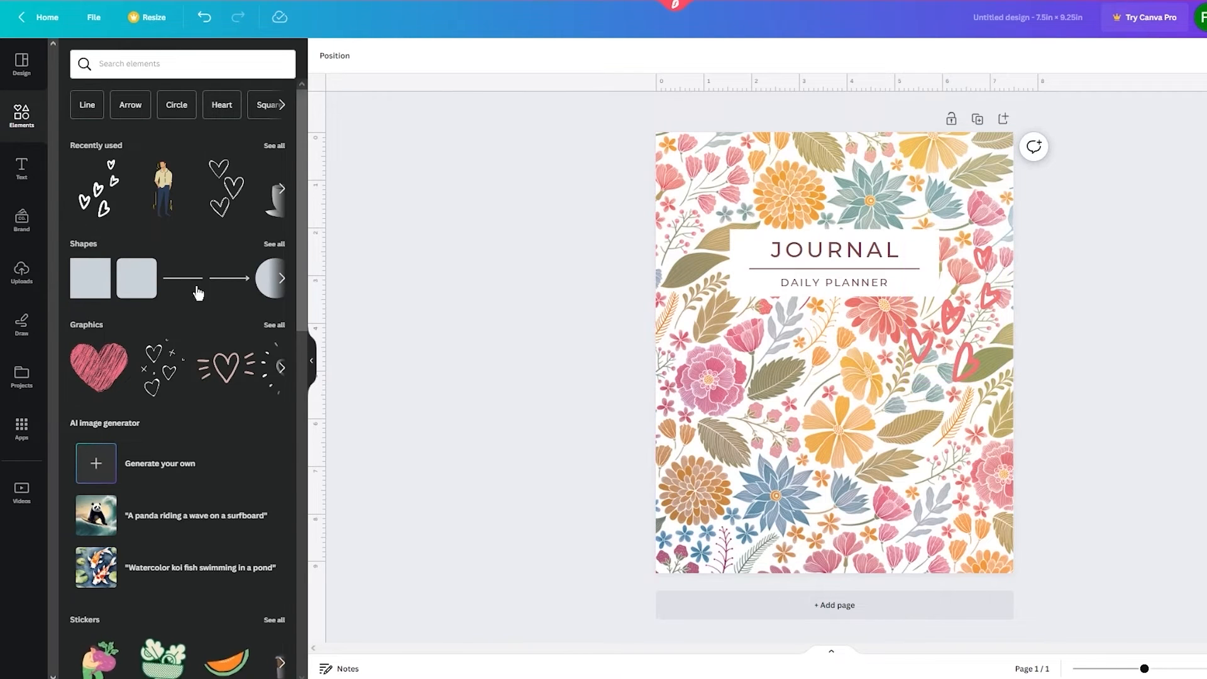
Step: Search the elements for flowers and add the graphic with three separate flowers to the cover
{"action": "left_click", "coordinate": [275, 189]}
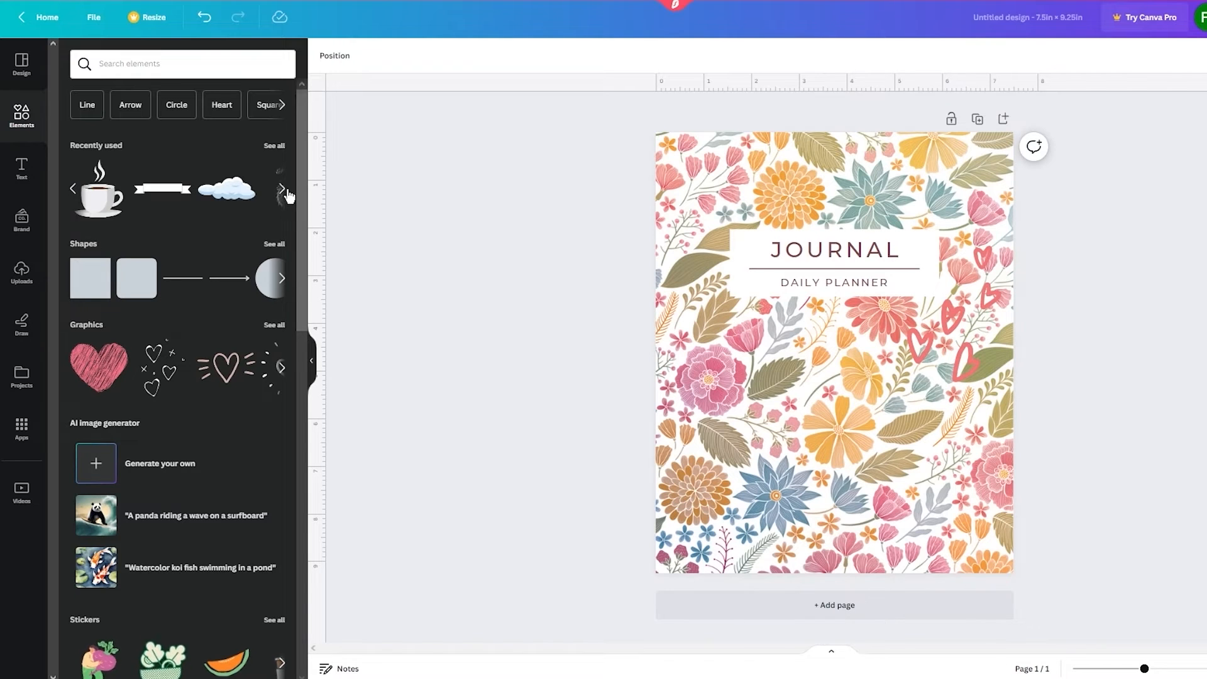
{"action": "left_click", "coordinate": [282, 188]}
{"action": "left_click", "coordinate": [168, 71]}
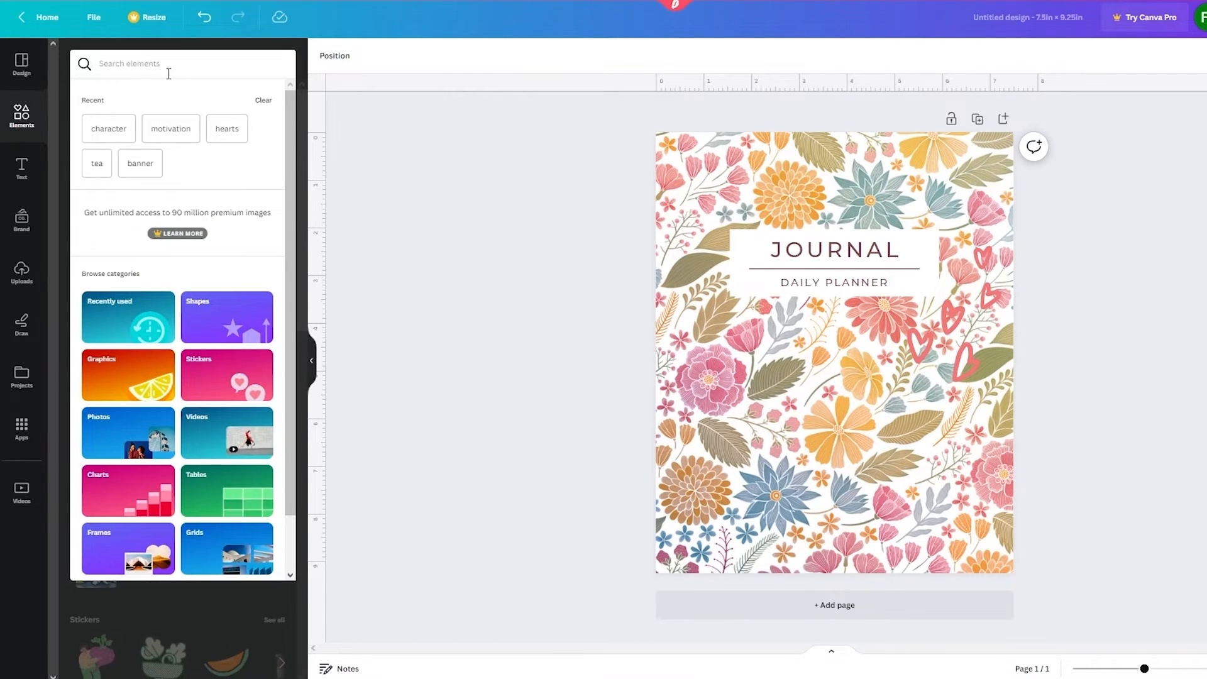
{"action": "type", "text": "flowers"}
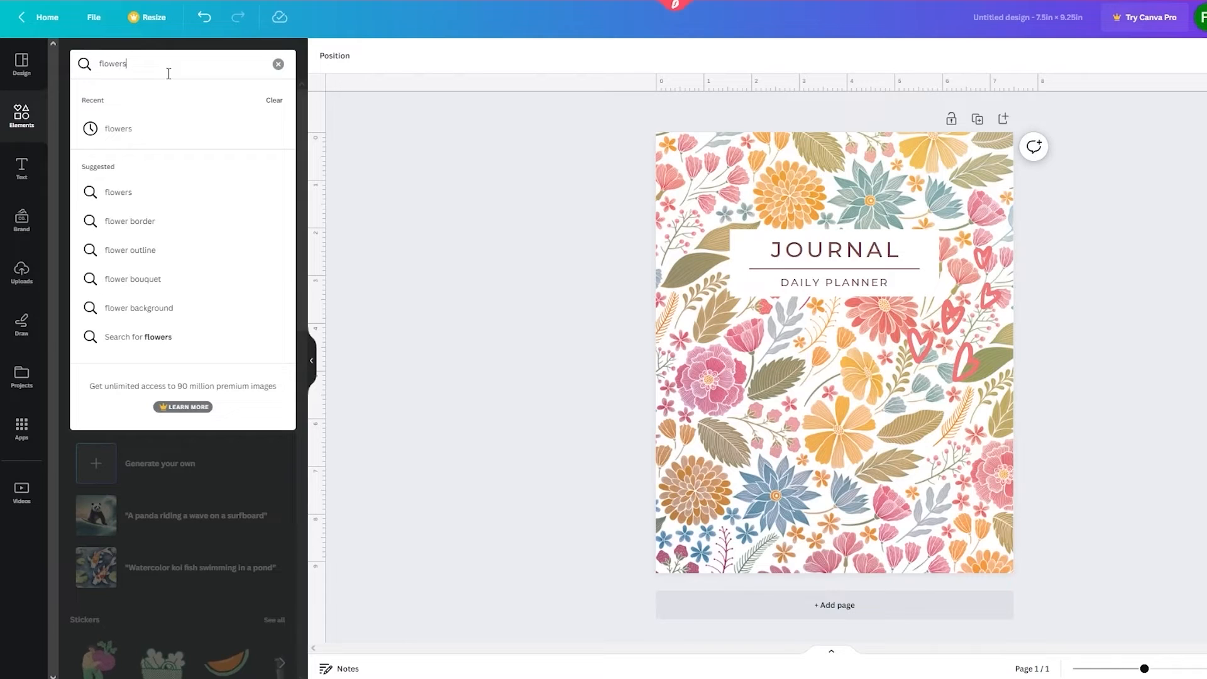
{"action": "key", "text": "Return"}
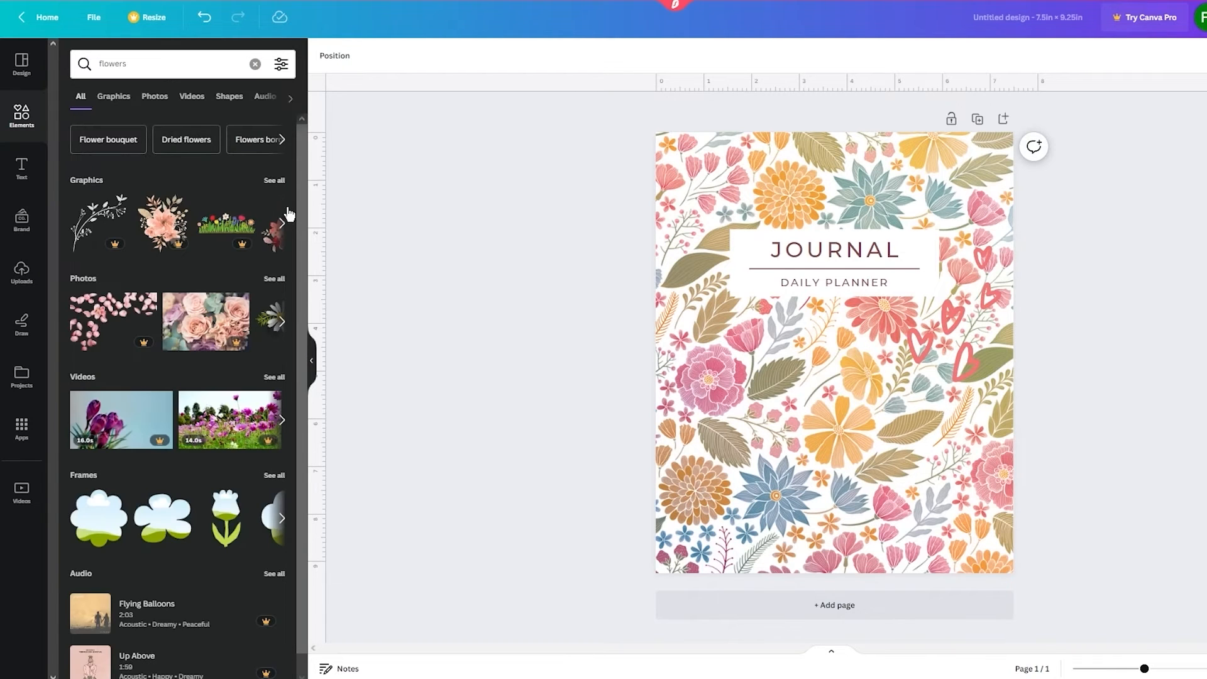
{"action": "left_click", "coordinate": [278, 223]}
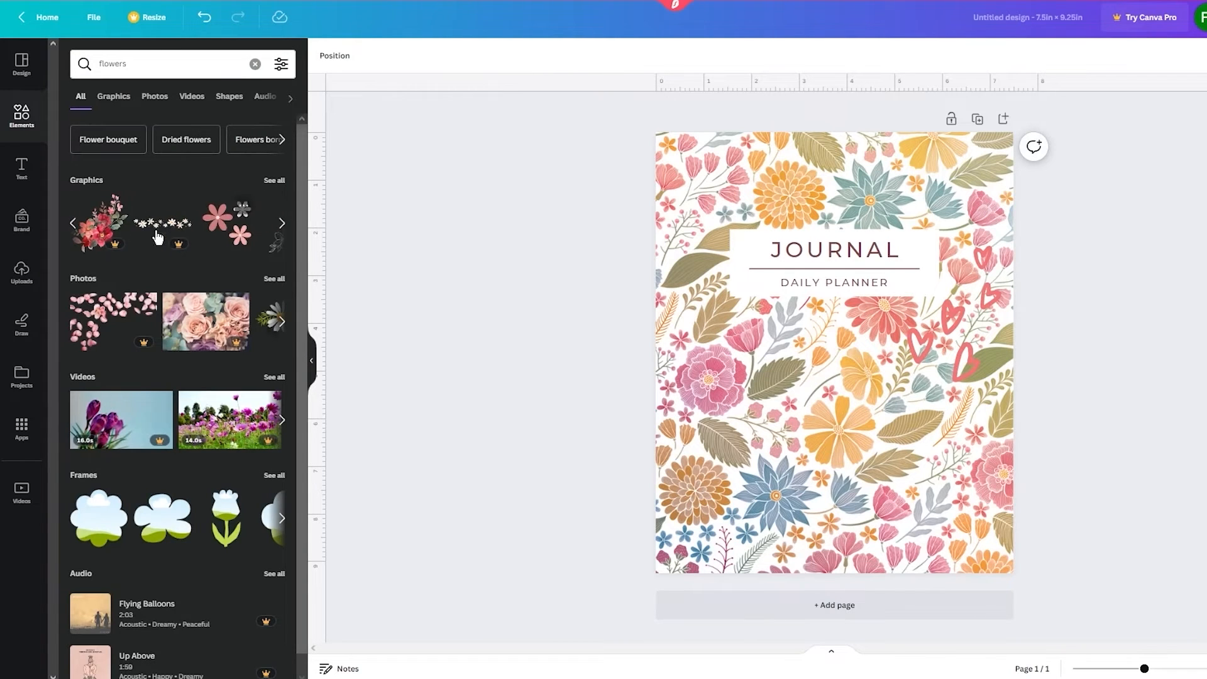
{"action": "left_click", "coordinate": [234, 229]}
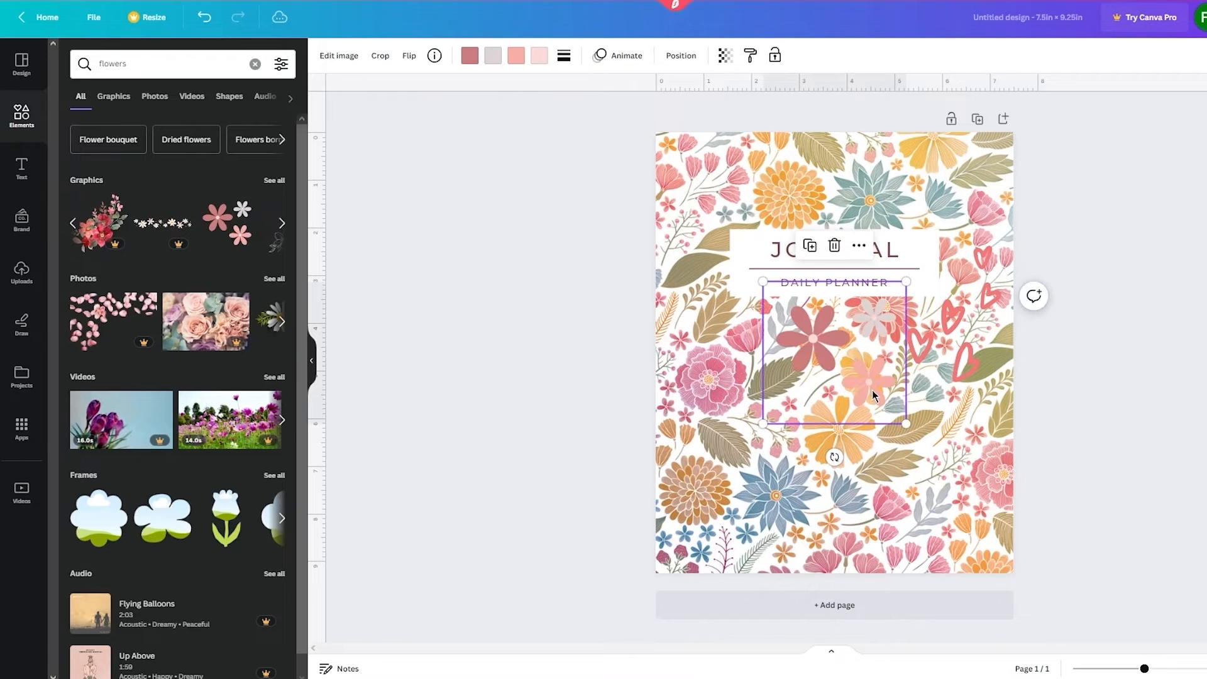
Step: Move the three-flower graphic to the left edge of the title block, rotate it slightly clockwise and shrink it
{"action": "left_click_drag", "start_coordinate": [880, 350], "coordinate": [737, 214]}
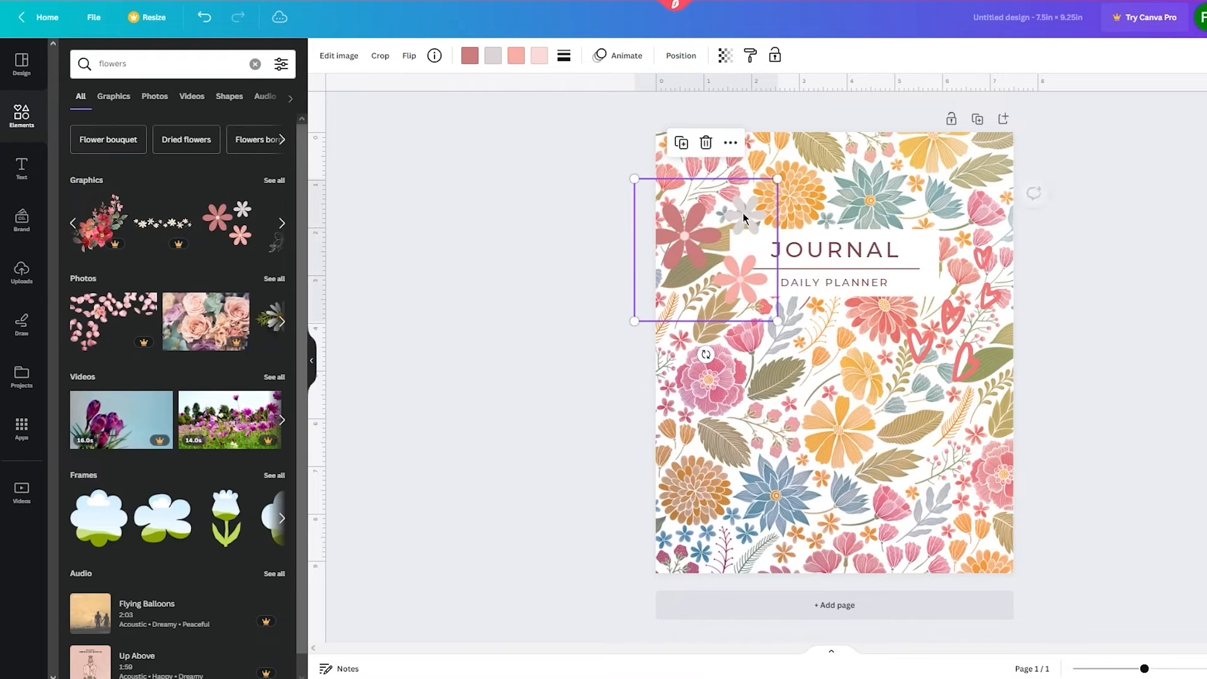
{"action": "left_click_drag", "start_coordinate": [706, 354], "coordinate": [664, 353]}
{"action": "left_click_drag", "start_coordinate": [721, 264], "coordinate": [744, 260]}
{"action": "left_click", "coordinate": [872, 354]}
{"action": "left_click", "coordinate": [817, 249]}
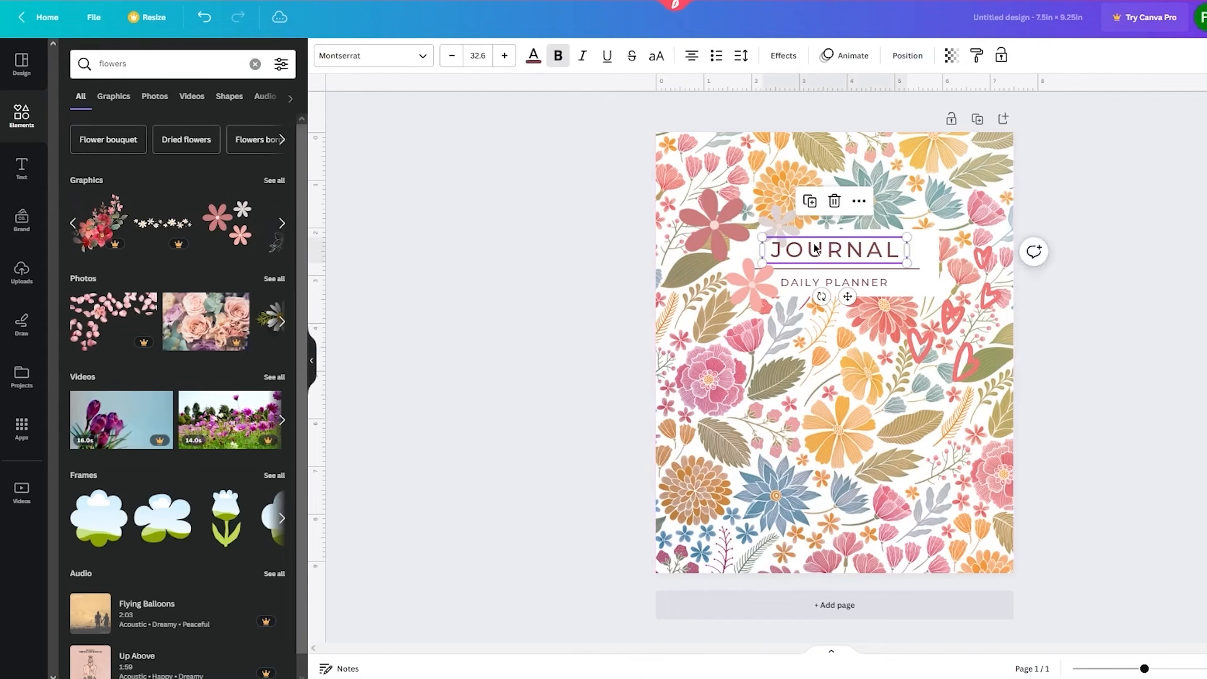
{"action": "left_click", "coordinate": [786, 223]}
{"action": "left_click_drag", "start_coordinate": [819, 203], "coordinate": [785, 212]}
{"action": "left_click", "coordinate": [924, 365]}
{"action": "left_click", "coordinate": [1079, 371]}
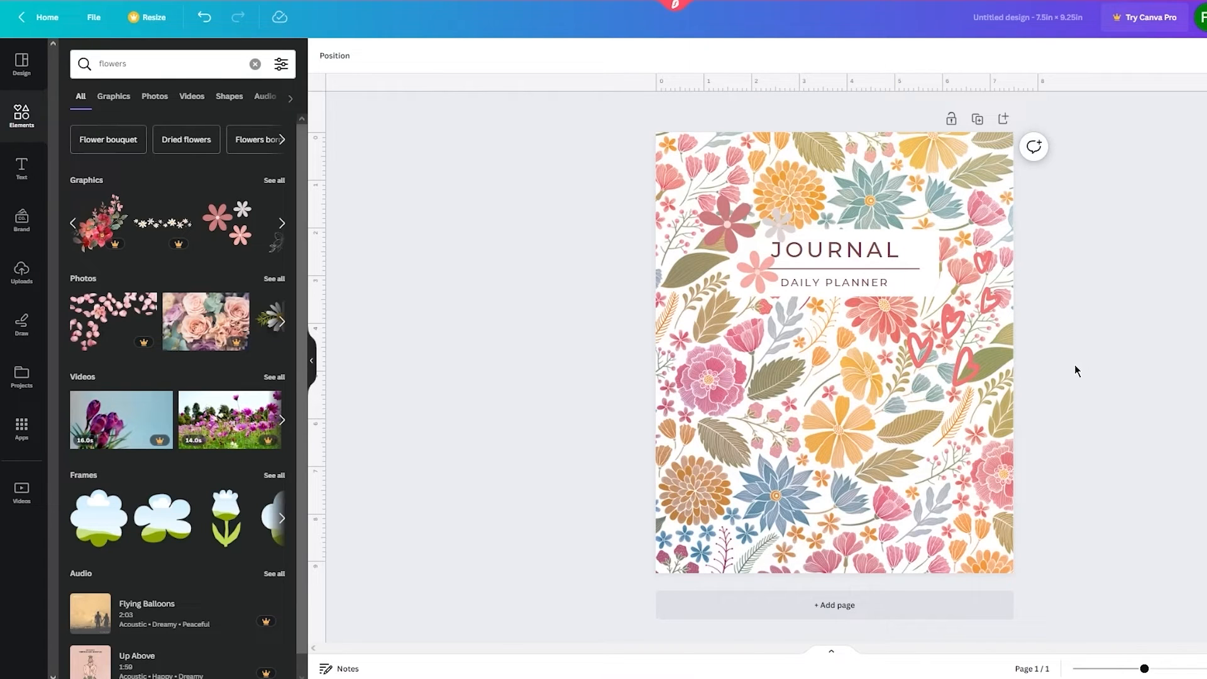
{"action": "left_click", "coordinate": [741, 234]}
{"action": "left_click", "coordinate": [586, 225]}
{"action": "left_click_drag", "start_coordinate": [1158, 161], "coordinate": [490, 504]}
{"action": "left_click", "coordinate": [1163, 305]}
Step: Recolor the grey flower in the three-flower graphic with the pink photo color #ecacae
{"action": "left_click", "coordinate": [745, 222]}
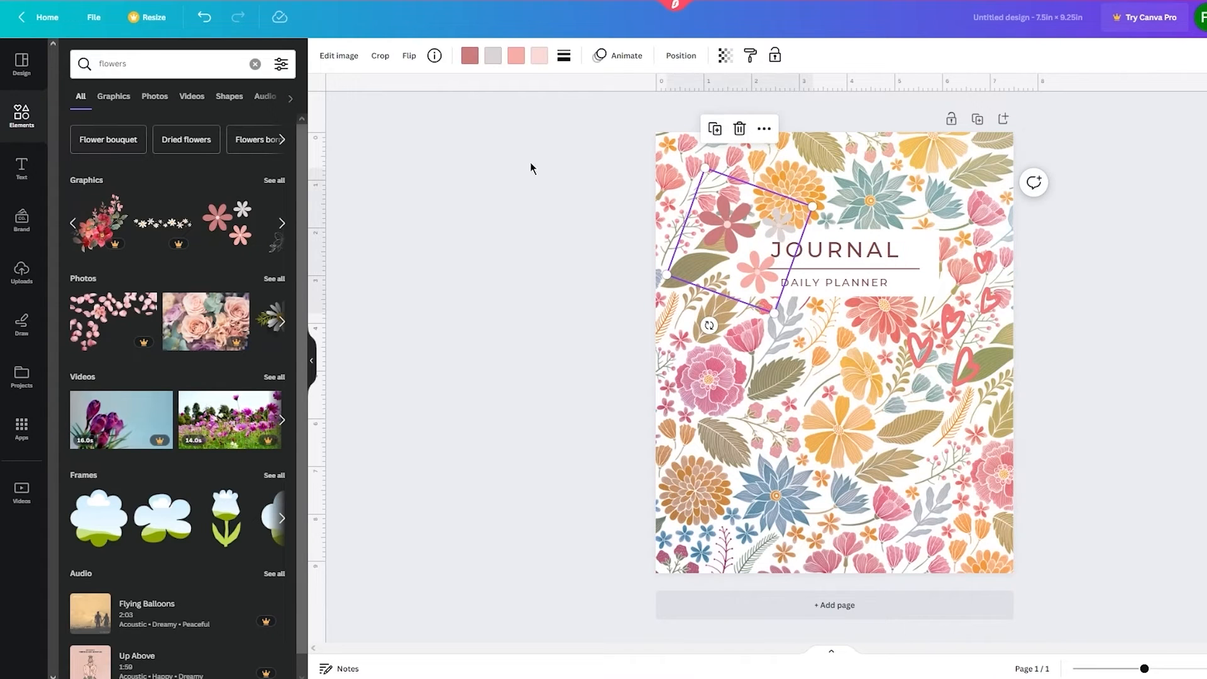
{"action": "left_click", "coordinate": [493, 55]}
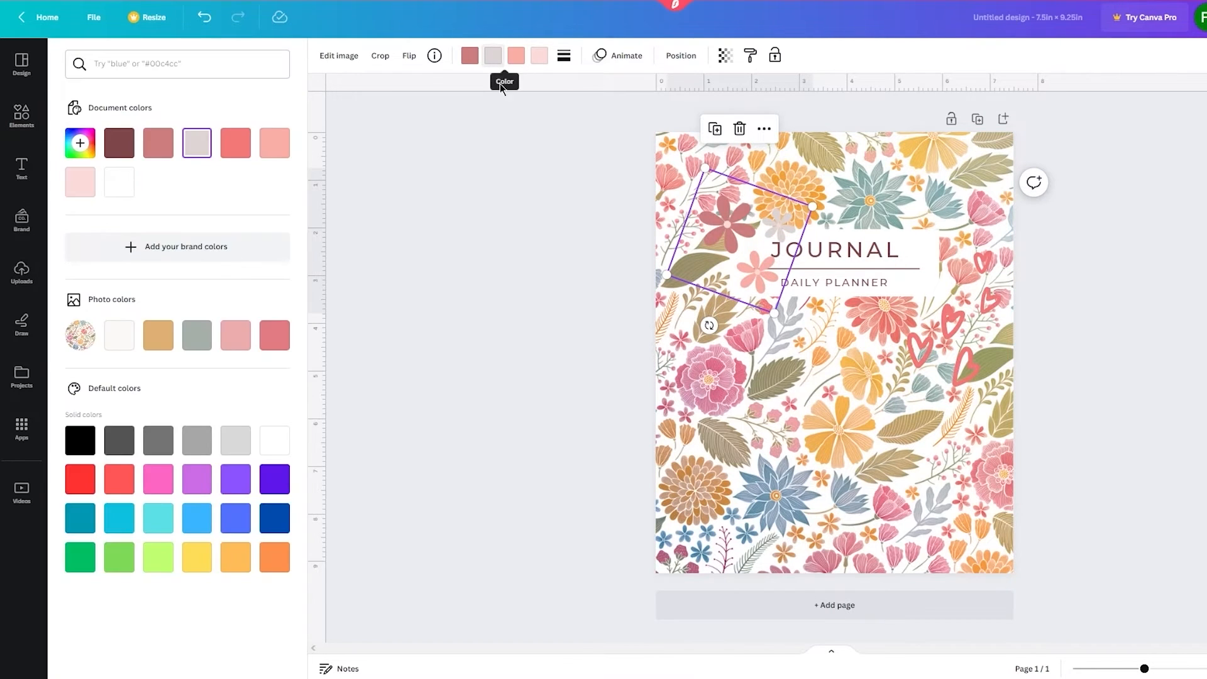
{"action": "left_click", "coordinate": [236, 335]}
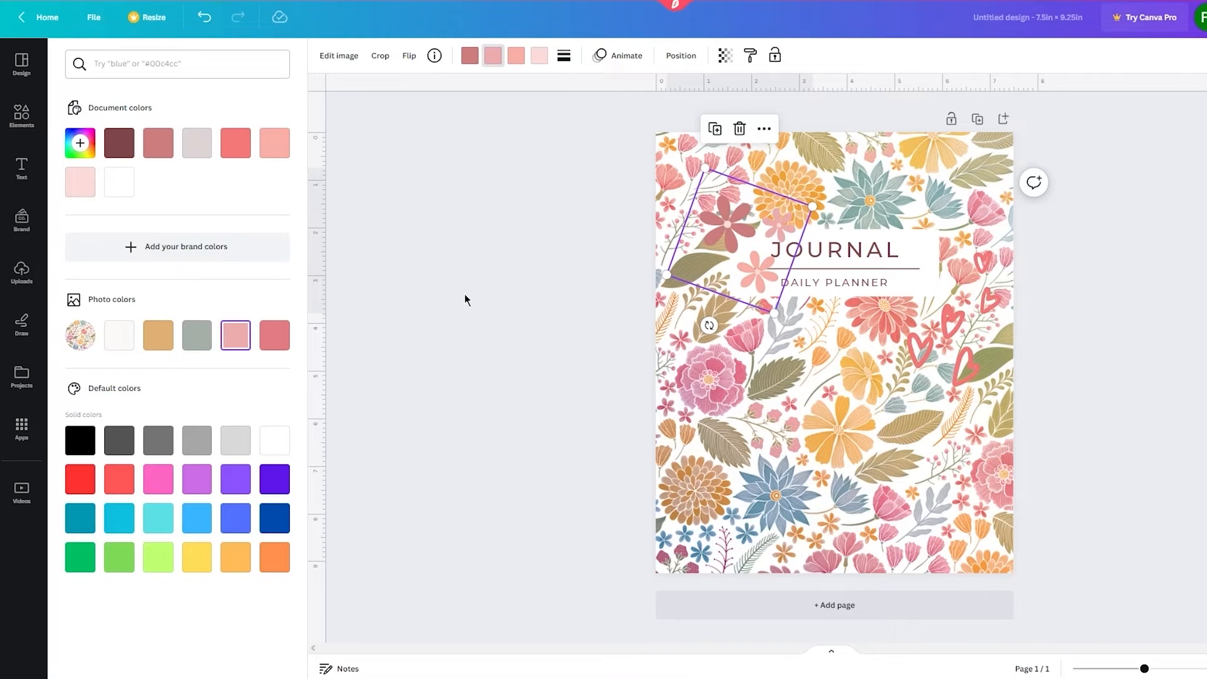
{"action": "left_click", "coordinate": [465, 299]}
Step: Shift the three-flower graphic slightly left and recolor its largest flower with the coral red document color
{"action": "left_click", "coordinate": [726, 233]}
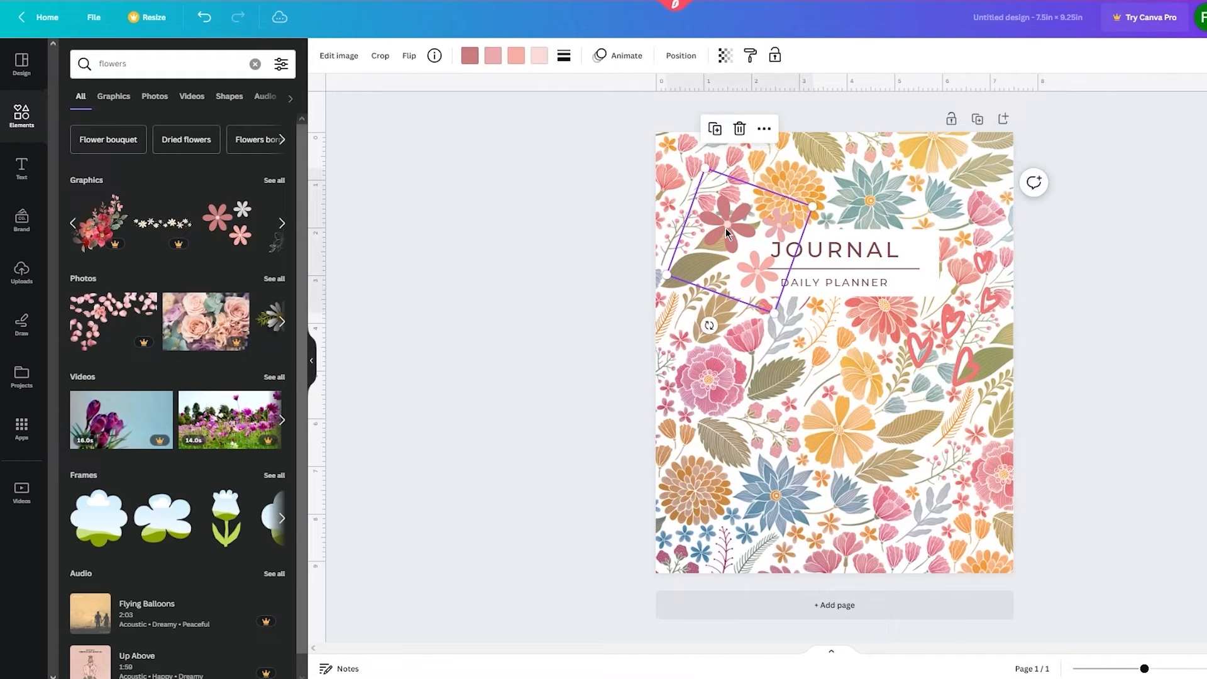
{"action": "left_click_drag", "start_coordinate": [726, 232], "coordinate": [715, 233]}
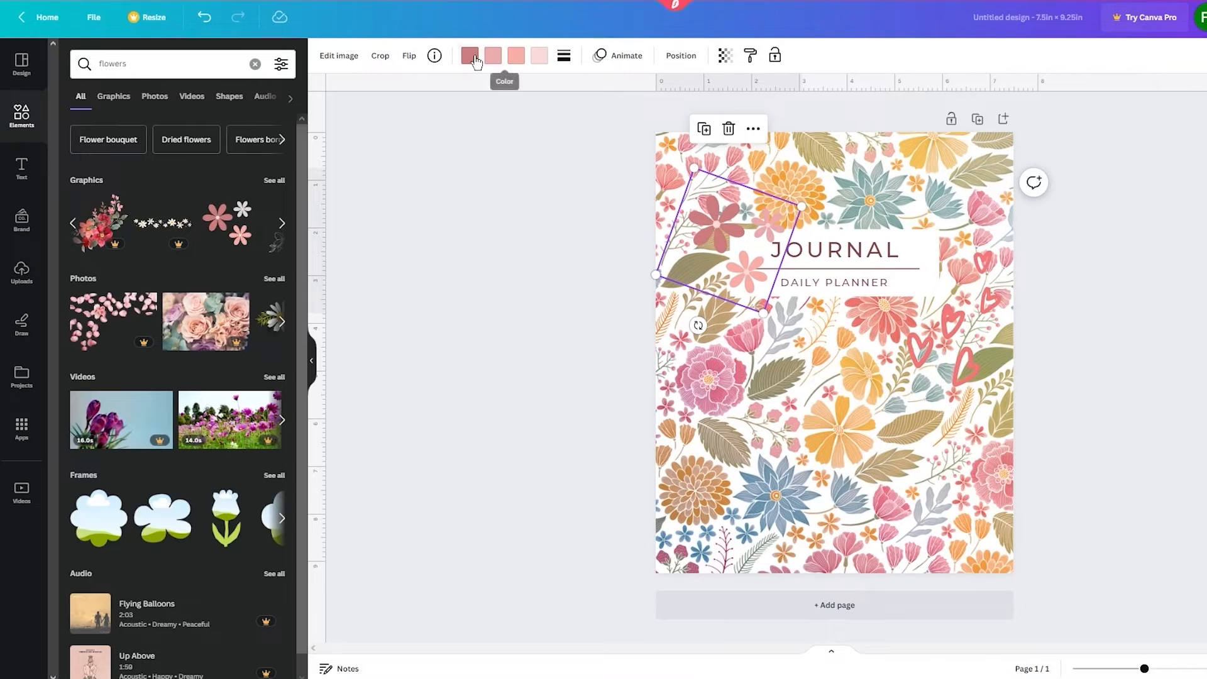
{"action": "left_click", "coordinate": [470, 55]}
{"action": "left_click", "coordinate": [196, 142]}
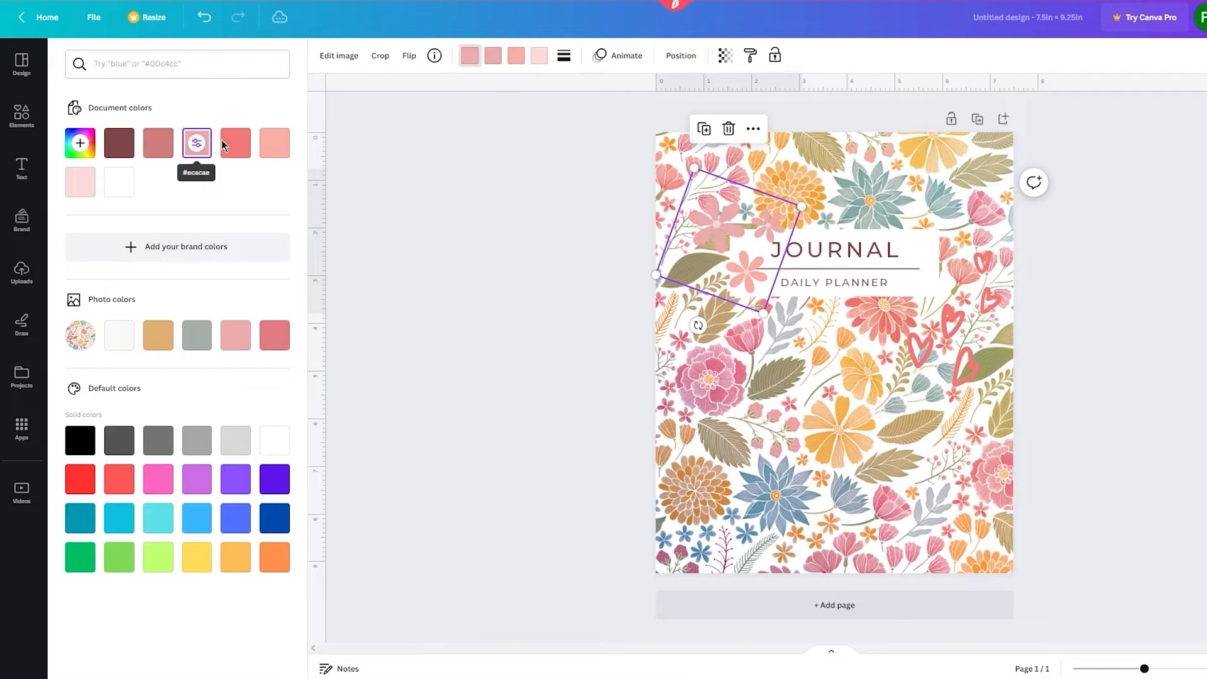
{"action": "left_click", "coordinate": [239, 148]}
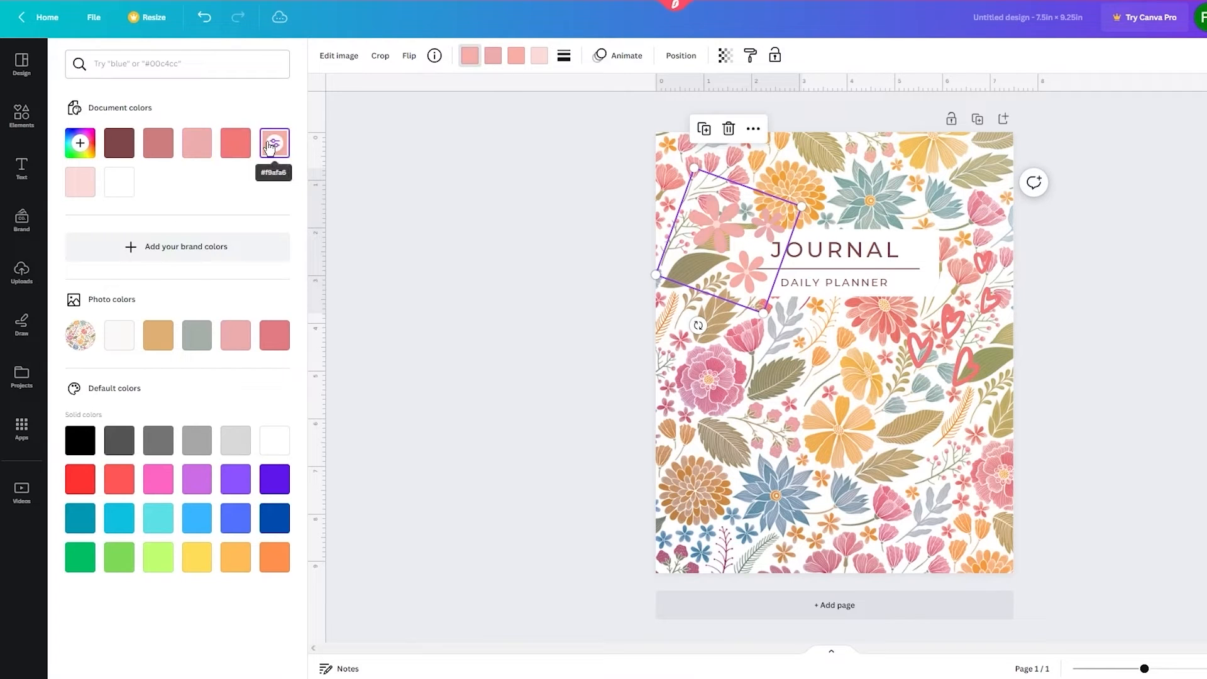
{"action": "left_click", "coordinate": [375, 175]}
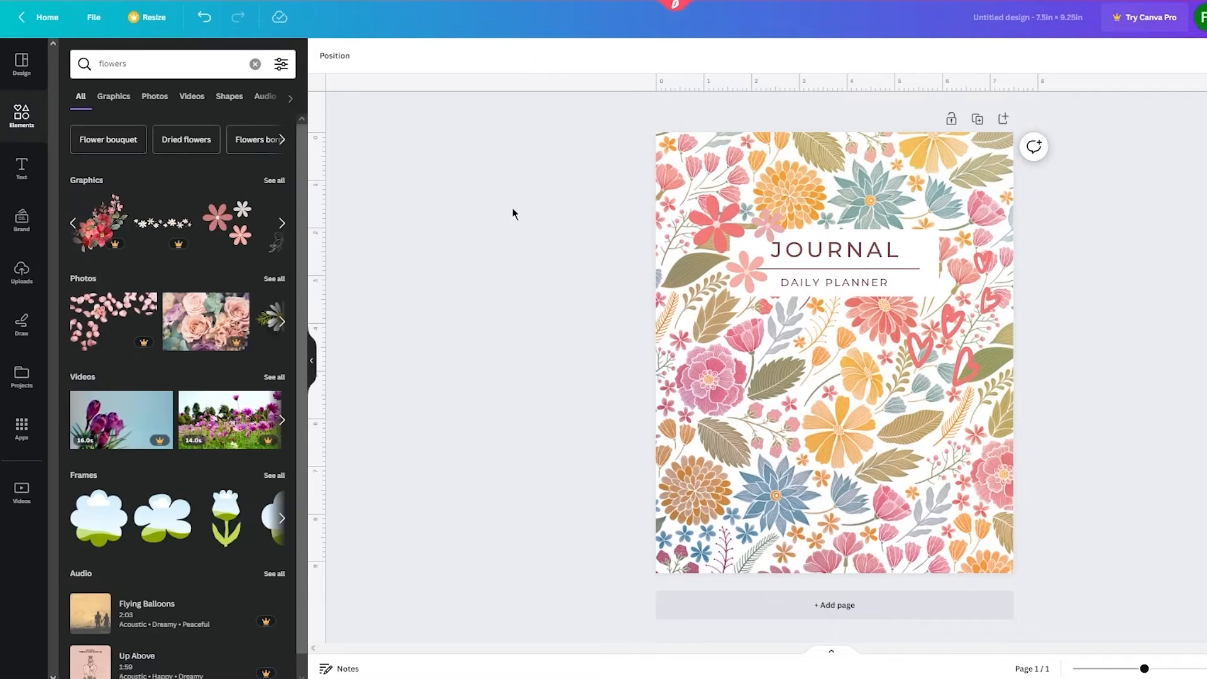
Step: Recolor the hearts graphic with the light salmon pink document color
{"action": "left_click", "coordinate": [967, 335]}
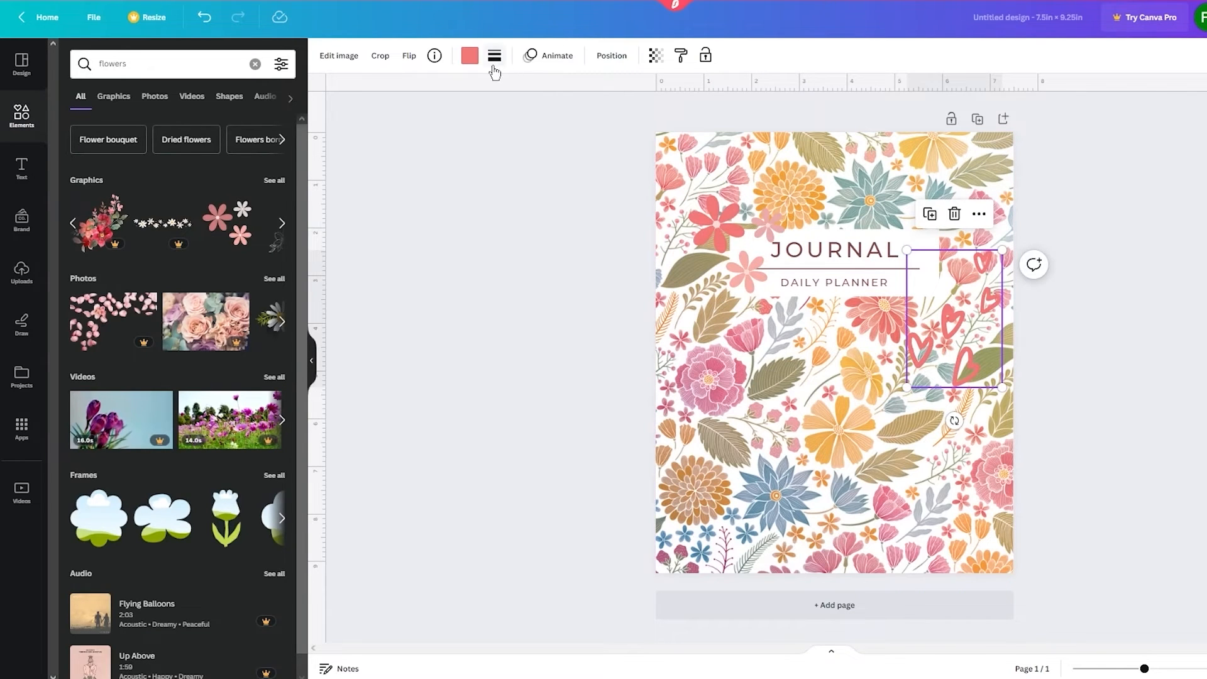
{"action": "left_click", "coordinate": [469, 56]}
{"action": "left_click", "coordinate": [275, 142]}
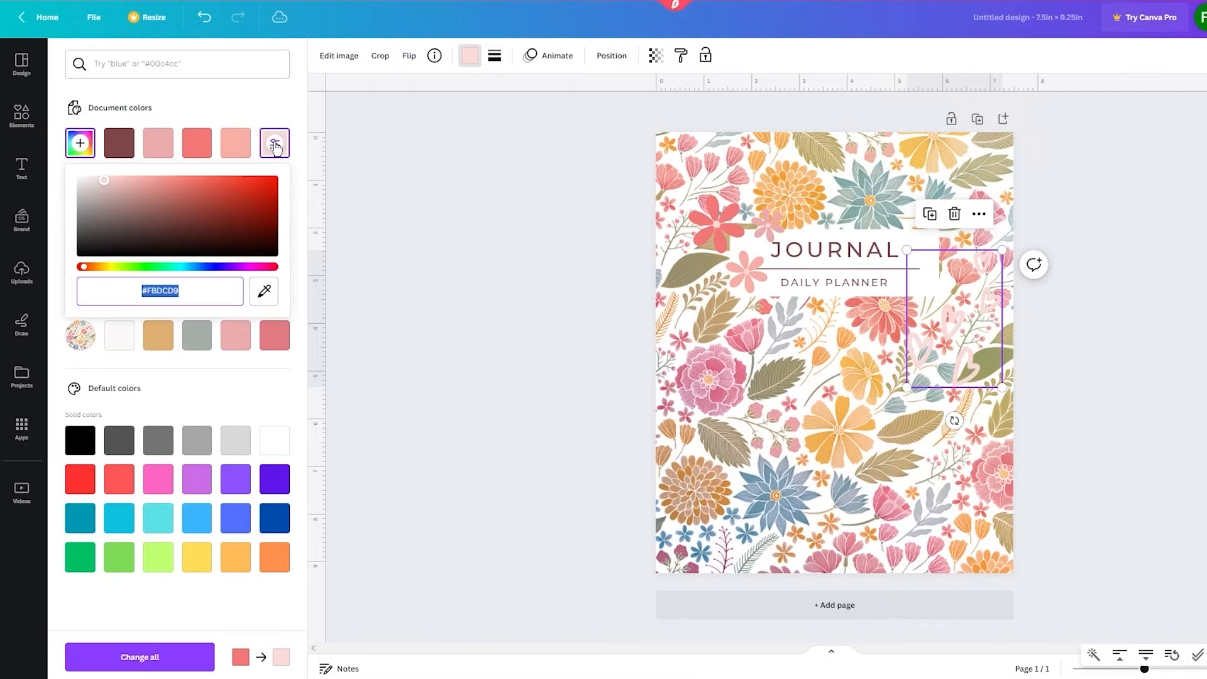
{"action": "left_click", "coordinate": [354, 180]}
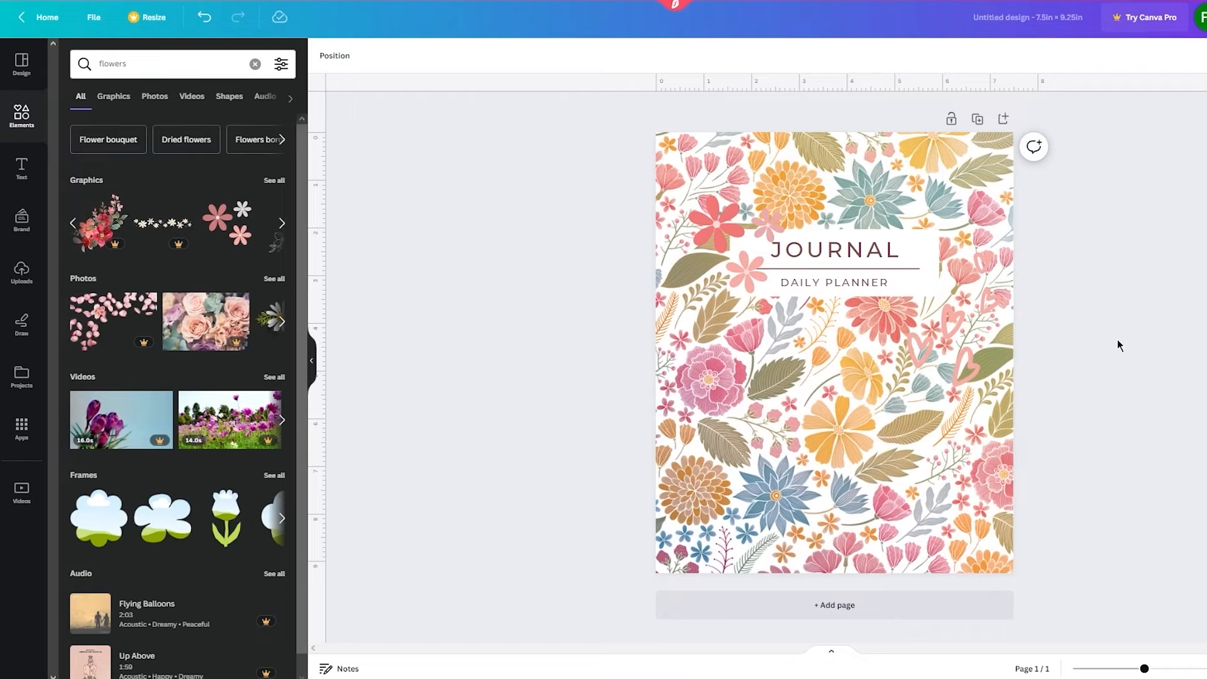
{"action": "left_click_drag", "start_coordinate": [613, 127], "coordinate": [560, 153]}
{"action": "left_click_drag", "start_coordinate": [512, 121], "coordinate": [666, 327]}
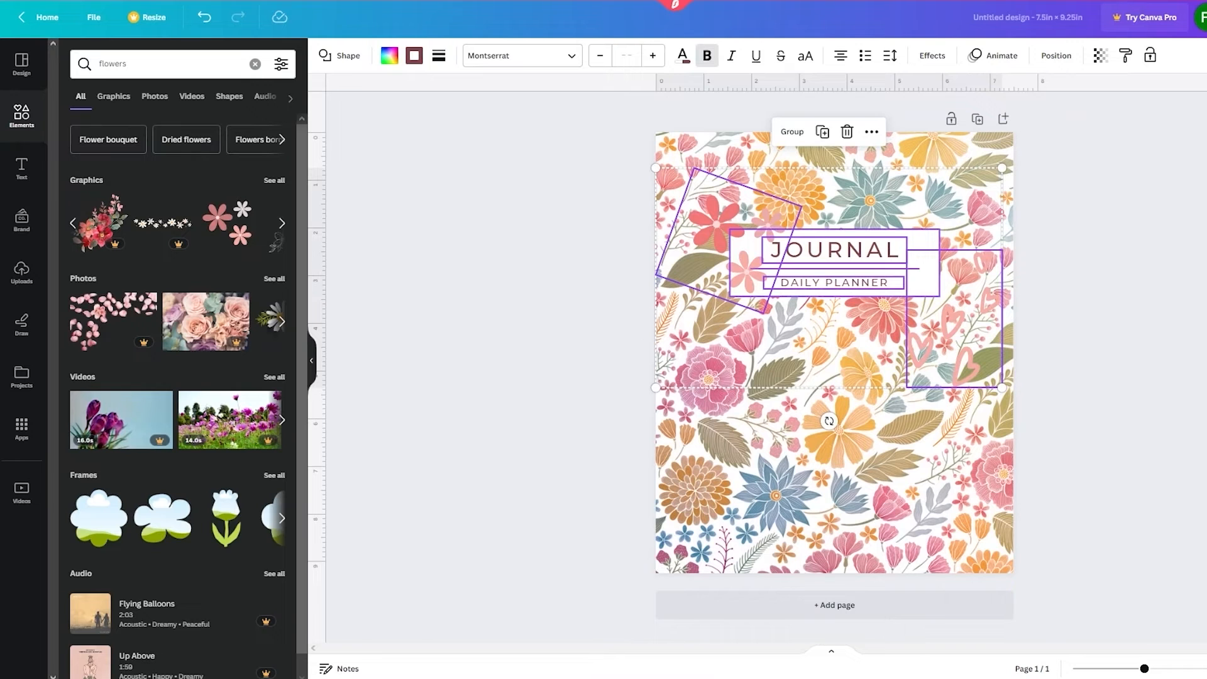
{"action": "left_click_drag", "start_coordinate": [1180, 576], "coordinate": [458, 287]}
{"action": "left_click", "coordinate": [936, 484]}
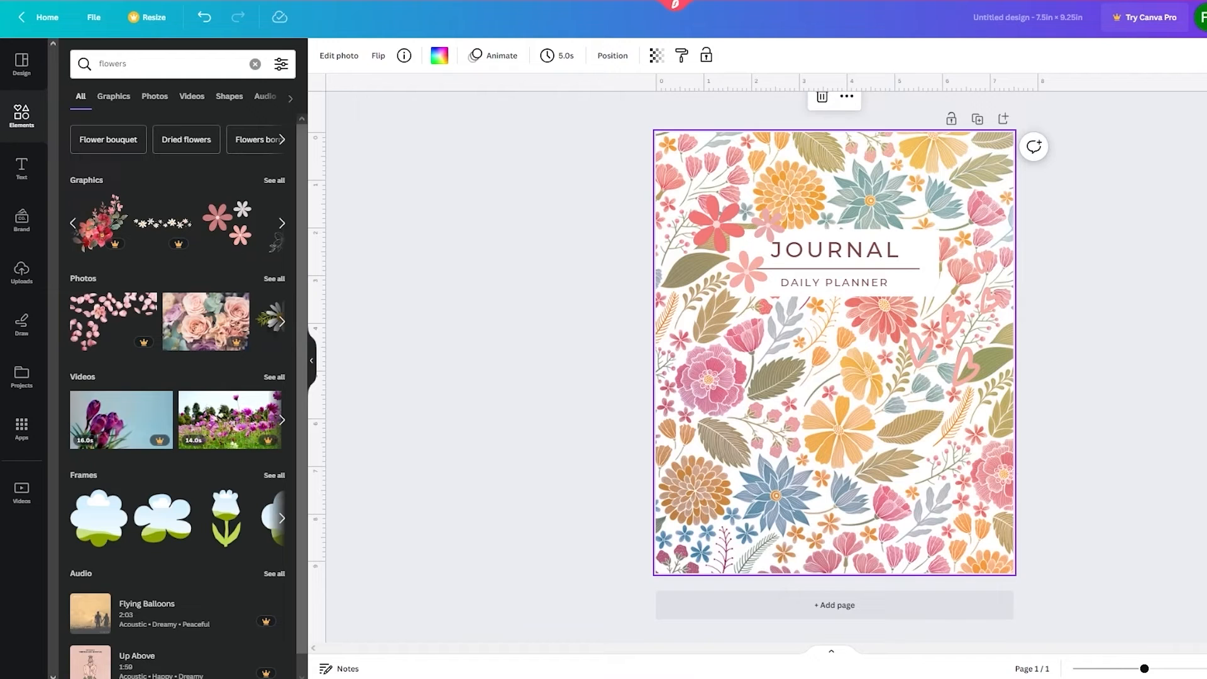
Step: Add a second page and fill it with the copied floral background of the cover
{"action": "left_click", "coordinate": [902, 610]}
{"action": "key", "text": "ctrl+v"}
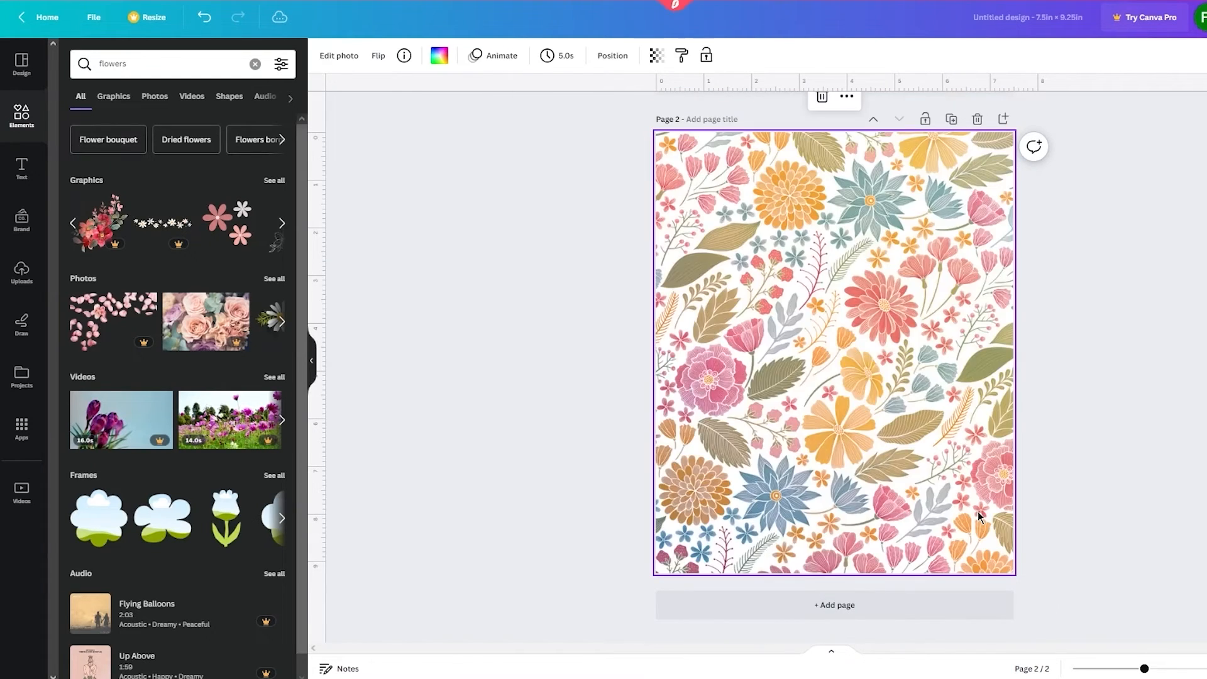
{"action": "left_click", "coordinate": [1157, 497]}
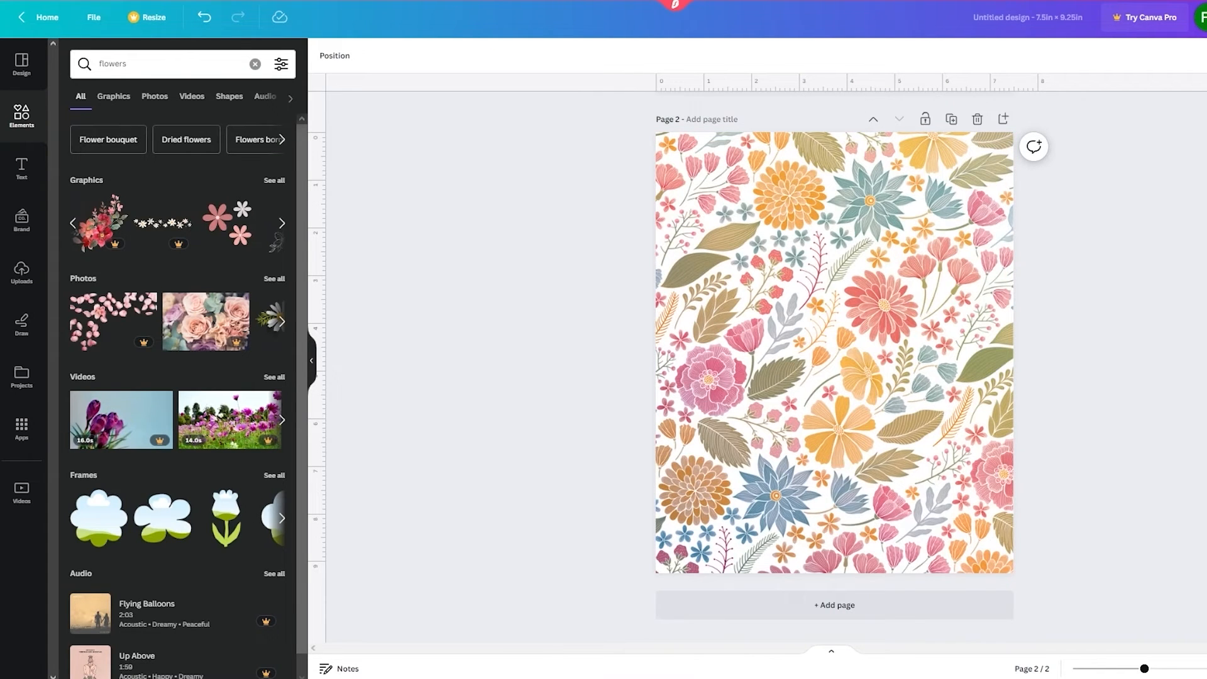
{"action": "scroll", "coordinate": [1111, 382], "scroll_direction": "up", "scroll_amount": 5}
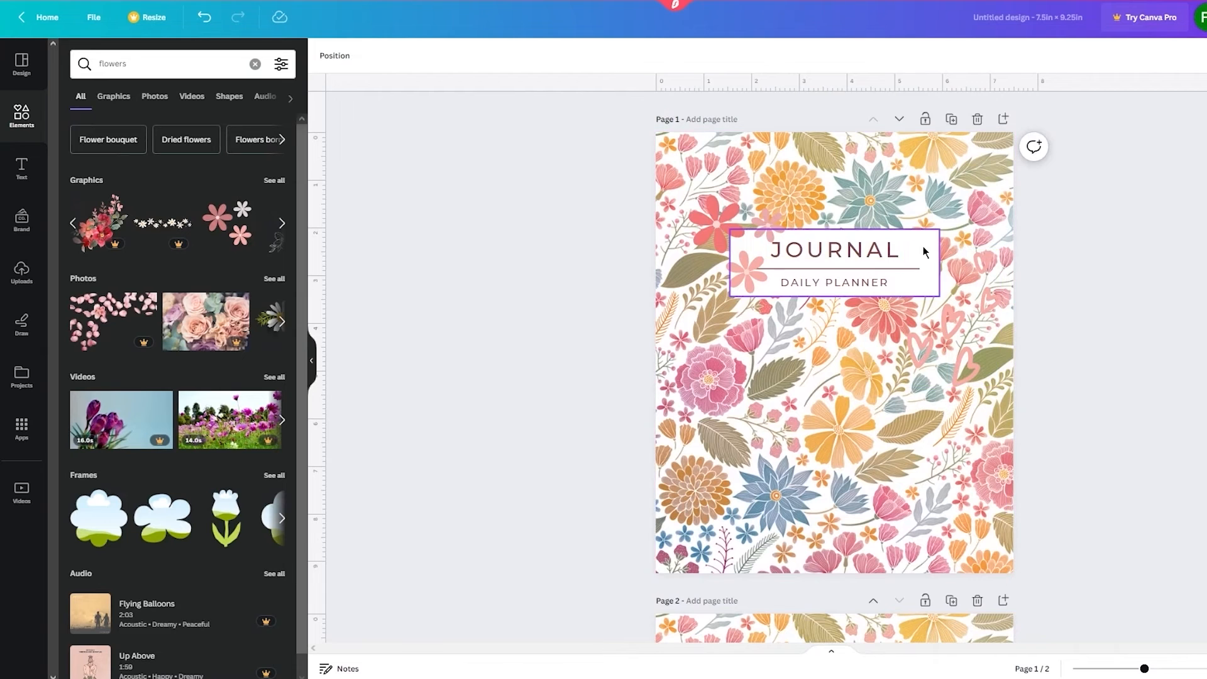
{"action": "scroll", "coordinate": [1142, 374], "scroll_direction": "down", "scroll_amount": 5}
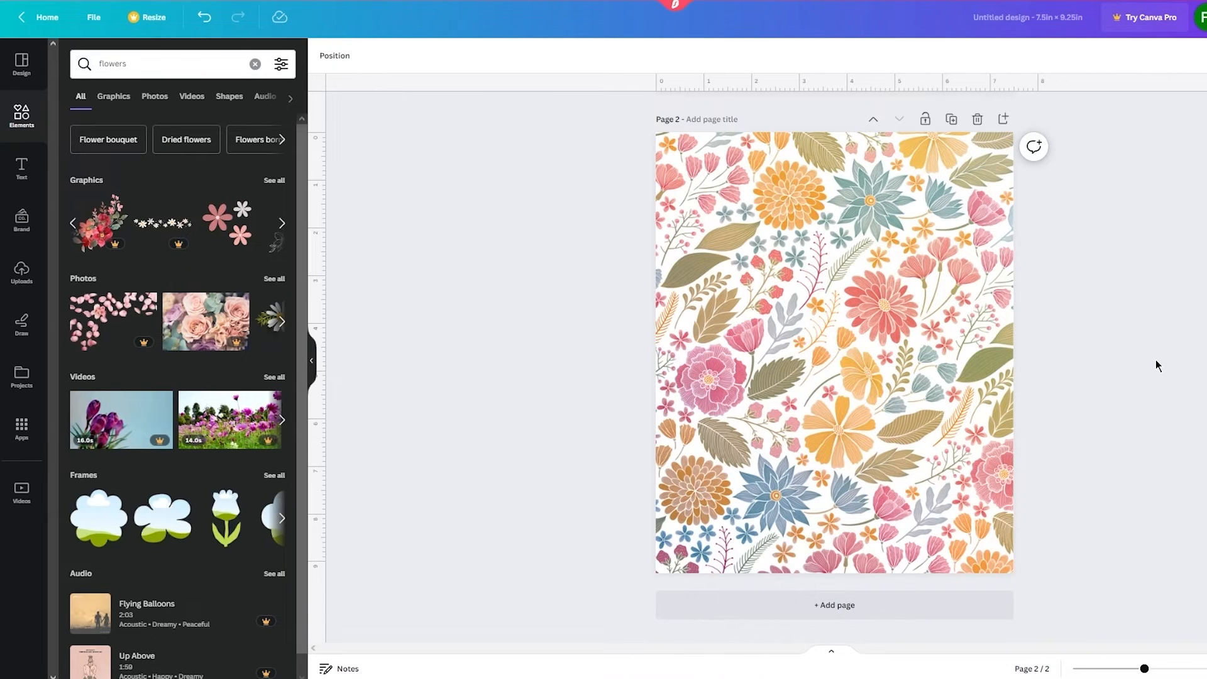
{"action": "scroll", "coordinate": [1156, 360], "scroll_direction": "up", "scroll_amount": 5}
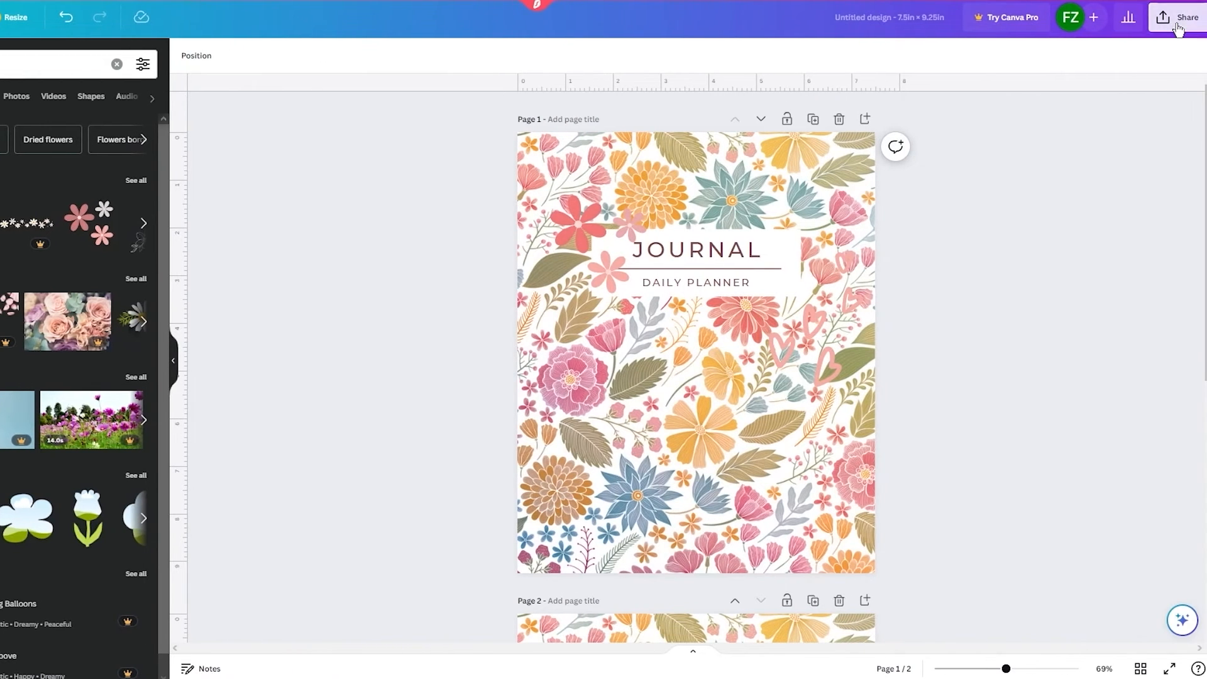
Step: Download all pages of the floral cover design as PNG files
{"action": "left_click", "coordinate": [1177, 18]}
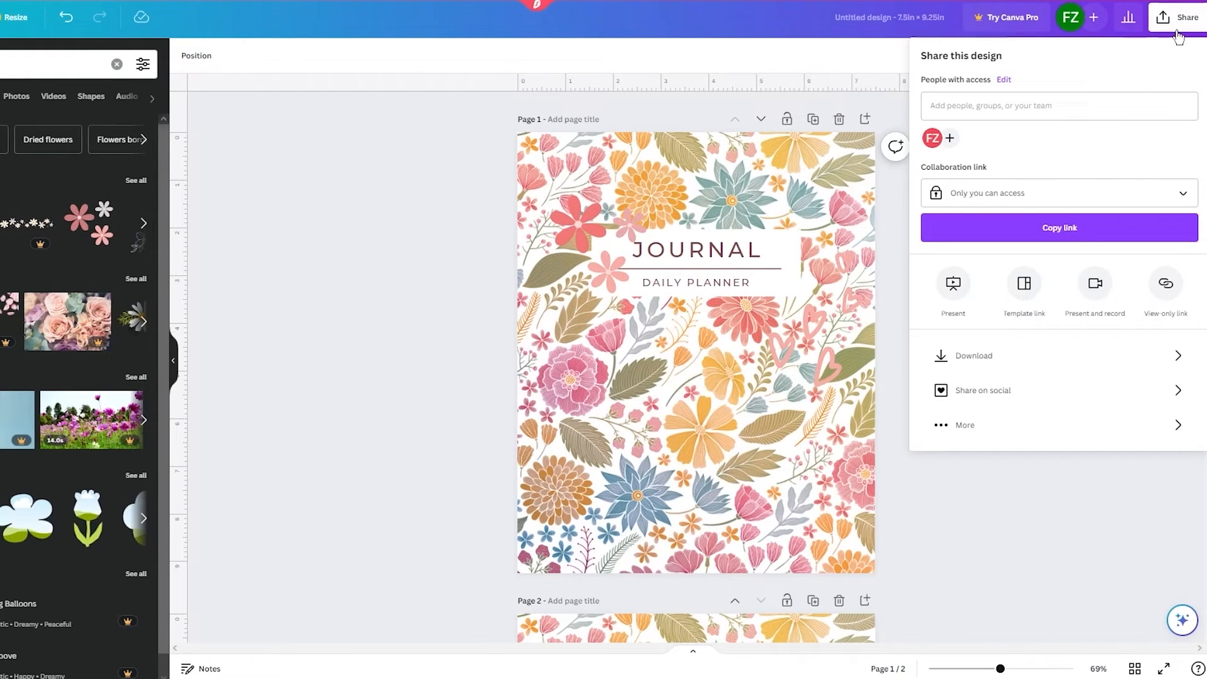
{"action": "left_click", "coordinate": [1105, 360]}
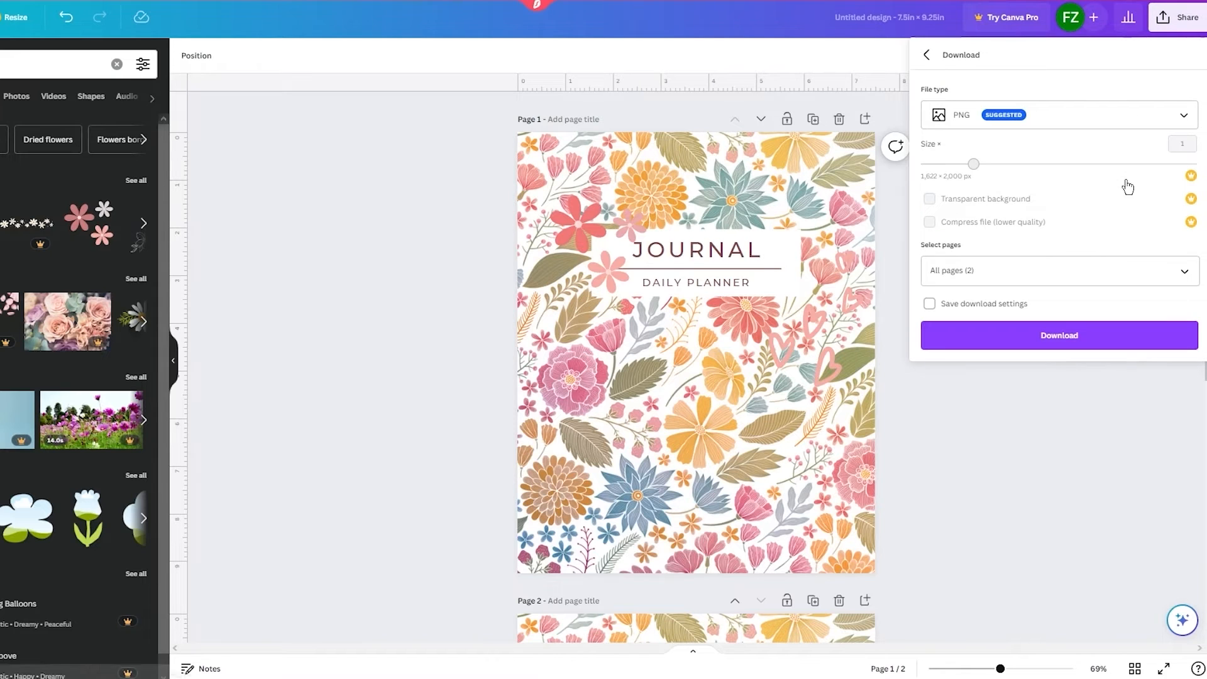
{"action": "left_click", "coordinate": [1112, 113]}
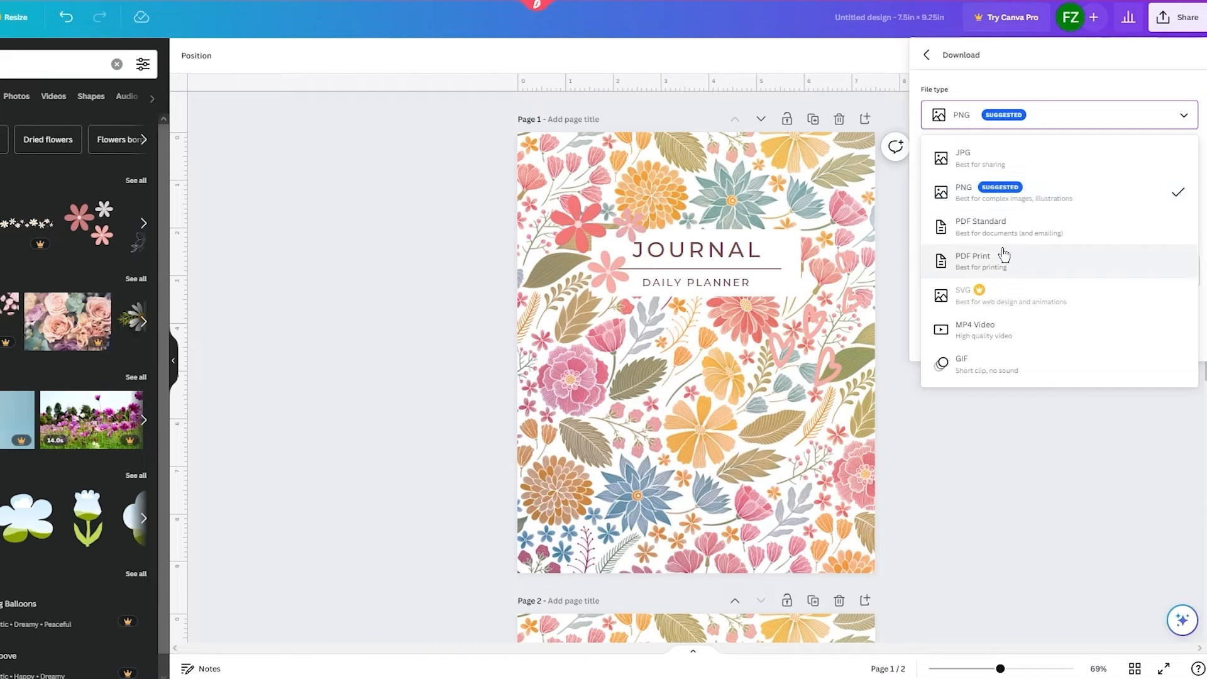
{"action": "left_click", "coordinate": [1038, 198]}
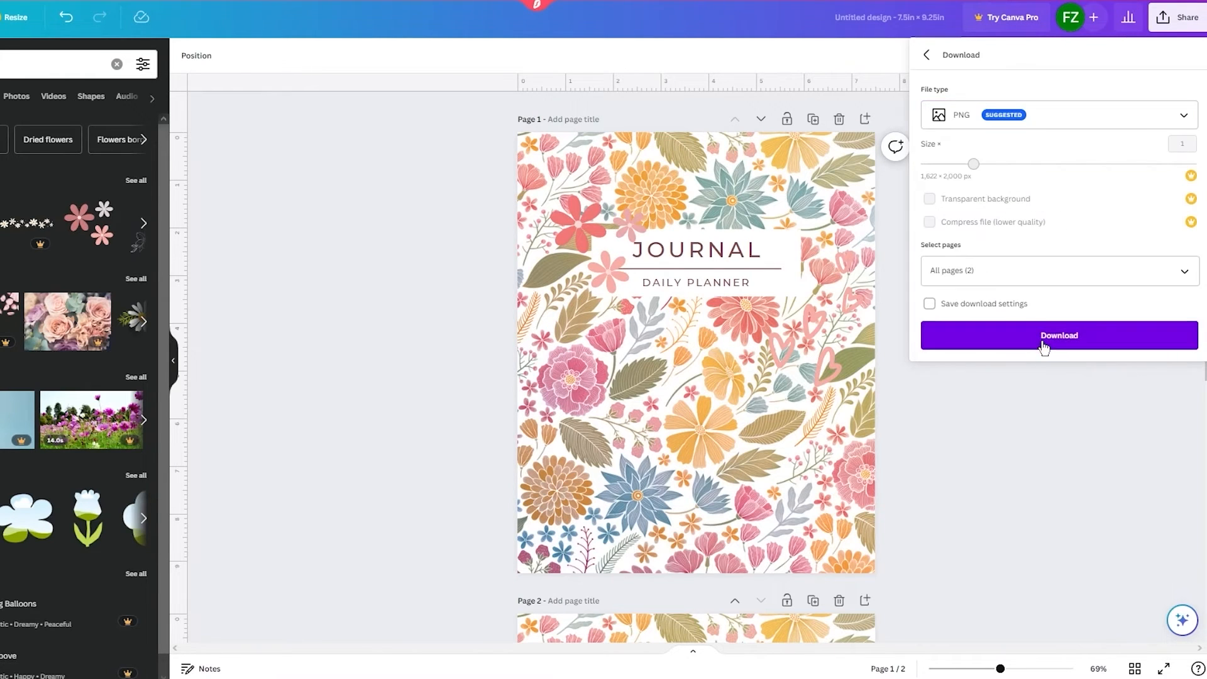
{"action": "left_click", "coordinate": [1072, 271]}
{"action": "left_click", "coordinate": [1072, 271]}
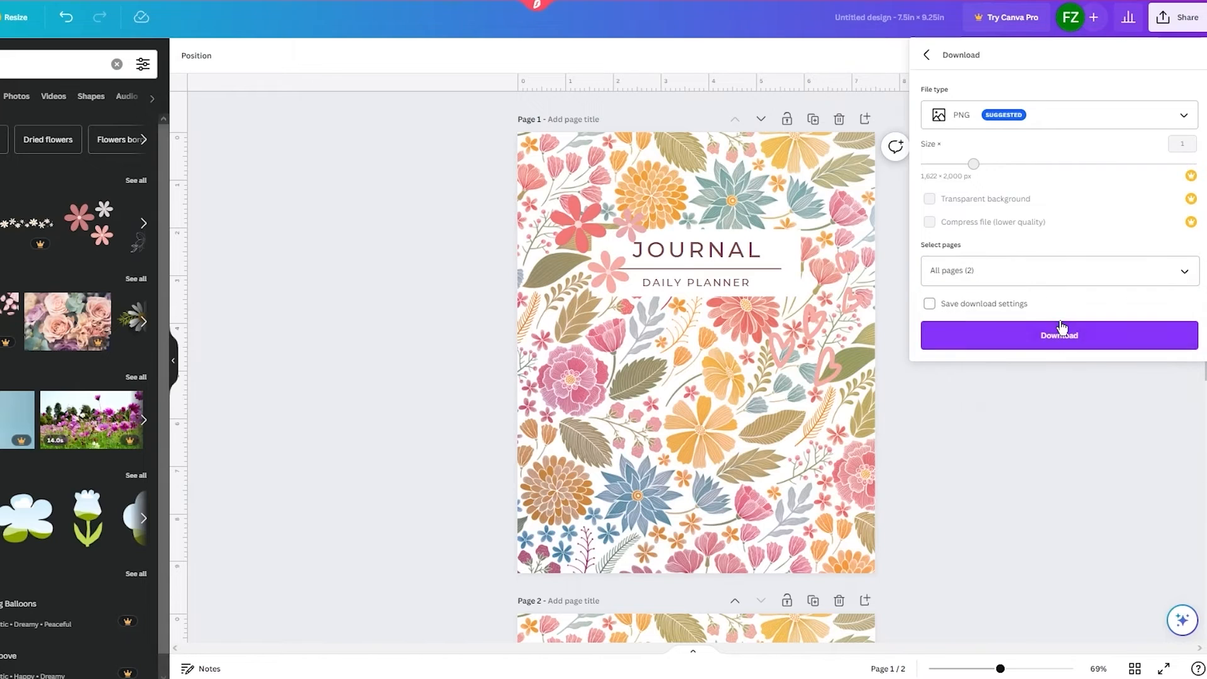
{"action": "left_click", "coordinate": [1060, 334]}
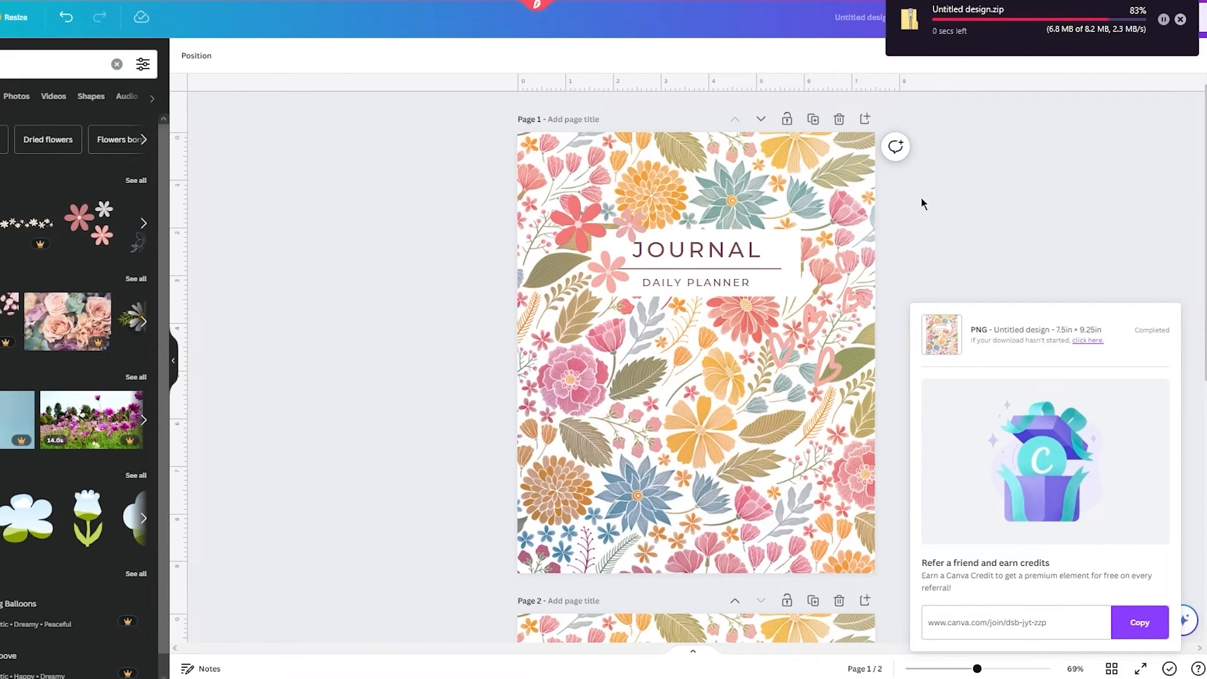
Step: Delete the title elements, graphics and floral backgrounds so that both pages are blank
{"action": "left_click", "coordinate": [1006, 179]}
{"action": "left_click_drag", "start_coordinate": [1063, 148], "coordinate": [452, 570]}
{"action": "key", "text": "Delete"}
{"action": "left_click", "coordinate": [793, 353]}
{"action": "key", "text": "Delete"}
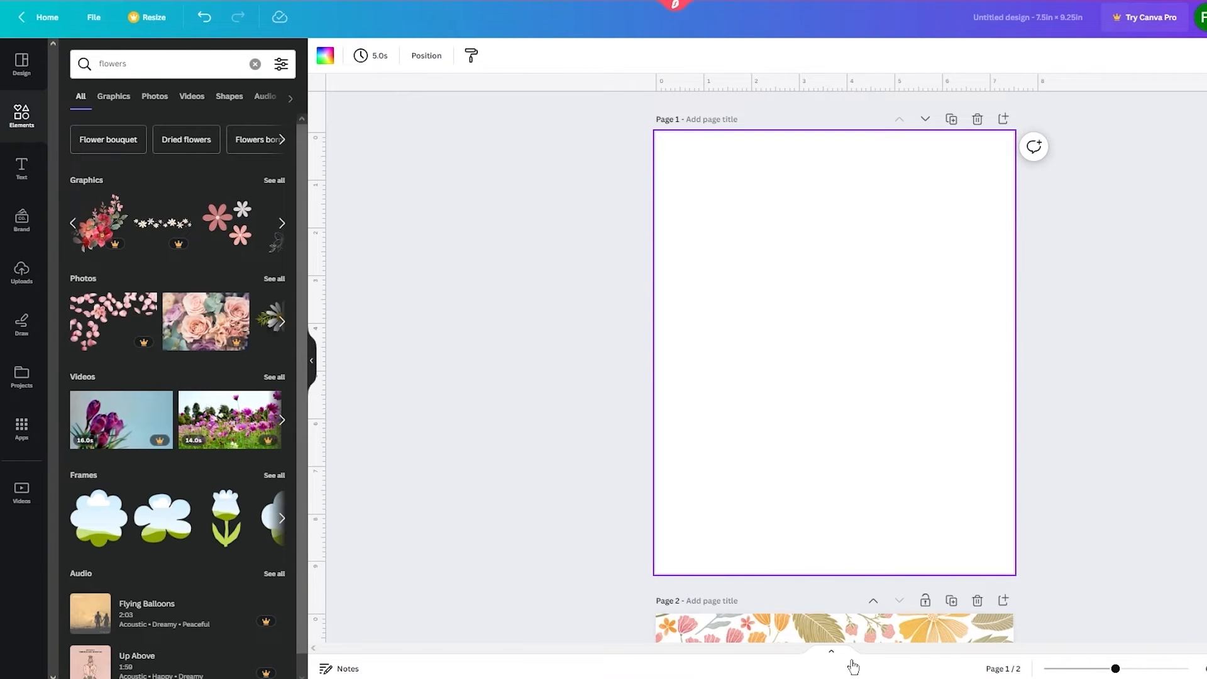
{"action": "left_click", "coordinate": [814, 636]}
{"action": "key", "text": "Delete"}
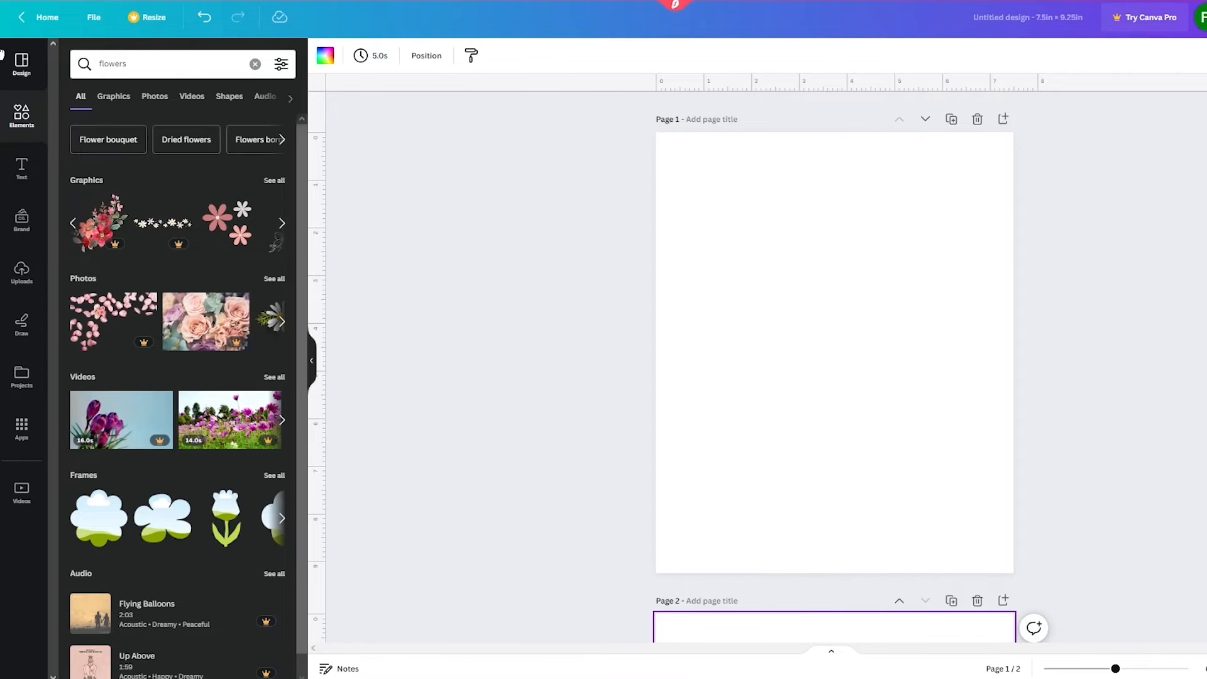
Step: Apply the black "daily Journal" cover of the Black Modern Minimal Personal Journal template to page 1 and select its background
{"action": "left_click", "coordinate": [2, 60]}
{"action": "scroll", "coordinate": [152, 304], "scroll_direction": "down", "scroll_amount": 5}
{"action": "scroll", "coordinate": [153, 303], "scroll_direction": "up", "scroll_amount": 5}
{"action": "scroll", "coordinate": [153, 303], "scroll_direction": "down", "scroll_amount": 5}
{"action": "left_click", "coordinate": [173, 354]}
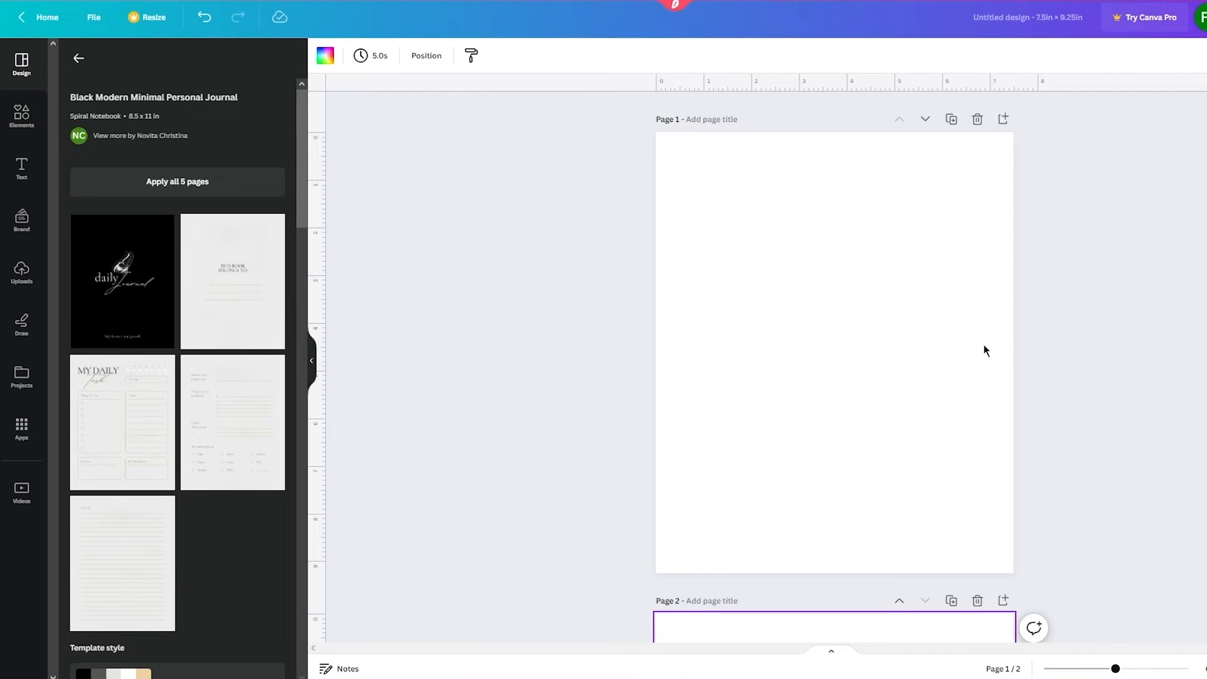
{"action": "left_click", "coordinate": [122, 277]}
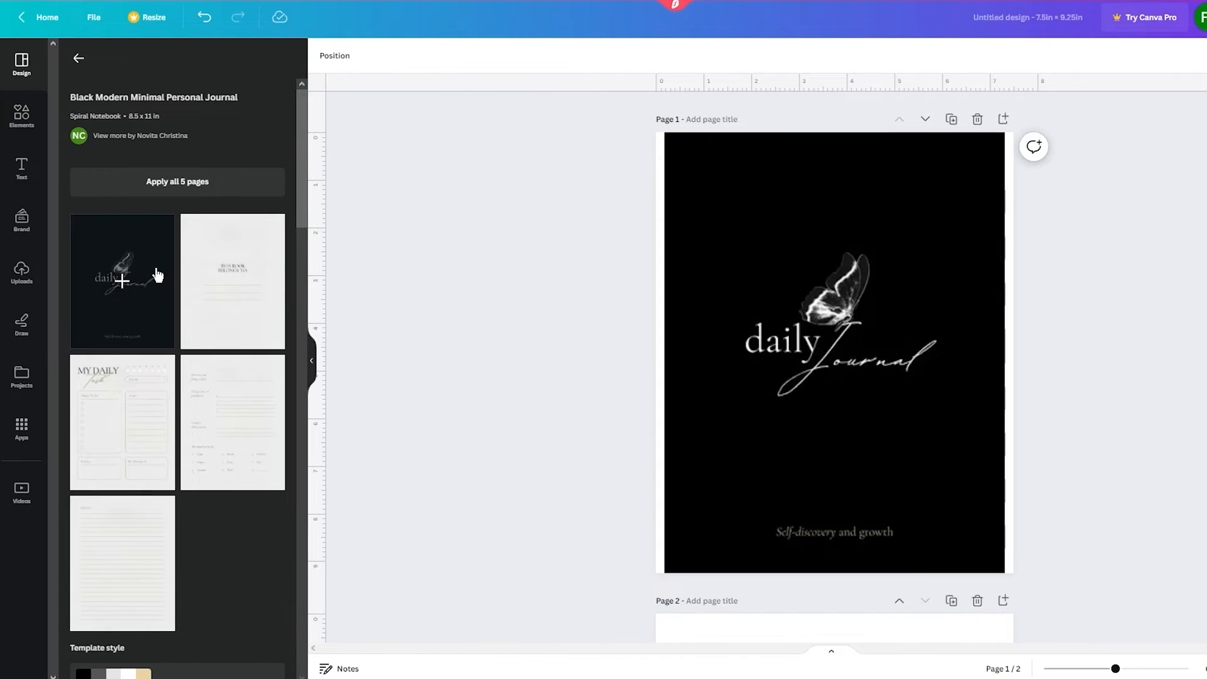
{"action": "left_click", "coordinate": [985, 404]}
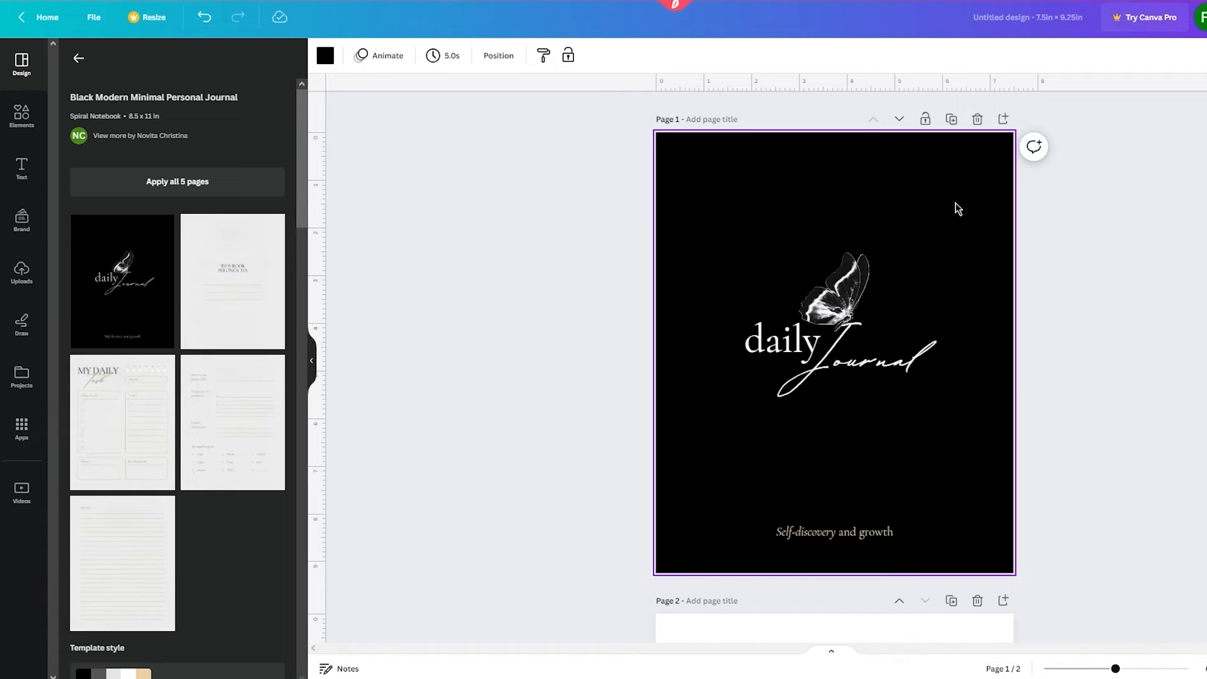
Step: Give page 2 the same plain black background as the daily Journal cover
{"action": "scroll", "coordinate": [949, 264], "scroll_direction": "down", "scroll_amount": 5}
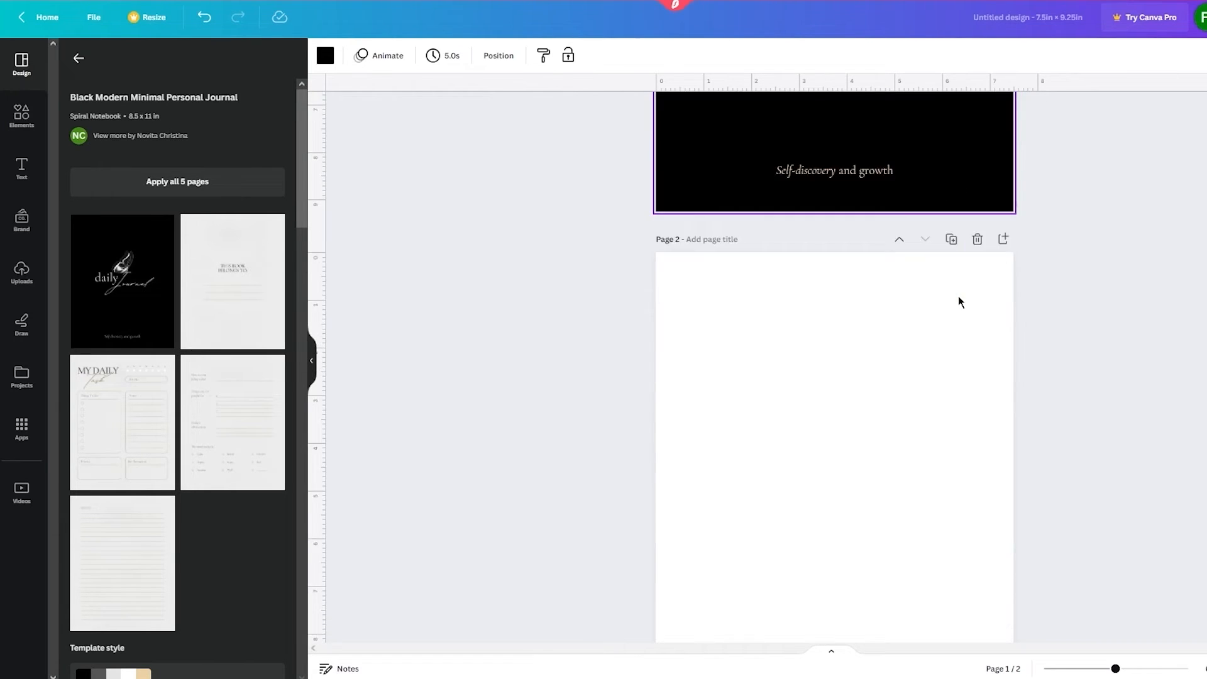
{"action": "key", "text": "ctrl+v"}
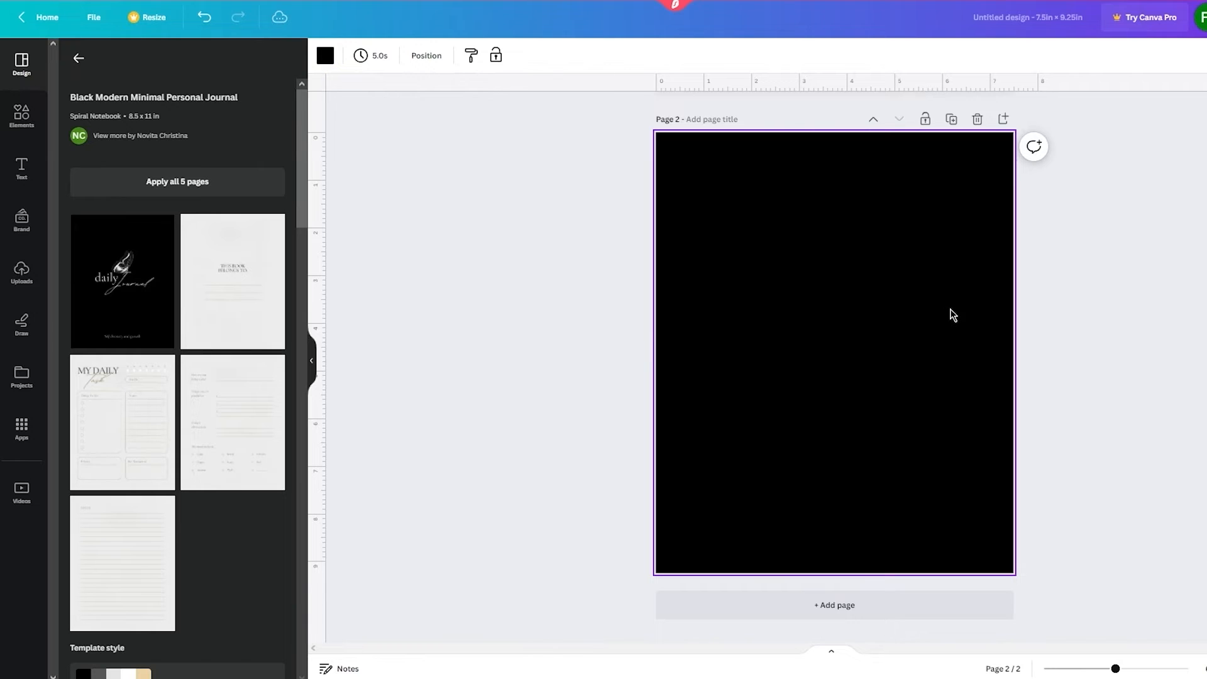
{"action": "scroll", "coordinate": [1059, 299], "scroll_direction": "up", "scroll_amount": 5}
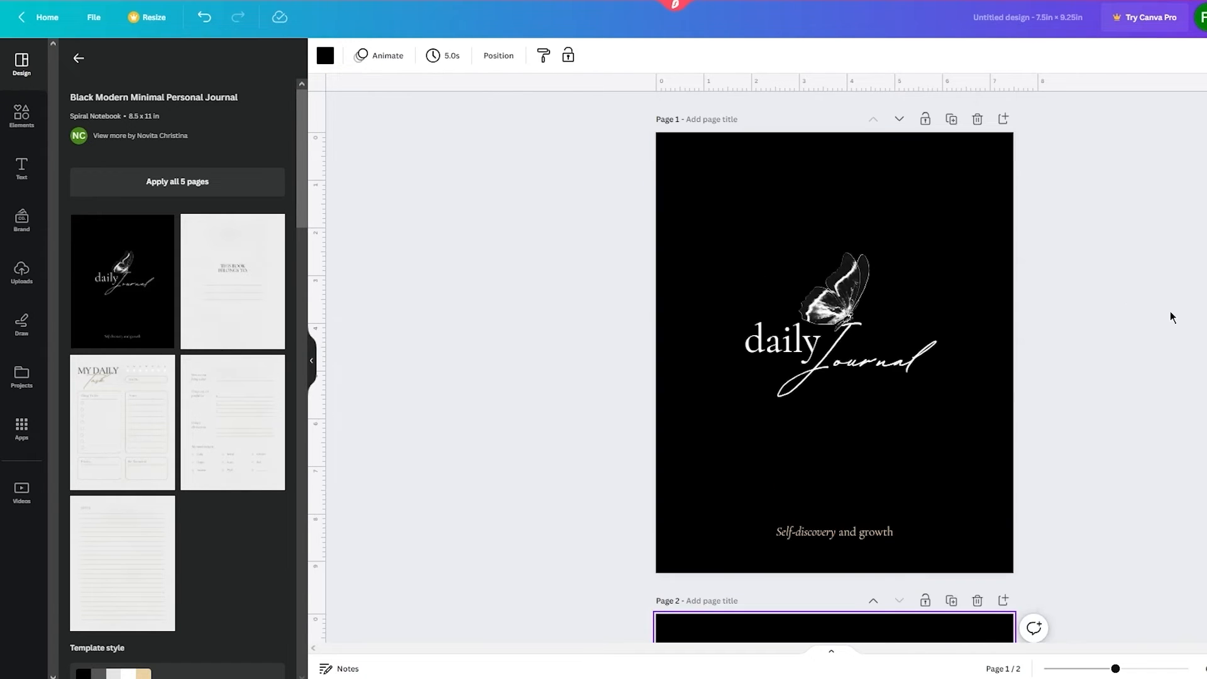
{"action": "left_click_drag", "start_coordinate": [576, 152], "coordinate": [1206, 492]}
{"action": "left_click", "coordinate": [1157, 256]}
Step: Try a small three-flower graphic in the cover's upper-left corner with its two upper flowers recolored white, and remove it
{"action": "left_click", "coordinate": [21, 115]}
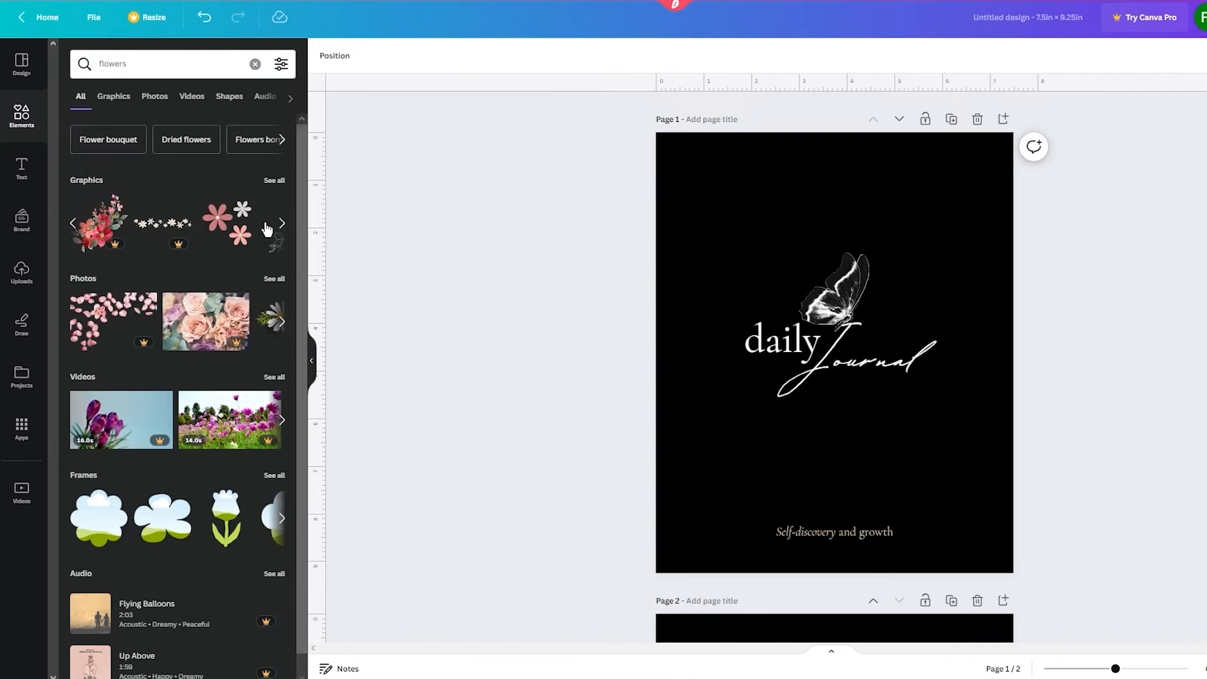
{"action": "left_click", "coordinate": [220, 225]}
{"action": "left_click_drag", "start_coordinate": [808, 363], "coordinate": [718, 235]}
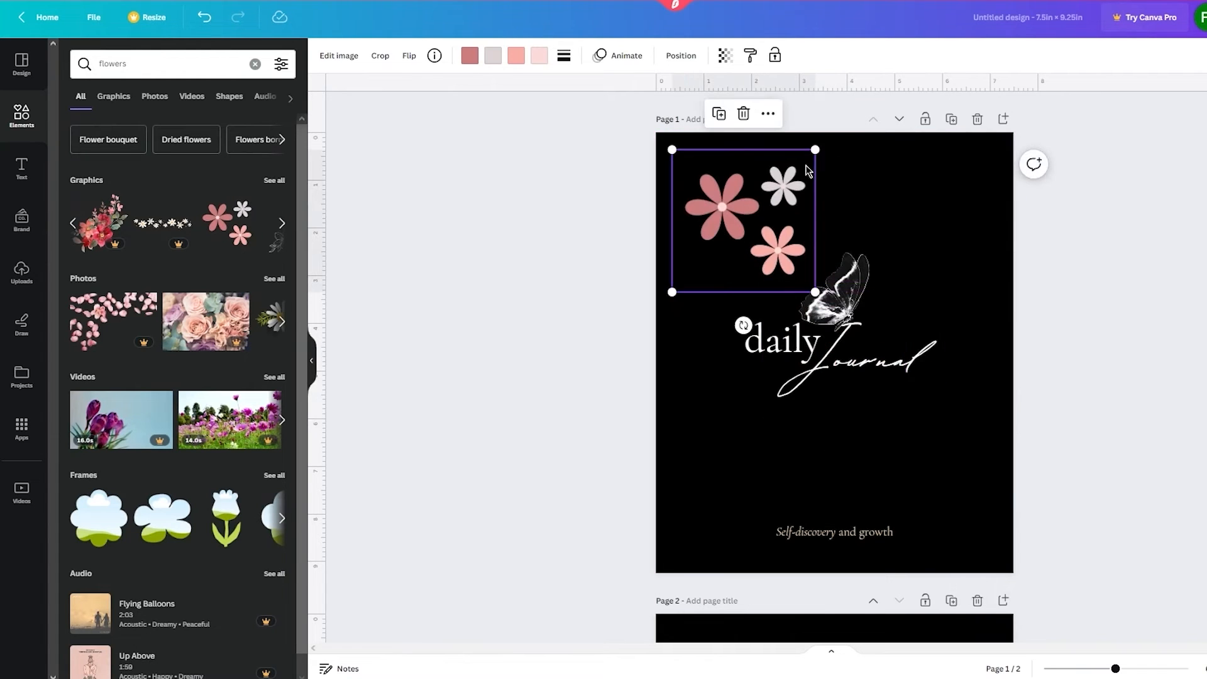
{"action": "left_click_drag", "start_coordinate": [816, 149], "coordinate": [709, 157]}
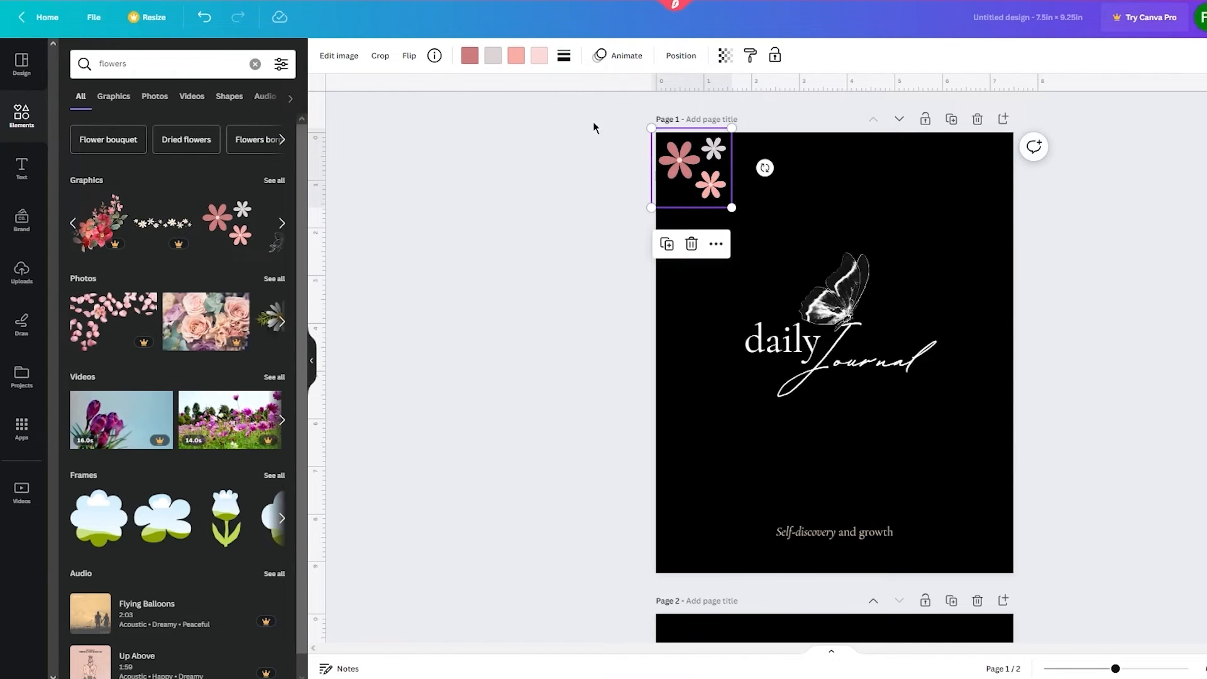
{"action": "left_click", "coordinate": [469, 55]}
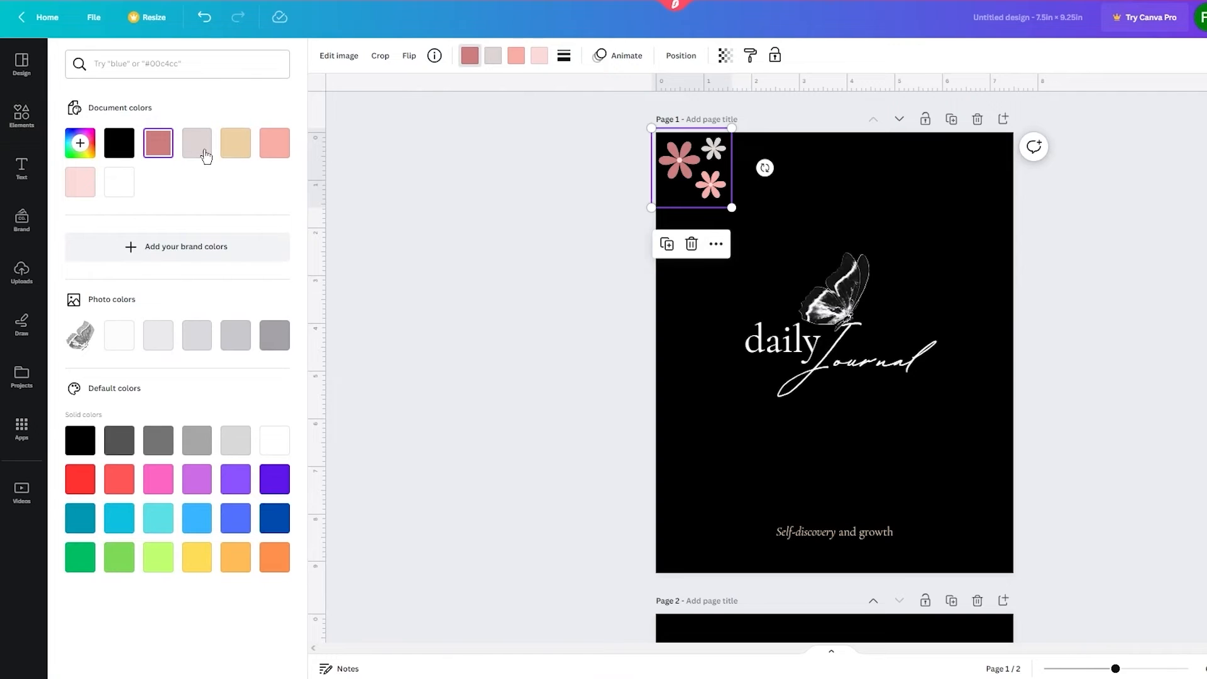
{"action": "left_click", "coordinate": [118, 183]}
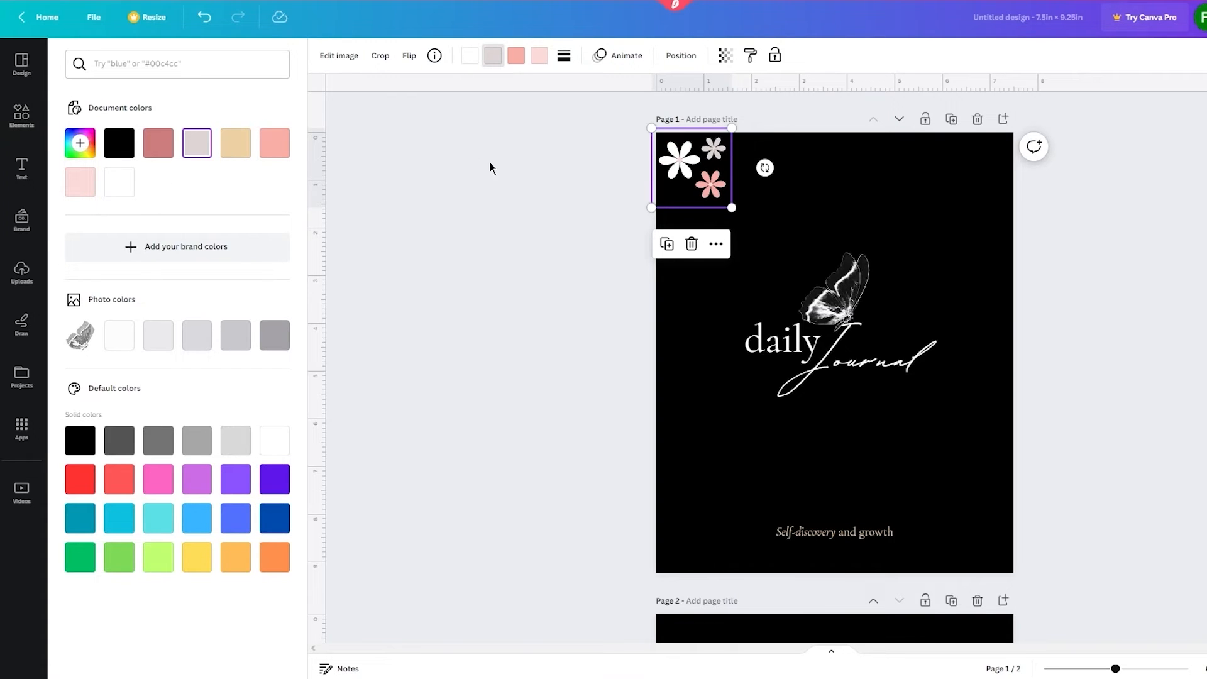
{"action": "left_click", "coordinate": [120, 187]}
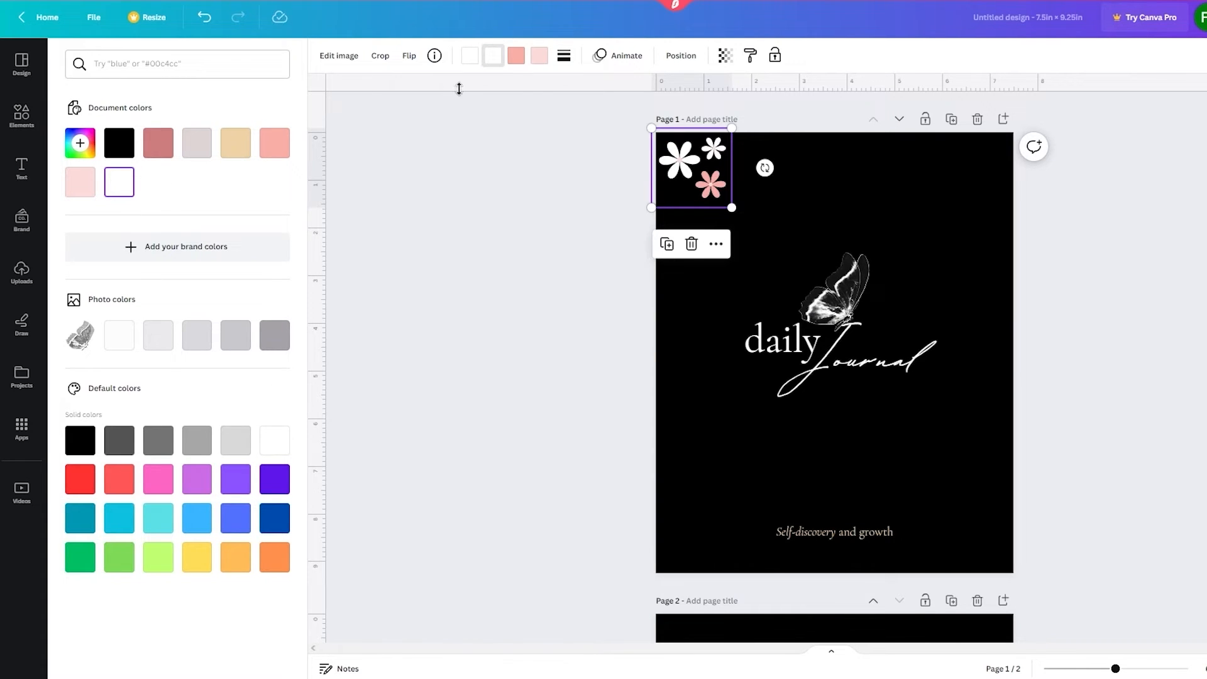
{"action": "key", "text": "Escape"}
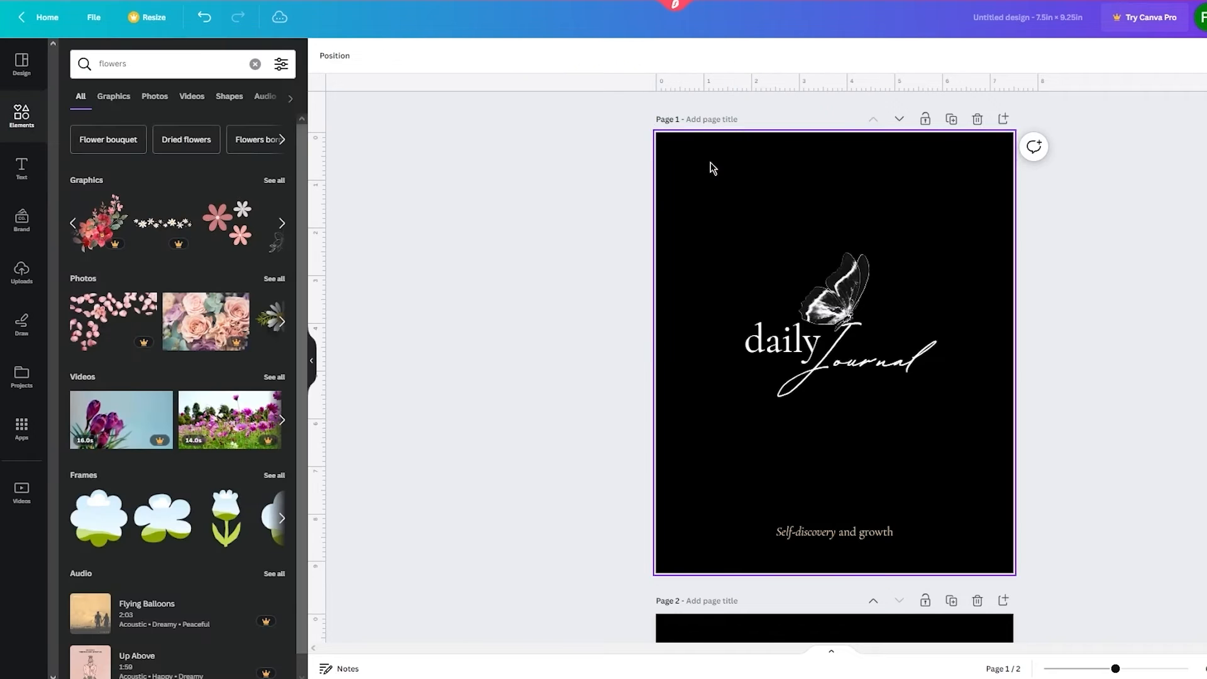
Step: Add the line-art floral branch graphic to page 1 and recolor it white
{"action": "left_click", "coordinate": [282, 223]}
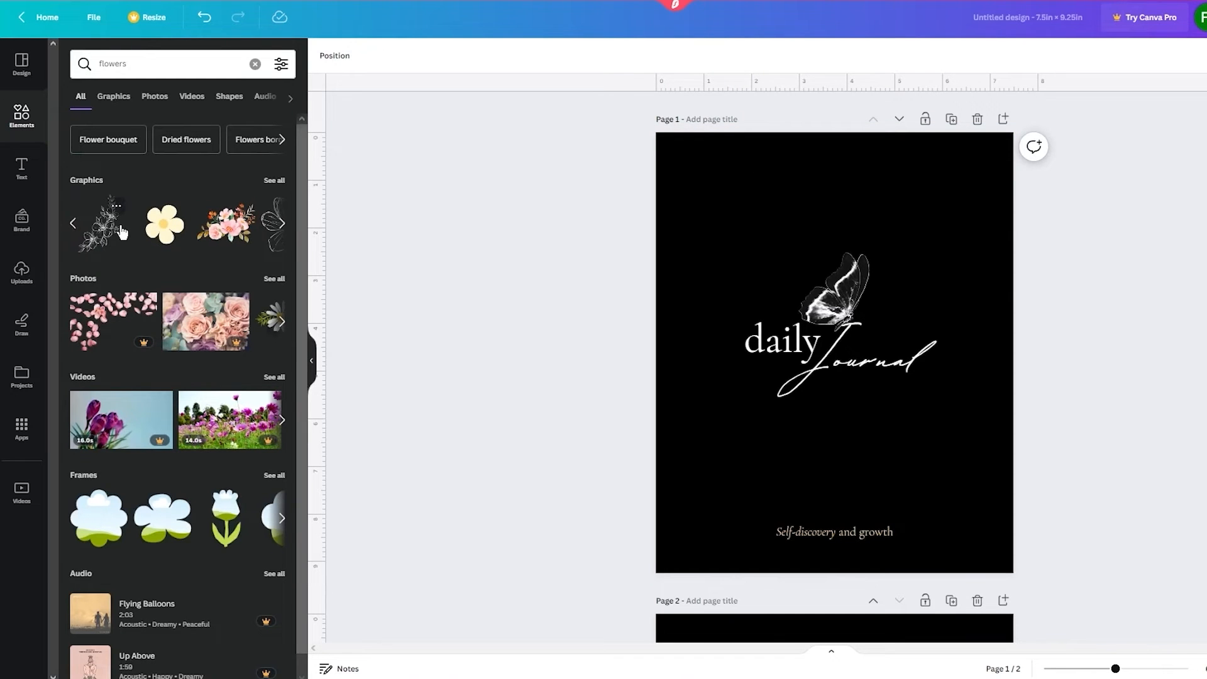
{"action": "left_click", "coordinate": [118, 227]}
{"action": "left_click_drag", "start_coordinate": [885, 281], "coordinate": [980, 173]}
{"action": "left_click", "coordinate": [470, 55]}
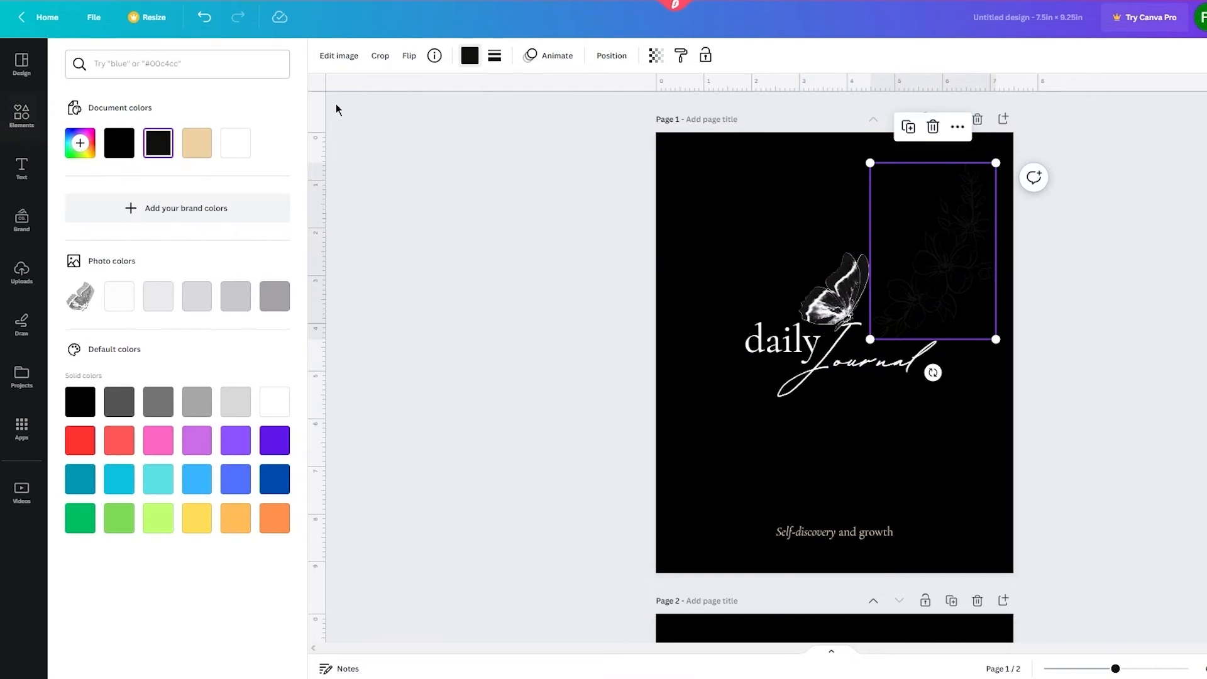
{"action": "left_click", "coordinate": [237, 141]}
{"action": "key", "text": "Escape"}
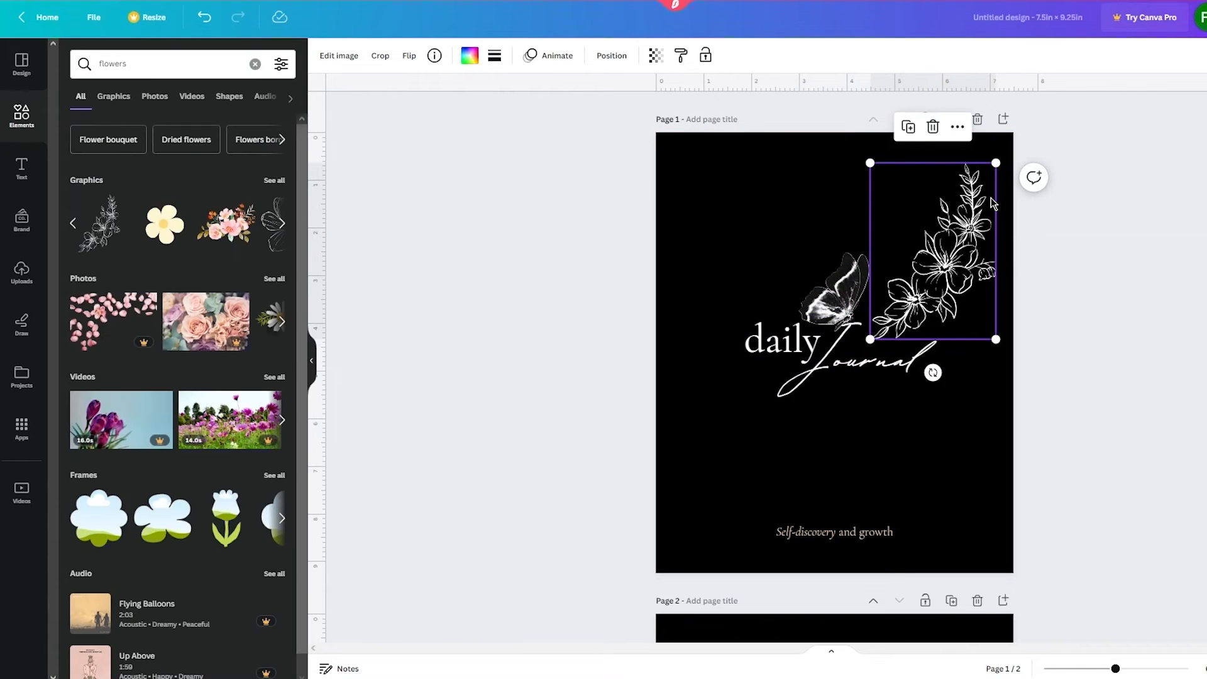
Step: Shrink the white floral branch slightly and place it in the lower-right corner of the cover
{"action": "left_click_drag", "start_coordinate": [994, 164], "coordinate": [973, 194]}
{"action": "left_click_drag", "start_coordinate": [948, 256], "coordinate": [986, 455]}
{"action": "left_click", "coordinate": [1054, 490]}
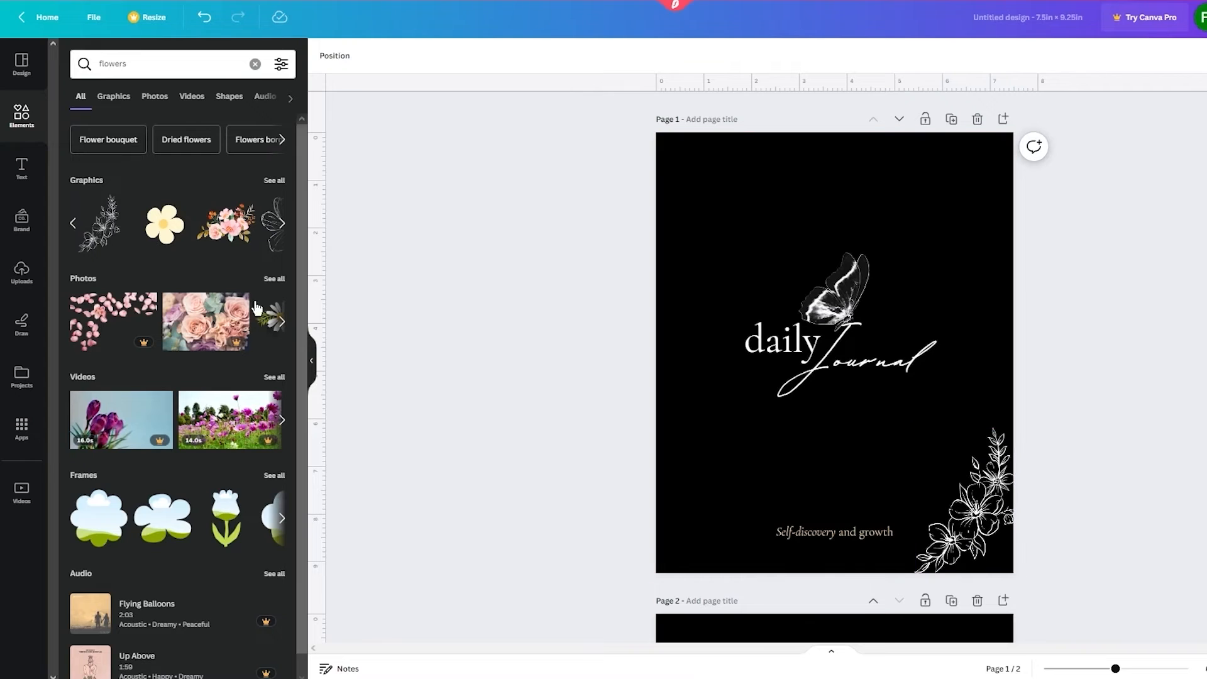
Step: Add a second line-art floral branch to page 1 and recolor it white
{"action": "left_click", "coordinate": [77, 233]}
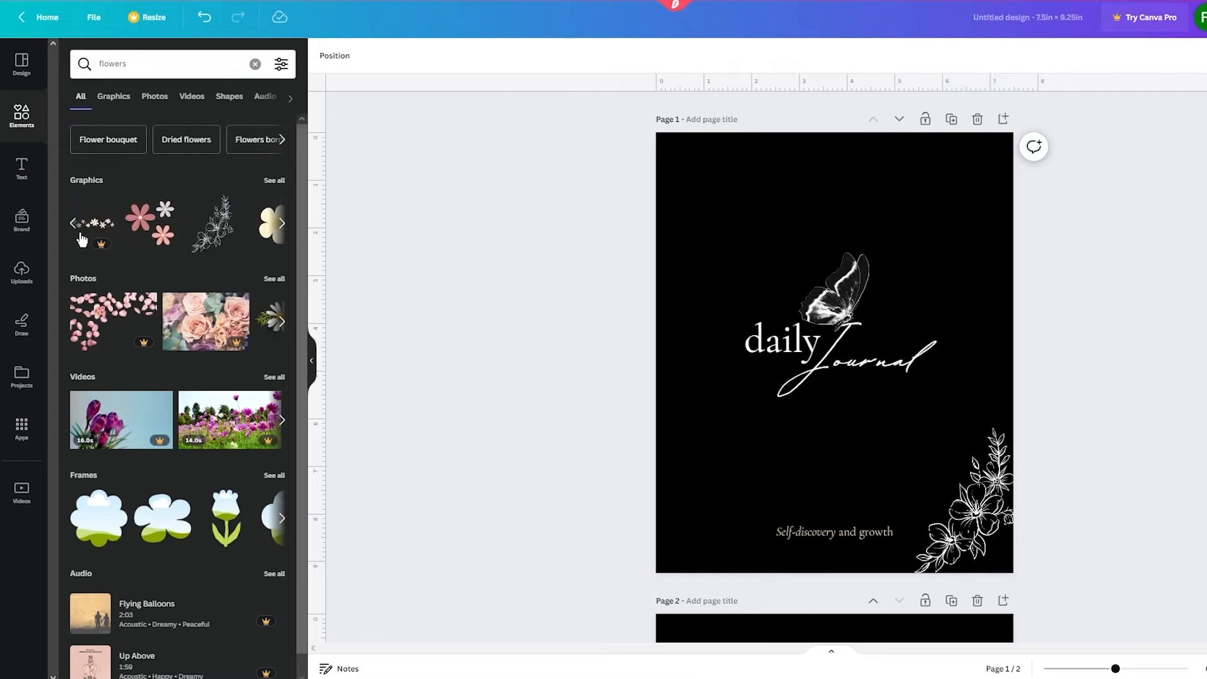
{"action": "left_click", "coordinate": [277, 232]}
{"action": "left_click", "coordinate": [112, 227]}
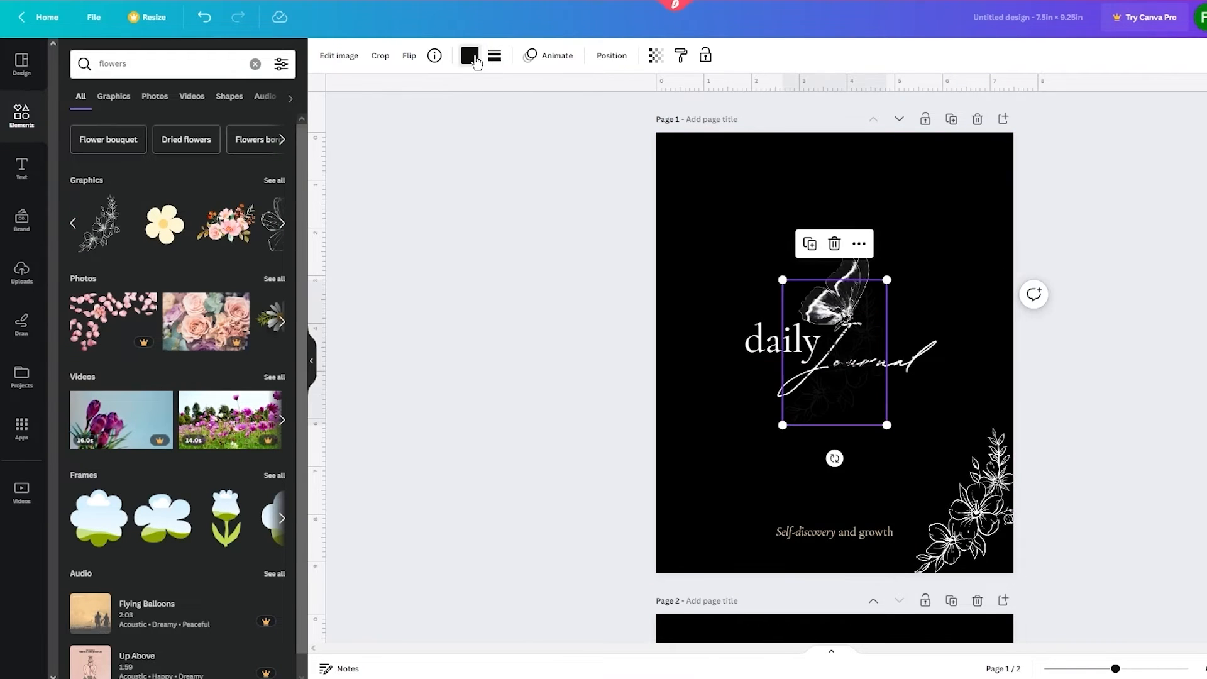
{"action": "left_click", "coordinate": [469, 56]}
{"action": "left_click", "coordinate": [236, 143]}
Step: Rotate the second floral branch by 180° and place it in the upper-left corner of the cover
{"action": "left_click_drag", "start_coordinate": [834, 458], "coordinate": [832, 186]}
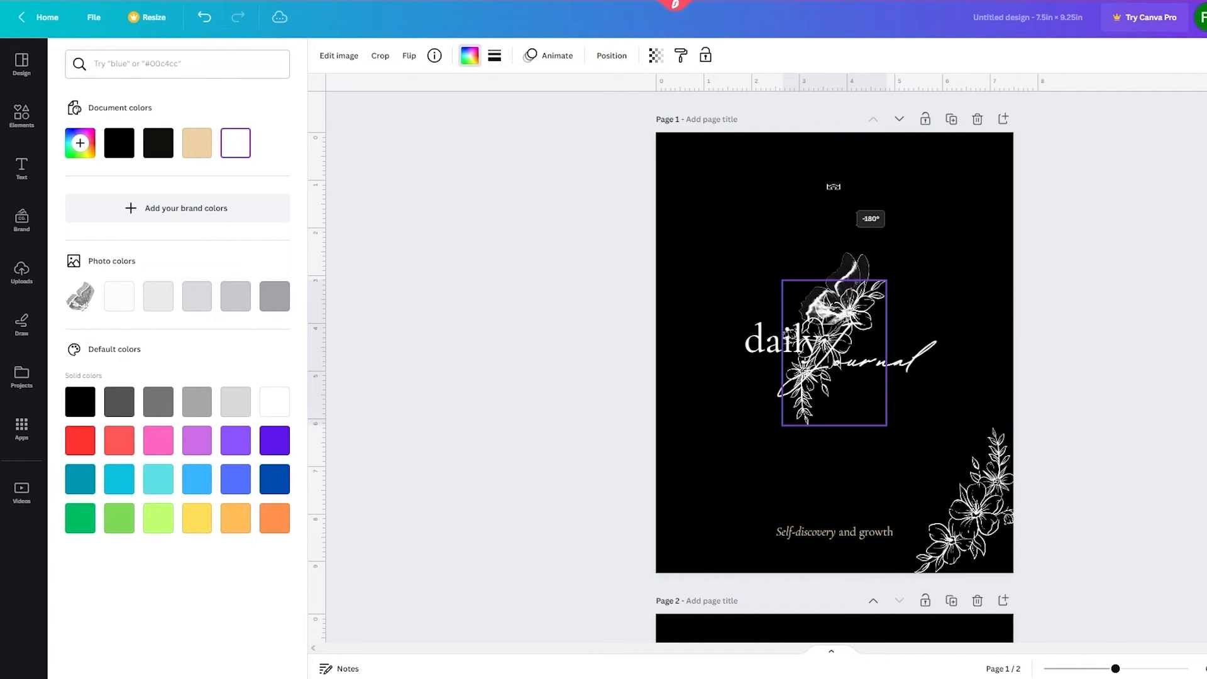
{"action": "left_click_drag", "start_coordinate": [863, 276], "coordinate": [740, 139]}
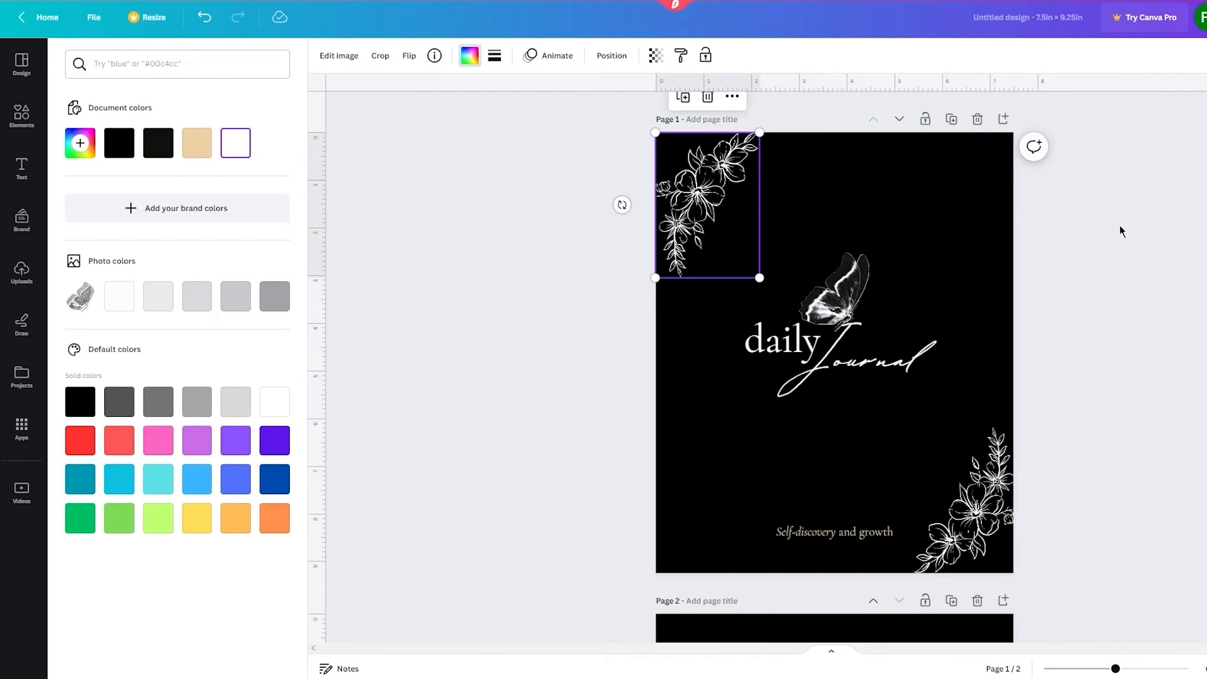
{"action": "left_click", "coordinate": [1121, 226]}
{"action": "left_click", "coordinate": [1129, 217]}
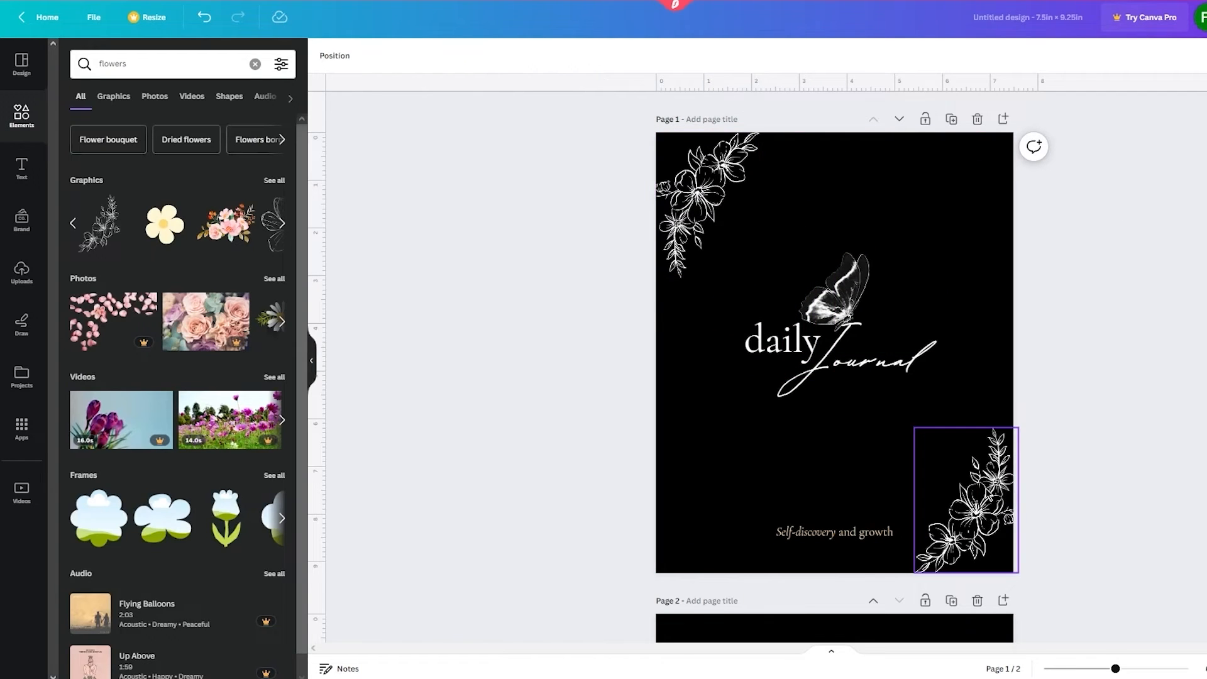
Step: Set the transparency of the floral branch in the cover's lower-right corner to about 81
{"action": "left_click", "coordinate": [933, 445]}
{"action": "left_click", "coordinate": [654, 60]}
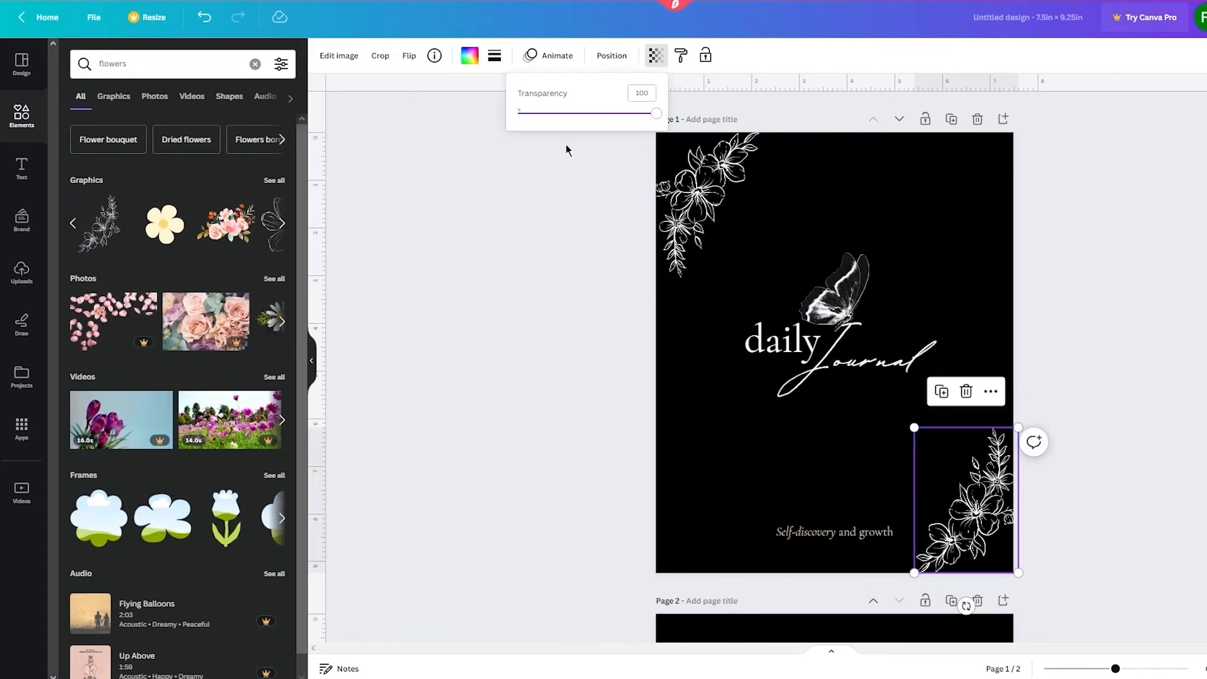
{"action": "mouse_move", "coordinate": [614, 113]}
{"action": "left_mouse_down"}
{"action": "mouse_move", "coordinate": [598, 114]}
{"action": "mouse_move", "coordinate": [631, 114]}
{"action": "left_mouse_up"}
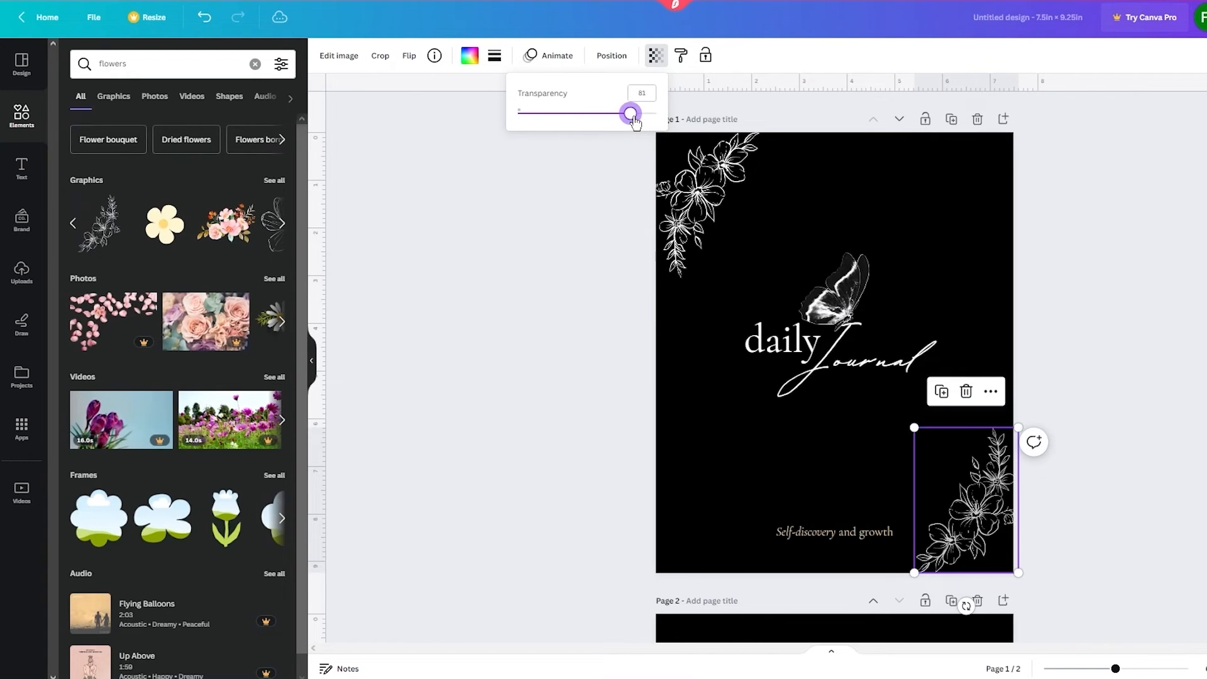
Step: Lower the opacity of the upper-left floral branch slightly to match the lower-right one
{"action": "left_click", "coordinate": [701, 201]}
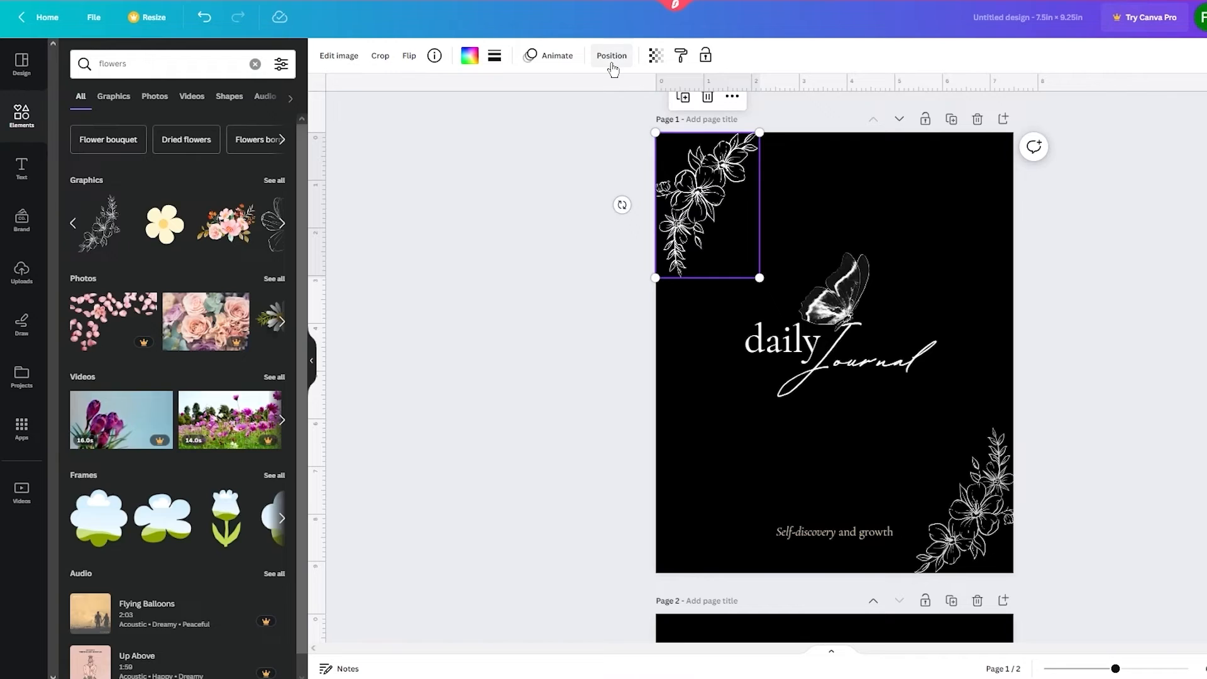
{"action": "left_click", "coordinate": [612, 55]}
{"action": "left_click", "coordinate": [550, 55]}
{"action": "left_click", "coordinate": [656, 55]}
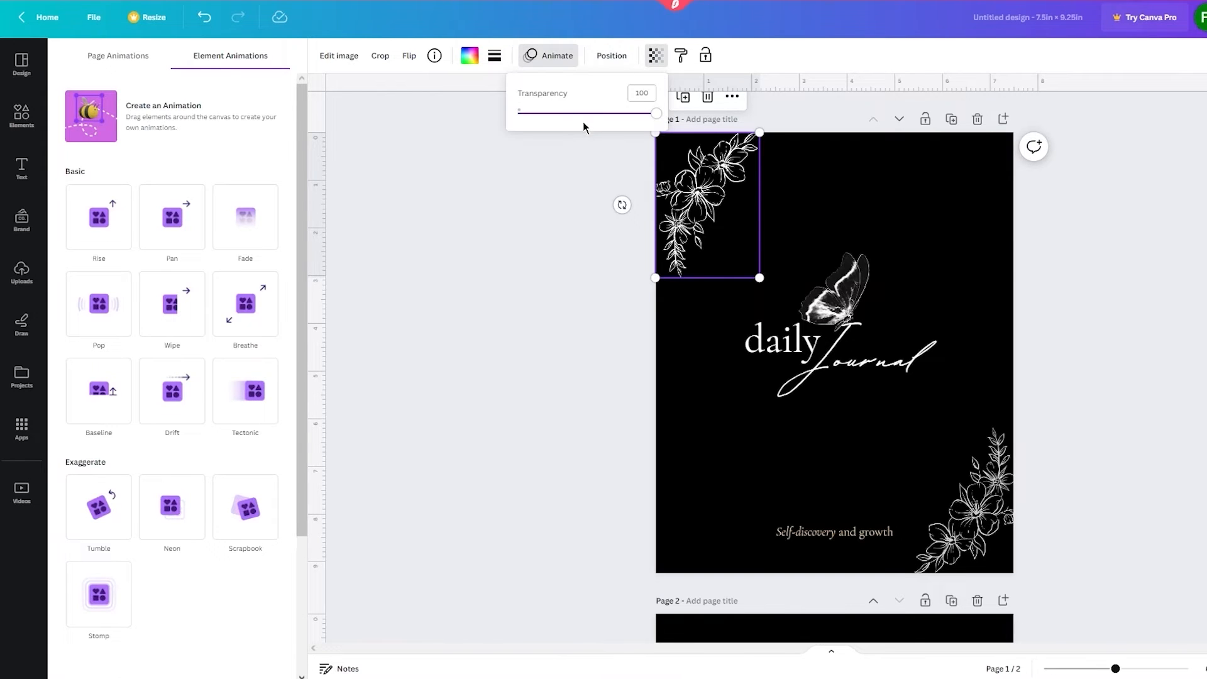
{"action": "left_click_drag", "start_coordinate": [584, 114], "coordinate": [621, 117]}
{"action": "left_click", "coordinate": [616, 188]}
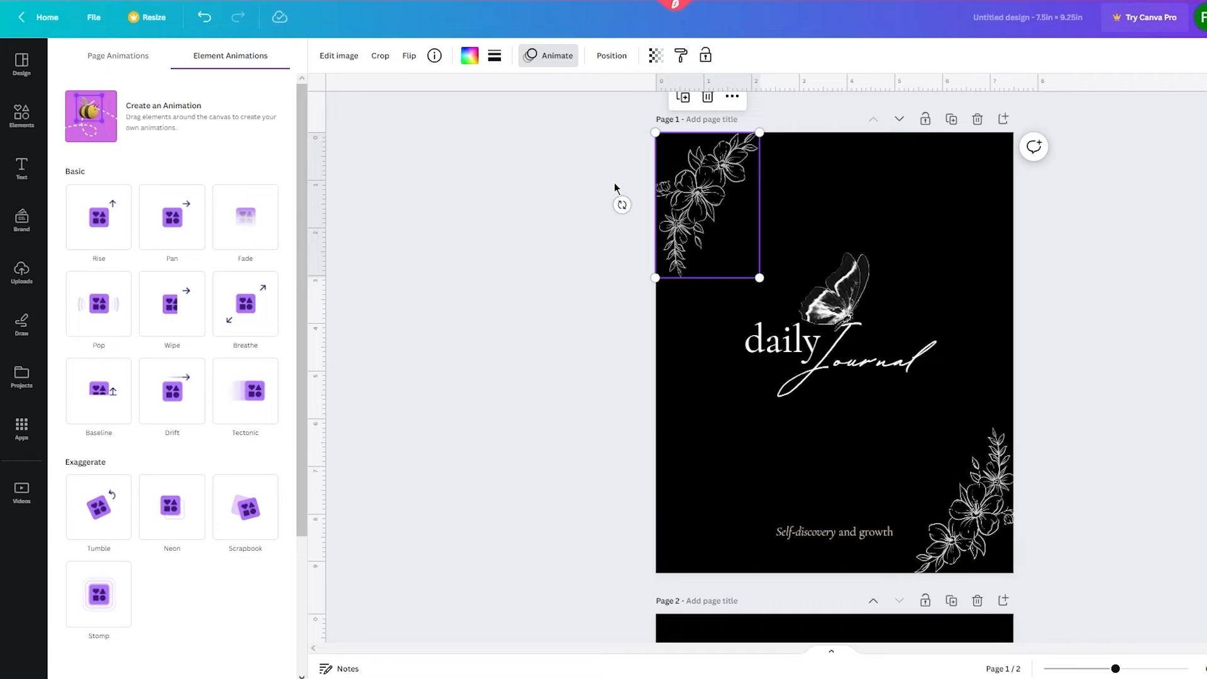
{"action": "left_click", "coordinate": [584, 189]}
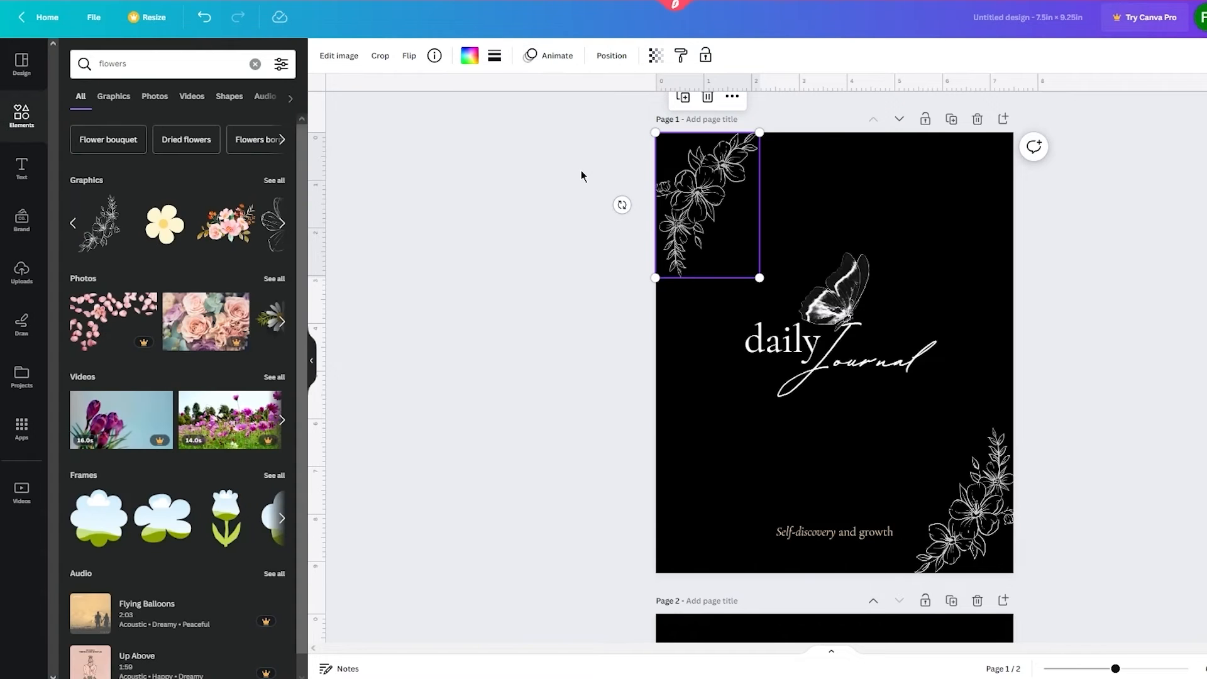
Step: Add the single line-art flower graphic from the flowers results to page 1 and recolor it white
{"action": "left_click", "coordinate": [282, 223]}
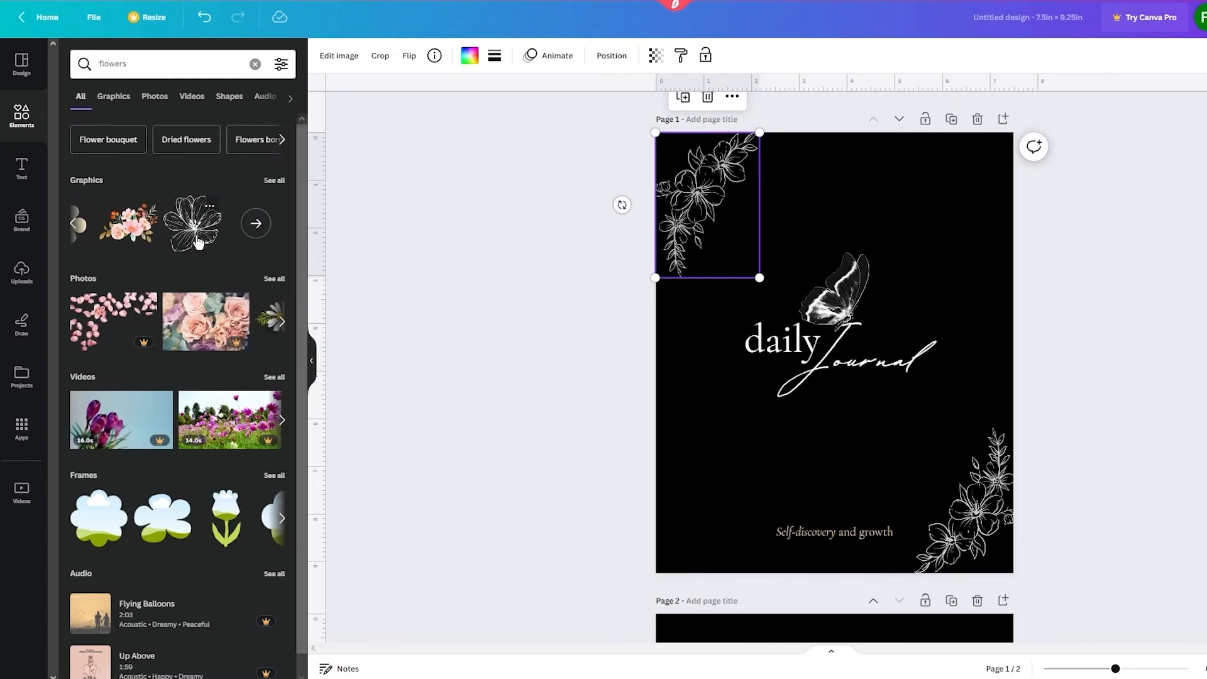
{"action": "left_click", "coordinate": [195, 220]}
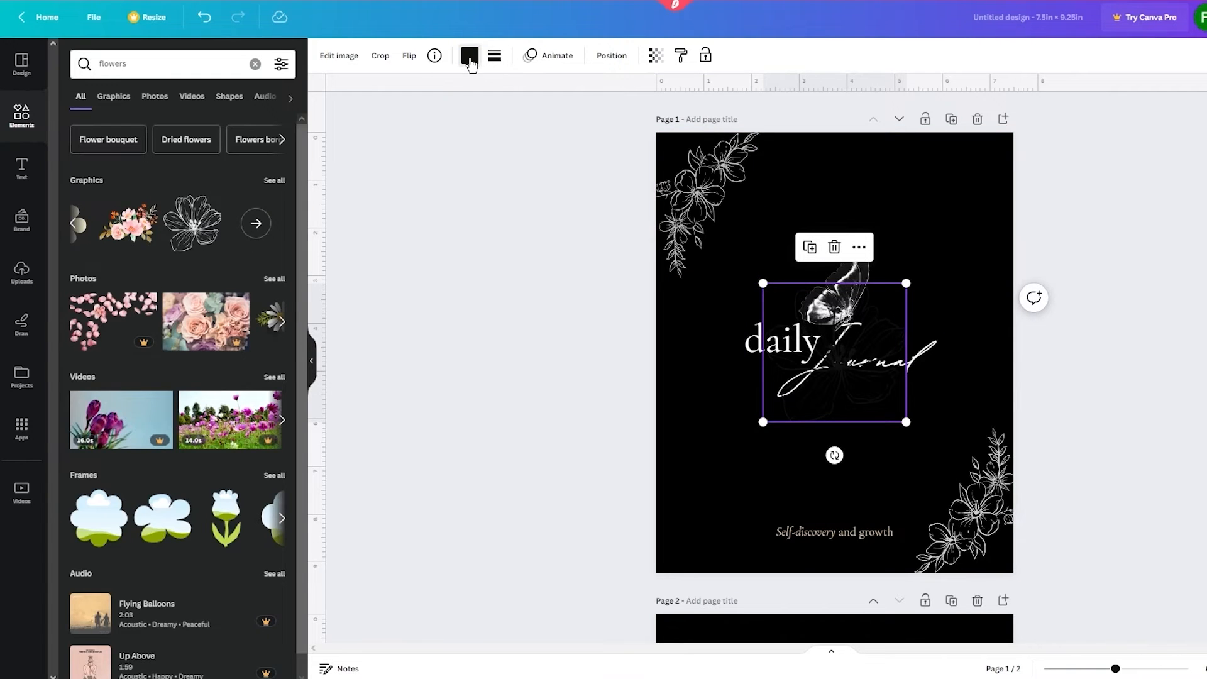
{"action": "left_click", "coordinate": [470, 56]}
{"action": "left_click", "coordinate": [235, 143]}
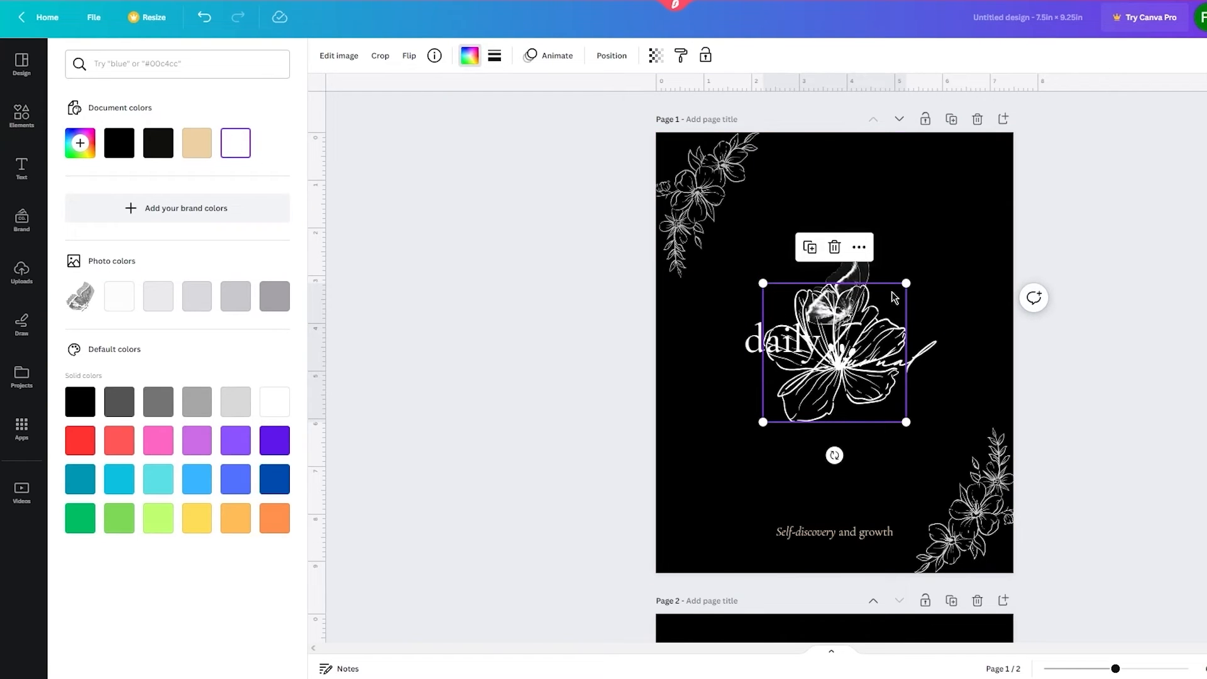
Step: Enlarge the white flower to about 5.3 x 5.1 in around the title and send it to the back
{"action": "mouse_move", "coordinate": [883, 325]}
{"action": "left_mouse_down"}
{"action": "mouse_move", "coordinate": [940, 282]}
{"action": "mouse_move", "coordinate": [863, 325]}
{"action": "left_mouse_up"}
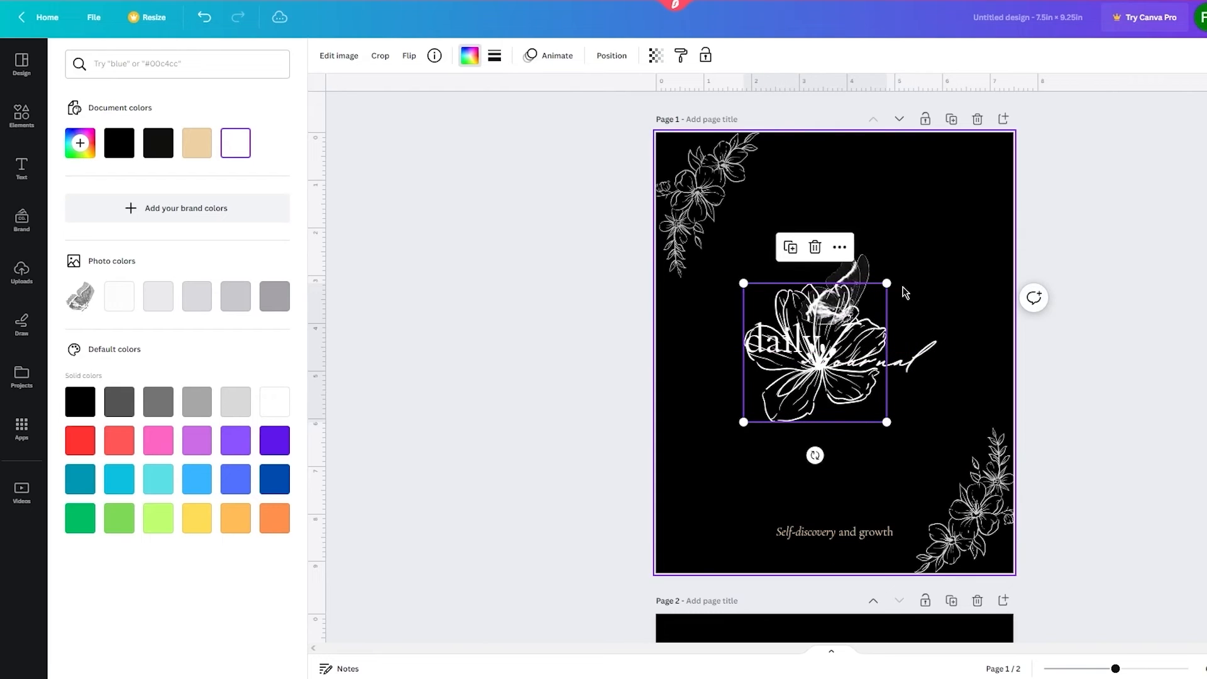
{"action": "left_click_drag", "start_coordinate": [887, 282], "coordinate": [941, 293]}
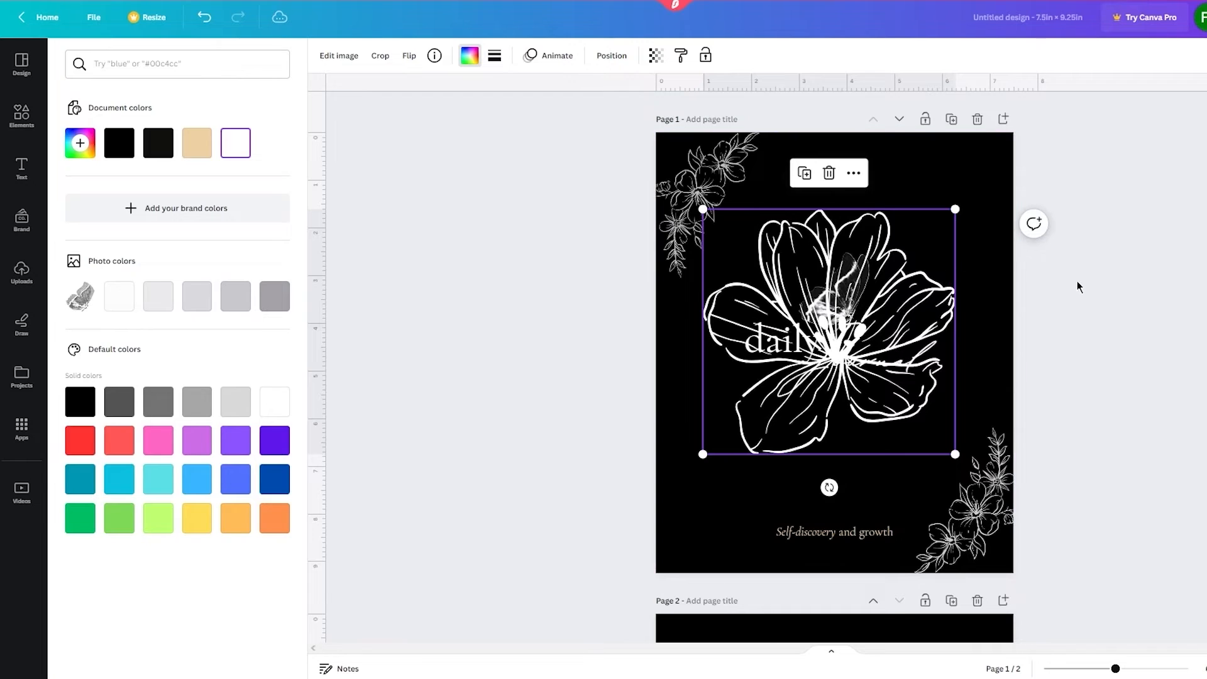
{"action": "left_click", "coordinate": [960, 287]}
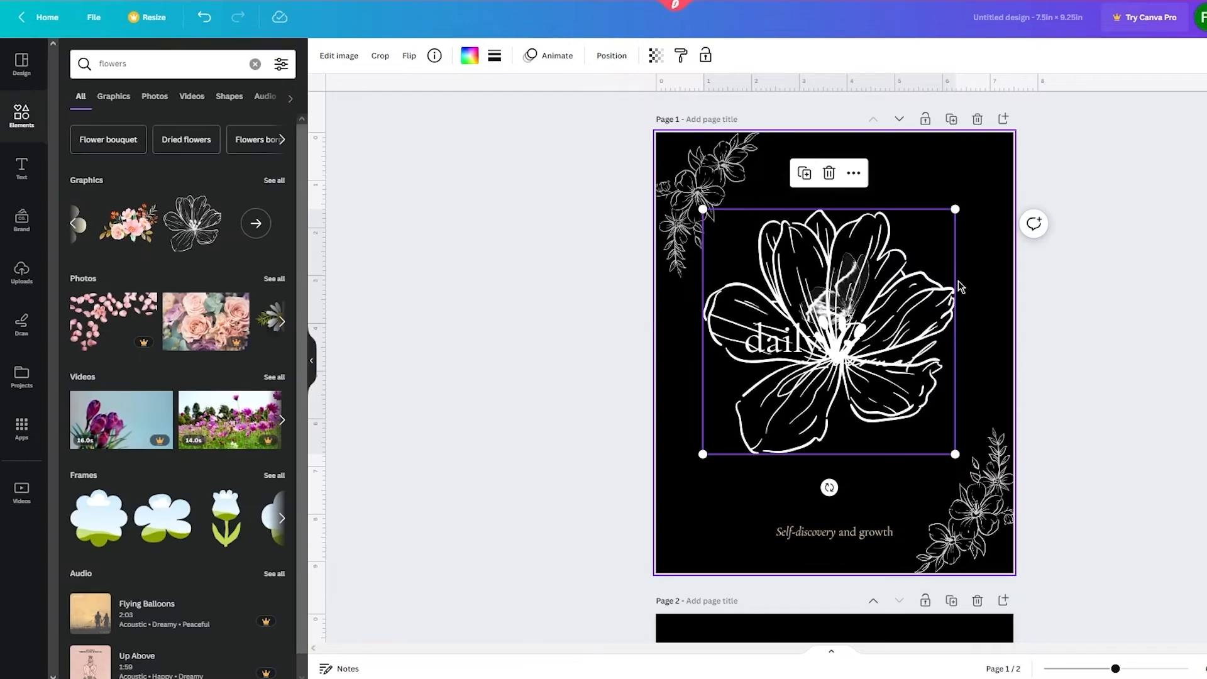
{"action": "left_click", "coordinate": [611, 56]}
{"action": "left_click", "coordinate": [213, 131]}
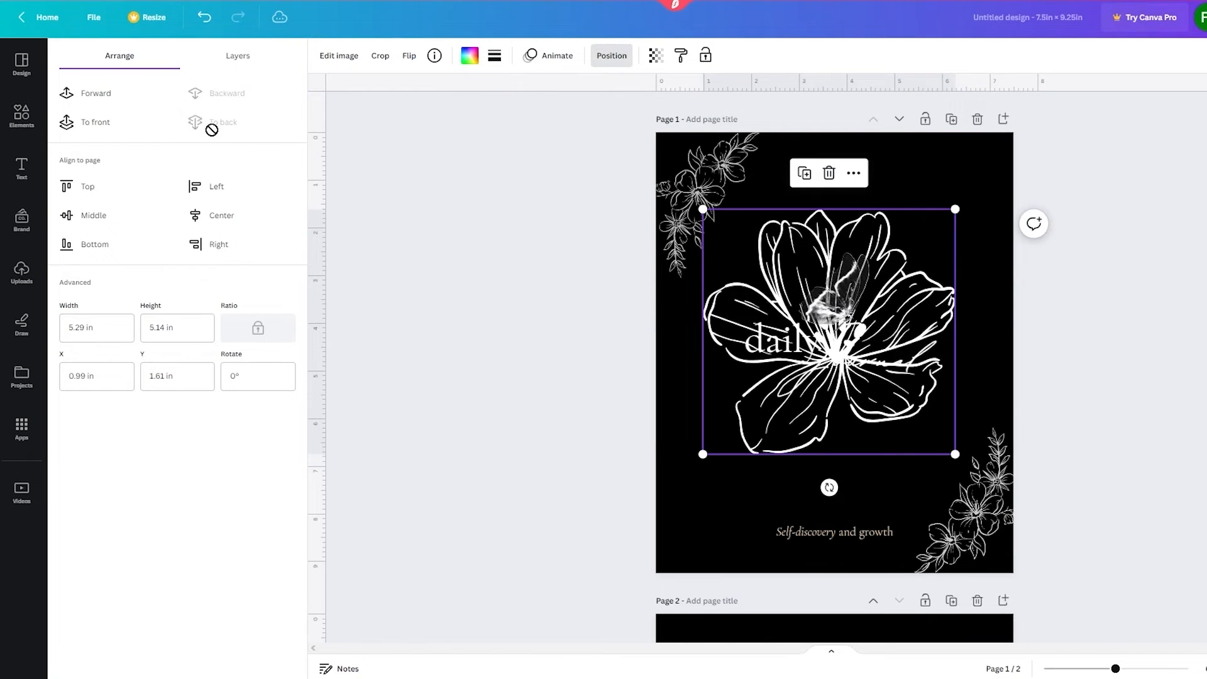
{"action": "left_click", "coordinate": [778, 261]}
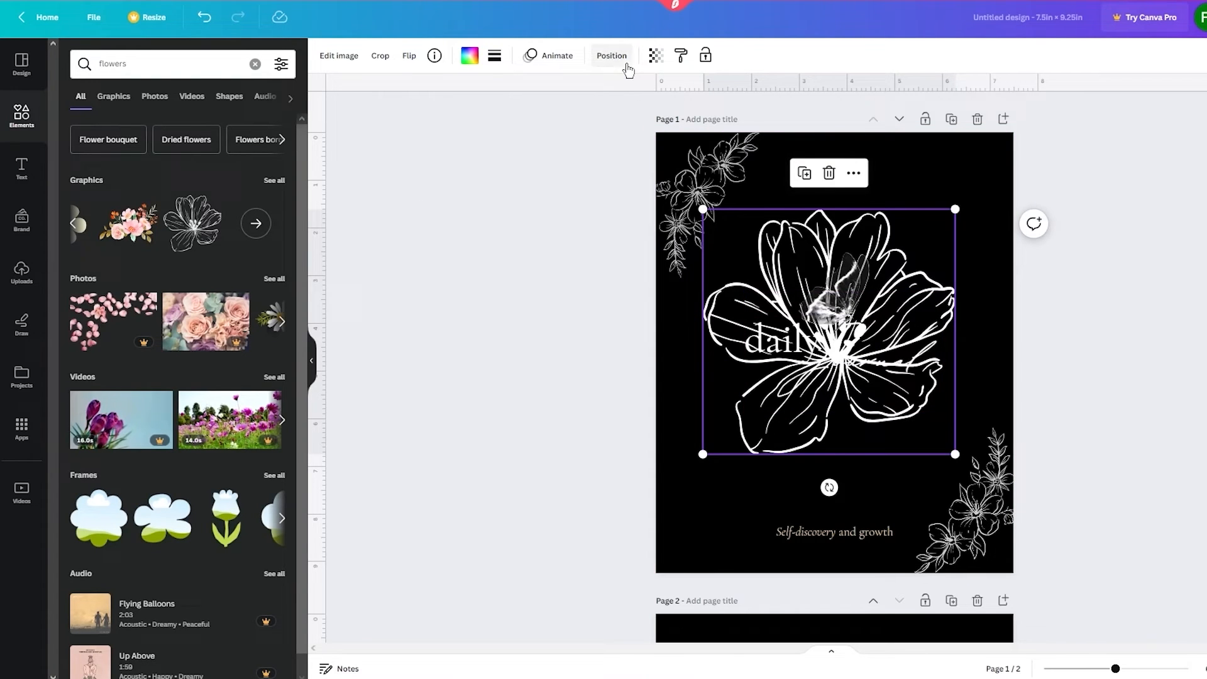
Step: Set the flower's transparency to 28, enlarge it to about 6.6 x 6.4 in and reposition it behind the title
{"action": "left_click", "coordinate": [654, 64]}
{"action": "left_click_drag", "start_coordinate": [628, 121], "coordinate": [558, 135]}
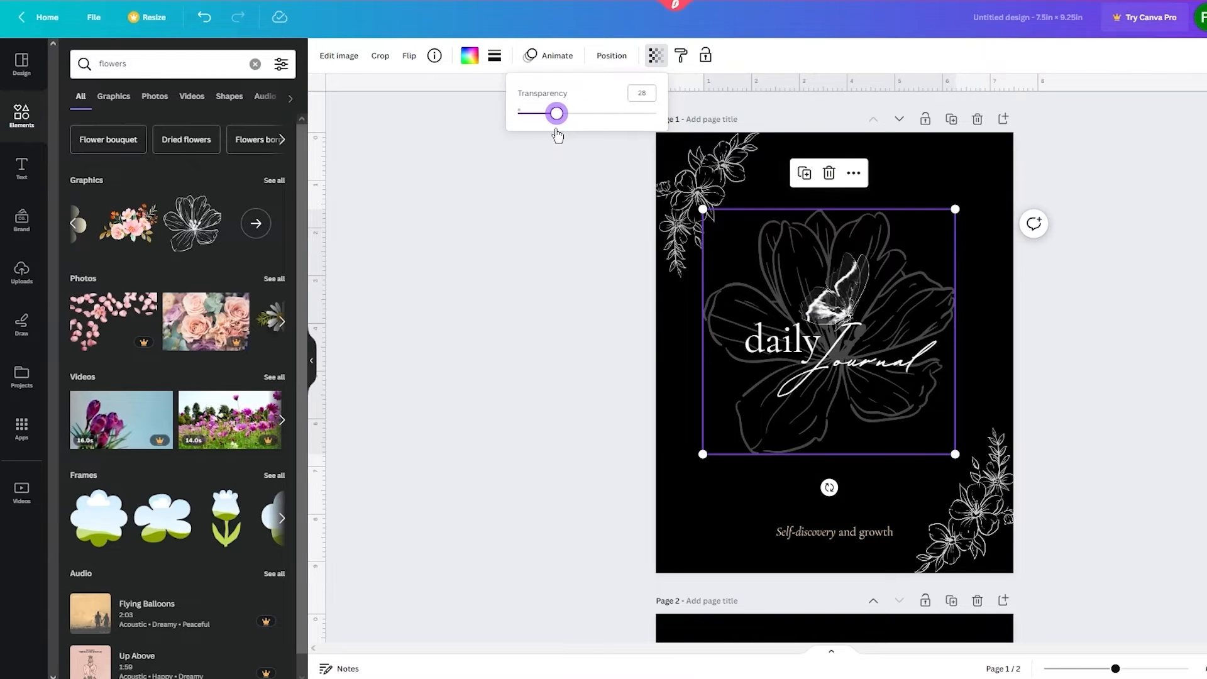
{"action": "left_click_drag", "start_coordinate": [955, 208], "coordinate": [1062, 194]}
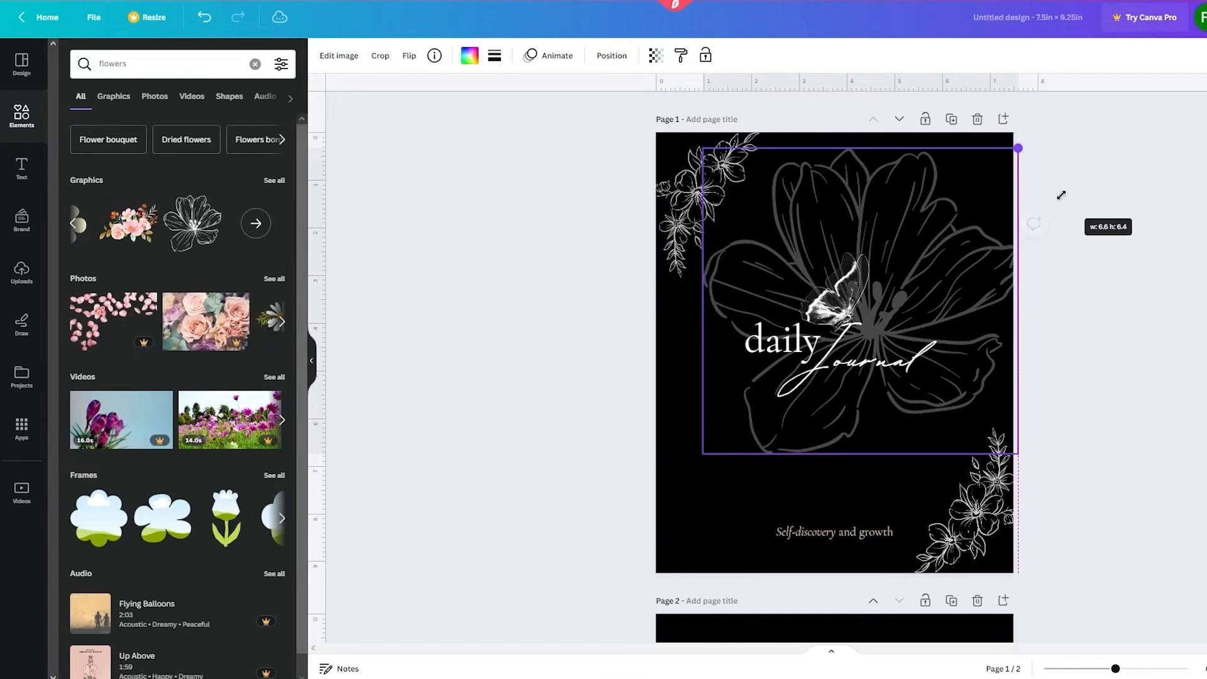
{"action": "left_click_drag", "start_coordinate": [985, 244], "coordinate": [911, 267]}
{"action": "left_click", "coordinate": [1097, 283]}
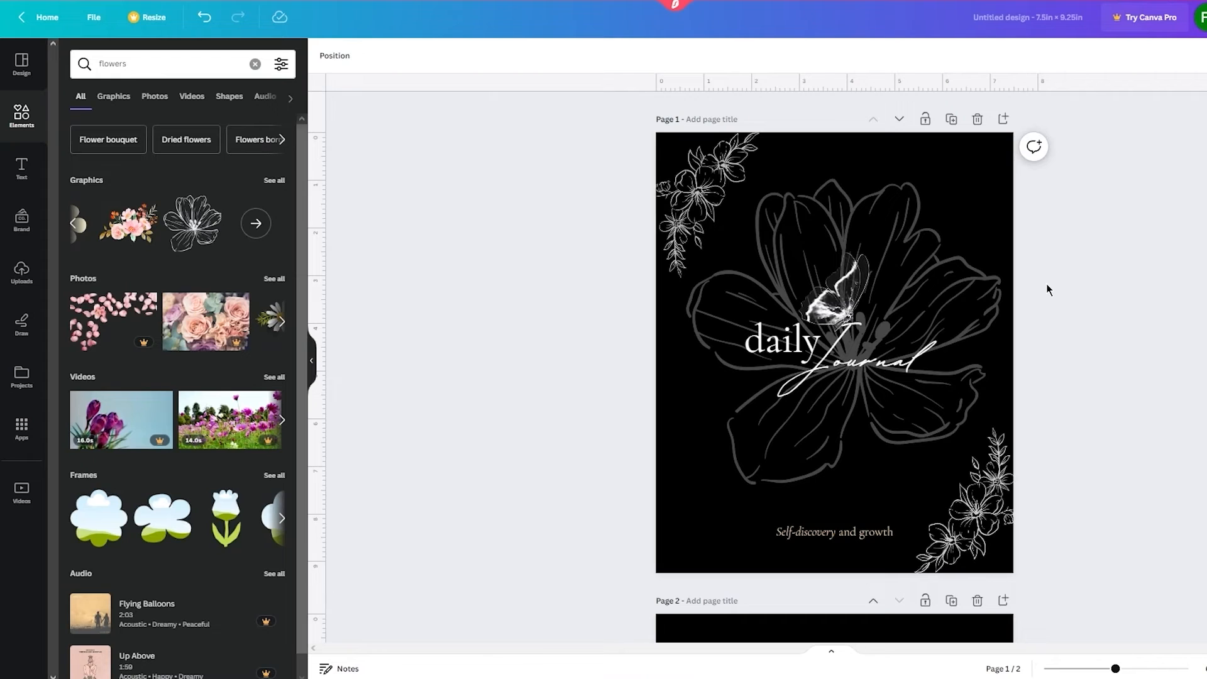
Step: Reduce the large flower's opacity a little more and move it slightly down to center it horizontally on the cover
{"action": "left_click", "coordinate": [850, 252]}
{"action": "left_click", "coordinate": [656, 56]}
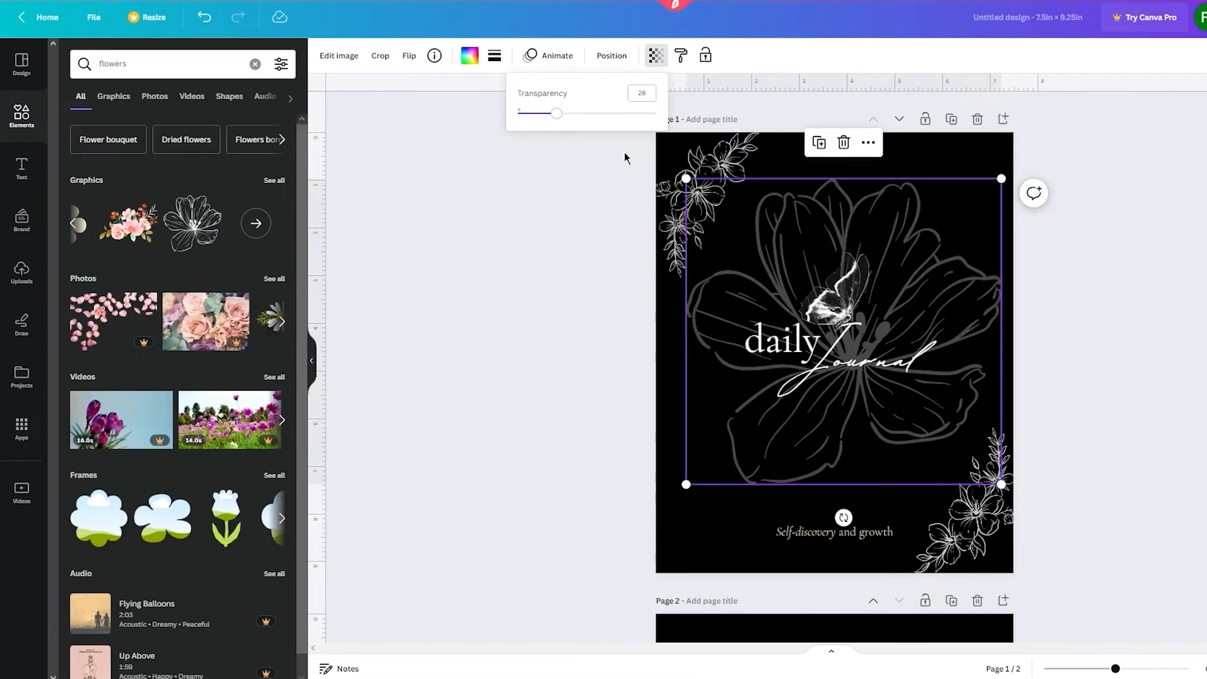
{"action": "left_click_drag", "start_coordinate": [559, 120], "coordinate": [550, 123]}
{"action": "left_click", "coordinate": [565, 206]}
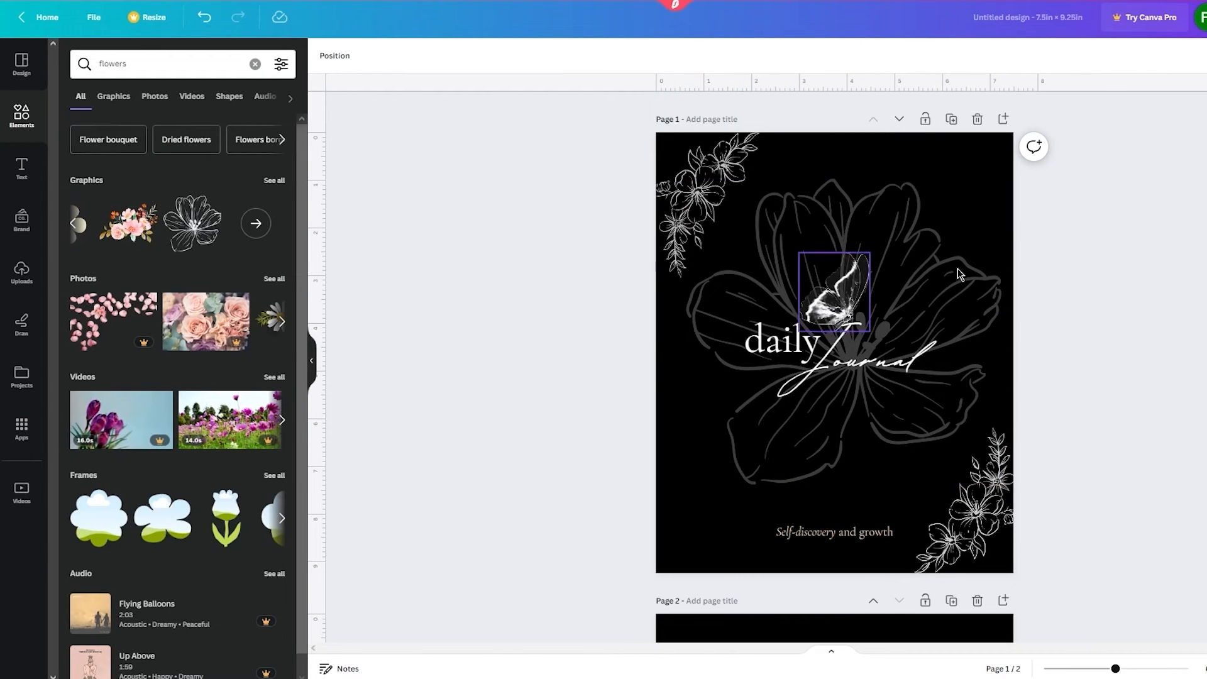
{"action": "left_click_drag", "start_coordinate": [991, 262], "coordinate": [982, 279]}
{"action": "left_click", "coordinate": [1119, 289]}
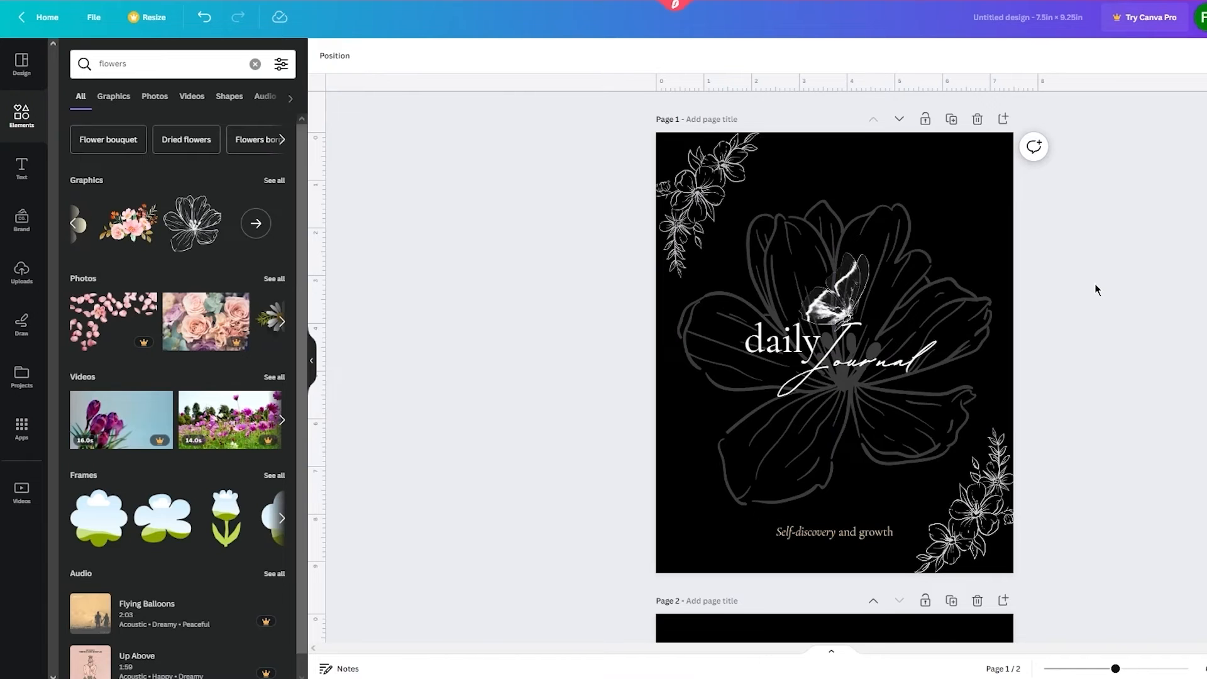
Step: Copy the large faded flower from page 1 onto the black page 2
{"action": "scroll", "coordinate": [1145, 310], "scroll_direction": "down", "scroll_amount": 6}
{"action": "scroll", "coordinate": [1145, 308], "scroll_direction": "down", "scroll_amount": 1}
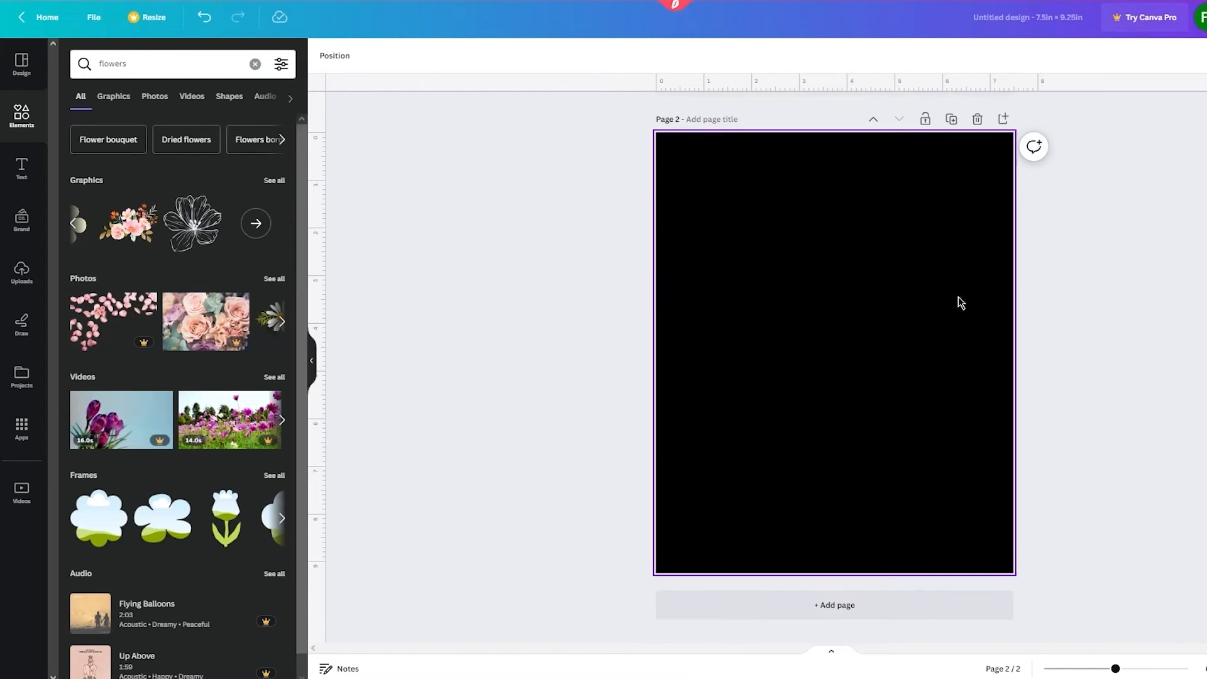
{"action": "left_click", "coordinate": [872, 355]}
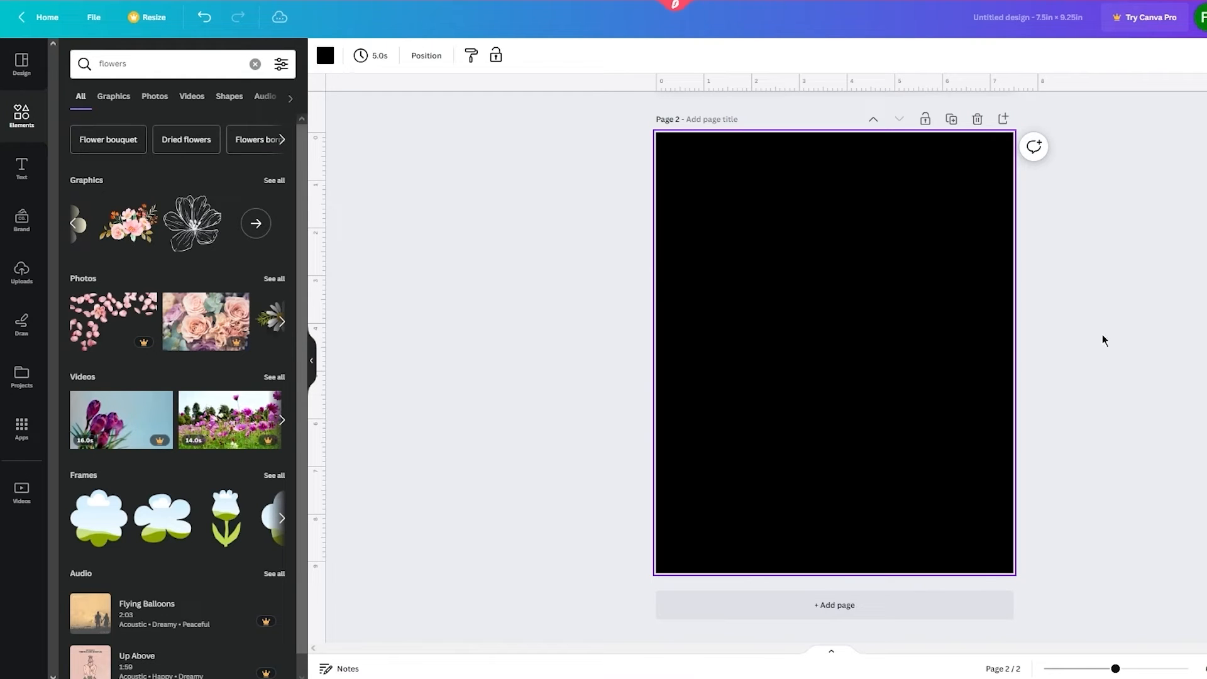
{"action": "scroll", "coordinate": [733, 221], "scroll_direction": "up", "scroll_amount": 3}
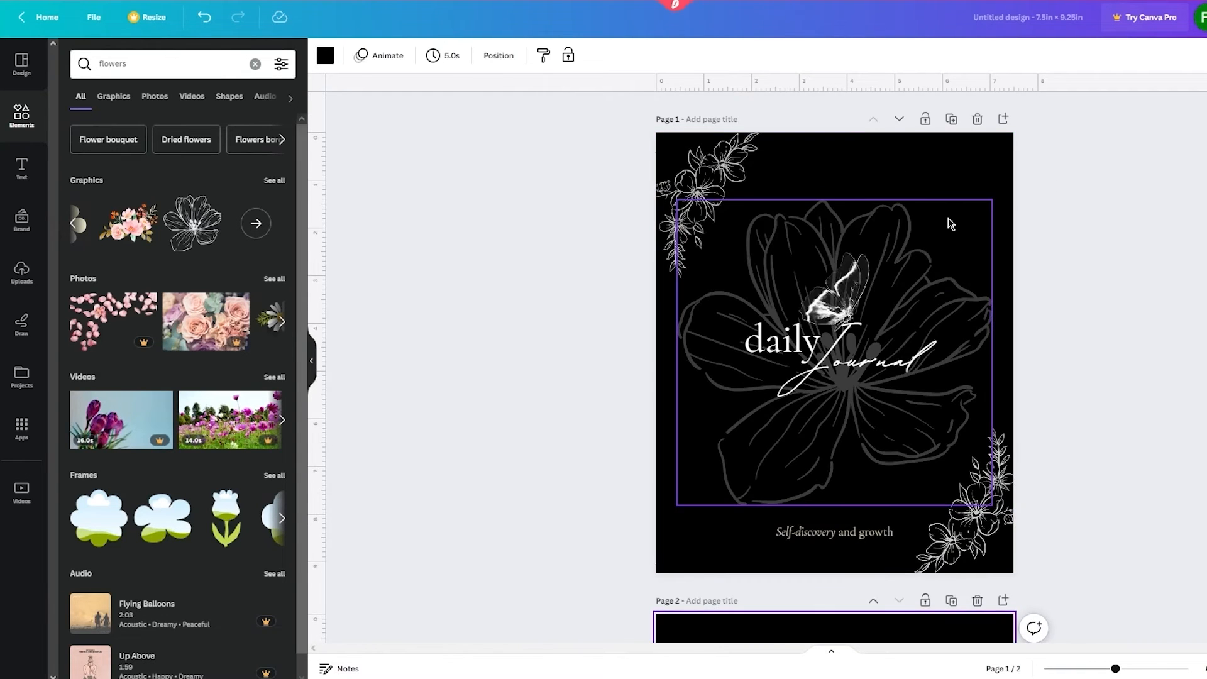
{"action": "left_click", "coordinate": [941, 269]}
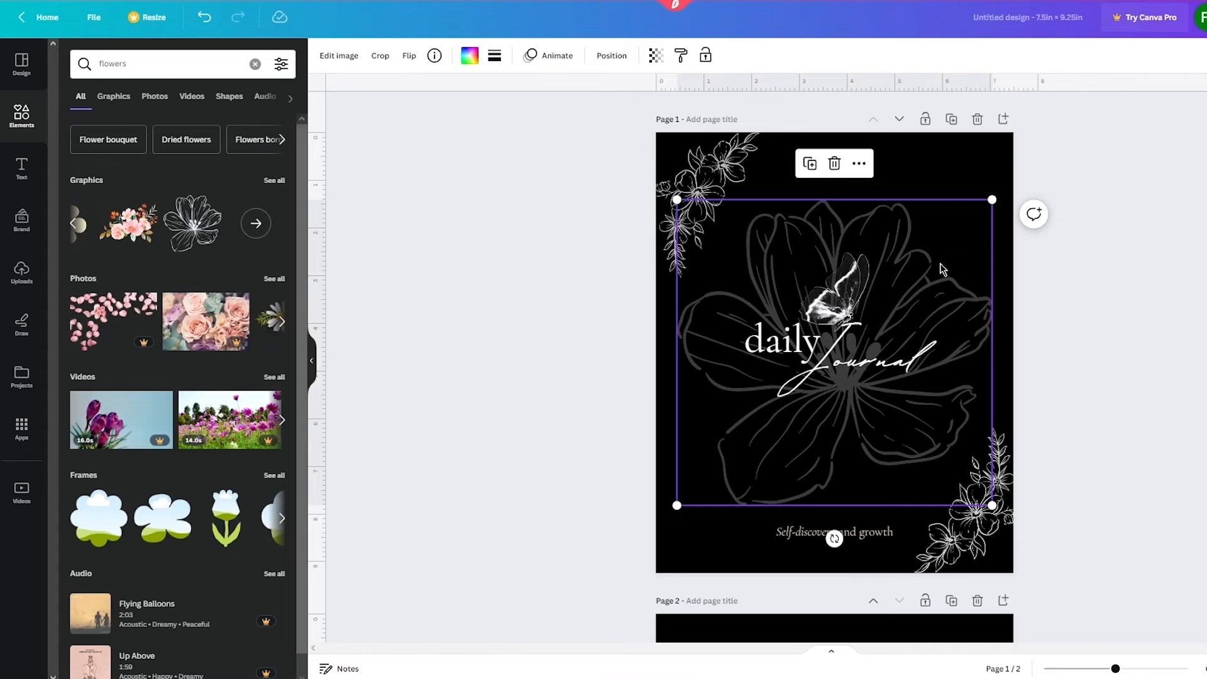
{"action": "scroll", "coordinate": [942, 269], "scroll_direction": "down", "scroll_amount": 5}
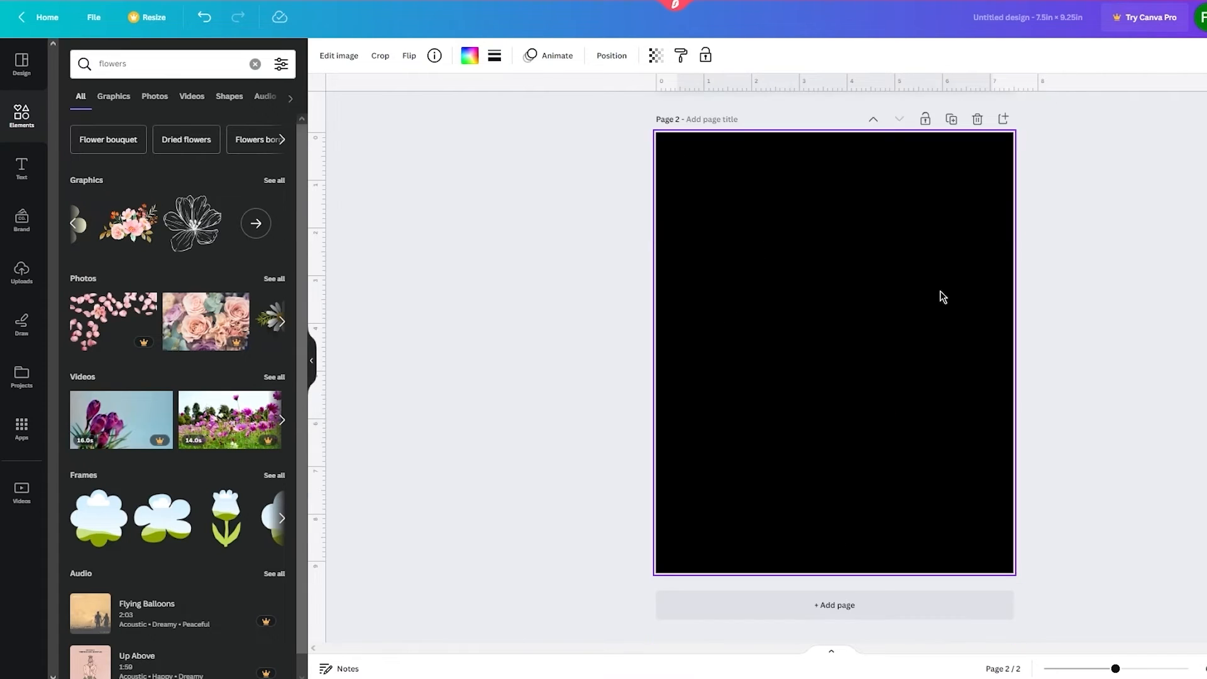
{"action": "key", "text": "ctrl+v"}
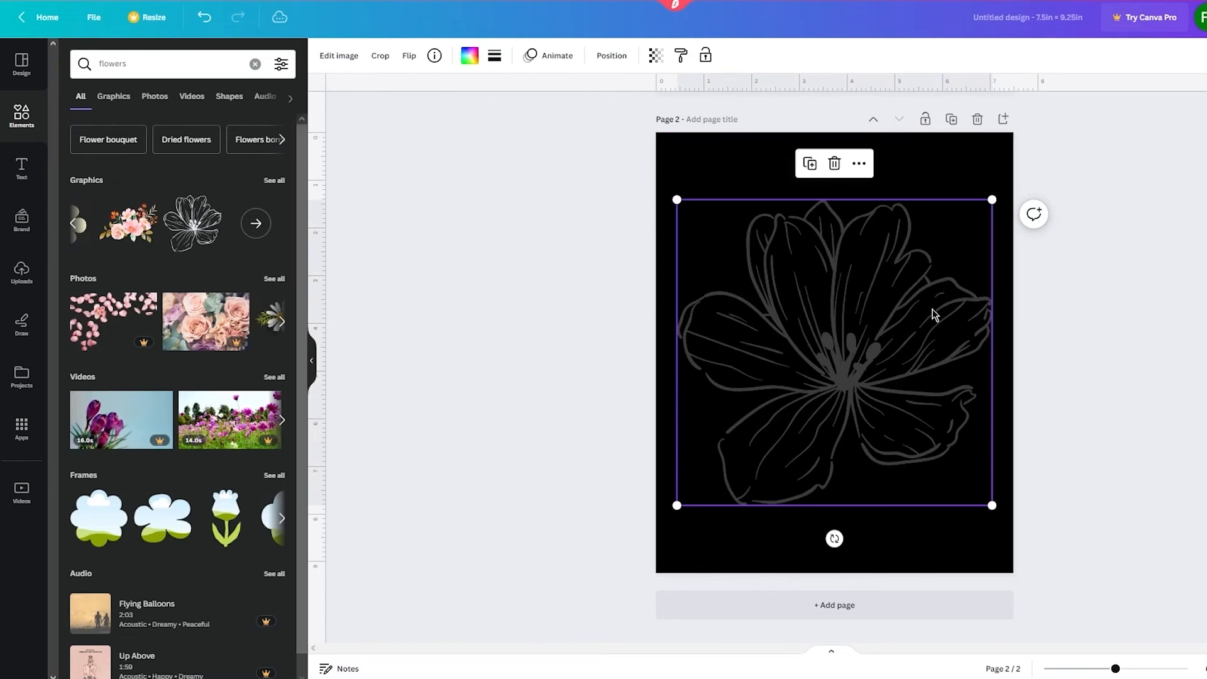
{"action": "left_click", "coordinate": [1135, 284]}
Step: Download all pages of the cover design as PNG files
{"action": "scroll", "coordinate": [1134, 284], "scroll_direction": "up", "scroll_amount": 6}
{"action": "scroll", "coordinate": [1134, 284], "scroll_direction": "down", "scroll_amount": 2}
{"action": "scroll", "coordinate": [1138, 285], "scroll_direction": "up", "scroll_amount": 3}
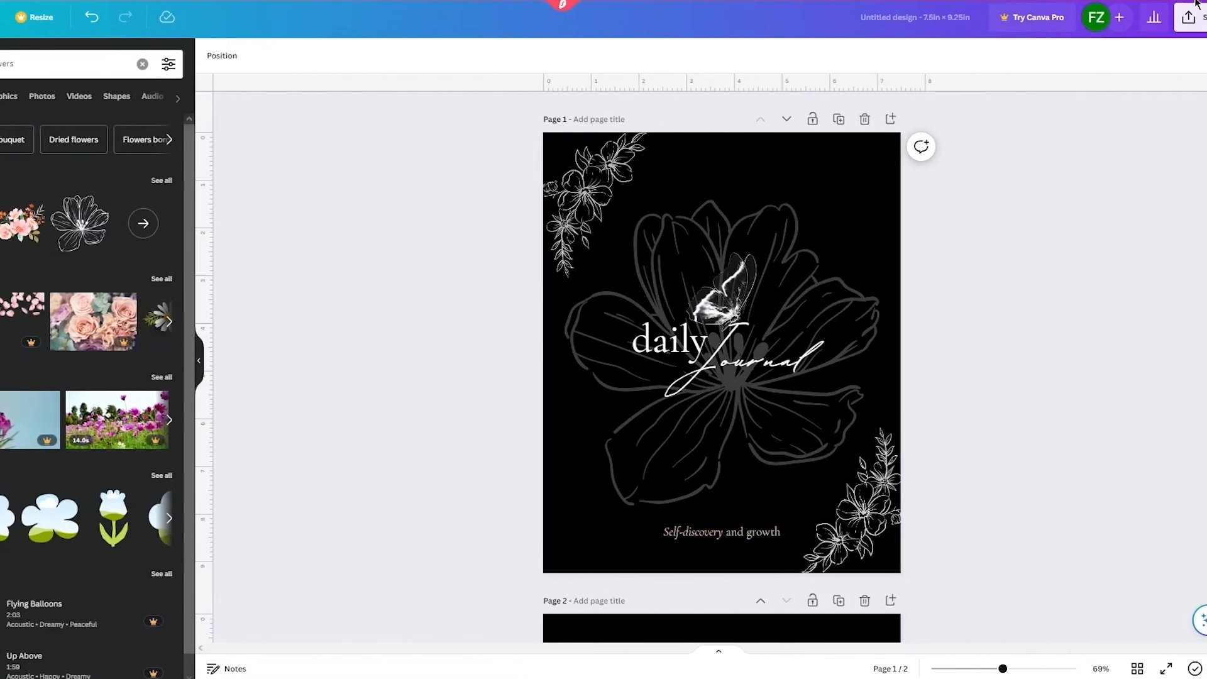
{"action": "left_click", "coordinate": [1174, 17]}
{"action": "left_click", "coordinate": [1027, 353]}
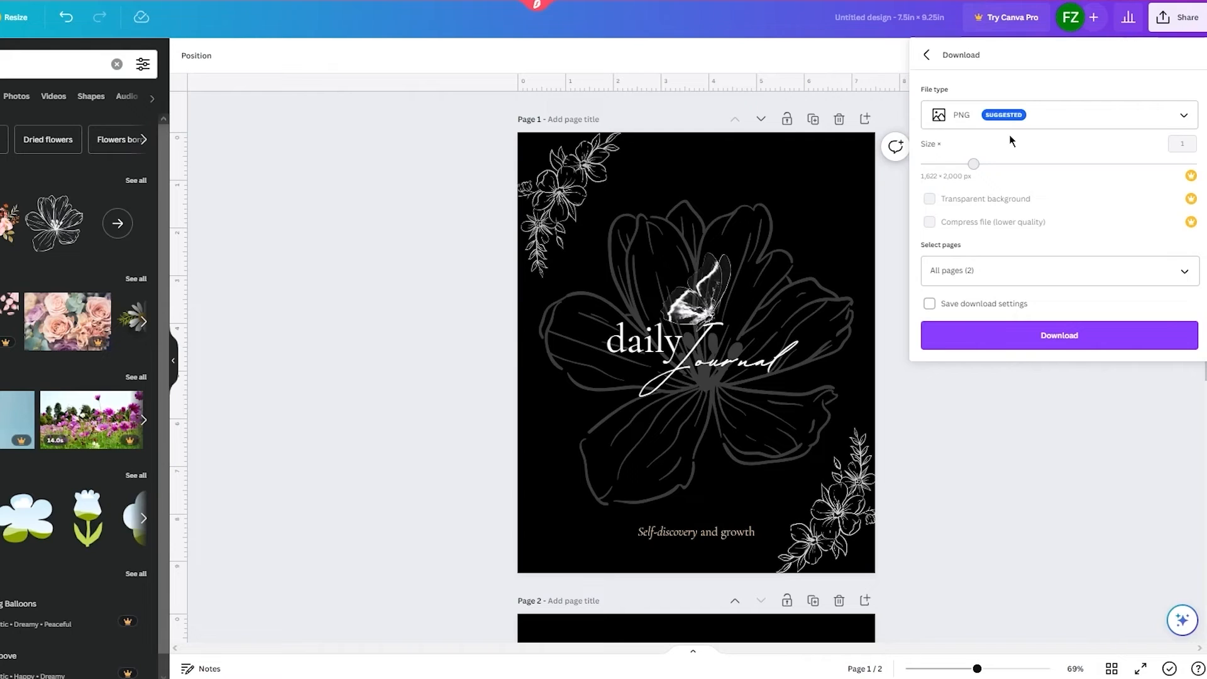
{"action": "left_click", "coordinate": [1031, 341]}
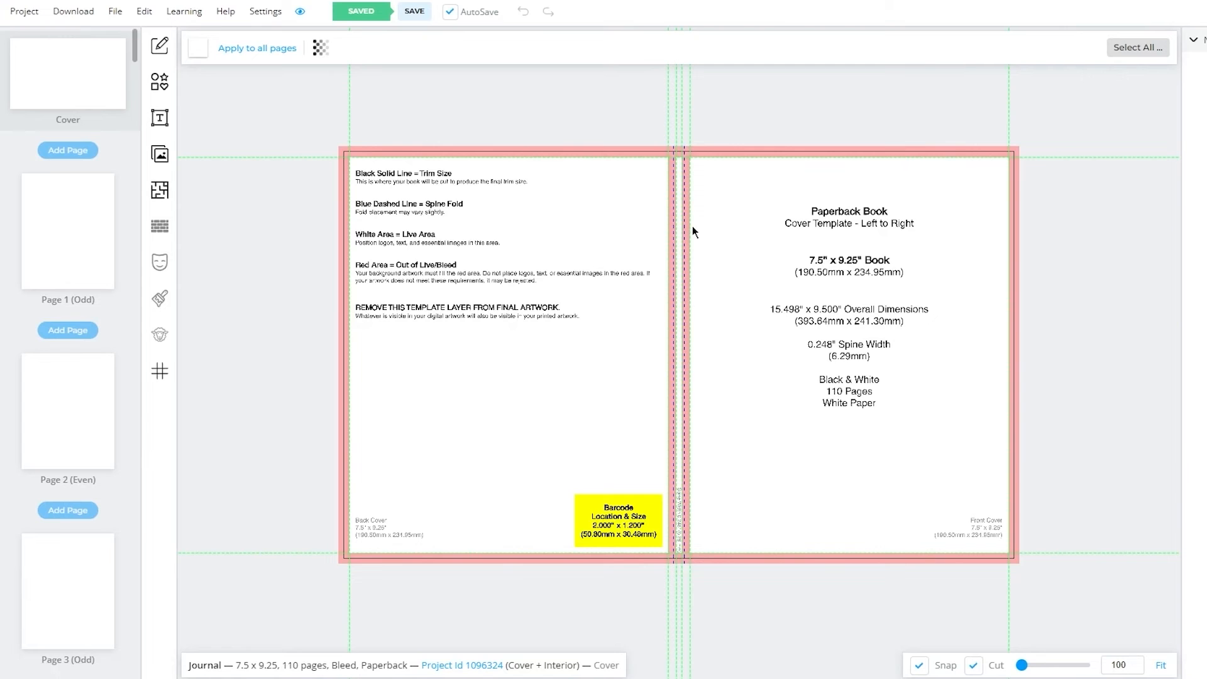
Step: Open Untitled design.zip from the browser's downloads and extract all its files into the Downloads\Untitled design folder
{"action": "left_click", "coordinate": [1194, 1]}
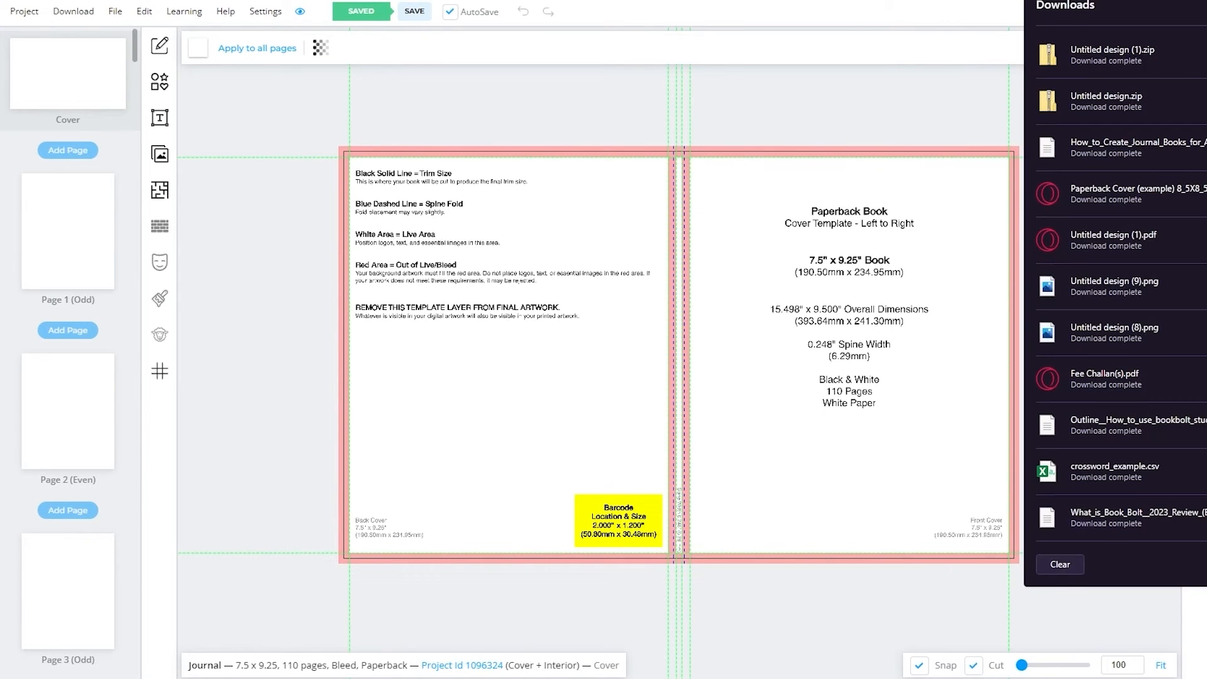
{"action": "left_click", "coordinate": [1106, 101]}
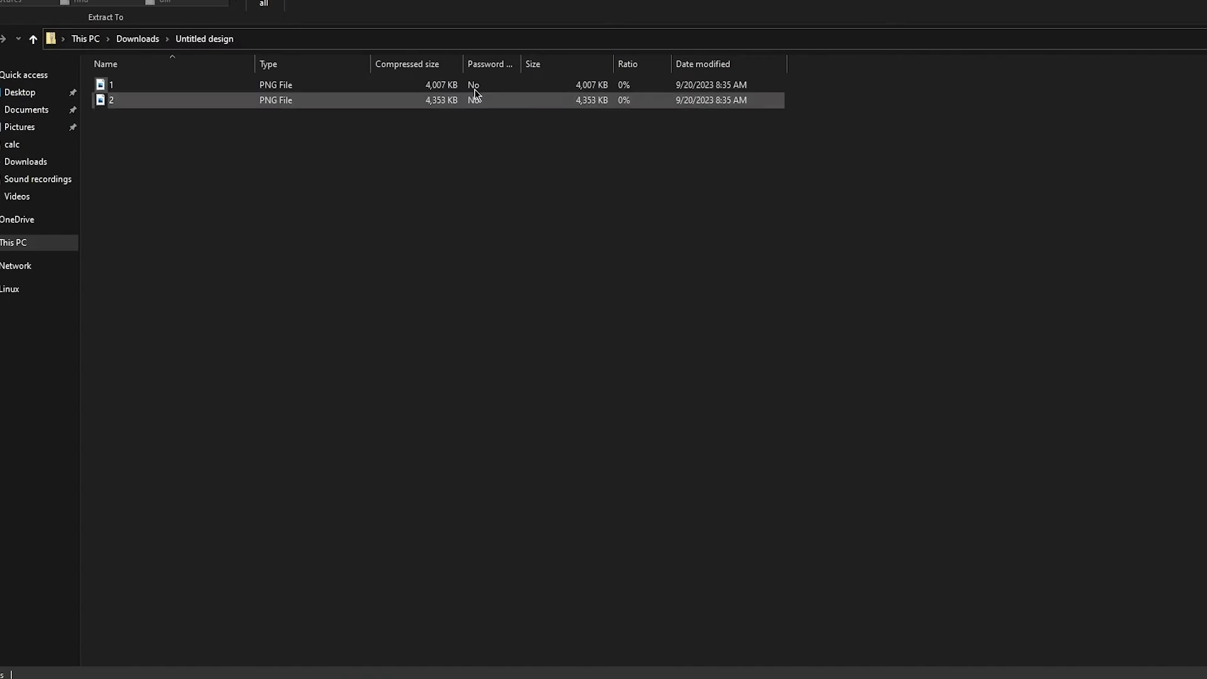
{"action": "left_click", "coordinate": [264, 3]}
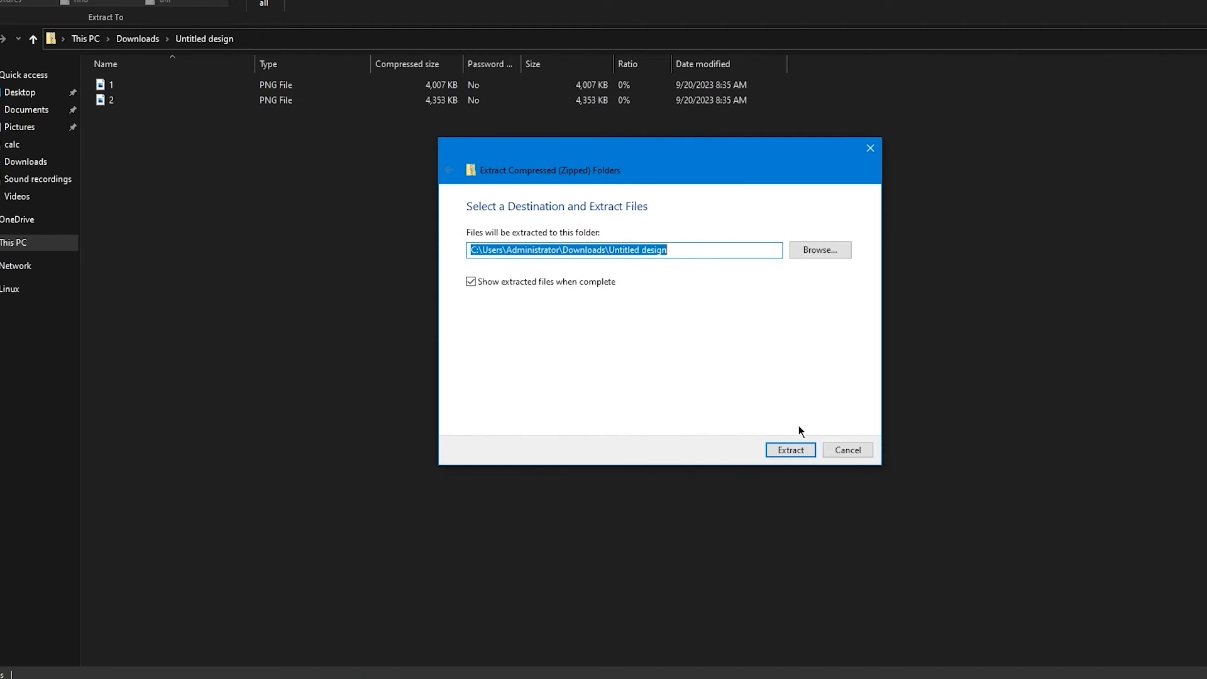
{"action": "left_click", "coordinate": [797, 452]}
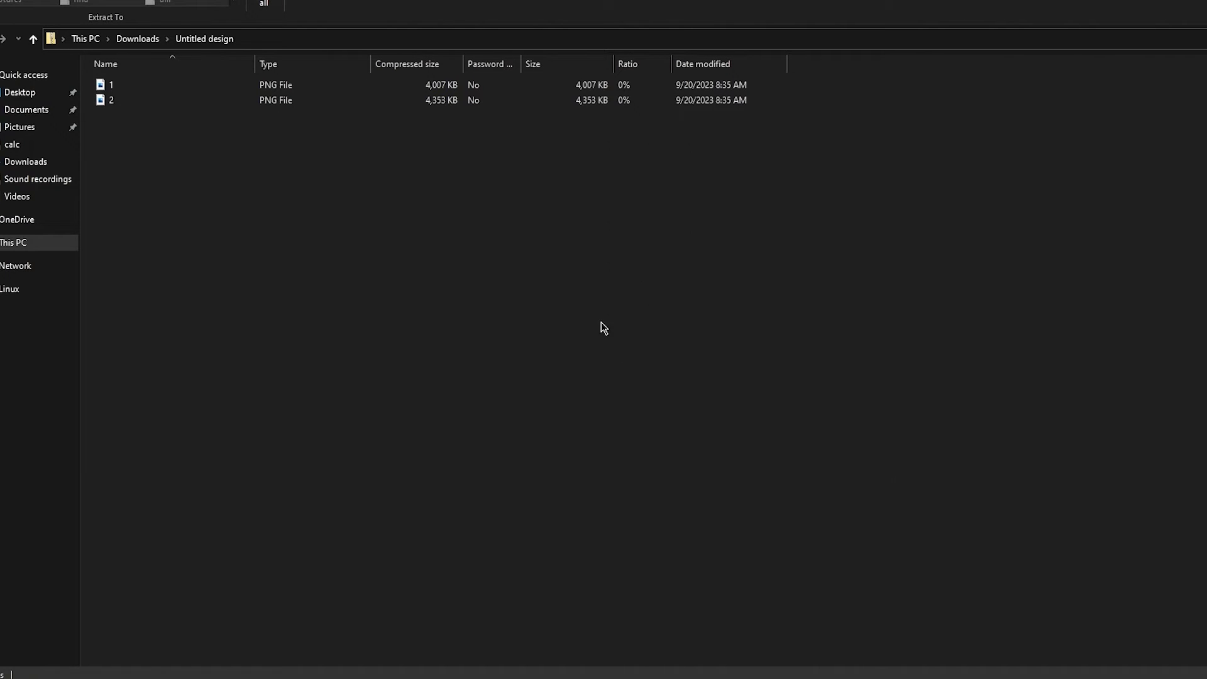
Step: Switch to the Book Bolt Studio project and upload images 1 and 2 from the Untitled design folder
{"action": "left_click", "coordinate": [134, 100]}
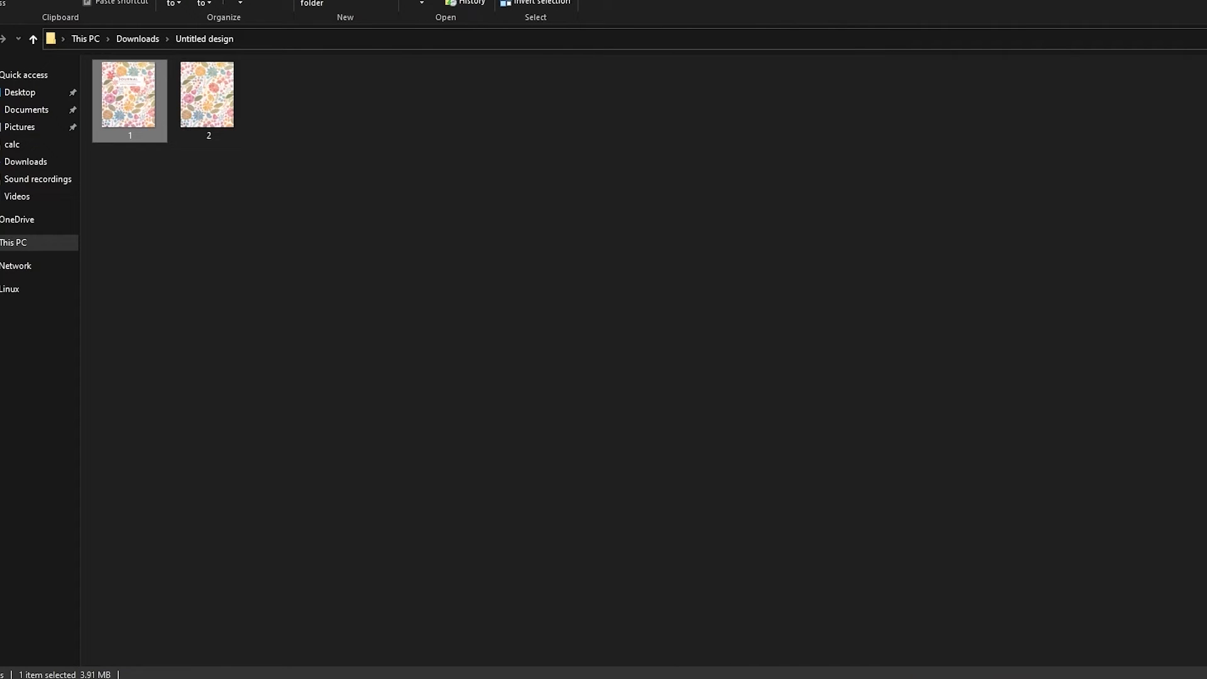
{"action": "left_click", "coordinate": [686, 678]}
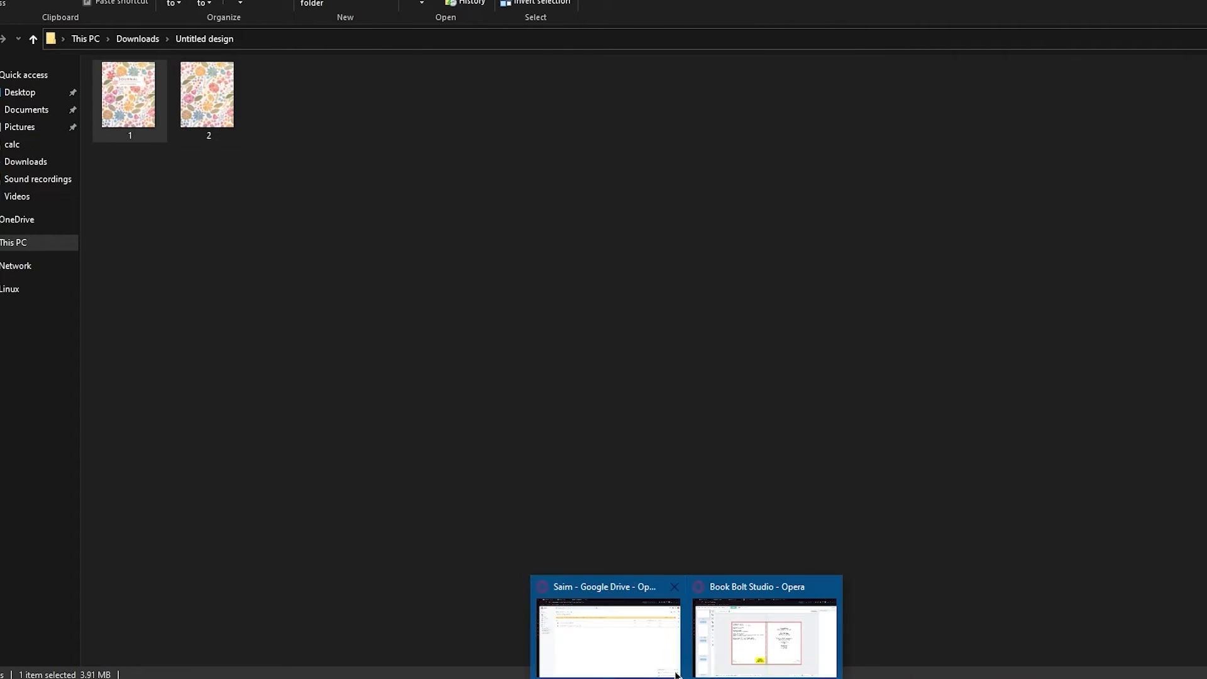
{"action": "left_click", "coordinate": [761, 642]}
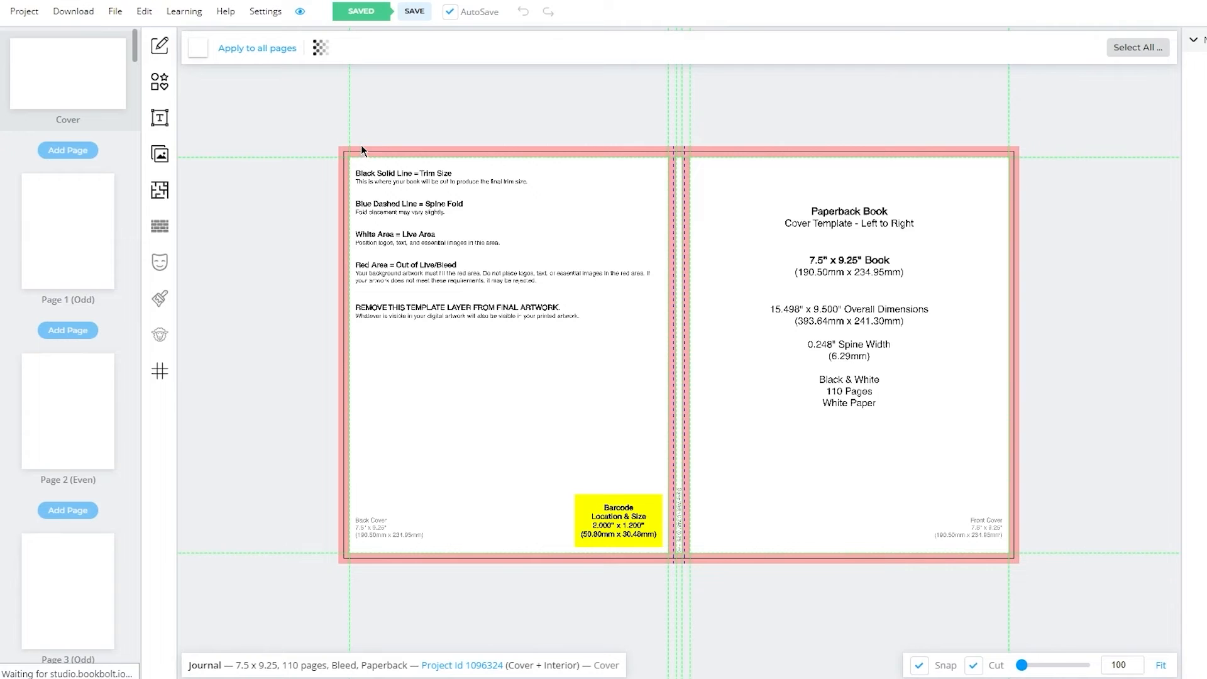
{"action": "left_click", "coordinate": [159, 154]}
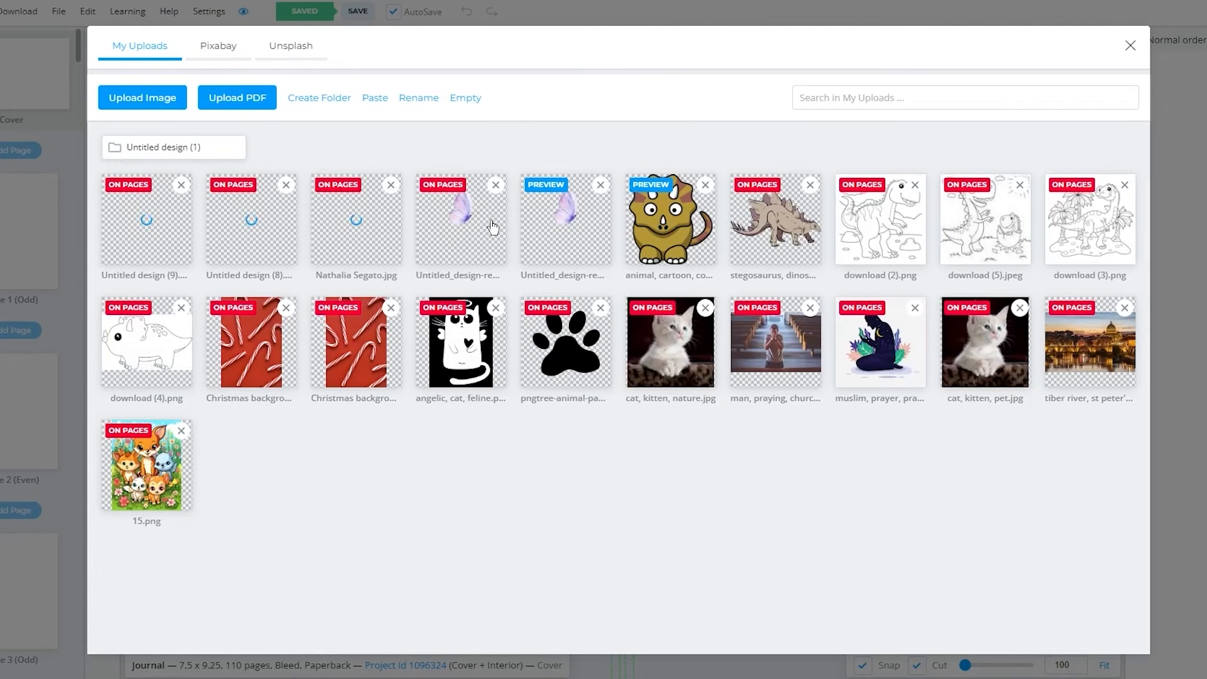
{"action": "left_click", "coordinate": [173, 108]}
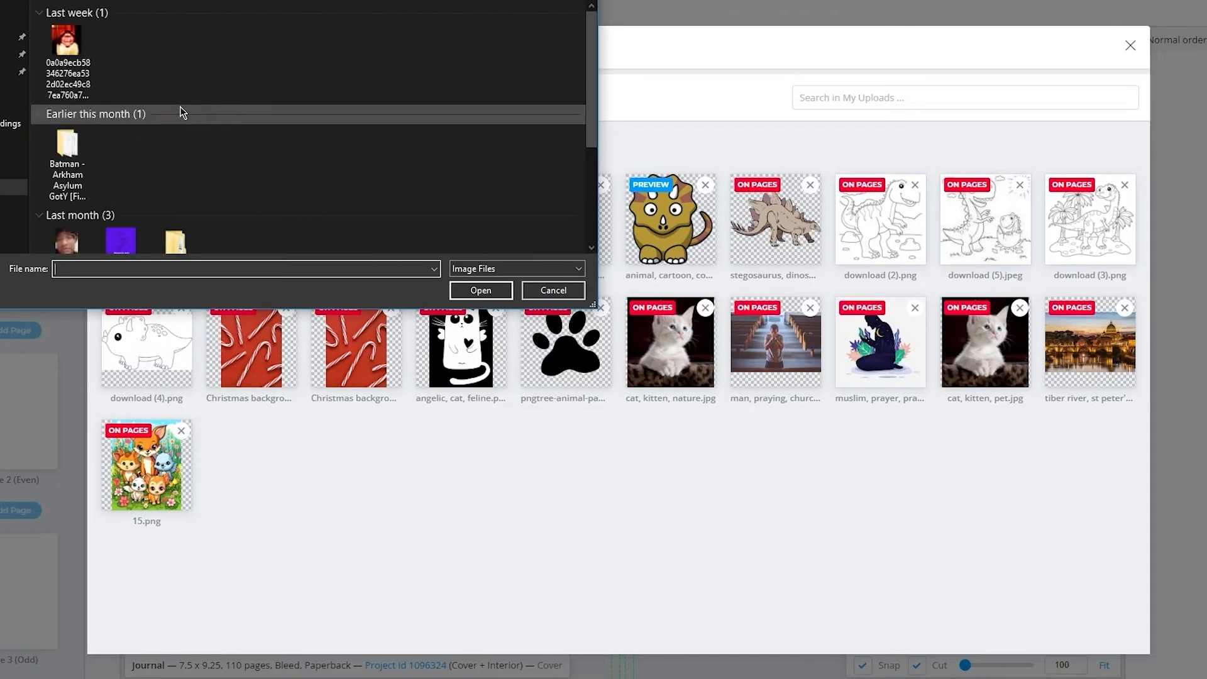
{"action": "double_click", "coordinate": [88, 63]}
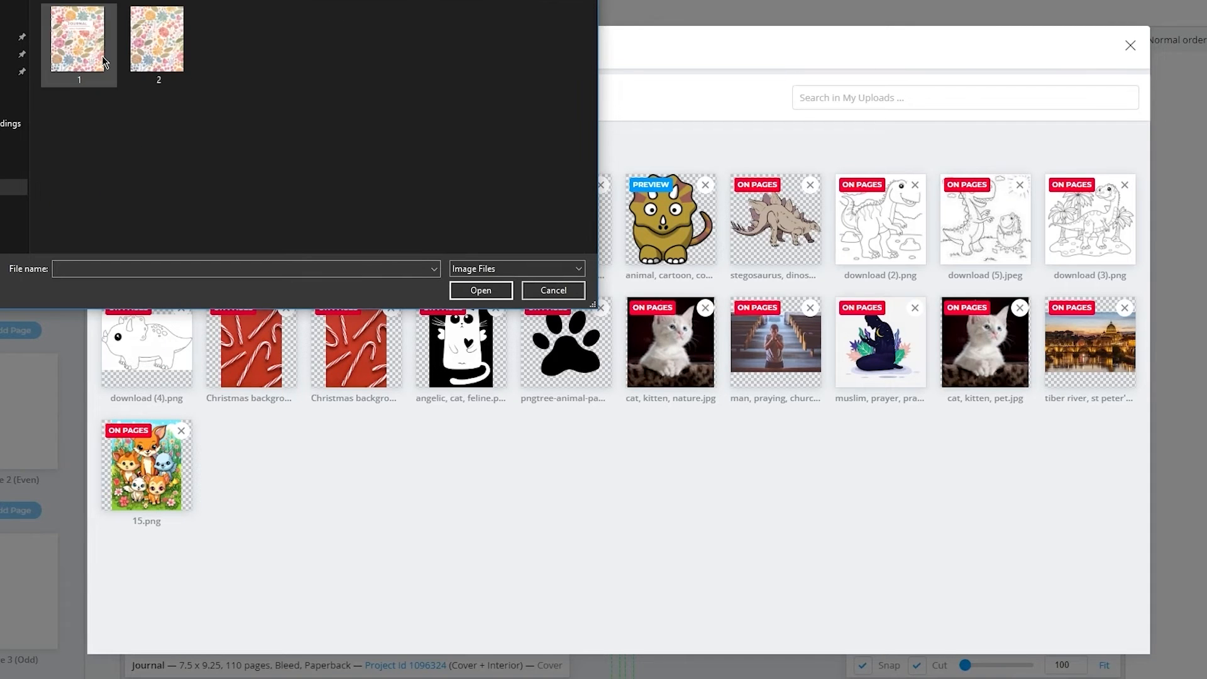
{"action": "left_click_drag", "start_coordinate": [88, 123], "coordinate": [237, 59]}
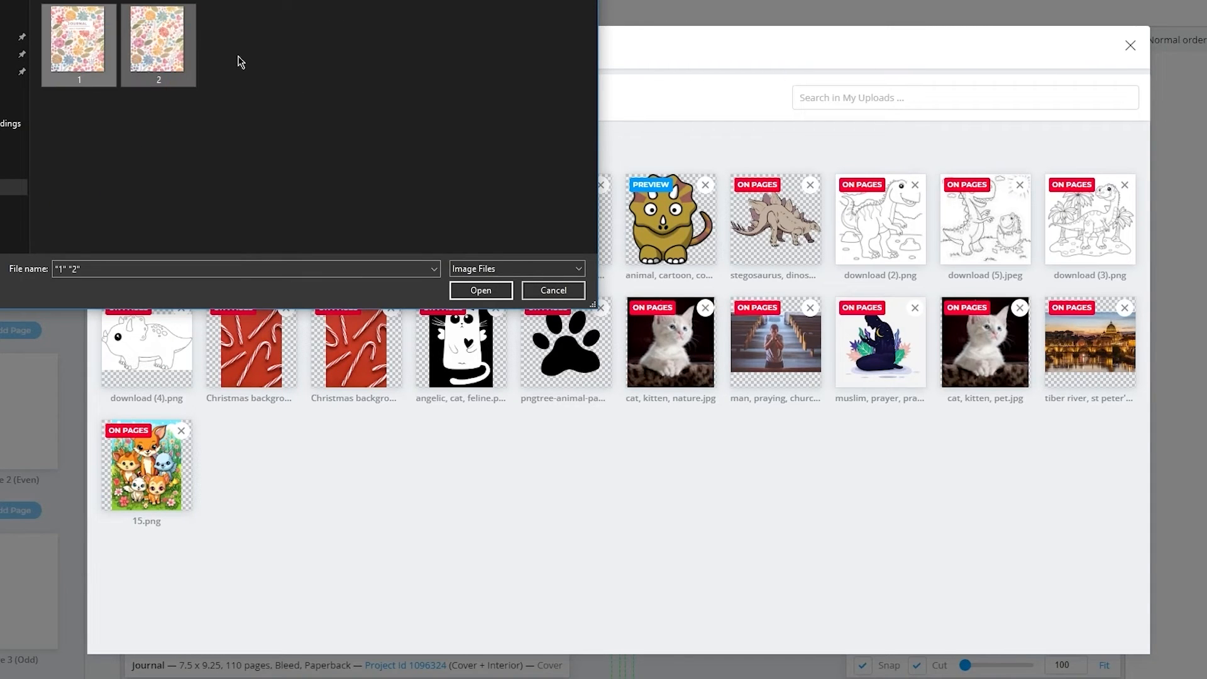
{"action": "left_click", "coordinate": [469, 291]}
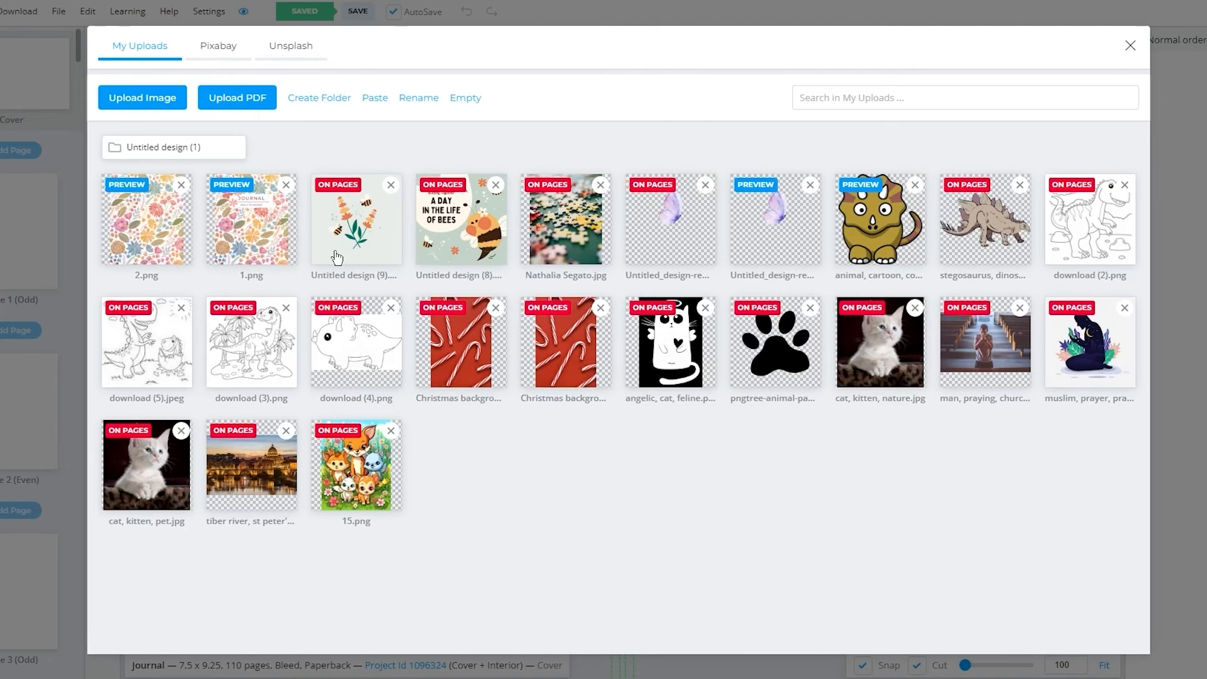
Step: Place 1.png on the front cover and 2.png on the back cover, aligned to the guides
{"action": "left_click", "coordinate": [268, 238]}
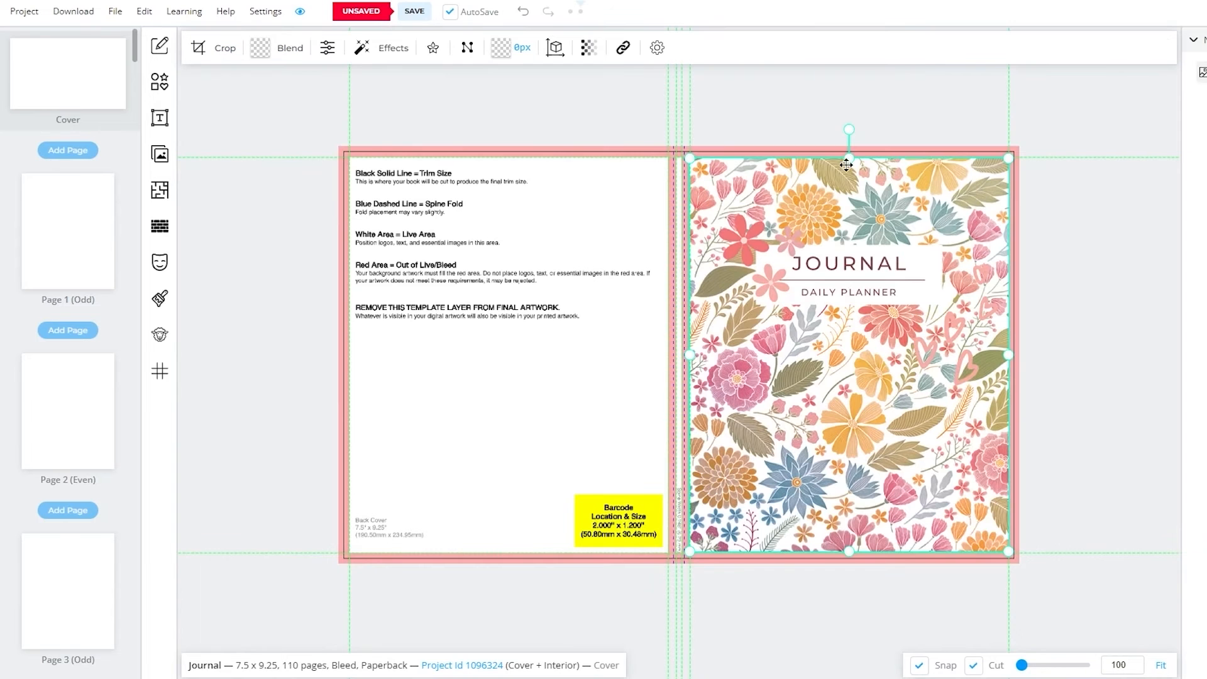
{"action": "left_click", "coordinate": [1072, 209]}
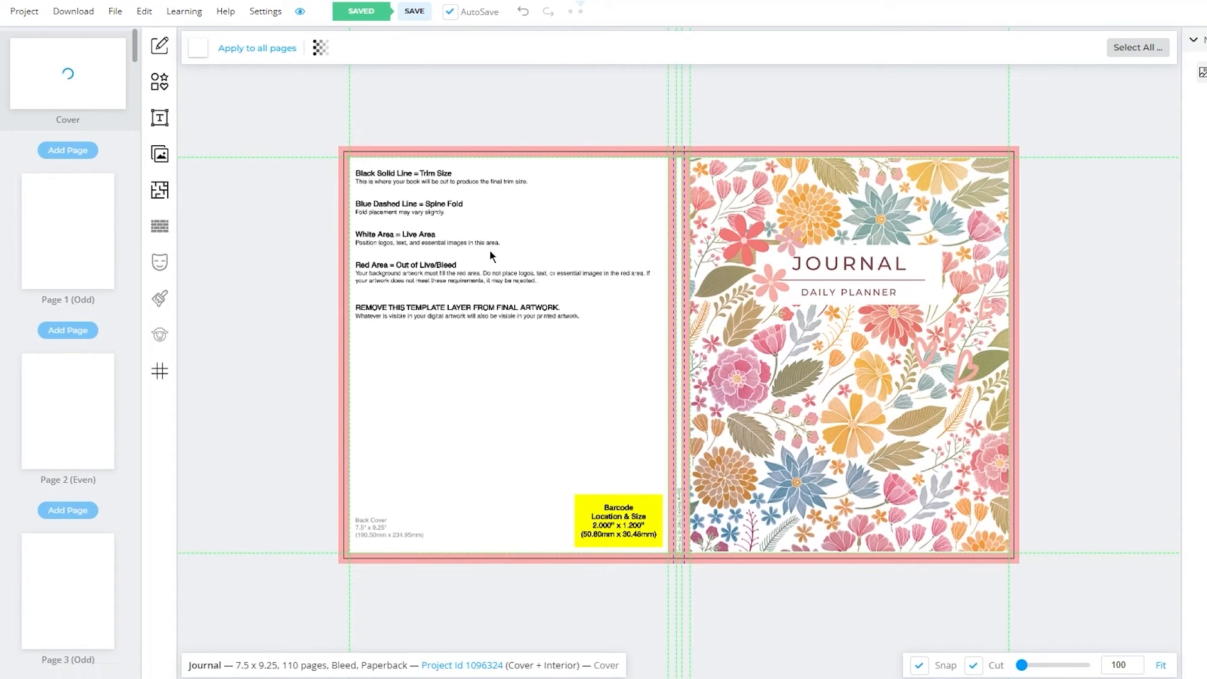
{"action": "left_click", "coordinate": [159, 154]}
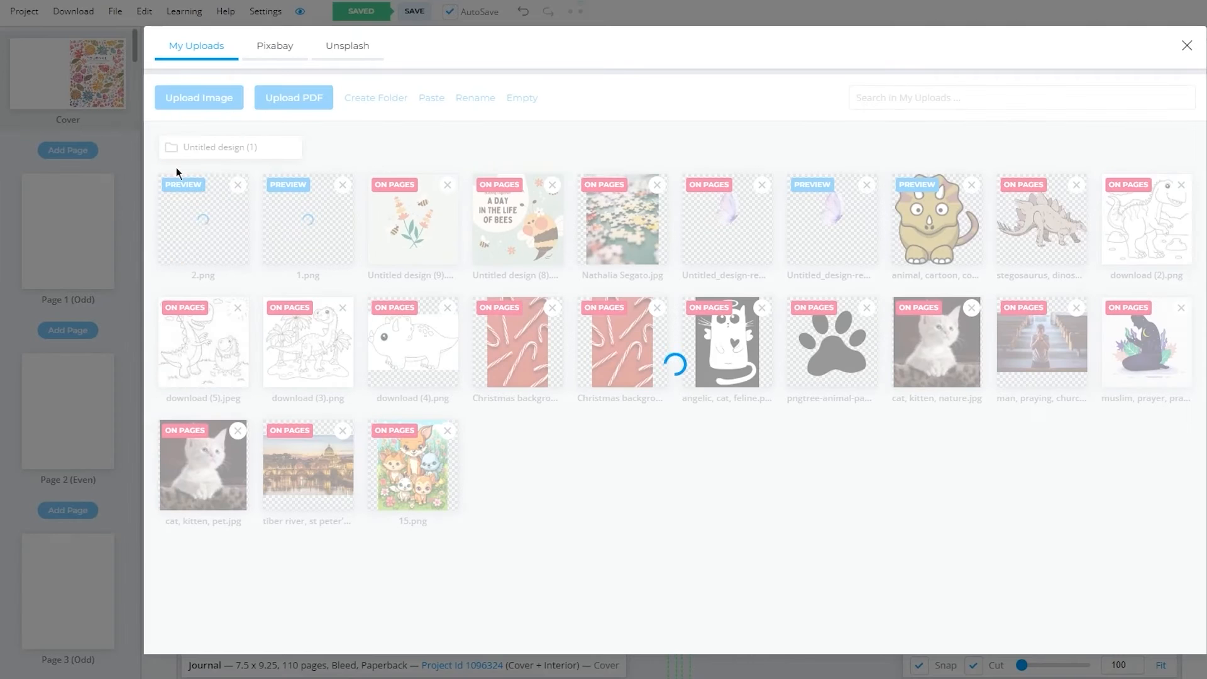
{"action": "left_click", "coordinate": [284, 235]}
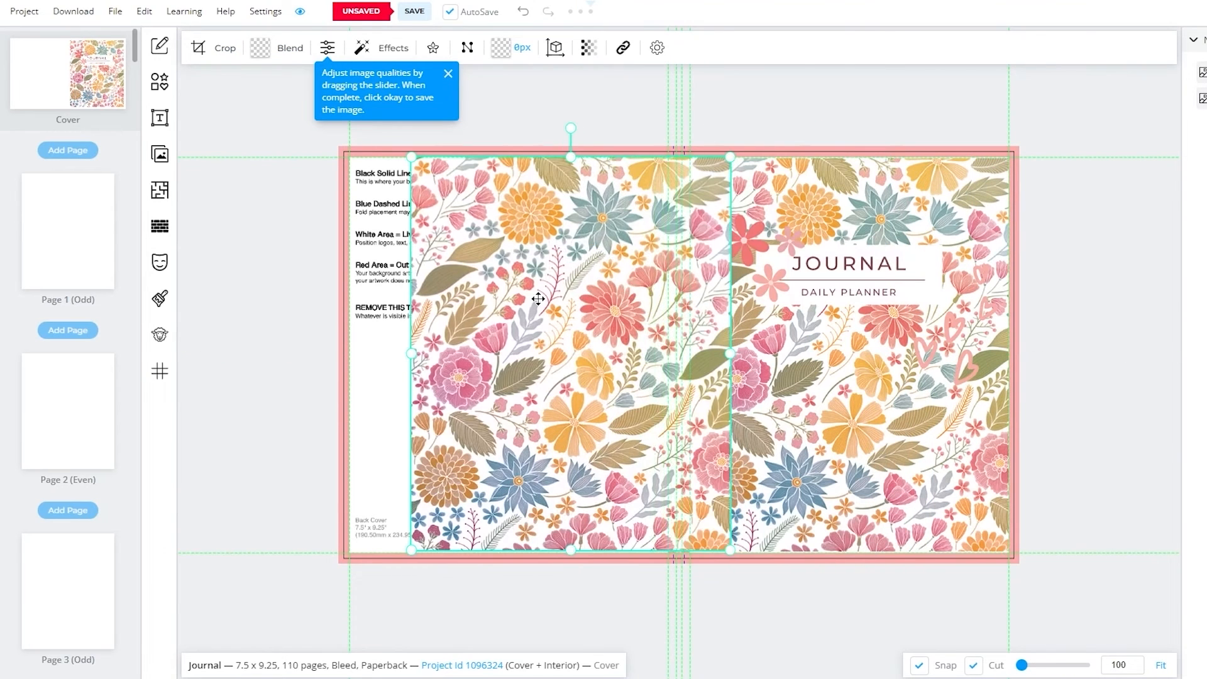
{"action": "left_click_drag", "start_coordinate": [505, 298], "coordinate": [477, 298]}
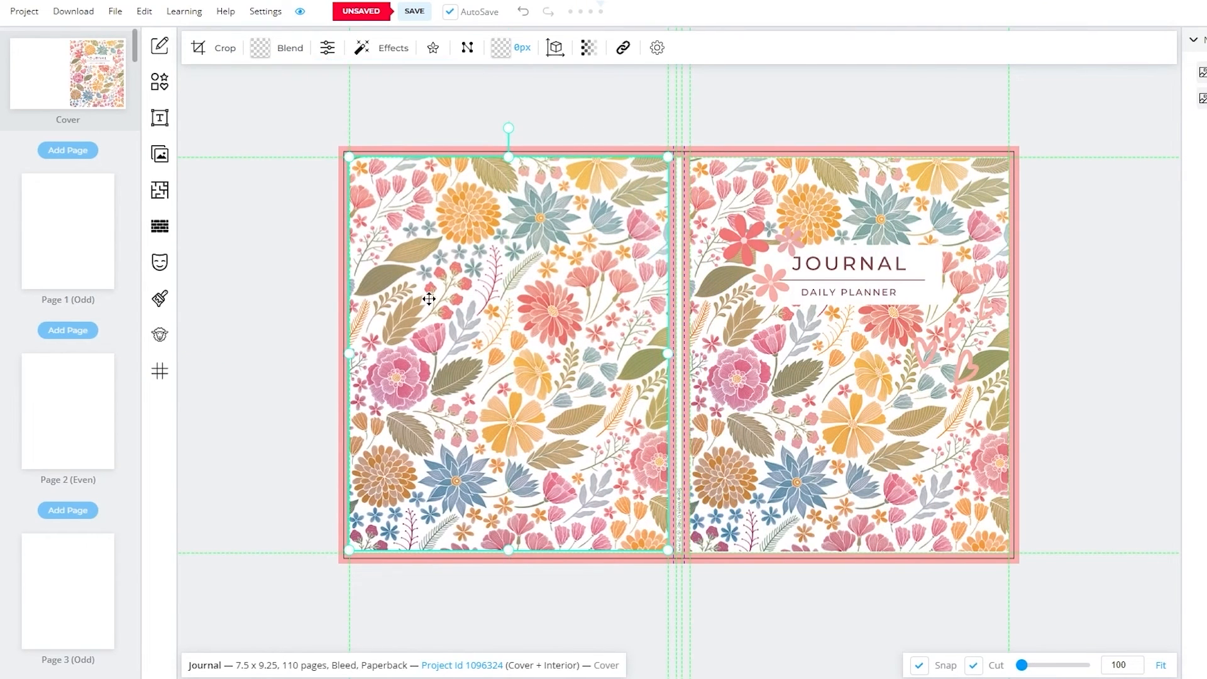
{"action": "left_click", "coordinate": [280, 292]}
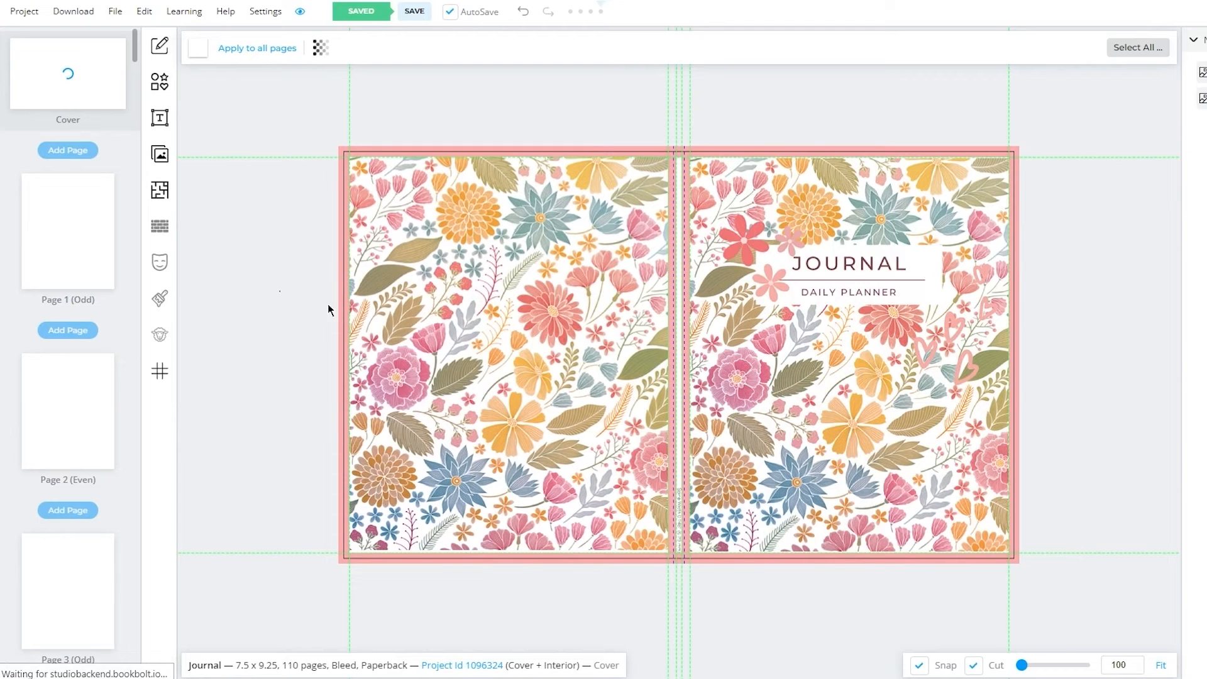
Step: Nudge the back cover image slightly down and to the left within the cover guides
{"action": "left_click", "coordinate": [460, 312]}
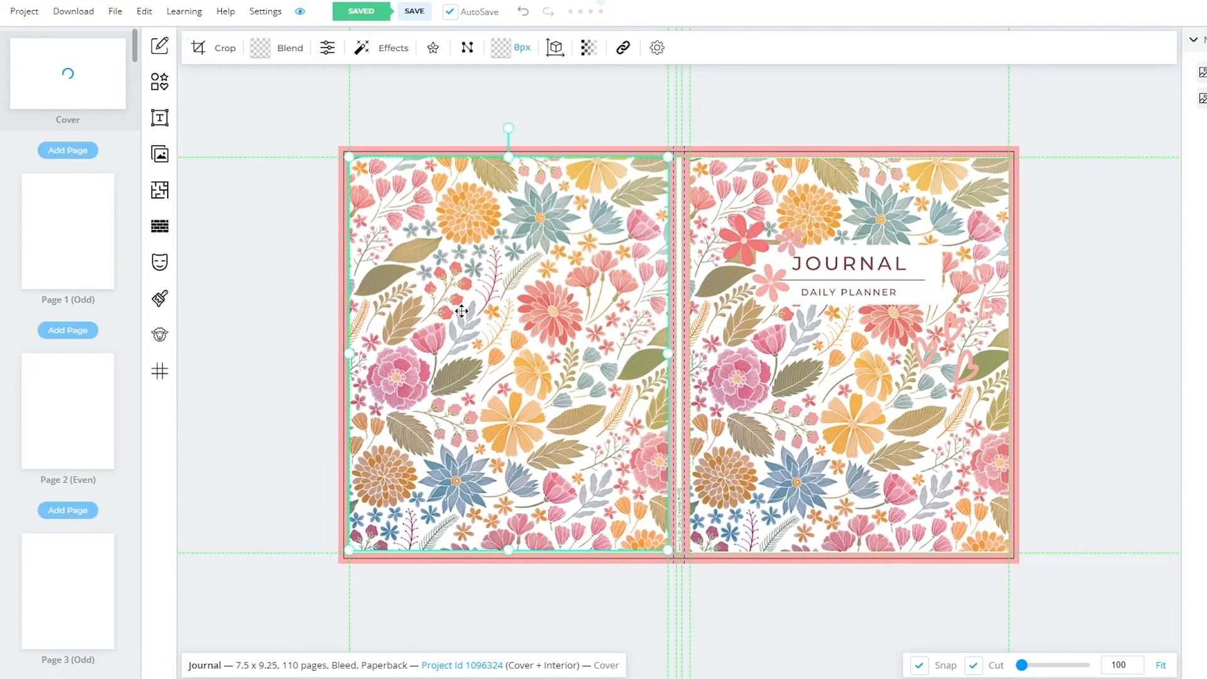
{"action": "key", "text": "Down"}
{"action": "key", "text": "Left"}
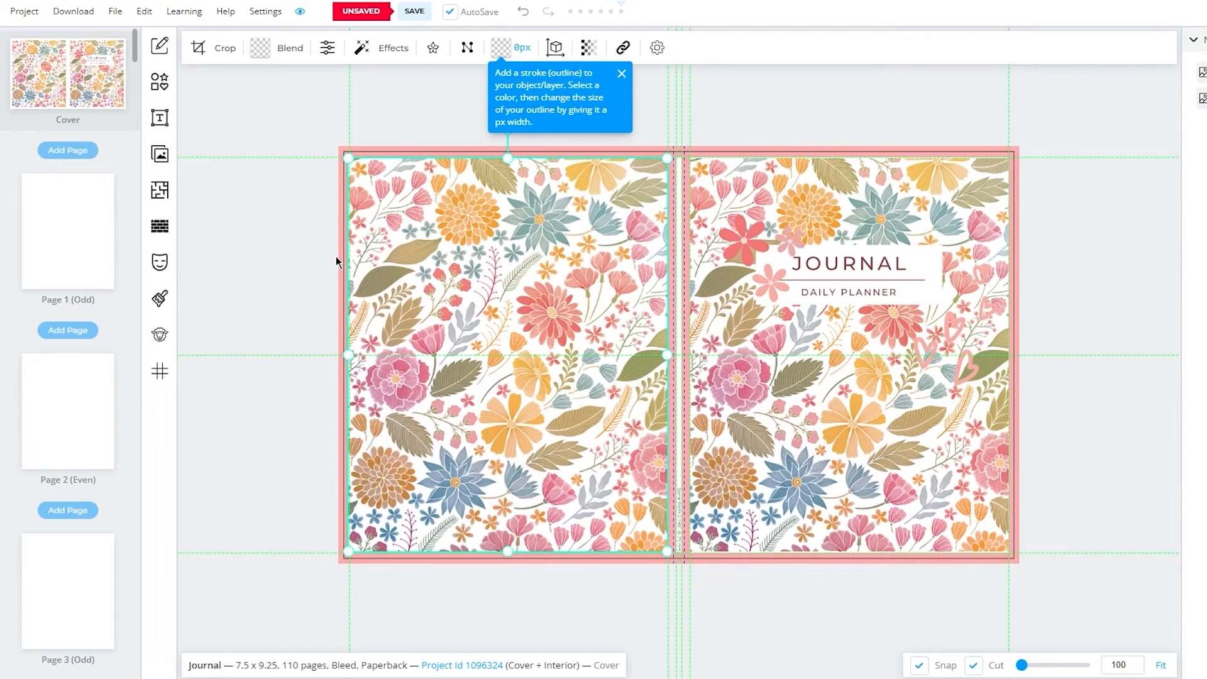
{"action": "left_click", "coordinate": [292, 270]}
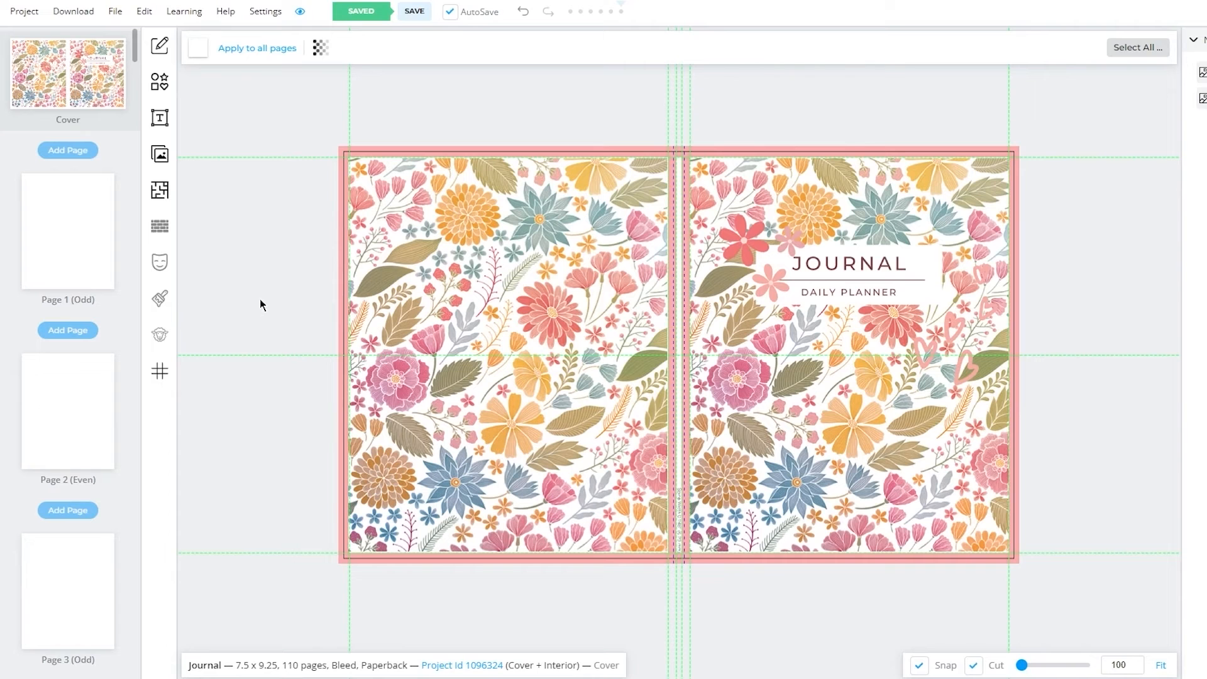
Step: Open the Interior Templates Library and look through the available page templates
{"action": "left_click", "coordinate": [160, 195]}
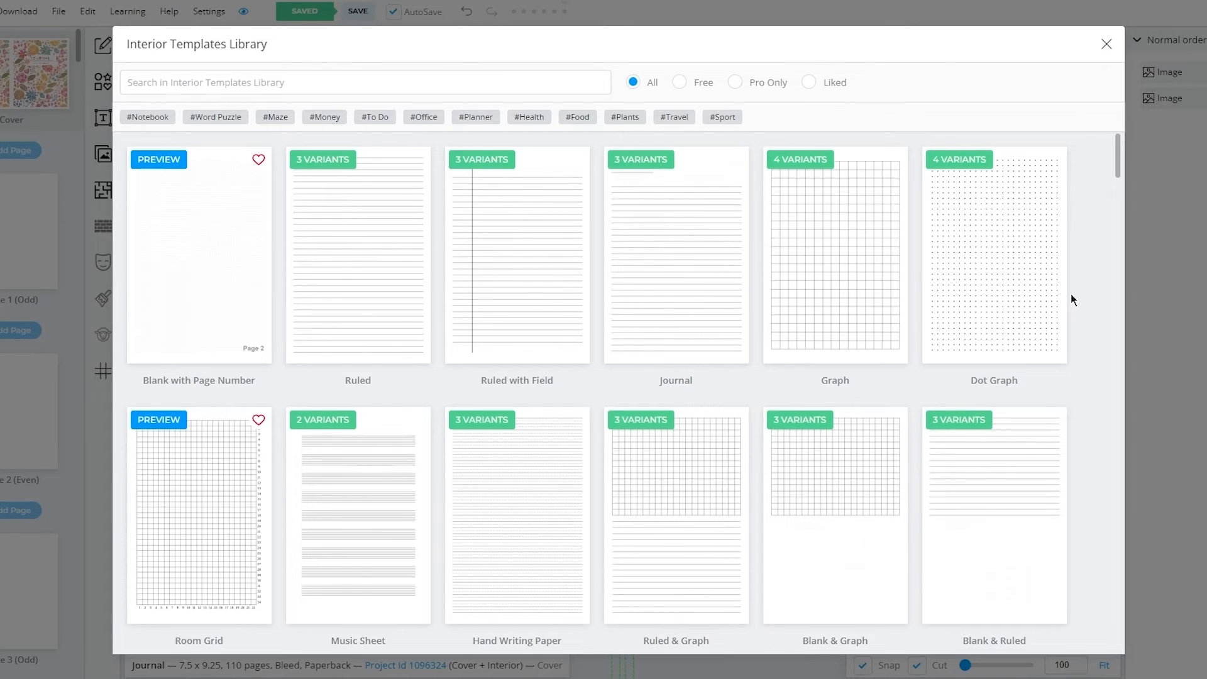
{"action": "scroll", "coordinate": [1070, 293], "scroll_direction": "down", "scroll_amount": 4}
{"action": "scroll", "coordinate": [1071, 294], "scroll_direction": "up", "scroll_amount": 4}
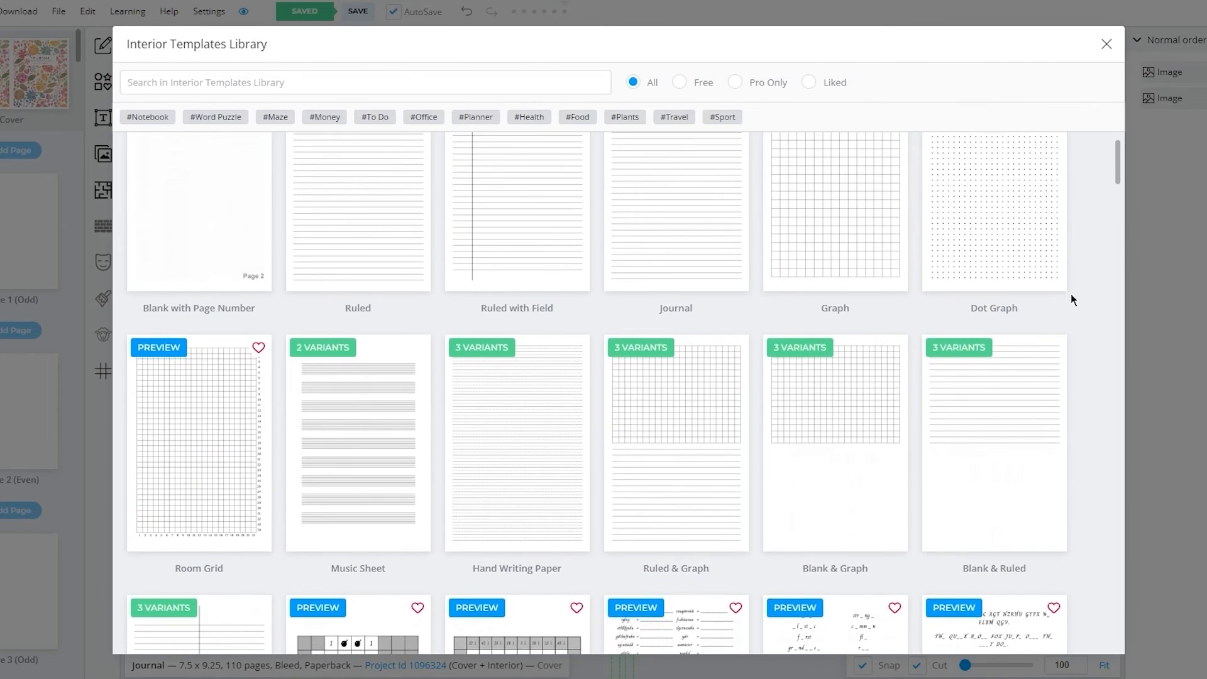
{"action": "scroll", "coordinate": [1071, 297], "scroll_direction": "down", "scroll_amount": 5}
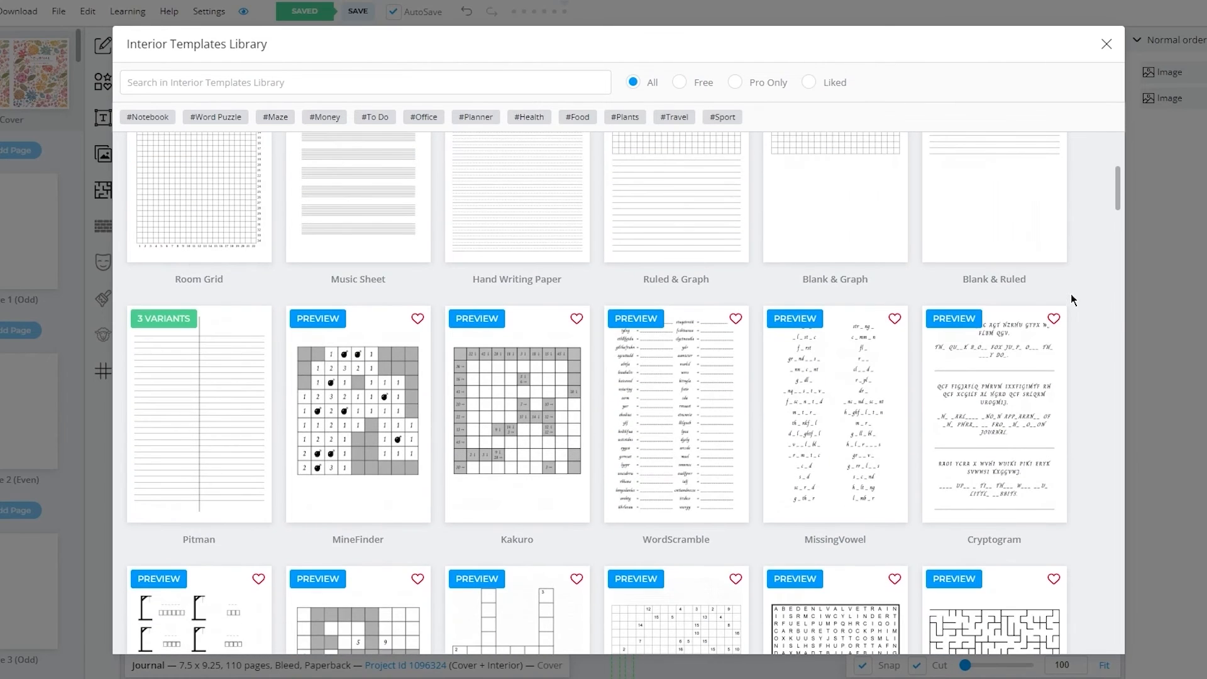
{"action": "scroll", "coordinate": [1070, 293], "scroll_direction": "down", "scroll_amount": 5}
{"action": "scroll", "coordinate": [417, 269], "scroll_direction": "up", "scroll_amount": 10}
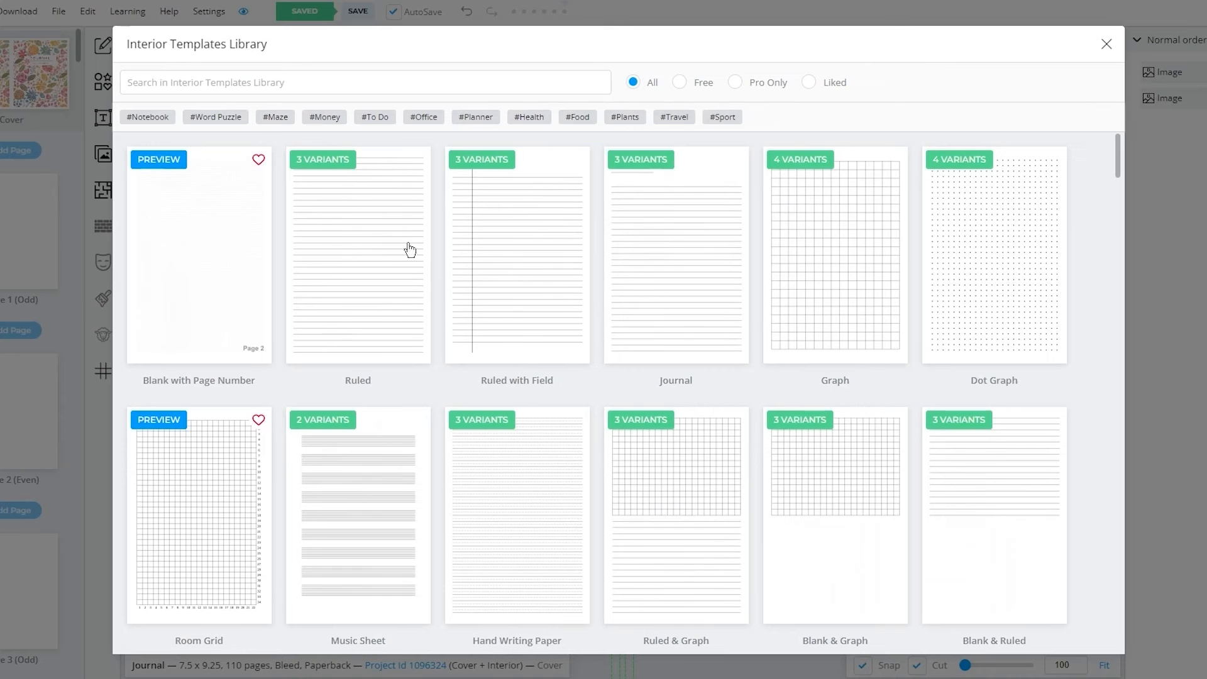
{"action": "left_click", "coordinate": [300, 76]}
{"action": "type", "text": "coll"}
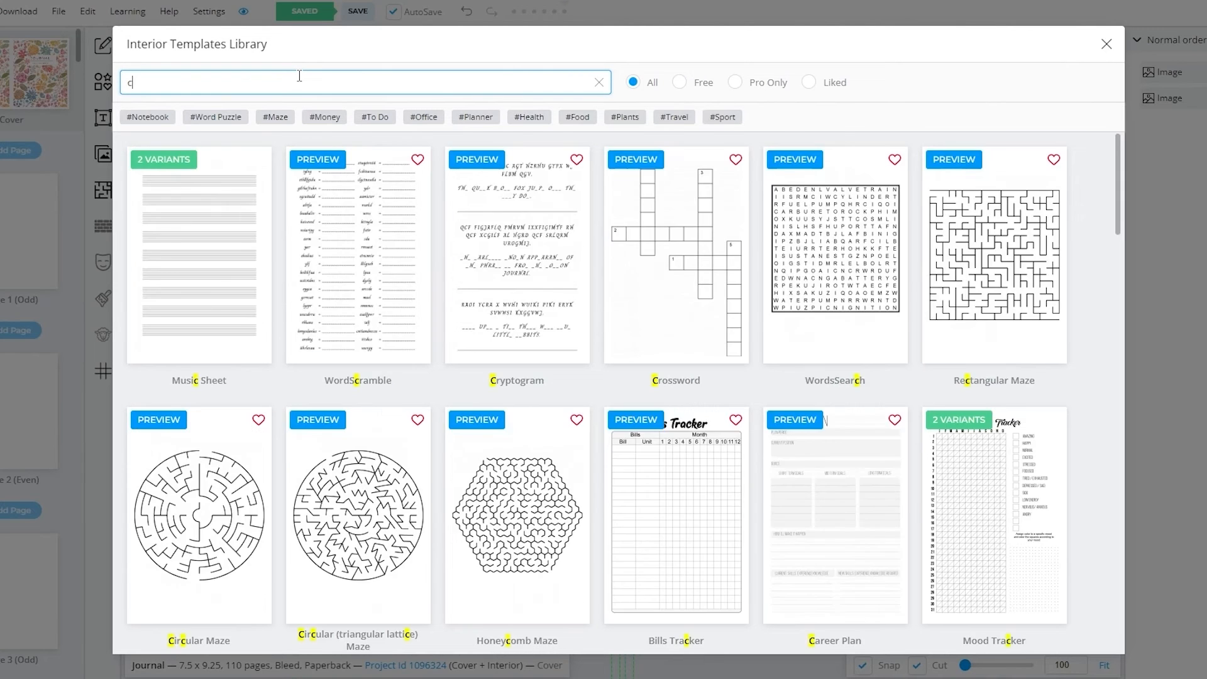
{"action": "key", "text": "BackSpace"}
{"action": "key", "text": "BackSpace"}
{"action": "key", "text": "BackSpace"}
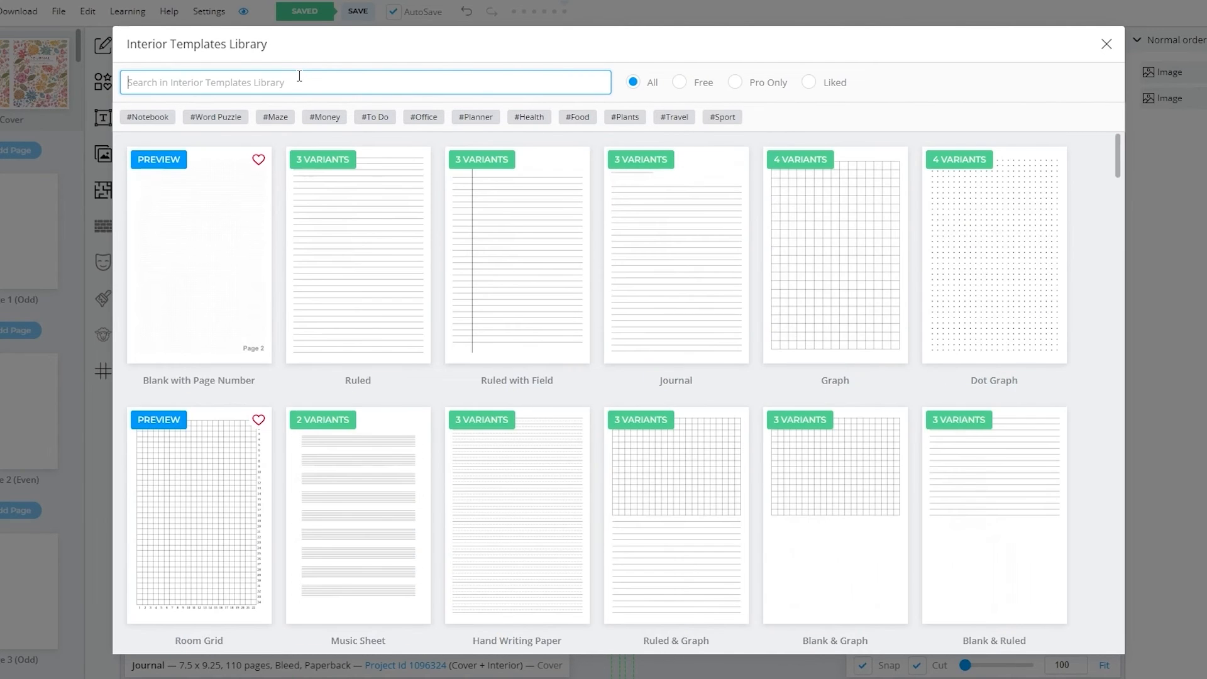
Step: Search the interior templates for "rul" and choose the College Ruled variant of the Ruled template
{"action": "type", "text": "rul"}
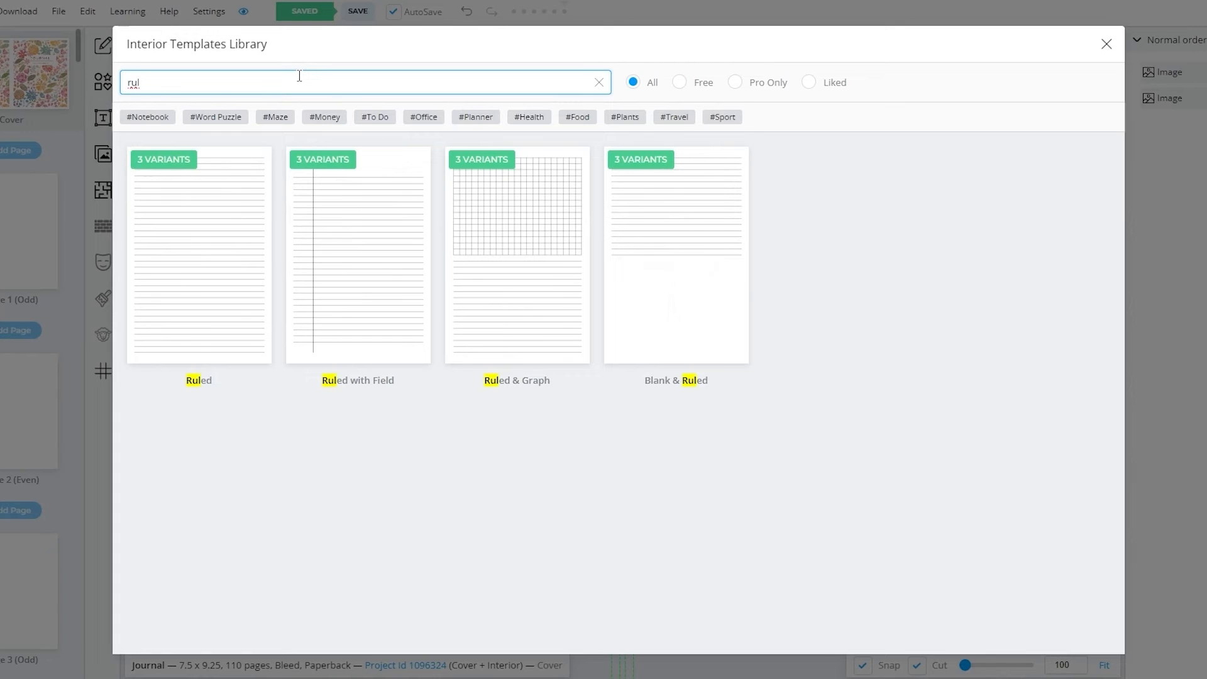
{"action": "left_click", "coordinate": [208, 260]}
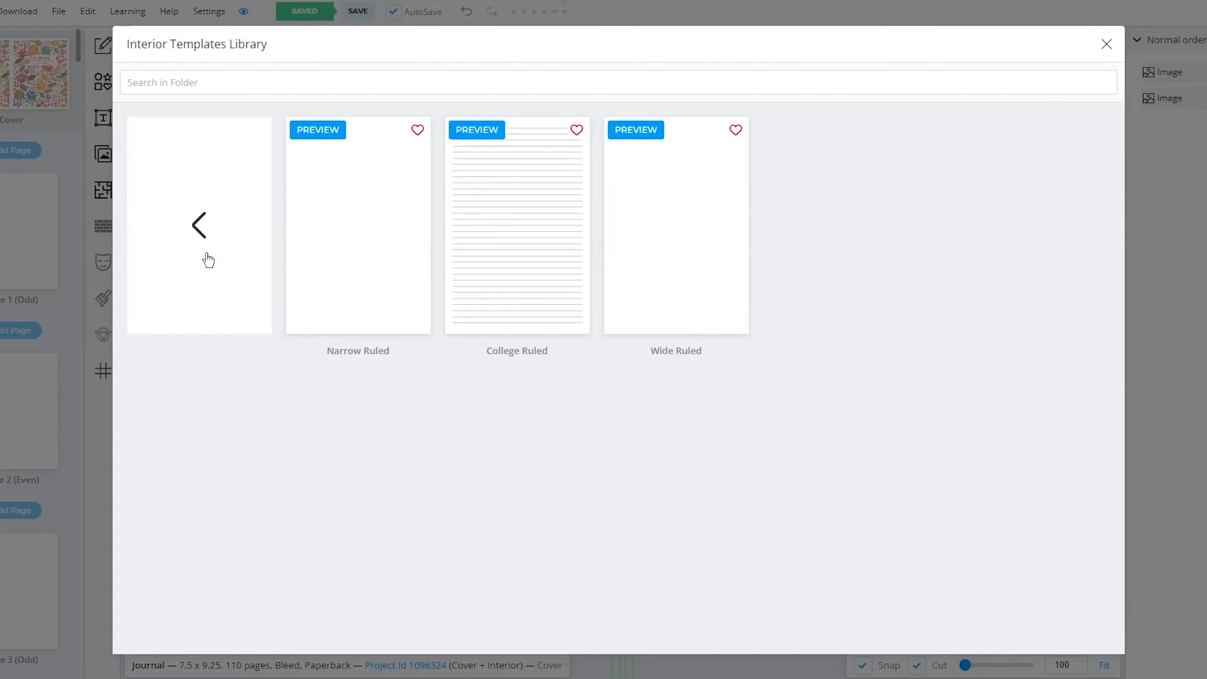
{"action": "left_click", "coordinate": [525, 269]}
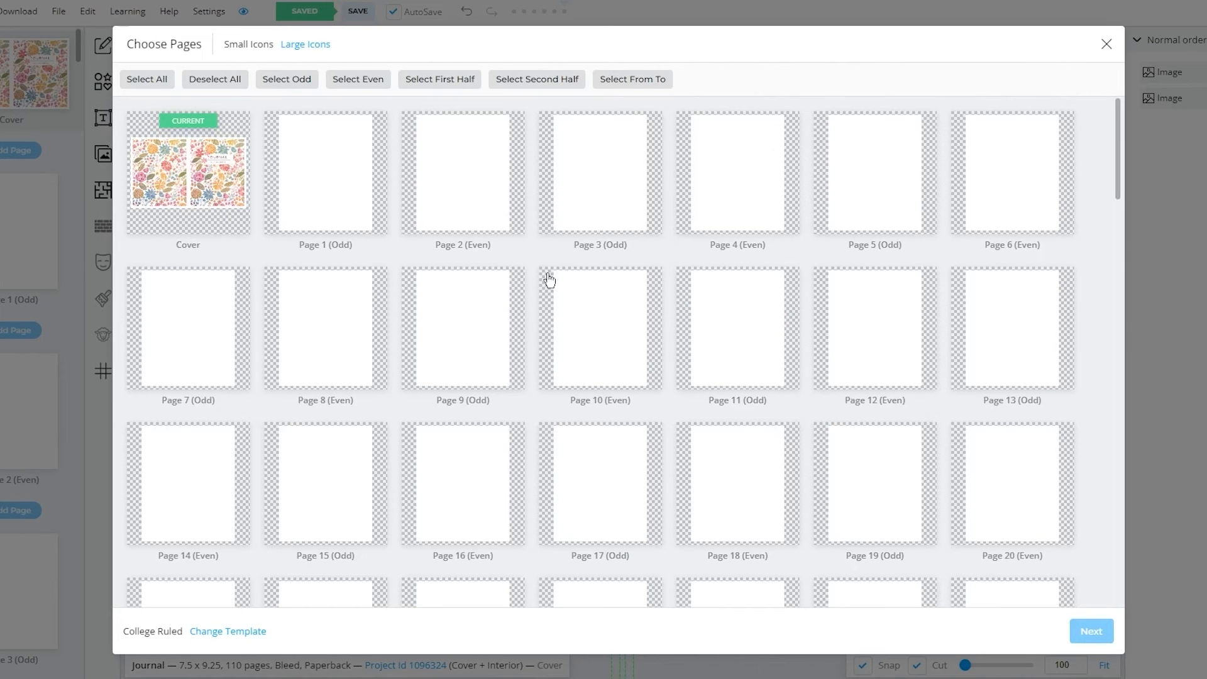
{"action": "left_click", "coordinate": [362, 179]}
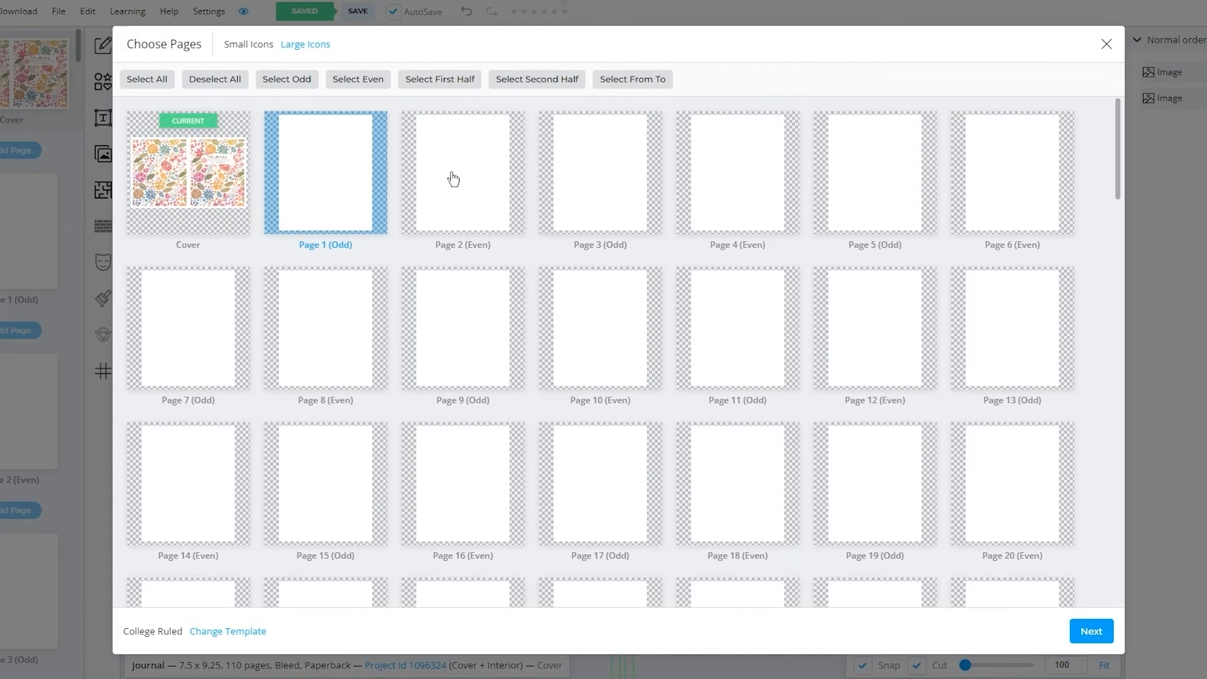
{"action": "left_click", "coordinate": [453, 180]}
{"action": "left_click", "coordinate": [607, 184]}
{"action": "left_click", "coordinate": [754, 187]}
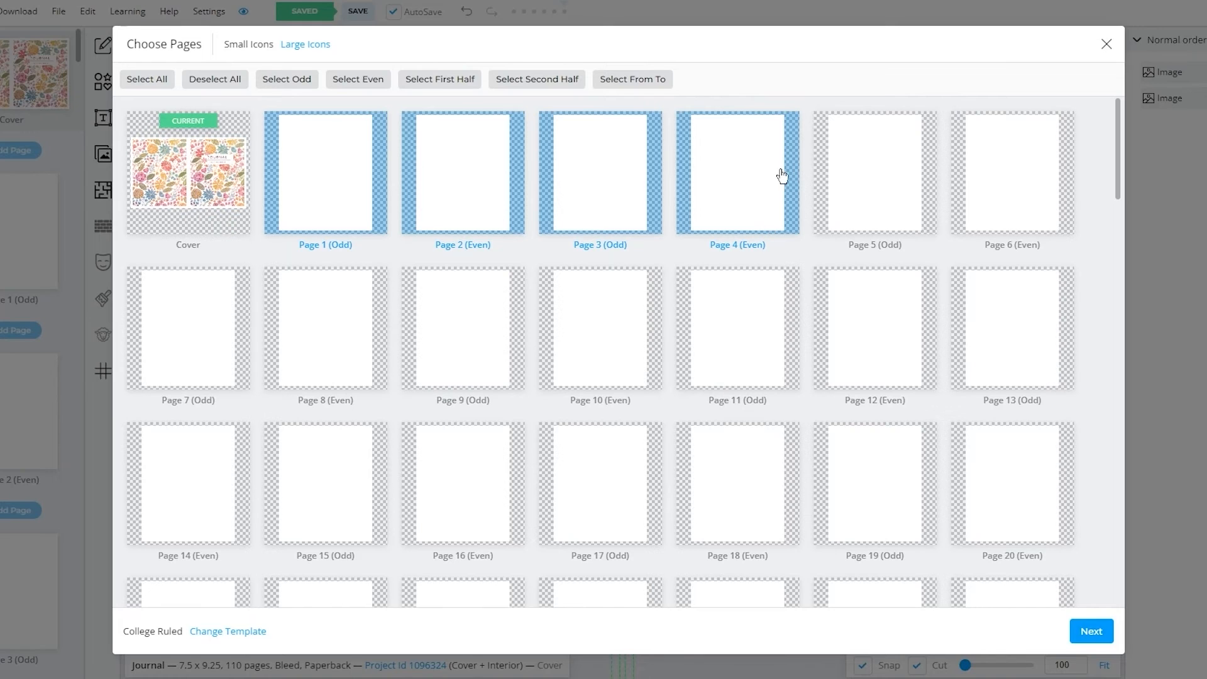
{"action": "left_click", "coordinate": [709, 184]}
{"action": "left_click", "coordinate": [607, 190]}
{"action": "left_click", "coordinate": [425, 193]}
{"action": "left_click", "coordinate": [298, 188]}
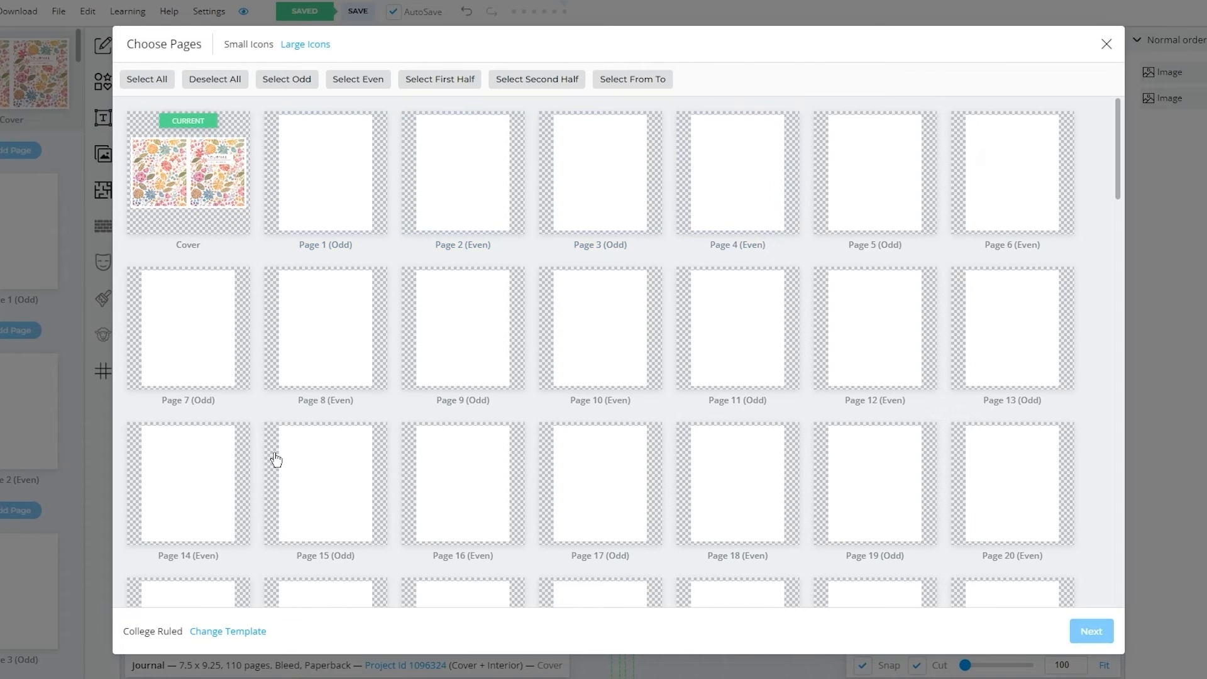
Step: Select interior pages 1 to 13 one at a time for the College Ruled template
{"action": "left_click", "coordinate": [330, 176]}
{"action": "left_click", "coordinate": [464, 185]}
{"action": "left_click", "coordinate": [604, 191]}
{"action": "left_click", "coordinate": [743, 202]}
{"action": "left_click", "coordinate": [880, 201]}
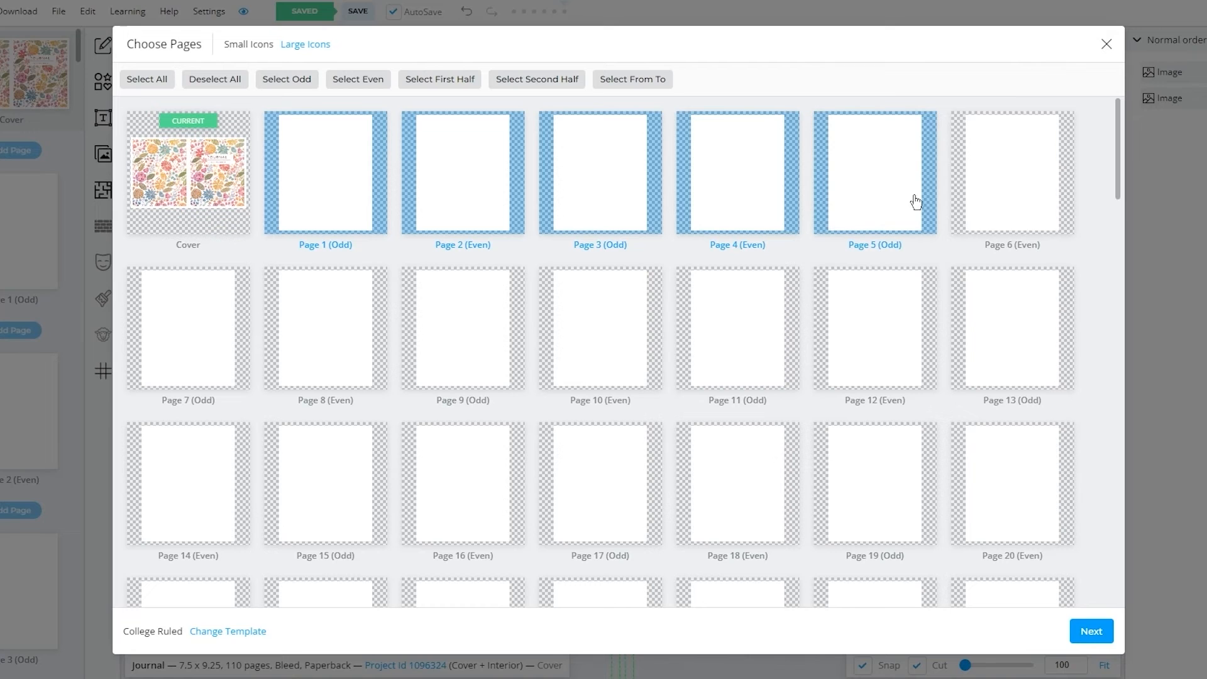
{"action": "left_click", "coordinate": [985, 203]}
{"action": "left_click", "coordinate": [1010, 310]}
{"action": "left_click", "coordinate": [861, 350]}
{"action": "left_click", "coordinate": [739, 336]}
{"action": "left_click", "coordinate": [614, 337]}
{"action": "left_click", "coordinate": [448, 336]}
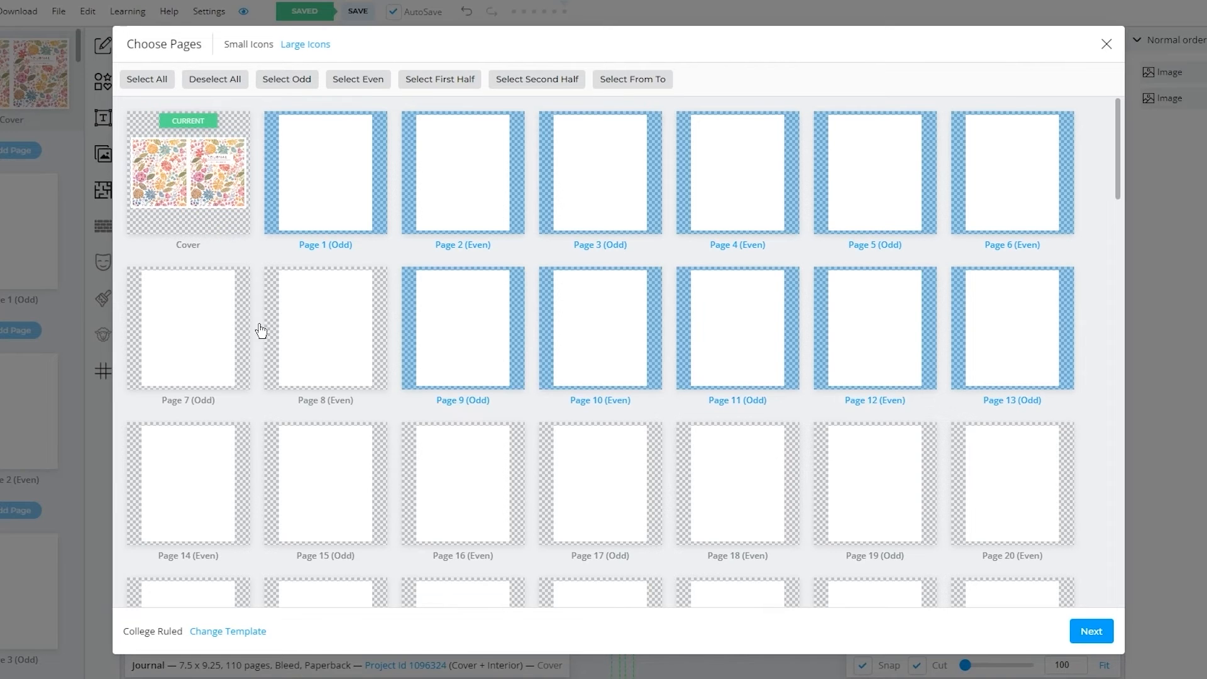
{"action": "left_click", "coordinate": [235, 328]}
{"action": "left_click", "coordinate": [291, 333]}
{"action": "left_click_drag", "start_coordinate": [212, 479], "coordinate": [622, 544]}
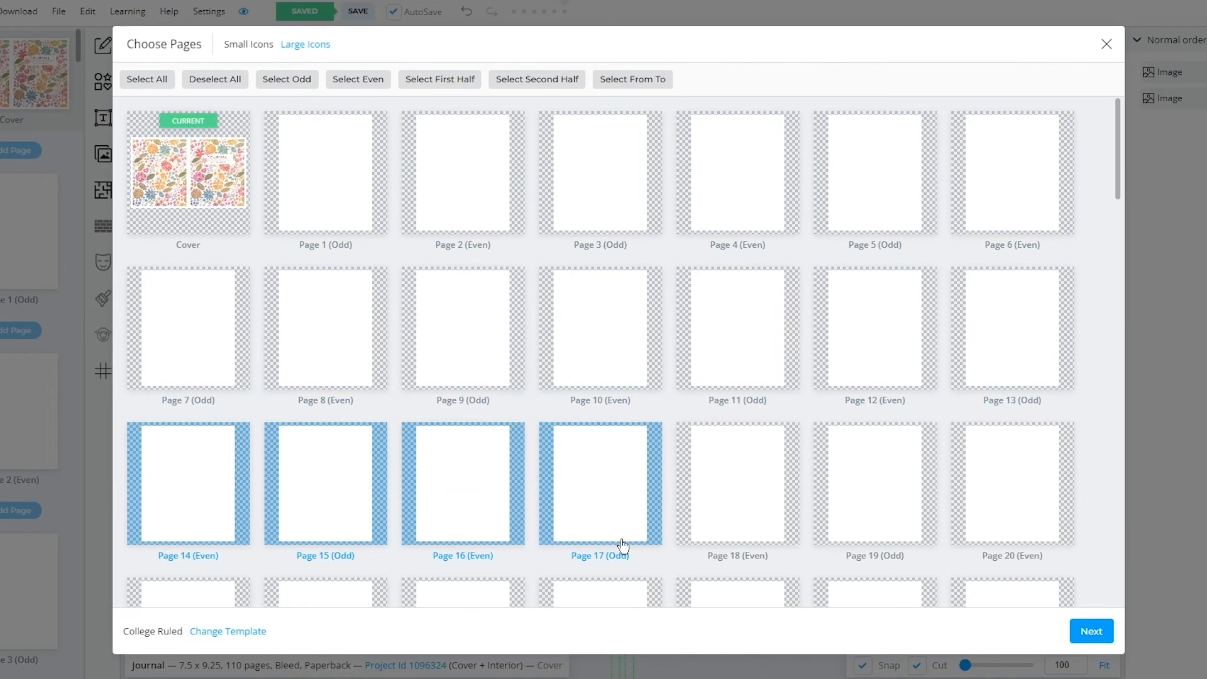
{"action": "scroll", "coordinate": [781, 439], "scroll_direction": "down", "scroll_amount": 2}
{"action": "scroll", "coordinate": [722, 380], "scroll_direction": "up", "scroll_amount": 2}
{"action": "left_click_drag", "start_coordinate": [269, 104], "coordinate": [1135, 676]}
{"action": "left_click_drag", "start_coordinate": [118, 105], "coordinate": [1126, 656]}
{"action": "scroll", "coordinate": [880, 323], "scroll_direction": "down", "scroll_amount": 10}
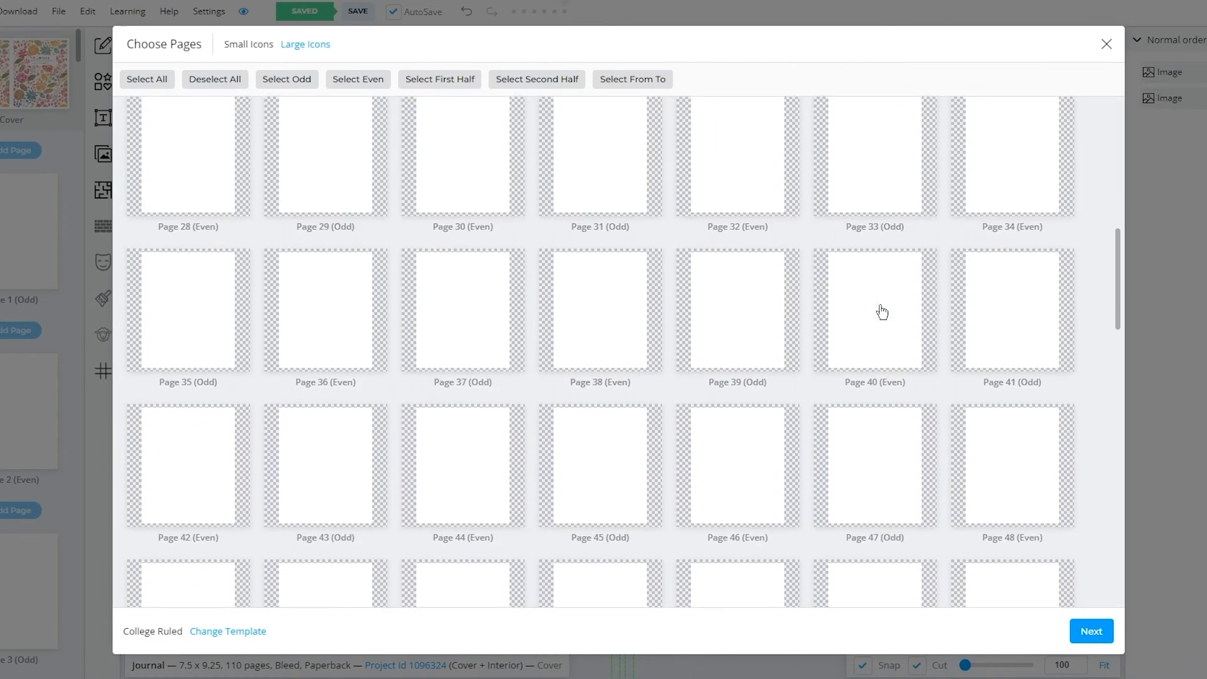
Step: Select all interior pages, leaving out the cover, for the College Ruled template and check the selection
{"action": "scroll", "coordinate": [881, 312], "scroll_direction": "up", "scroll_amount": 3}
{"action": "scroll", "coordinate": [635, 263], "scroll_direction": "down", "scroll_amount": 2}
{"action": "scroll", "coordinate": [665, 267], "scroll_direction": "down", "scroll_amount": 10}
{"action": "scroll", "coordinate": [671, 247], "scroll_direction": "up", "scroll_amount": 4}
{"action": "scroll", "coordinate": [679, 248], "scroll_direction": "up", "scroll_amount": 6}
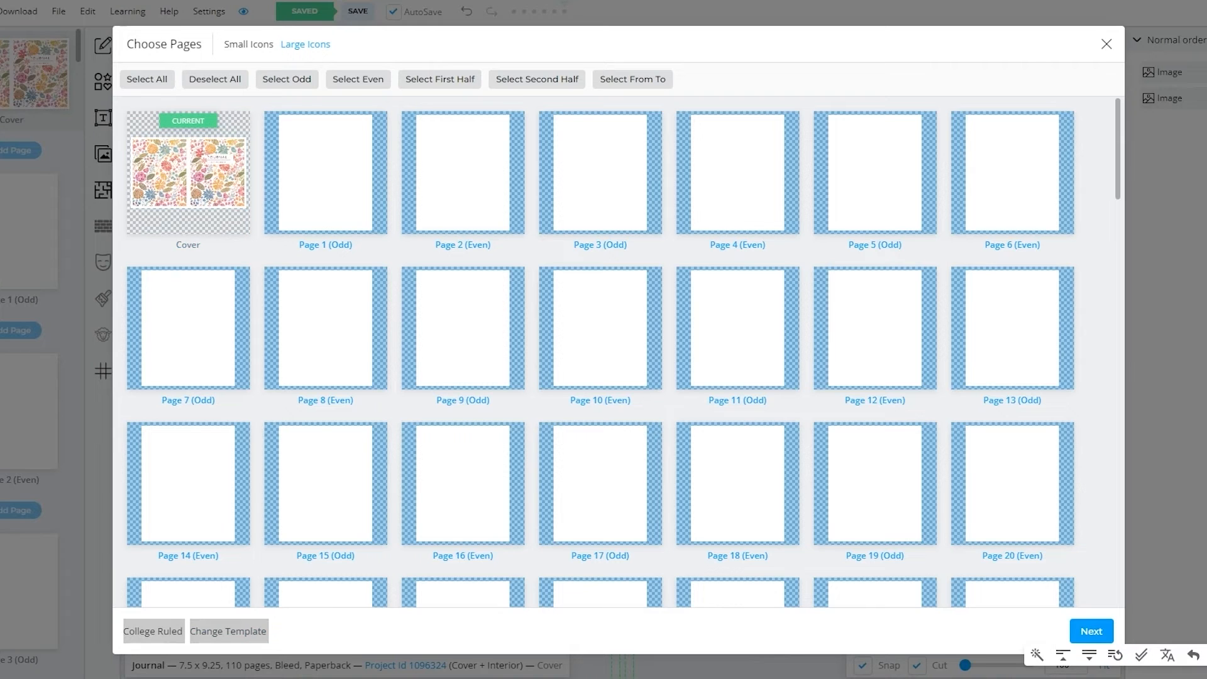
{"action": "scroll", "coordinate": [732, 420], "scroll_direction": "down", "scroll_amount": 20}
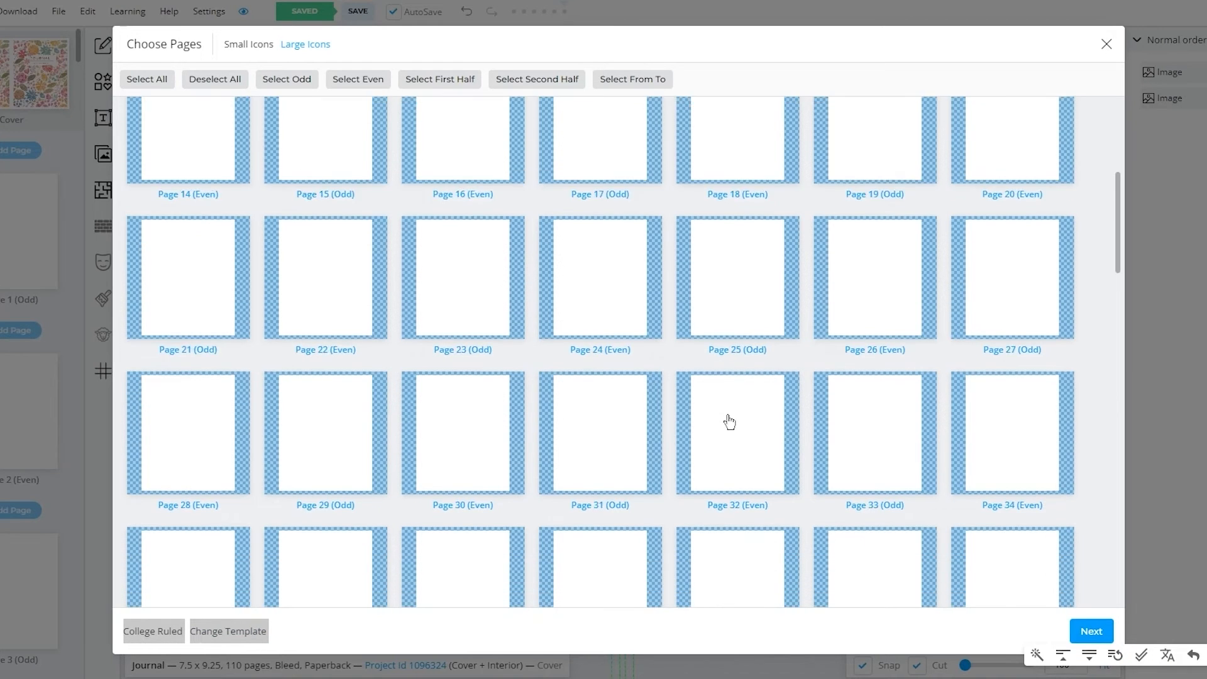
Step: Continue to the College Ruled options for the selected pages and set the top, right, bottom and left margins to 1 in
{"action": "scroll", "coordinate": [737, 419], "scroll_direction": "down", "scroll_amount": 5}
{"action": "scroll", "coordinate": [737, 416], "scroll_direction": "up", "scroll_amount": 20}
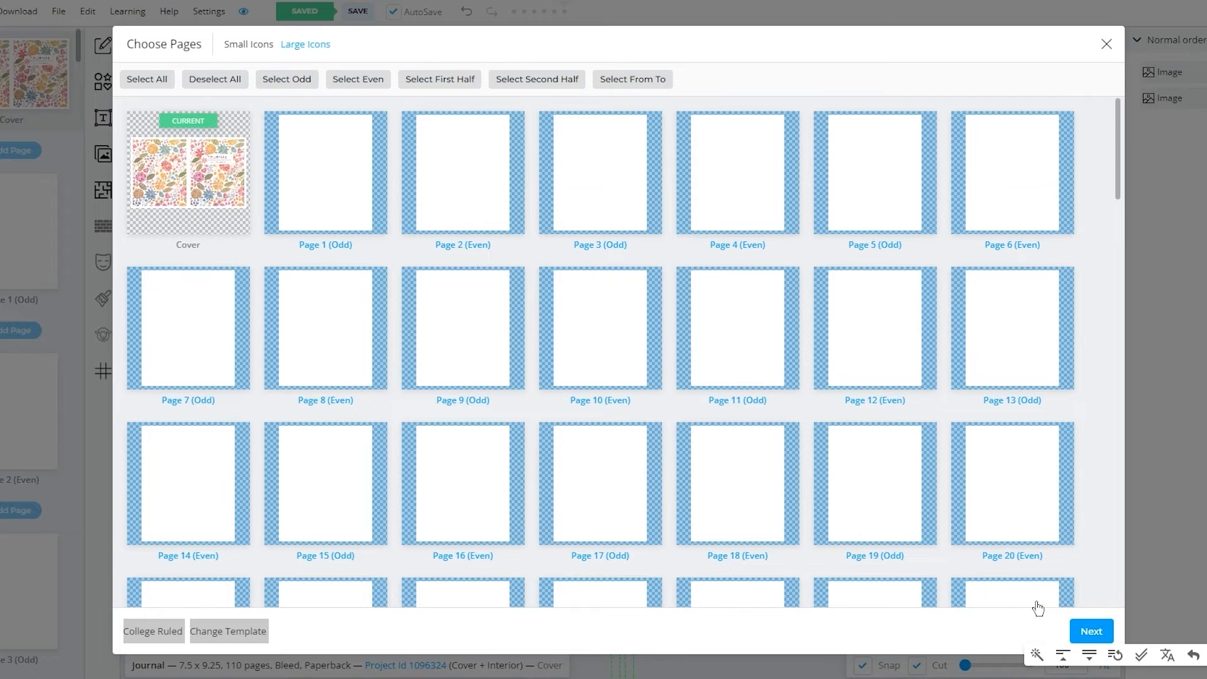
{"action": "left_click", "coordinate": [1091, 632]}
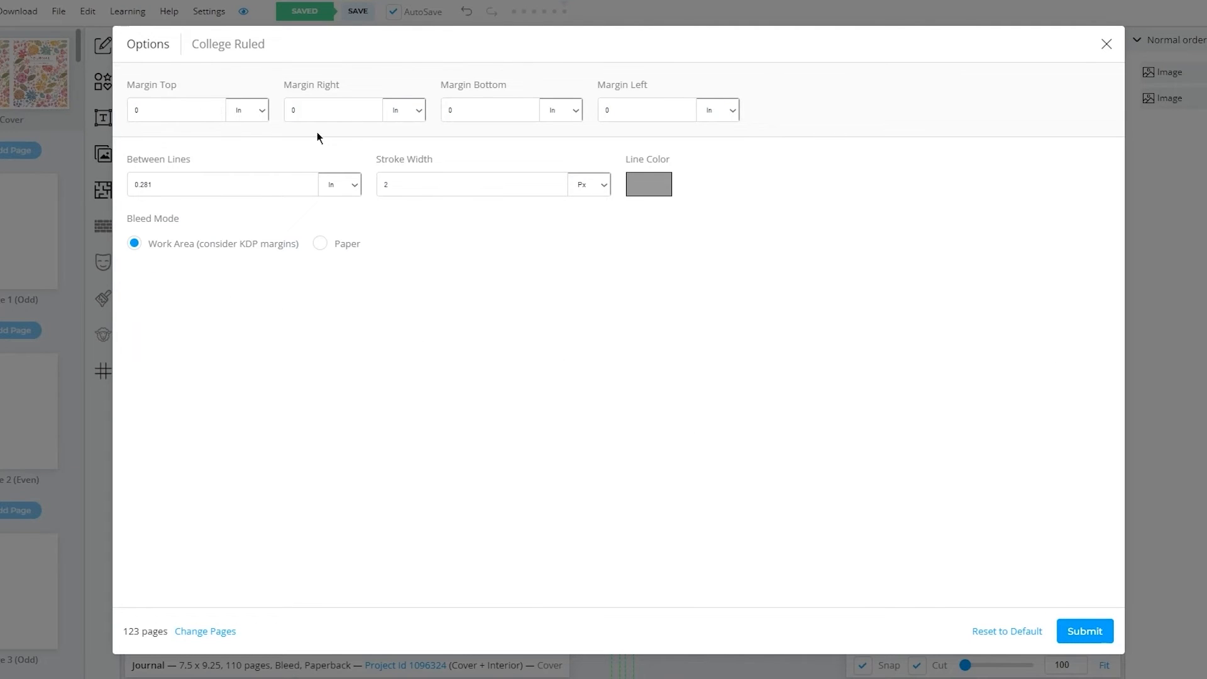
{"action": "left_click", "coordinate": [179, 113]}
{"action": "key", "text": "BackSpace"}
{"action": "type", "text": "1"}
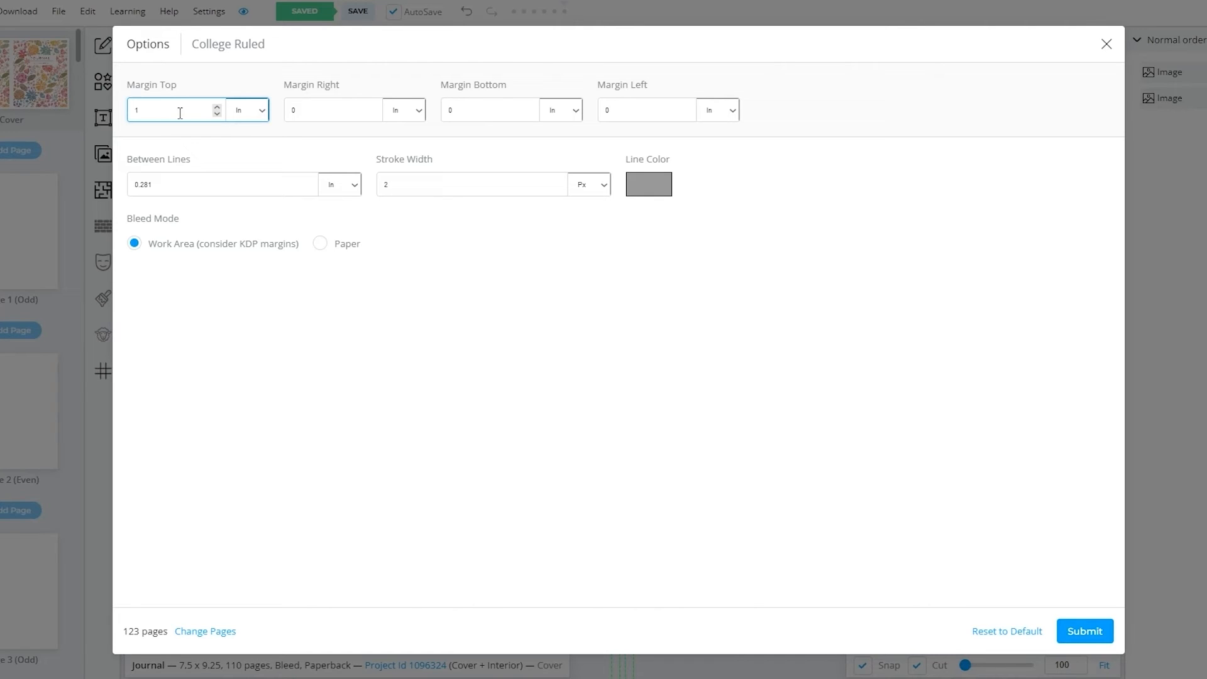
{"action": "left_click", "coordinate": [355, 110]}
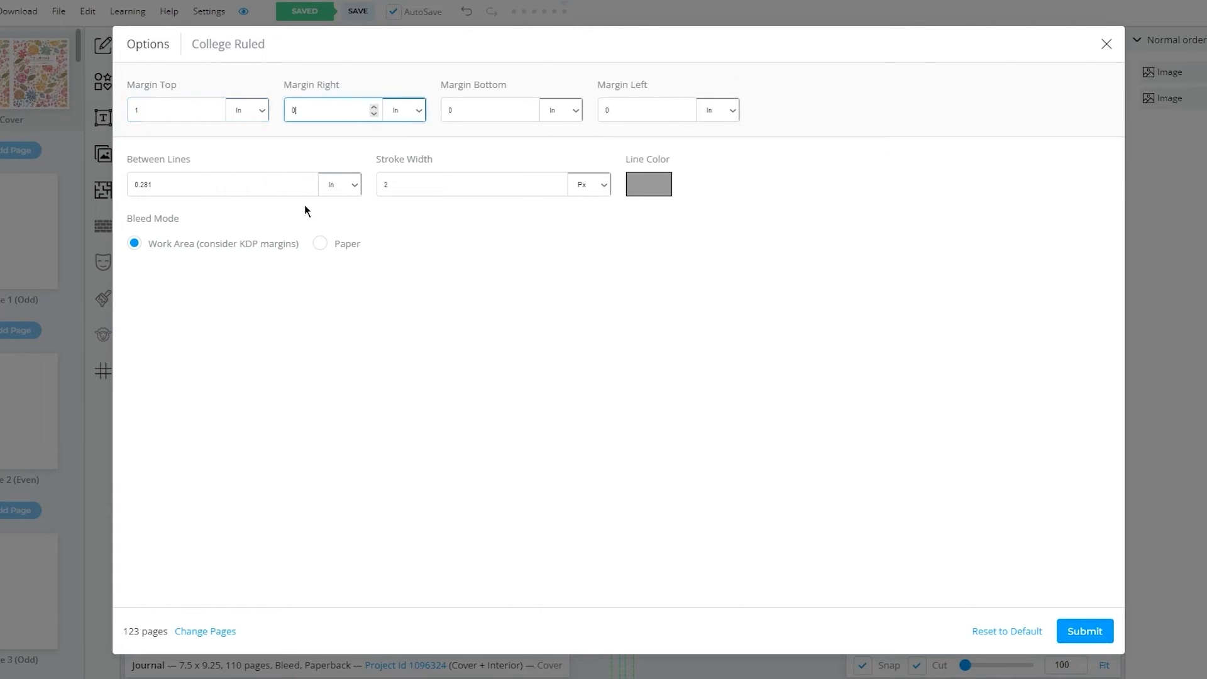
{"action": "key", "text": "BackSpace"}
{"action": "type", "text": "1"}
{"action": "left_click", "coordinate": [487, 107]}
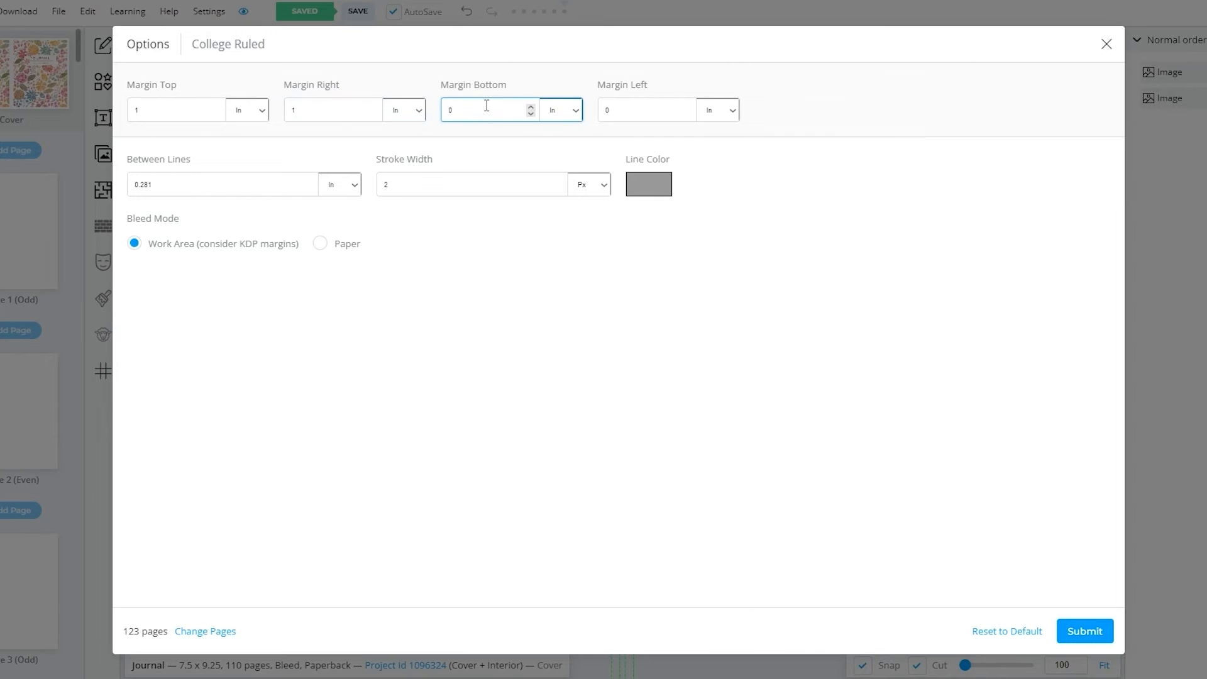
{"action": "type", "text": "1"}
{"action": "left_click", "coordinate": [635, 106]}
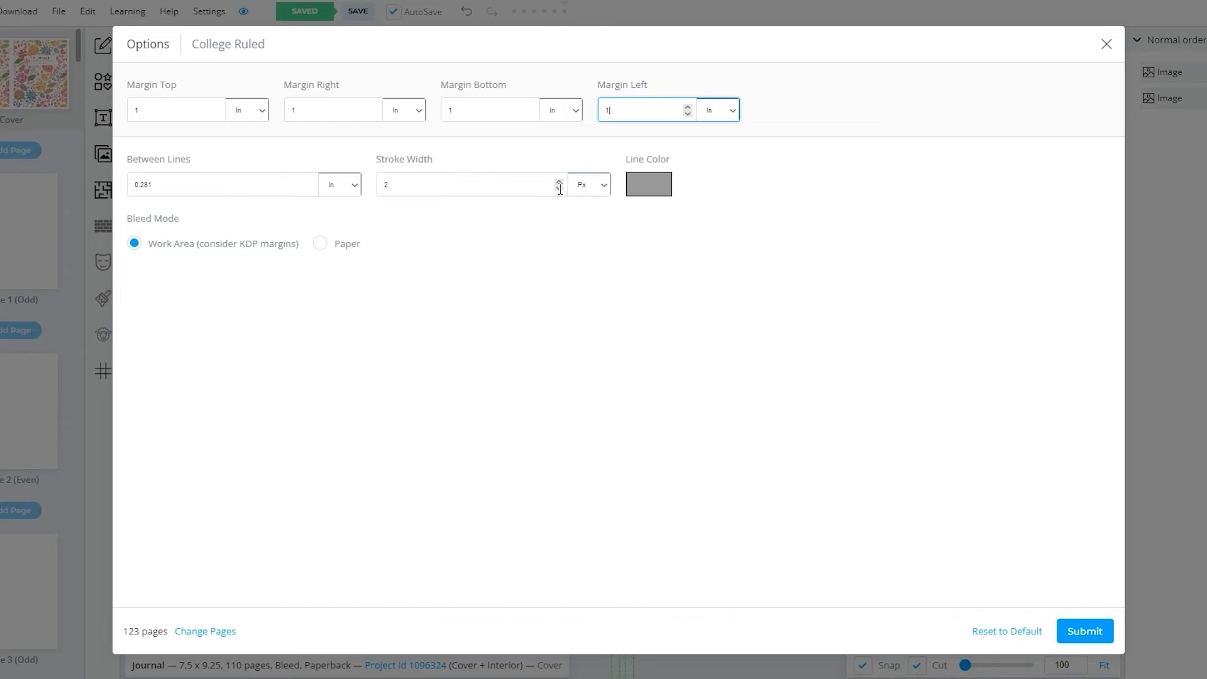
Step: Set the line color to black (#000000) and apply the College Ruled template to the selected pages
{"action": "left_click", "coordinate": [642, 189]}
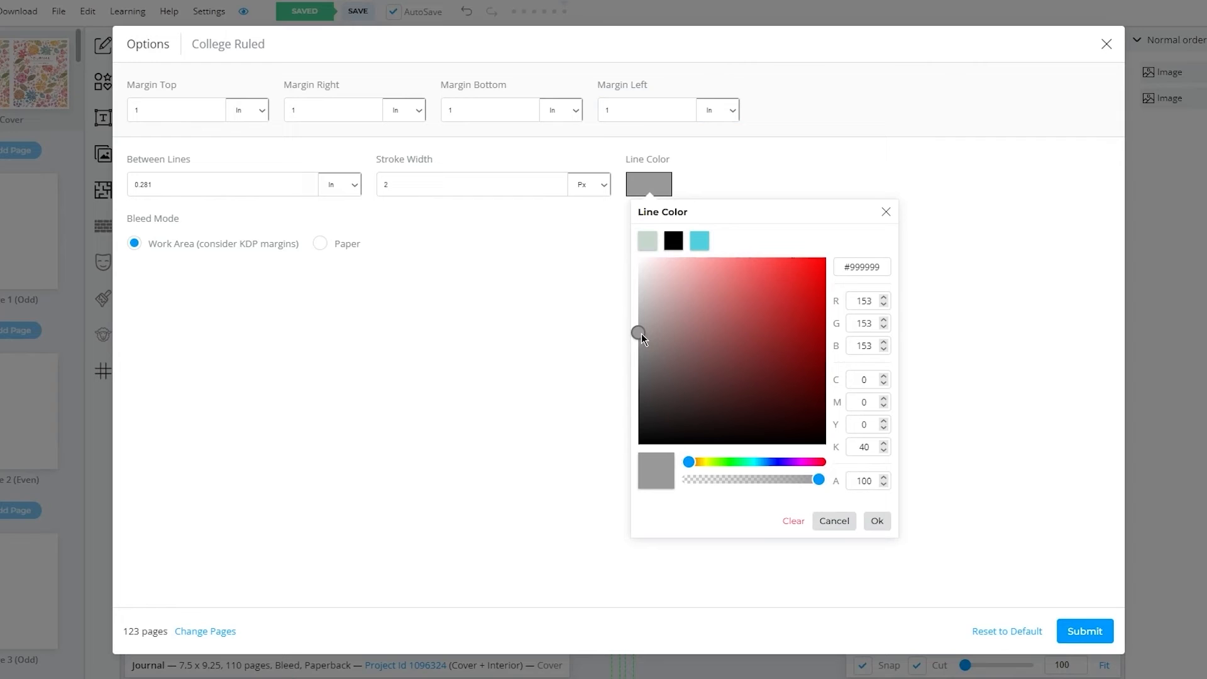
{"action": "left_click_drag", "start_coordinate": [641, 333], "coordinate": [616, 450]}
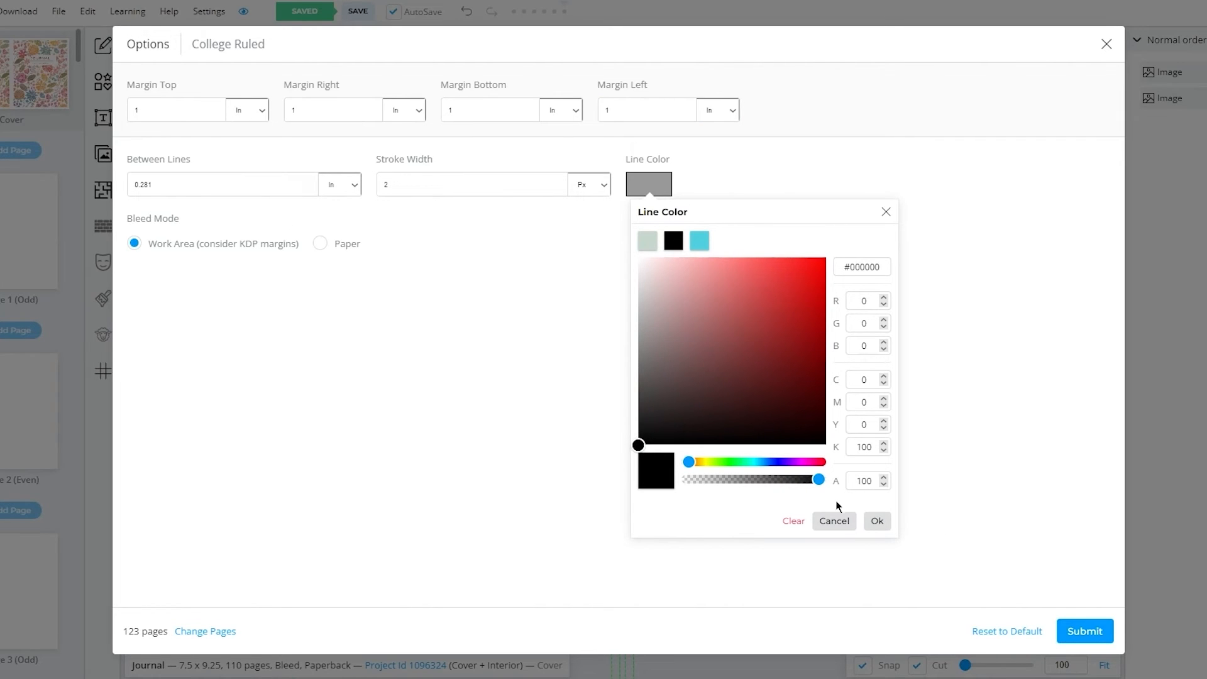
{"action": "left_click", "coordinate": [877, 521]}
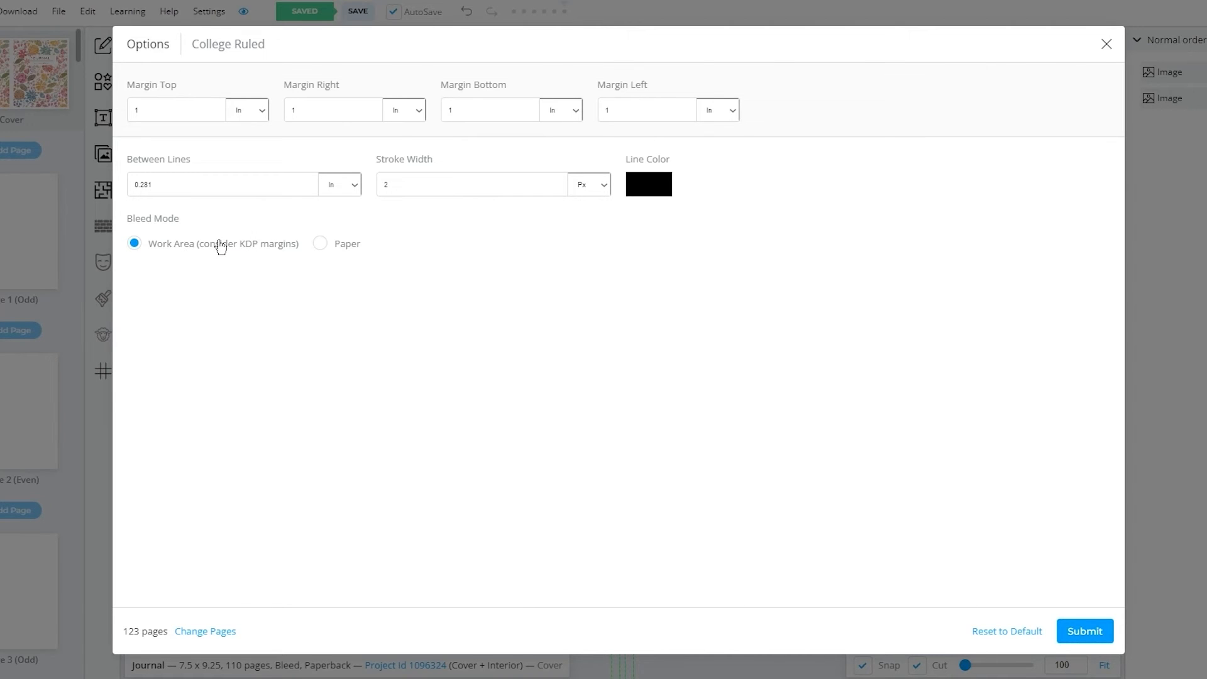
{"action": "left_click", "coordinate": [1088, 634]}
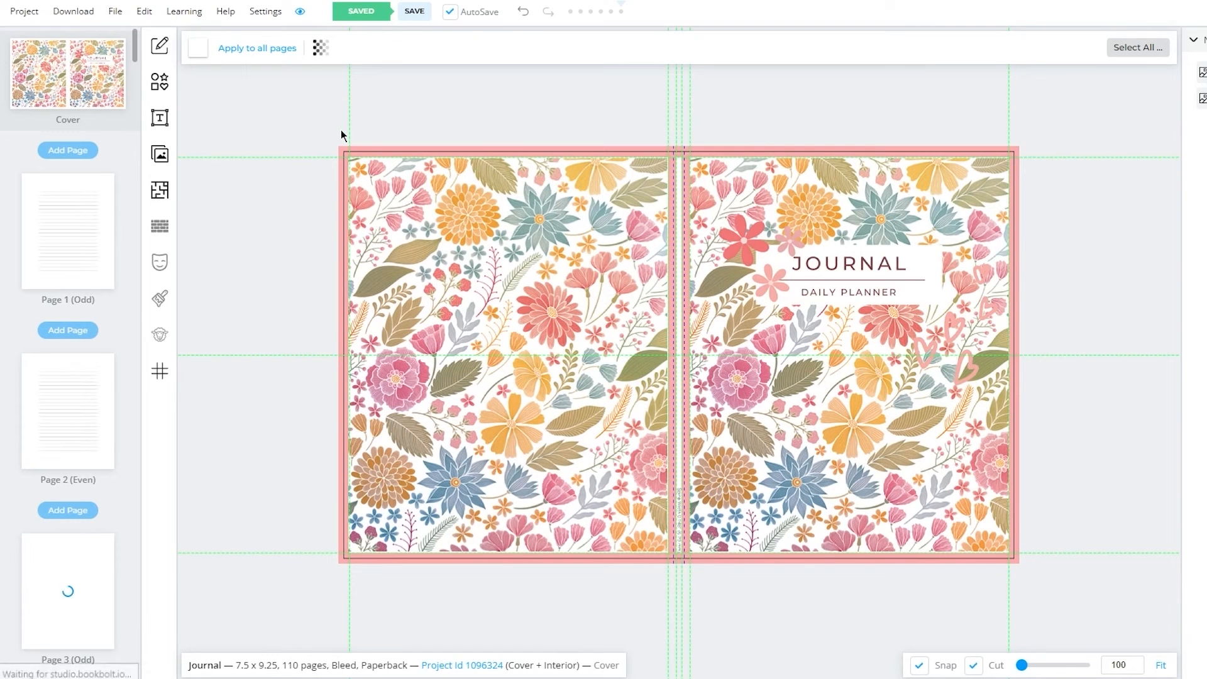
Step: Examine the ruled lines on interior page 1 and check the thumbnails of the following interior pages
{"action": "left_click", "coordinate": [105, 244]}
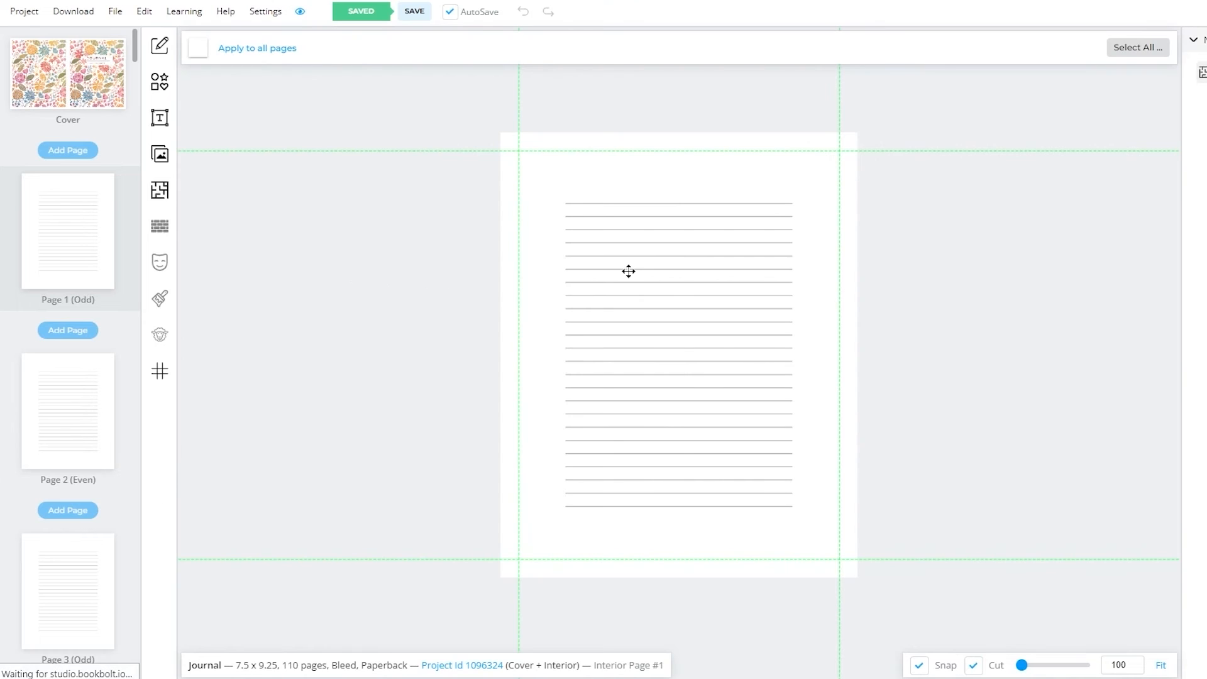
{"action": "scroll", "coordinate": [717, 272], "scroll_direction": "up", "scroll_amount": 5}
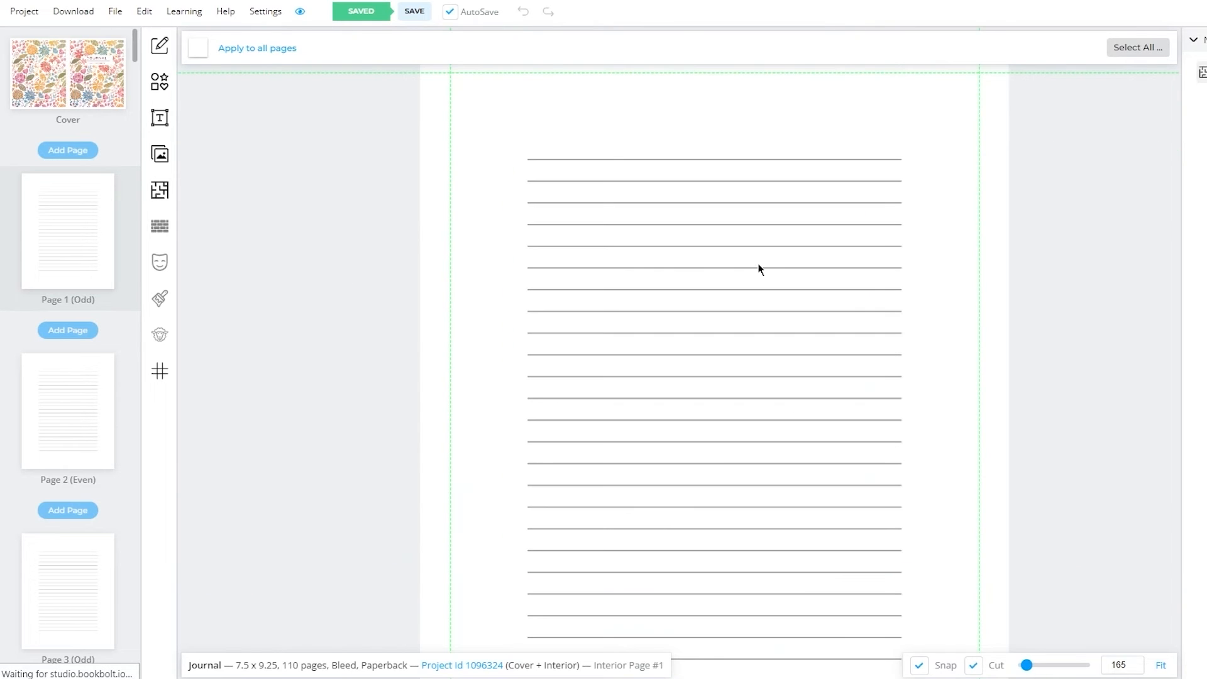
{"action": "scroll", "coordinate": [757, 267], "scroll_direction": "down", "scroll_amount": 2}
{"action": "scroll", "coordinate": [756, 264], "scroll_direction": "up", "scroll_amount": 1}
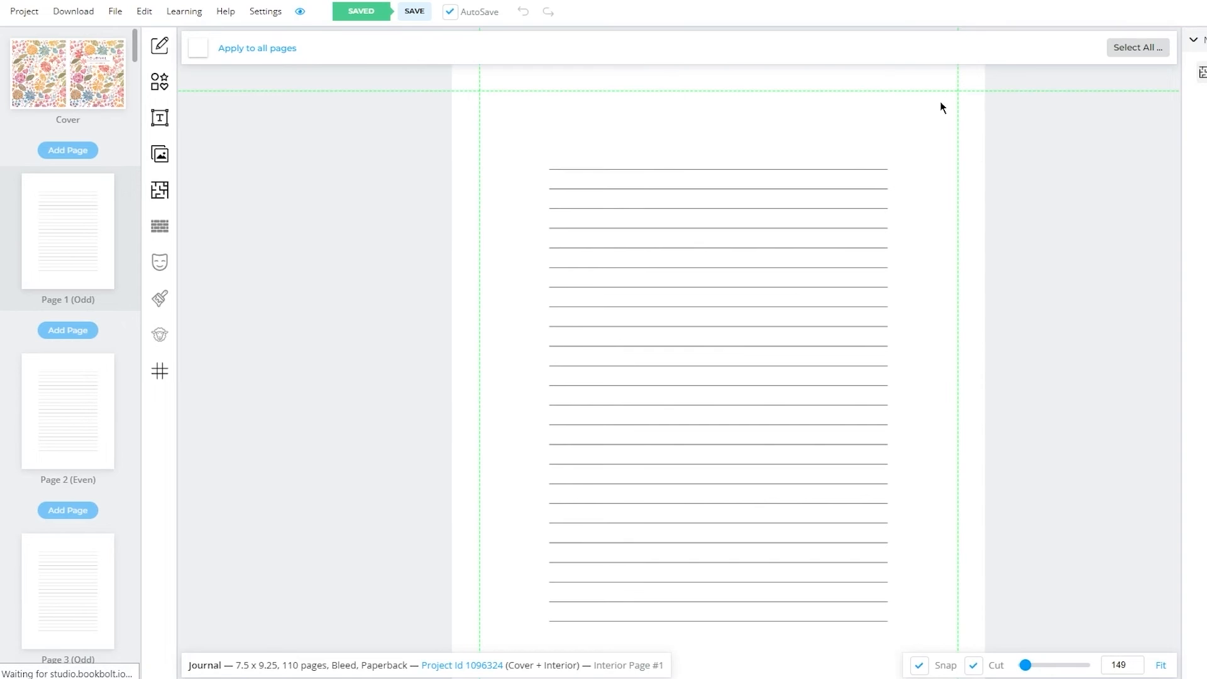
{"action": "scroll", "coordinate": [450, 181], "scroll_direction": "down", "scroll_amount": 1}
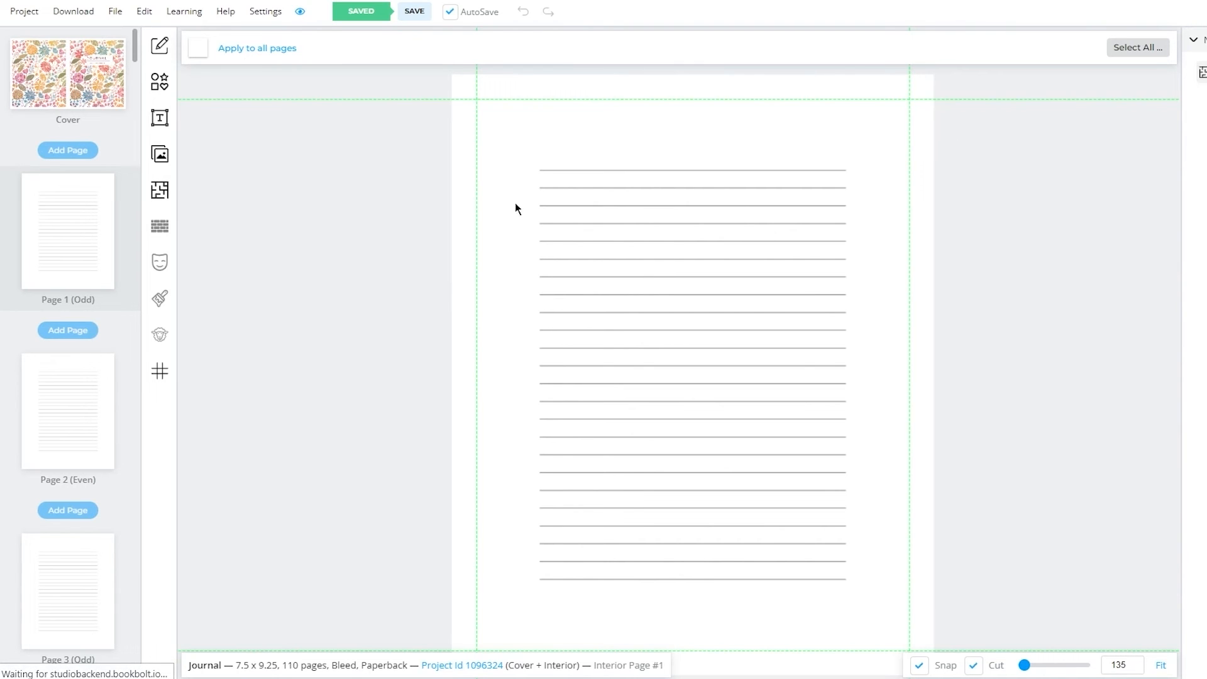
{"action": "scroll", "coordinate": [83, 439], "scroll_direction": "down", "scroll_amount": 15}
{"action": "scroll", "coordinate": [85, 435], "scroll_direction": "down", "scroll_amount": 20}
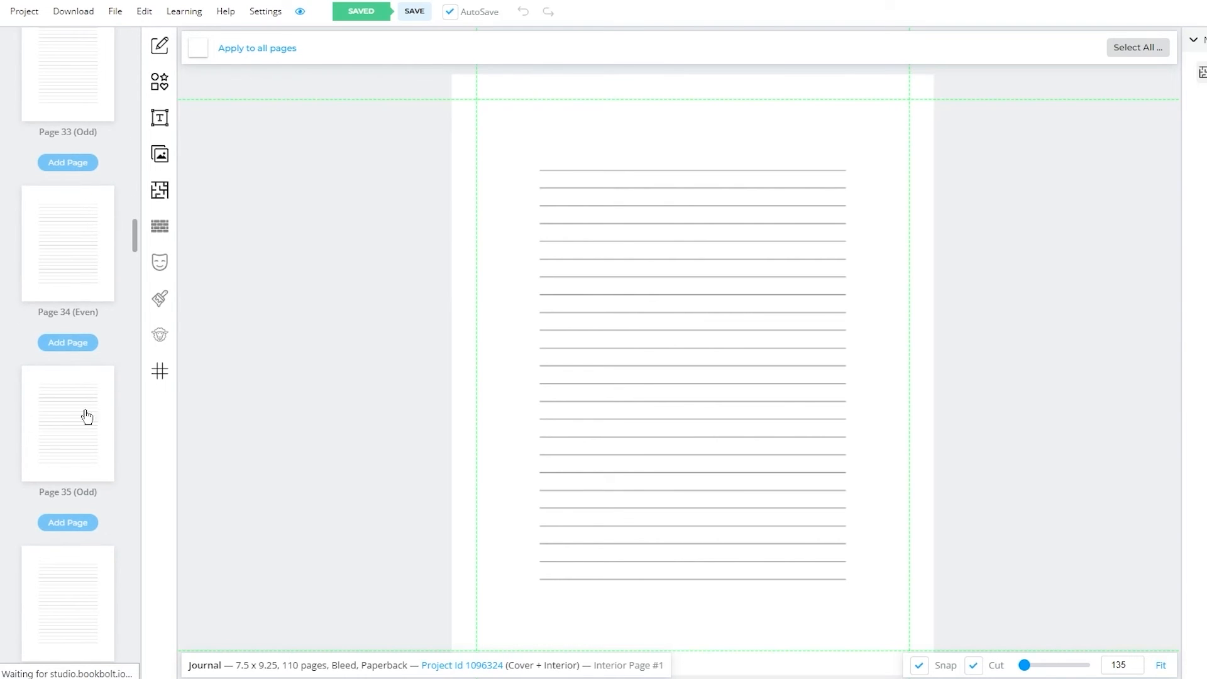
{"action": "scroll", "coordinate": [85, 415], "scroll_direction": "up", "scroll_amount": 10}
{"action": "scroll", "coordinate": [87, 422], "scroll_direction": "up", "scroll_amount": 20}
{"action": "scroll", "coordinate": [87, 422], "scroll_direction": "up", "scroll_amount": 4}
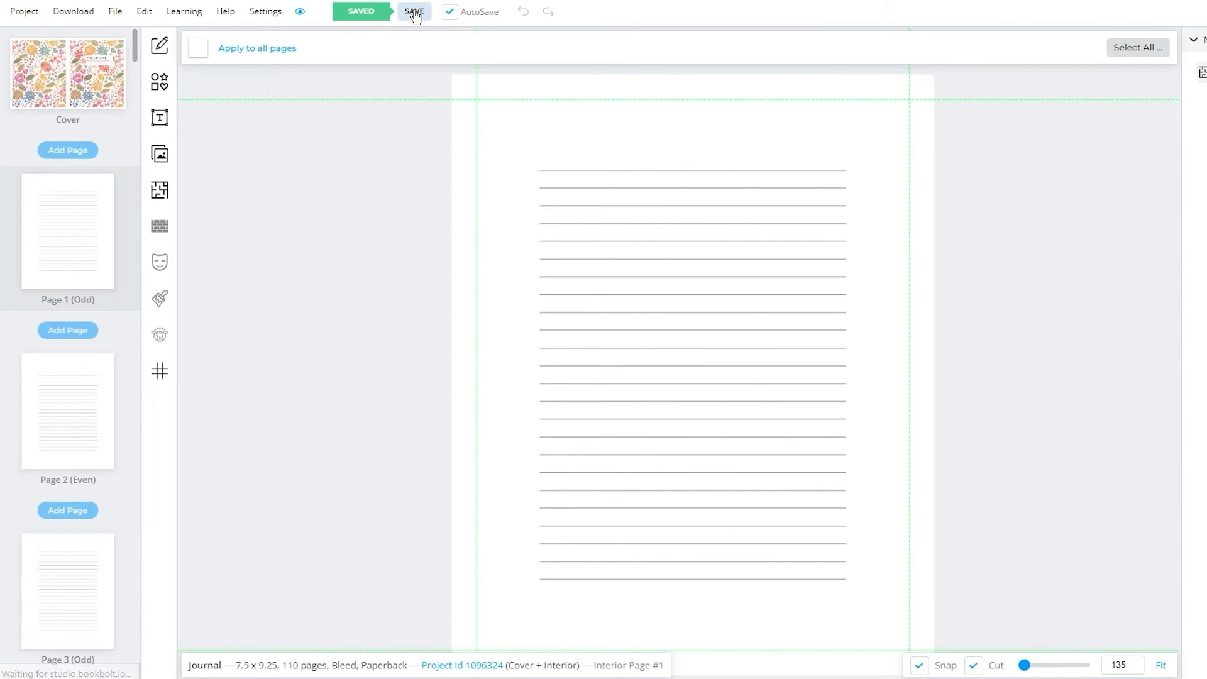
Step: Return to the cover, save the project and download the whole current project as CMYK for printed books
{"action": "left_click", "coordinate": [124, 94]}
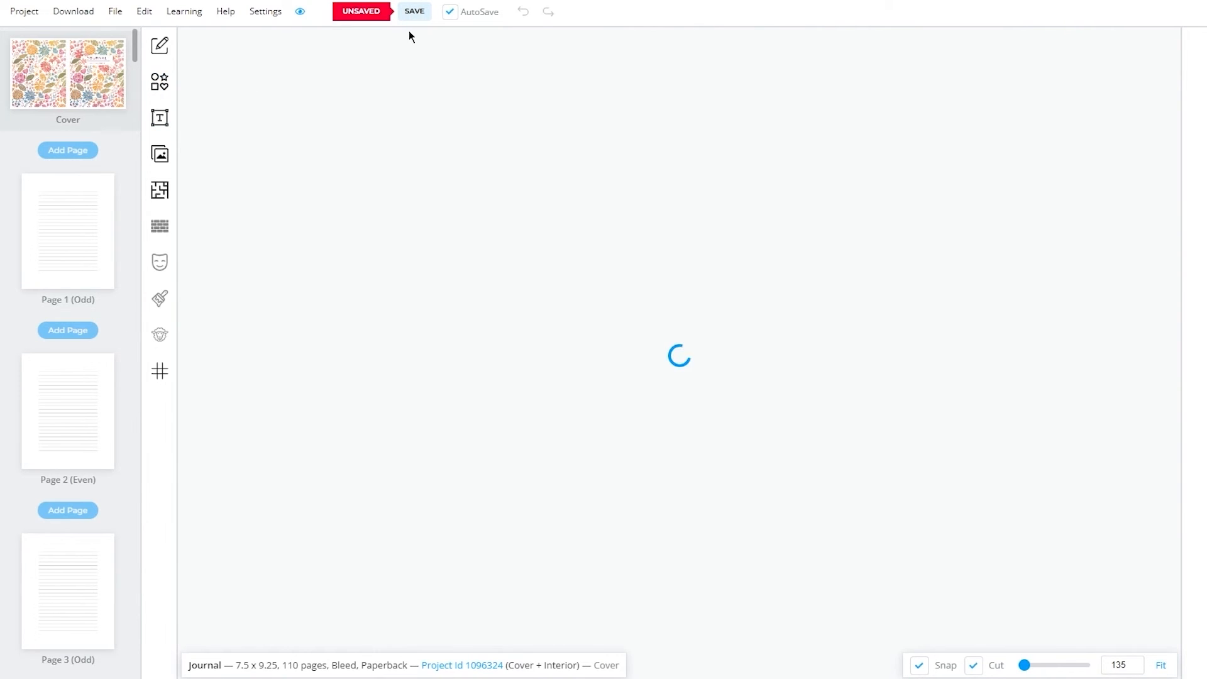
{"action": "left_click", "coordinate": [402, 13]}
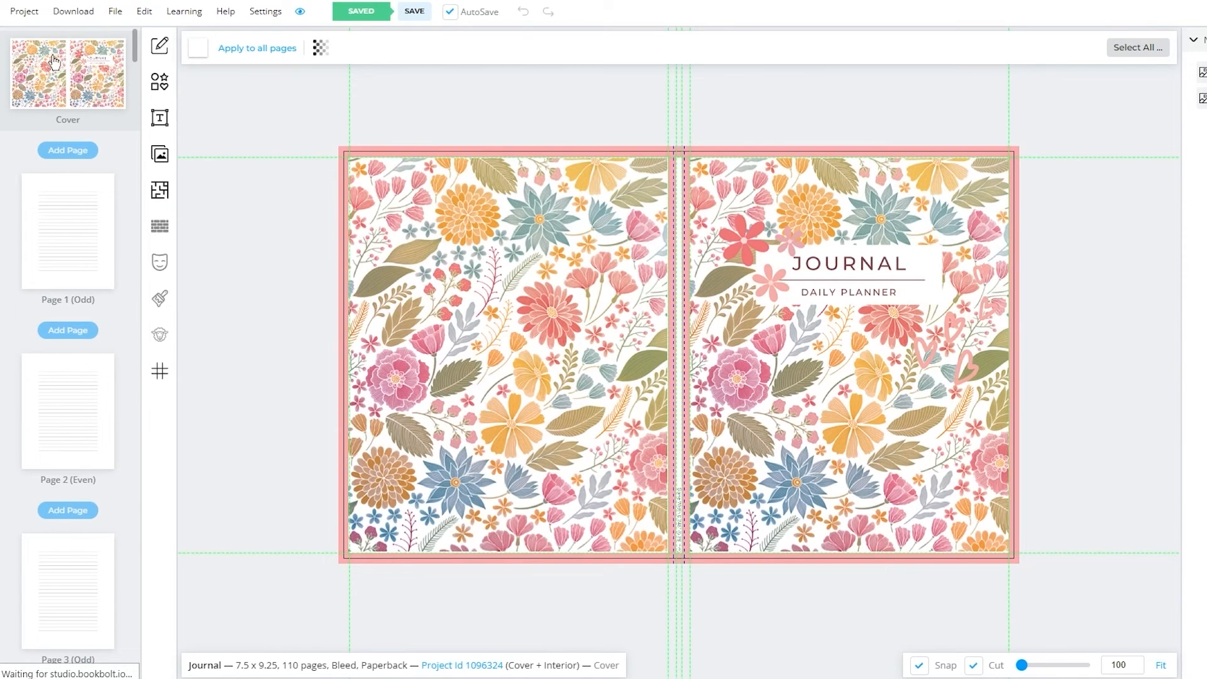
{"action": "left_click", "coordinate": [23, 16]}
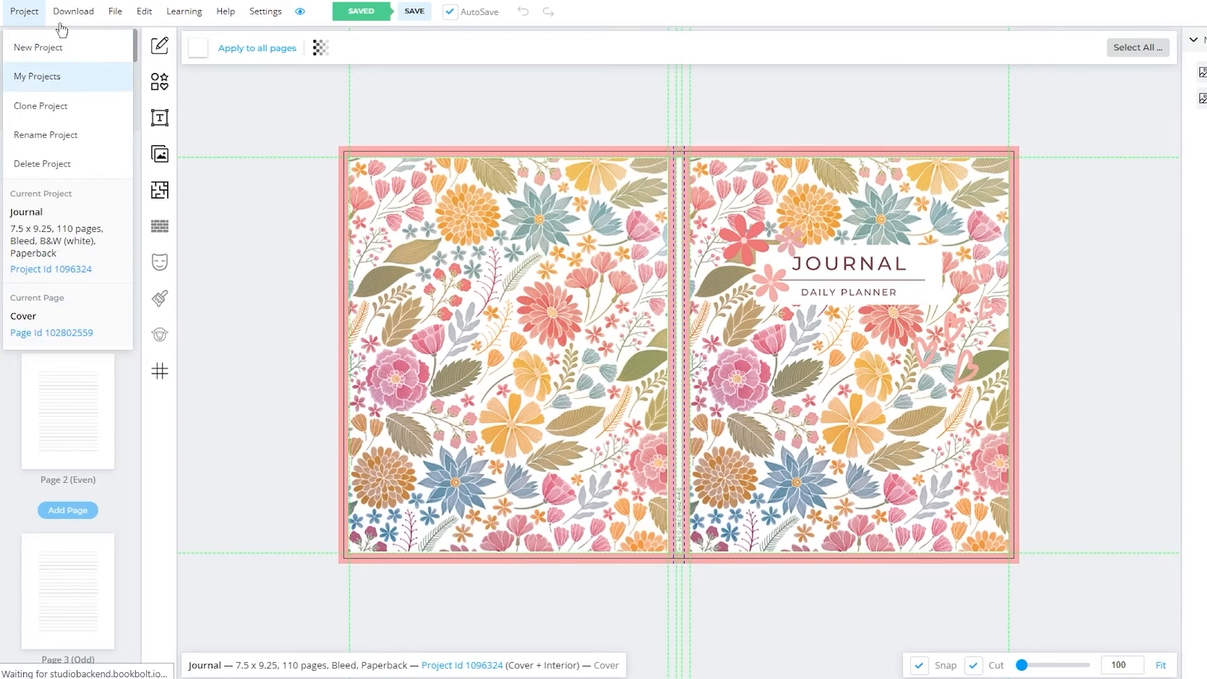
{"action": "mouse_move", "coordinate": [66, 23]}
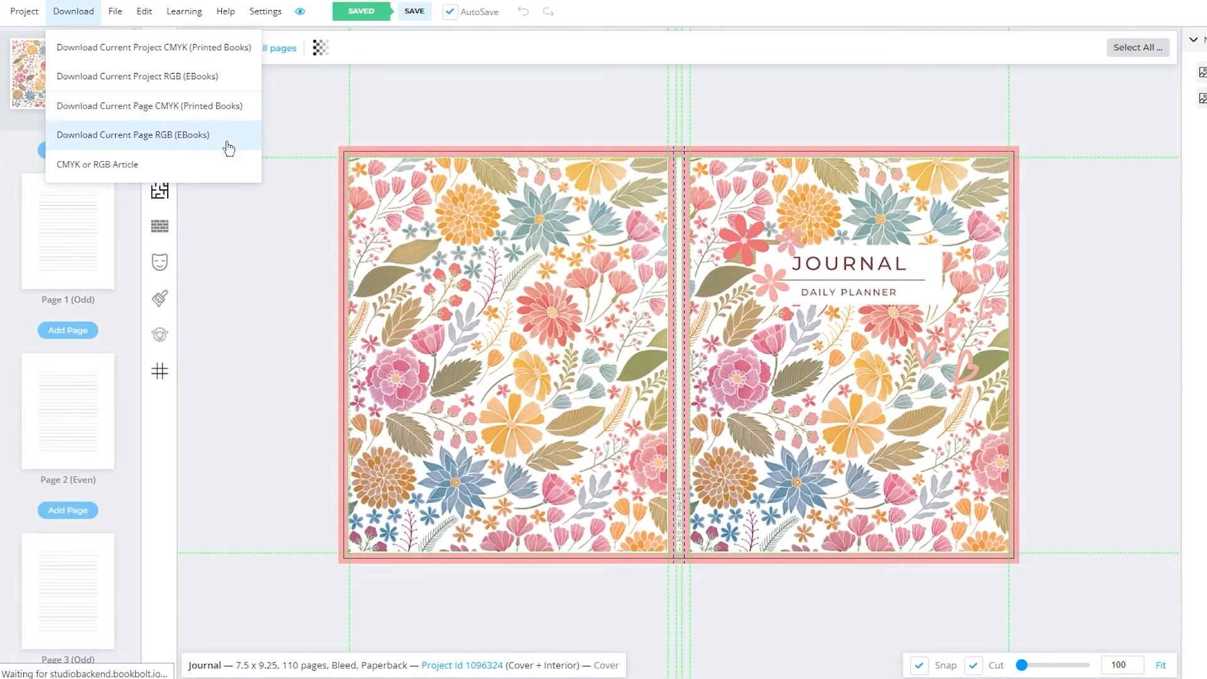
{"action": "left_click", "coordinate": [251, 61]}
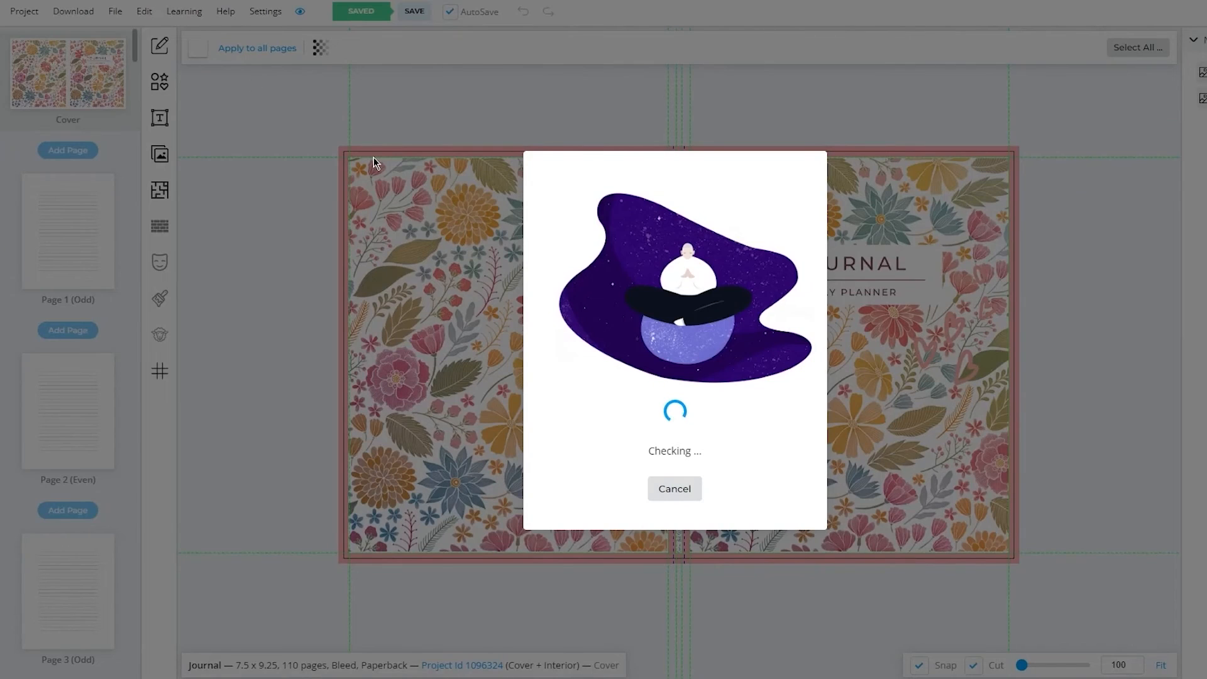
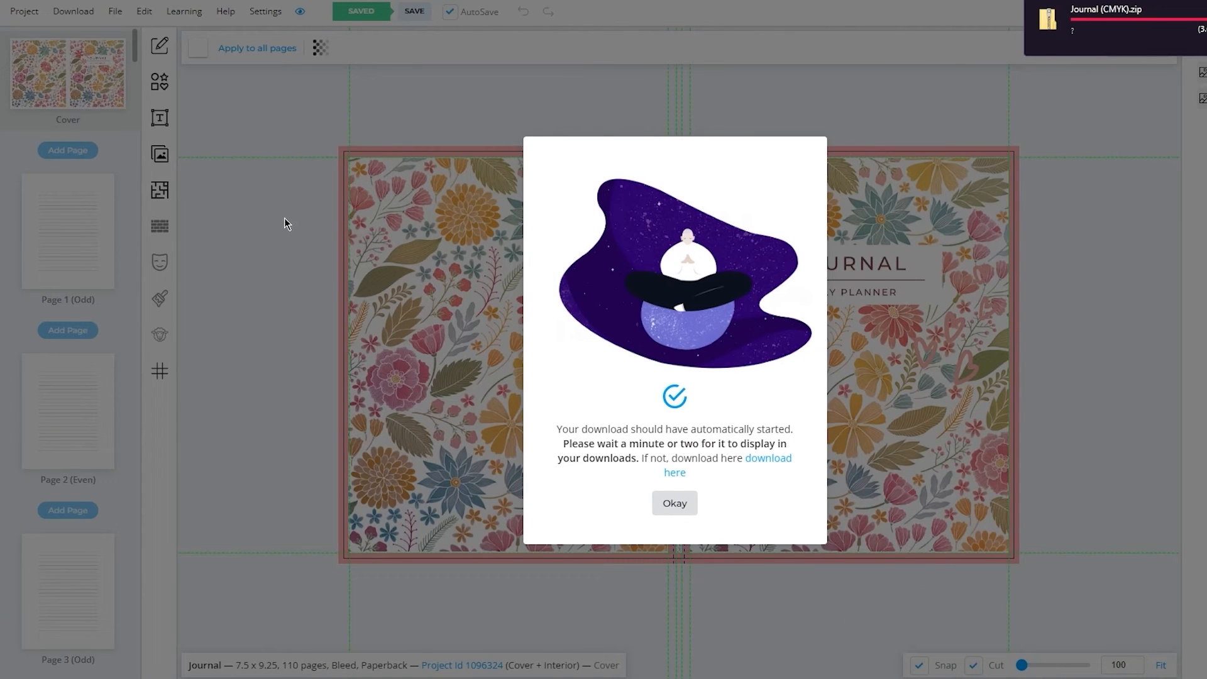
{"action": "left_click", "coordinate": [676, 506]}
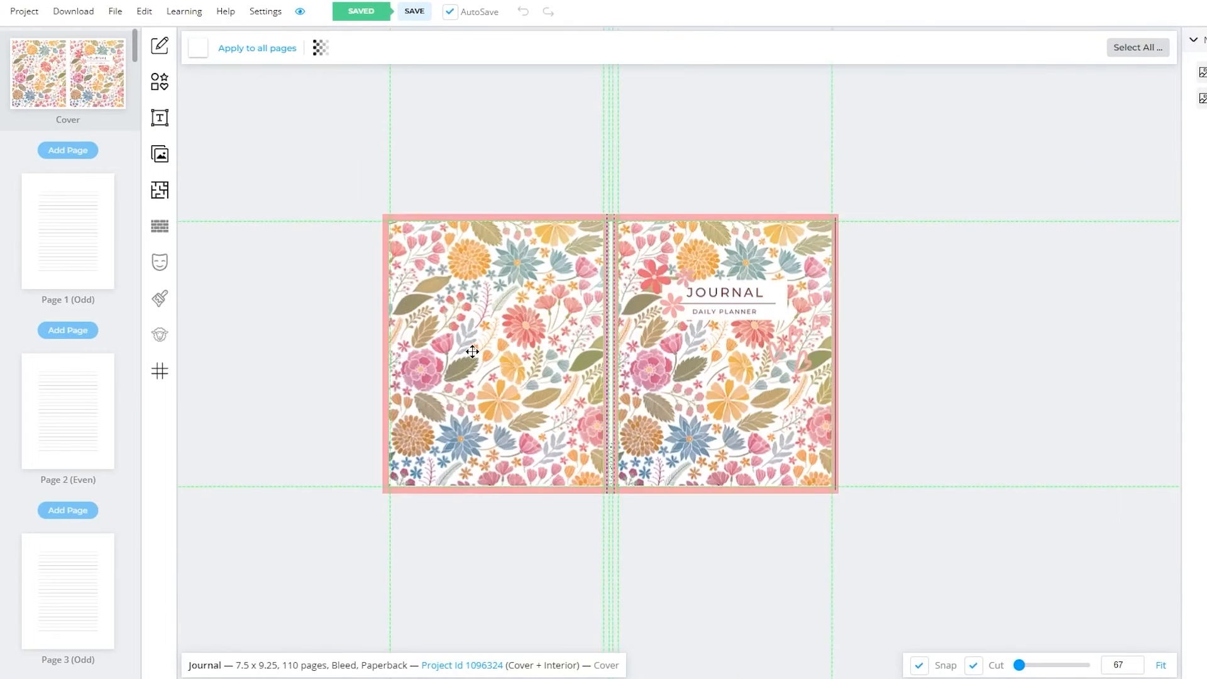
Step: Switch to the downloaded Journal (CMYK) archive in File Explorer and inspect the Paperback Cover PDF
{"action": "left_click", "coordinate": [56, 399]}
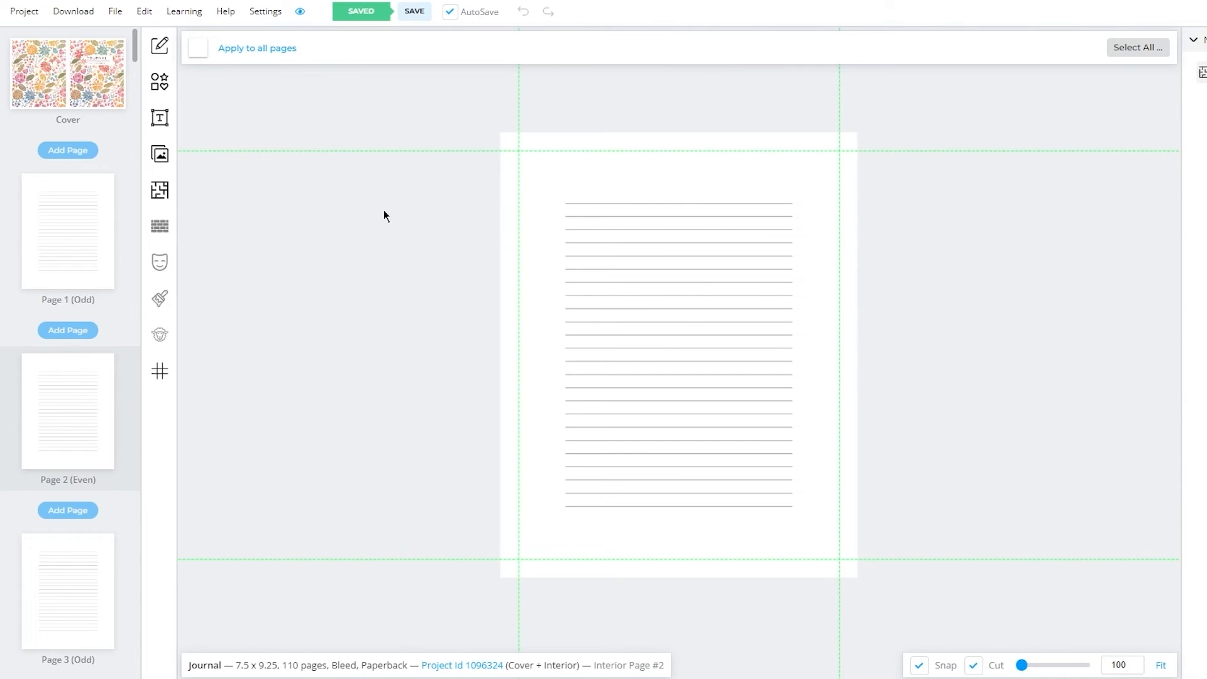
{"action": "left_click", "coordinate": [67, 94]}
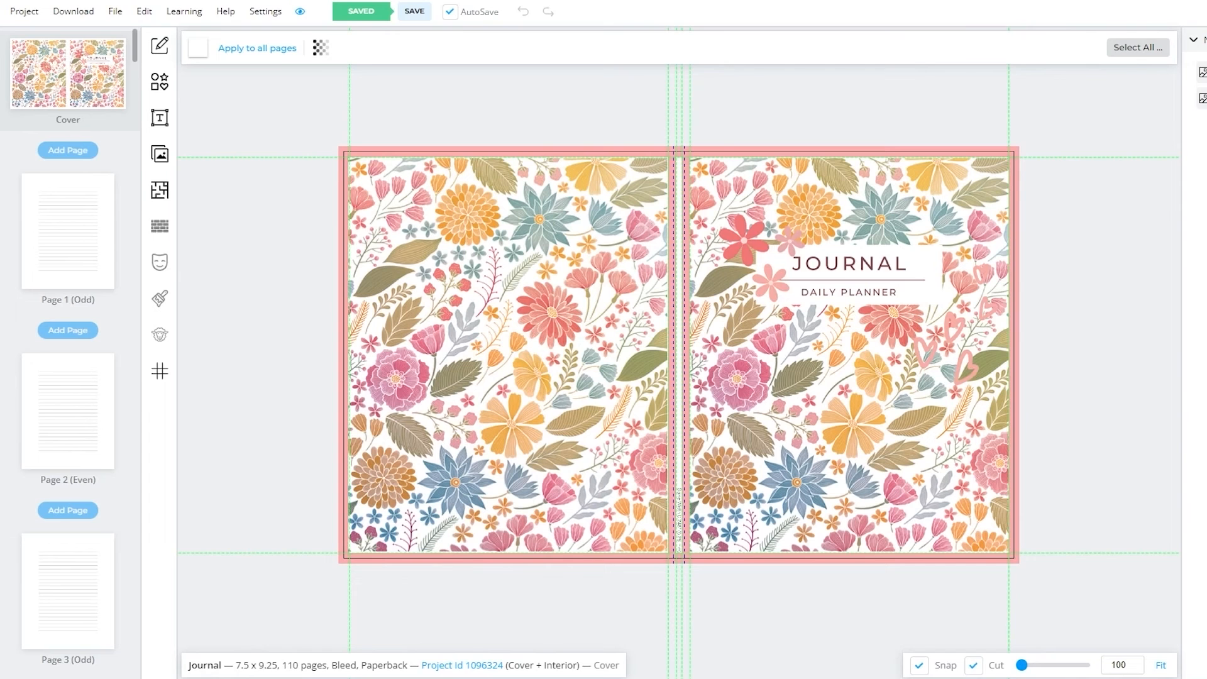
{"action": "left_click", "coordinate": [1174, 56]}
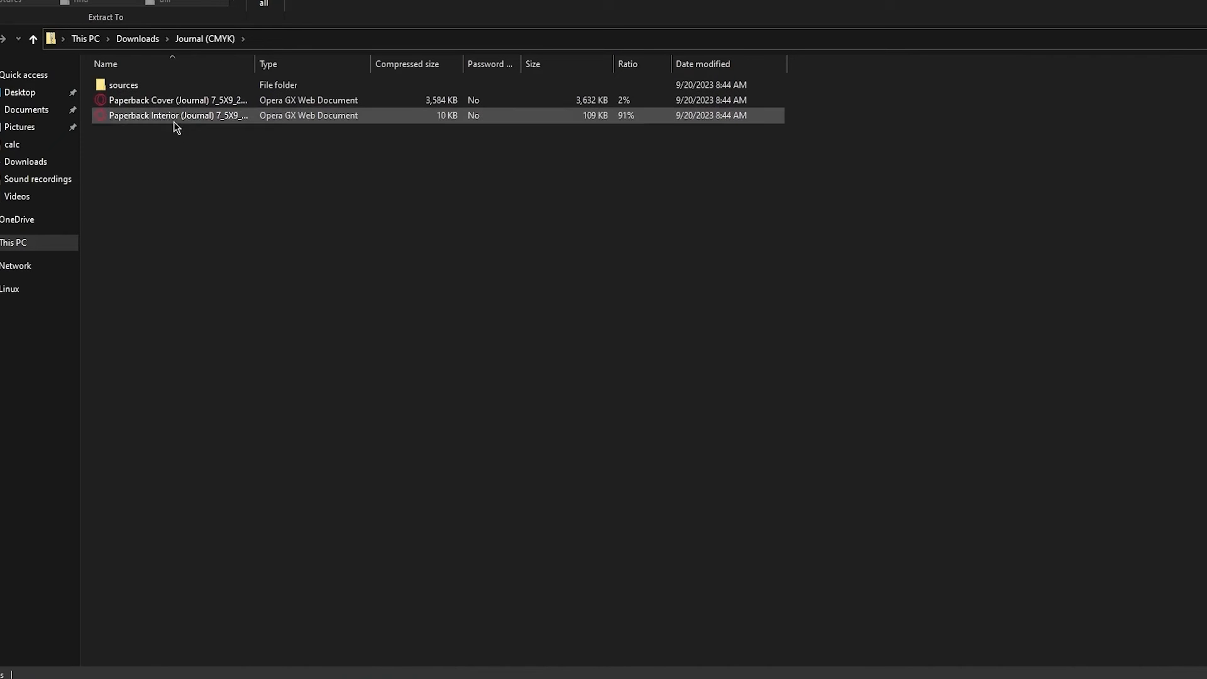
{"action": "left_click", "coordinate": [189, 102]}
{"action": "double_click", "coordinate": [191, 103]}
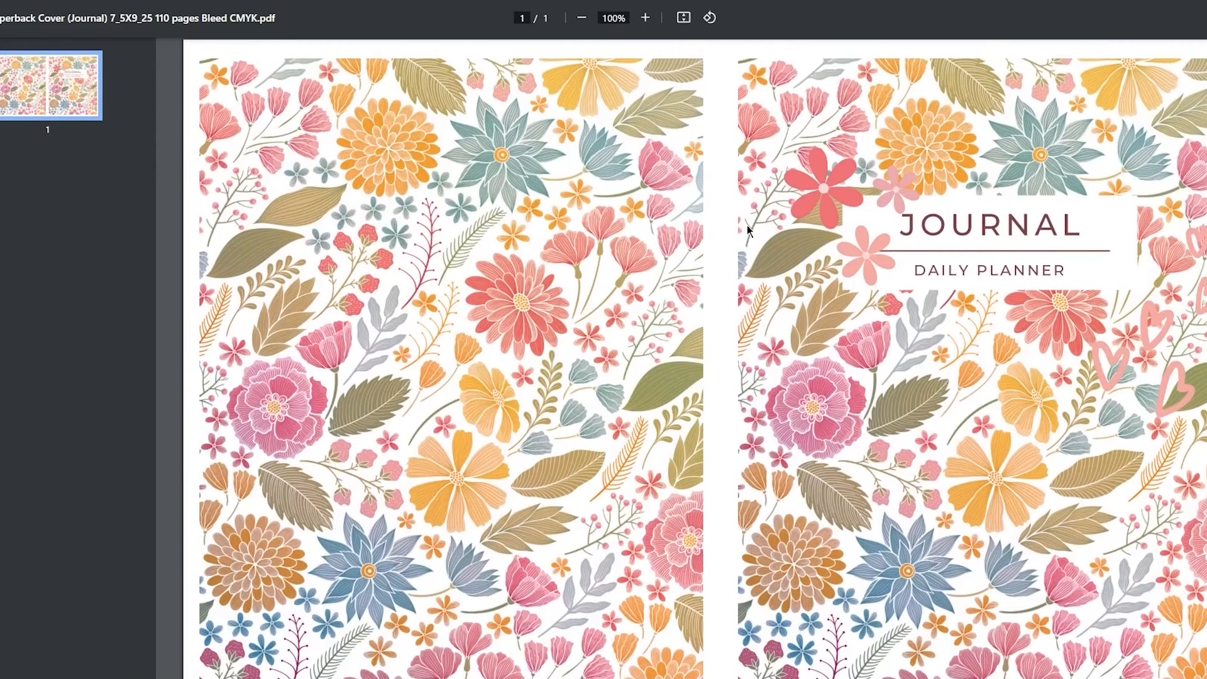
{"action": "scroll", "coordinate": [748, 231], "scroll_direction": "down", "scroll_amount": 1}
{"action": "scroll", "coordinate": [780, 228], "scroll_direction": "up", "scroll_amount": 1}
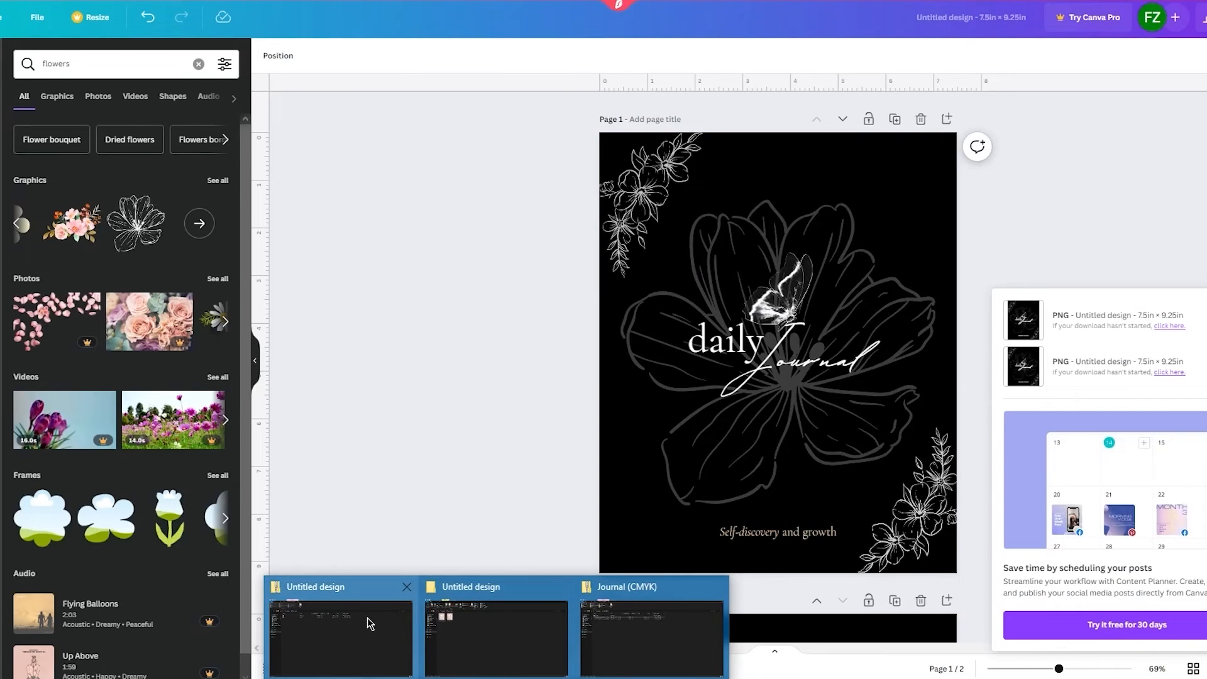
Step: Return to the Journal (CMYK) archive, open the Paperback Interior PDF and look through its ruled pages
{"action": "mouse_move", "coordinate": [367, 617]}
{"action": "left_click", "coordinate": [642, 633]}
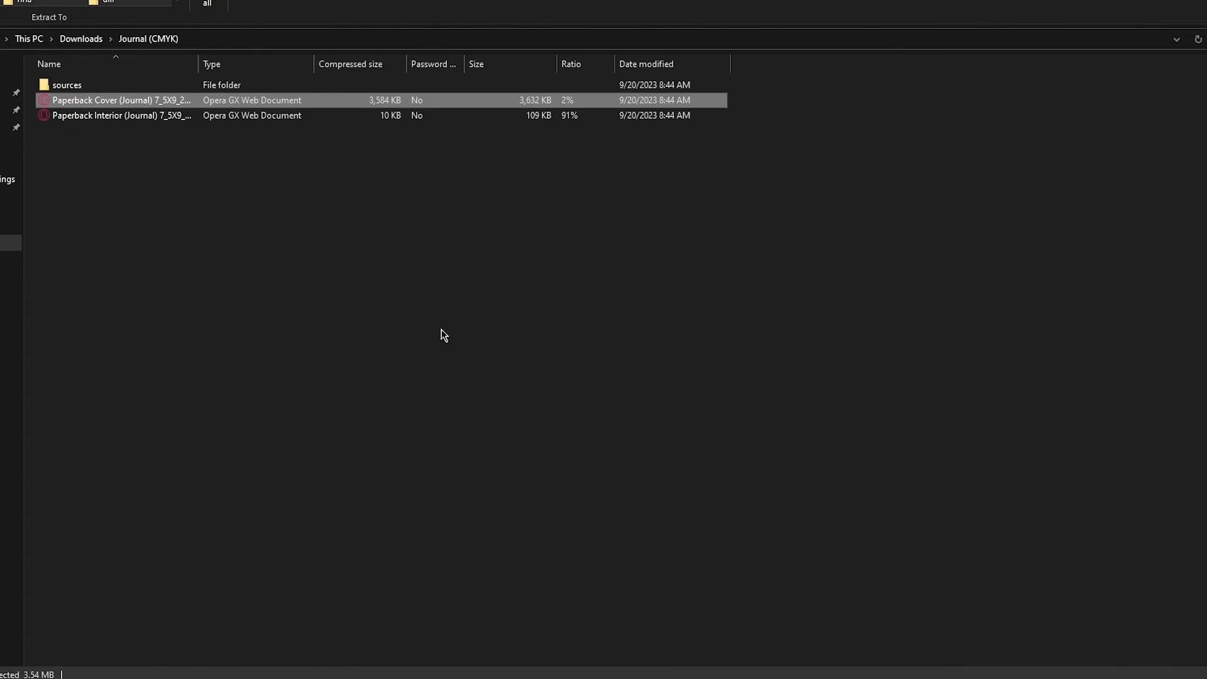
{"action": "double_click", "coordinate": [186, 120]}
{"action": "scroll", "coordinate": [600, 232], "scroll_direction": "down", "scroll_amount": 20}
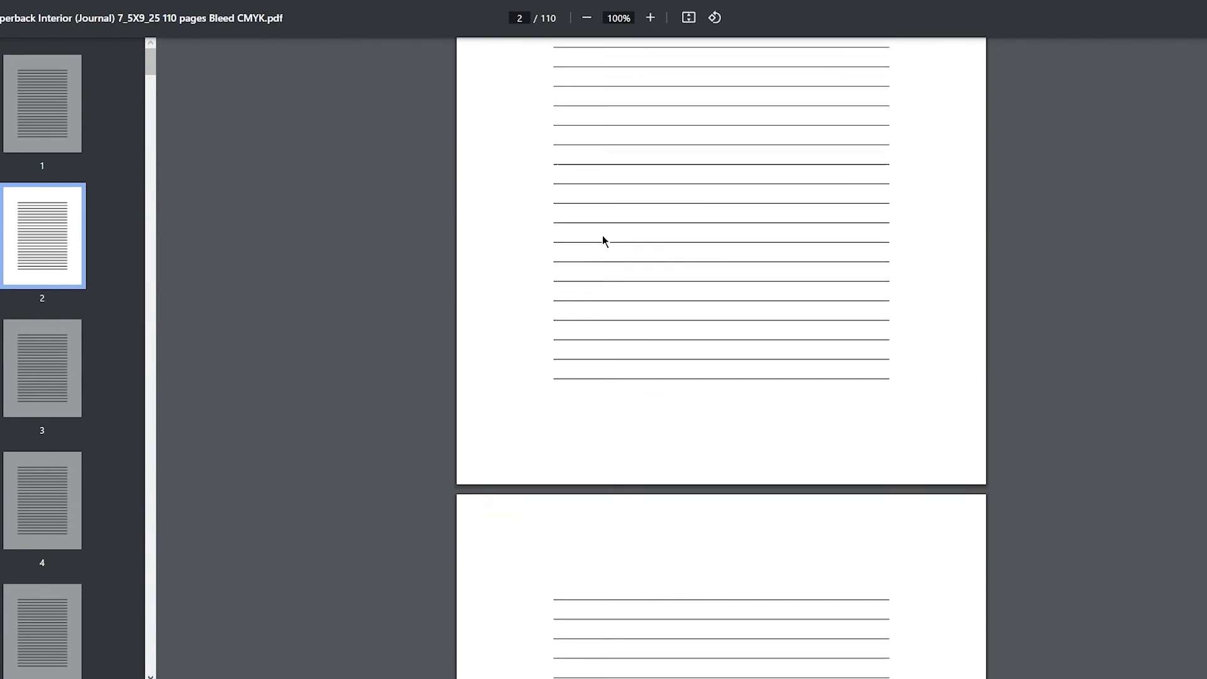
{"action": "scroll", "coordinate": [603, 239], "scroll_direction": "down", "scroll_amount": 20}
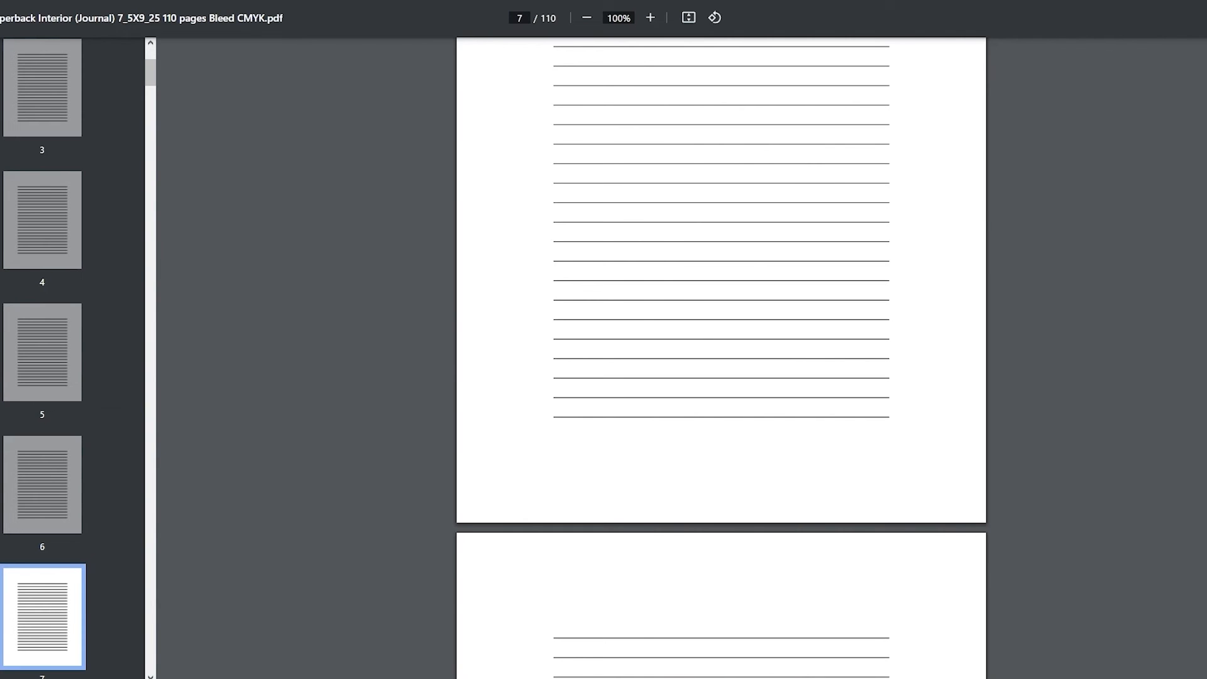
{"action": "scroll", "coordinate": [741, 165], "scroll_direction": "up", "scroll_amount": 20}
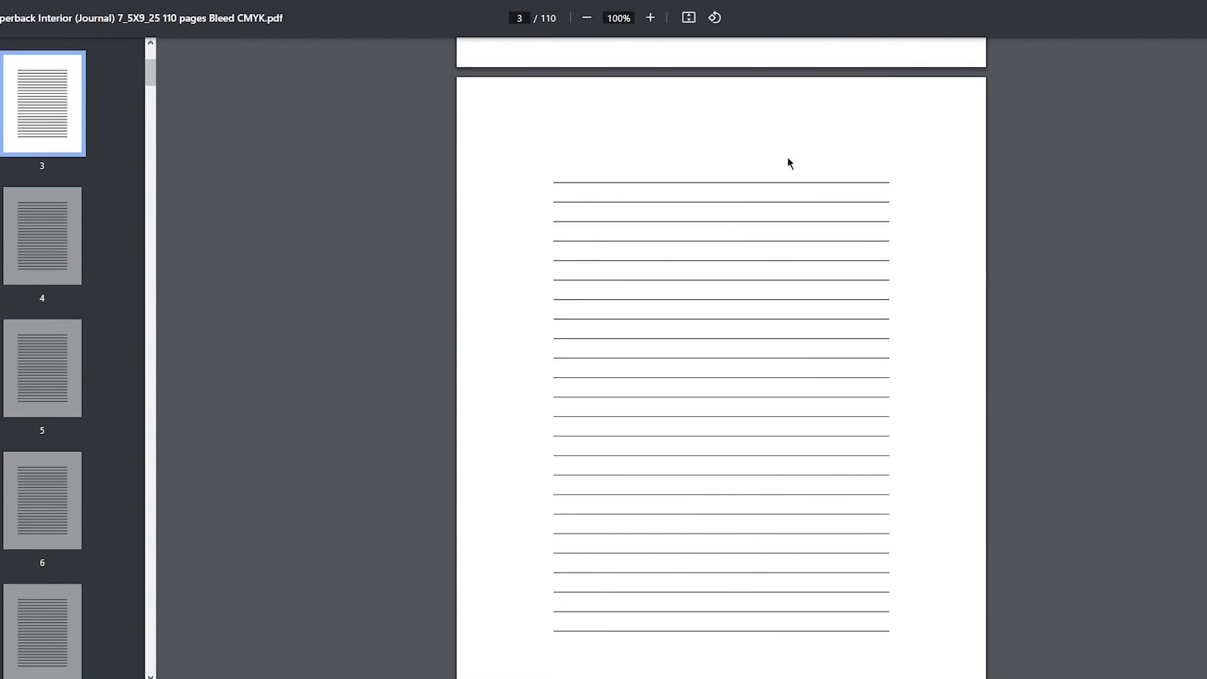
{"action": "scroll", "coordinate": [804, 162], "scroll_direction": "up", "scroll_amount": 12}
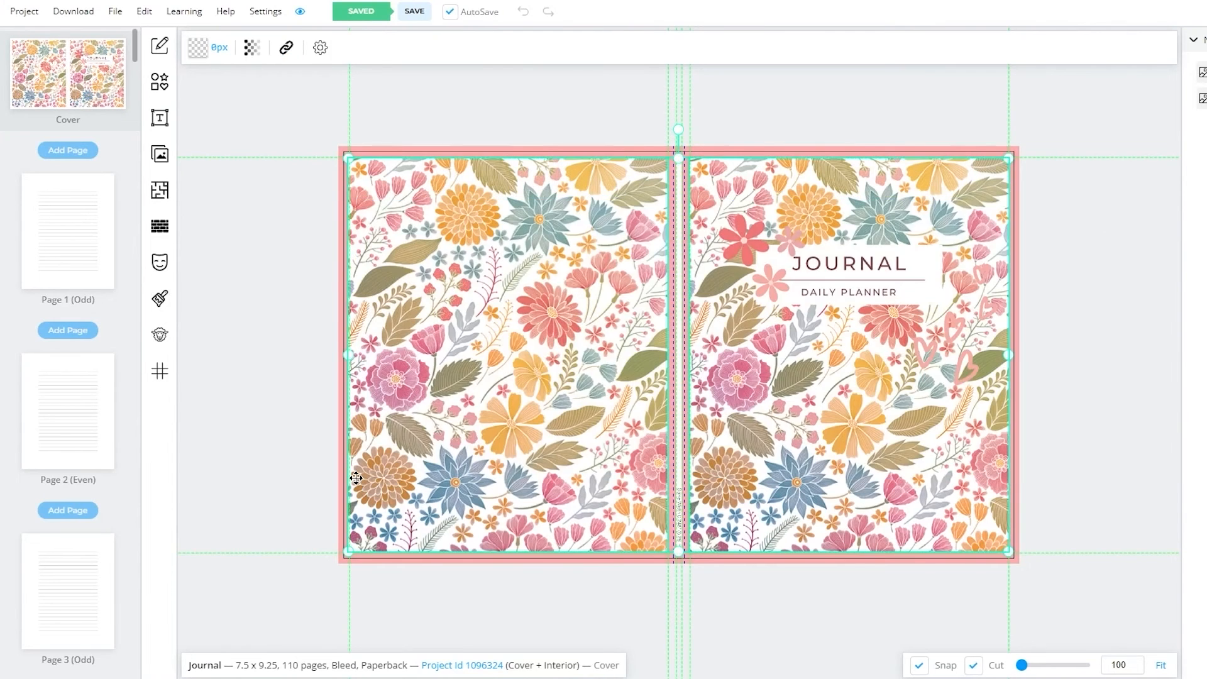
Step: Delete the selected floral artwork from the front and back of the cover
{"action": "key", "text": "Delete"}
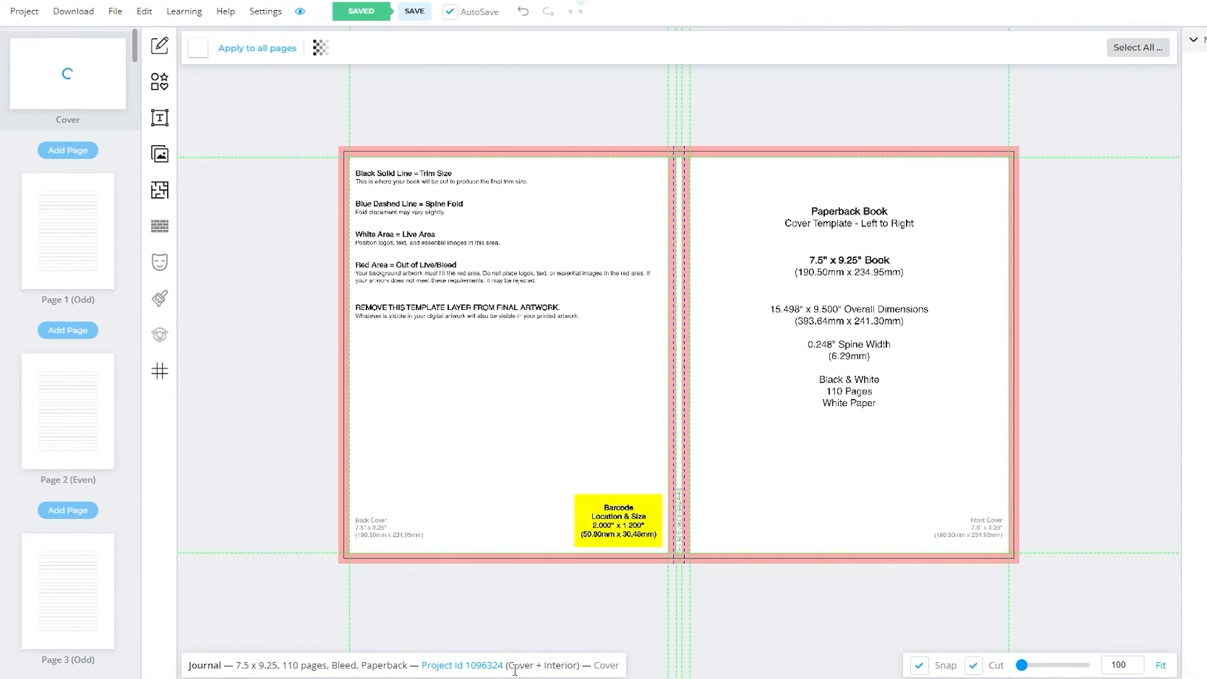
Step: Find the downloaded Untitled design (1).zip through the browser's downloads list, open it in File Explorer and extract all its files
{"action": "left_click", "coordinate": [553, 678]}
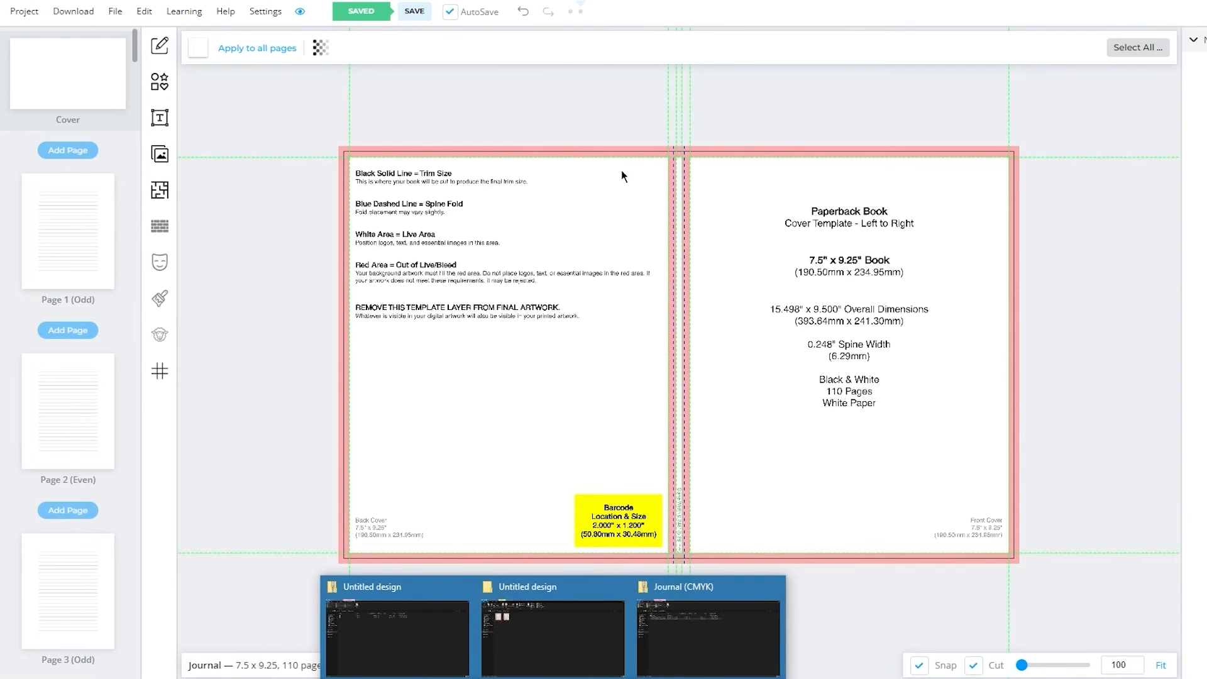
{"action": "key", "text": "ctrl+Tab"}
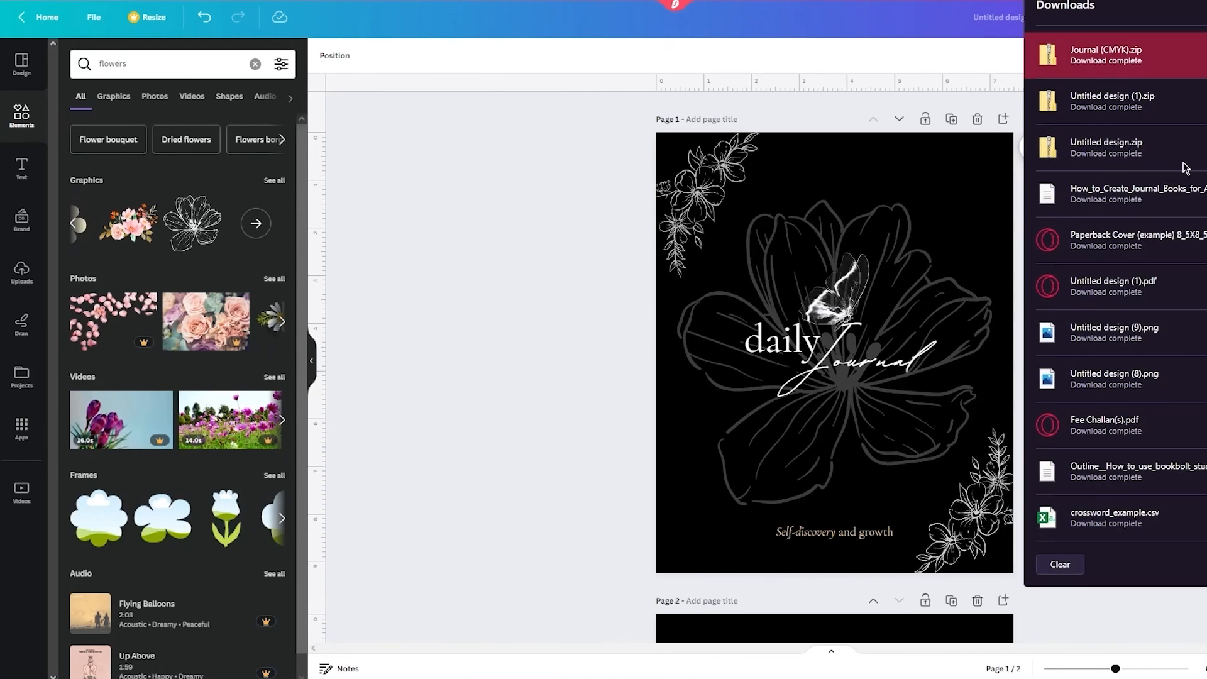
{"action": "left_click", "coordinate": [1186, 113]}
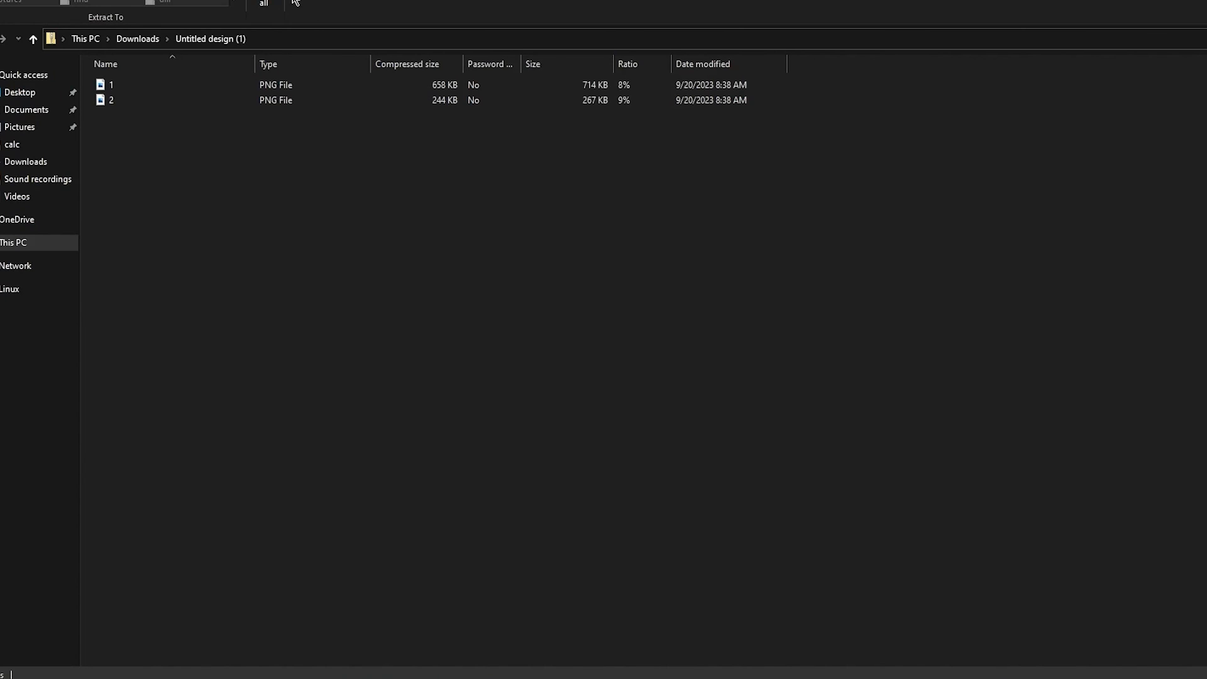
{"action": "left_click", "coordinate": [264, 3]}
{"action": "left_click", "coordinate": [795, 453]}
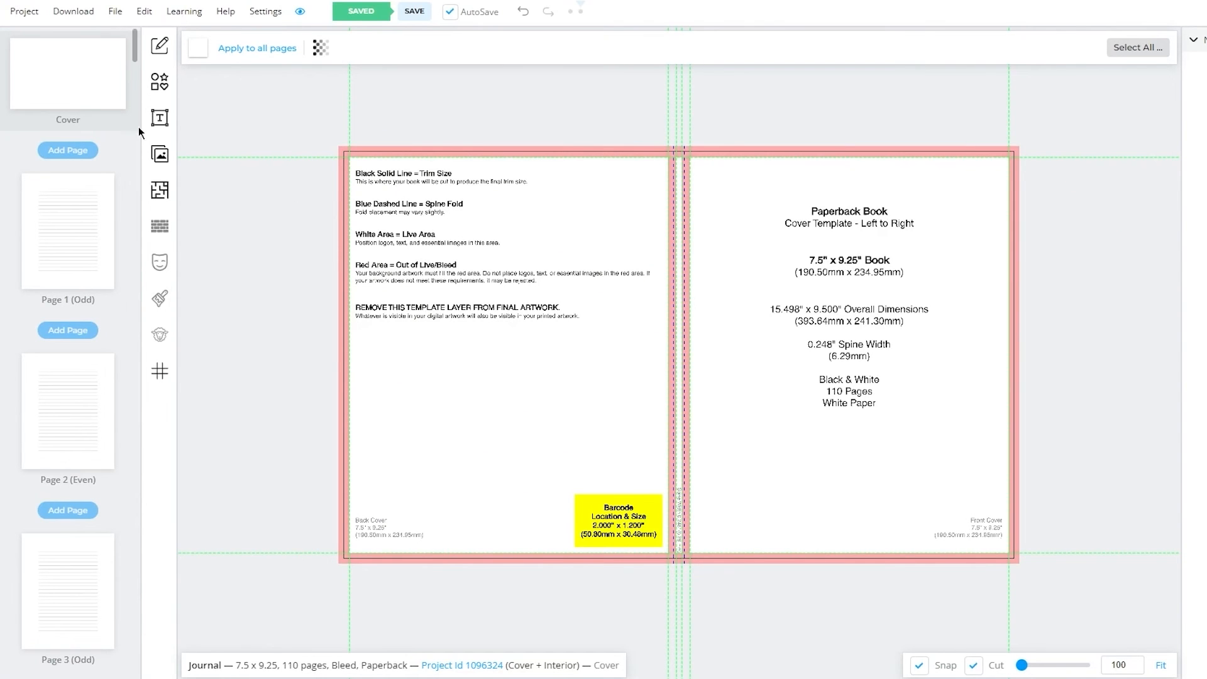
Step: Return to the book project and upload the black cover images 1.png and 2.png from the extracted folder to My Uploads
{"action": "left_click", "coordinate": [160, 154]}
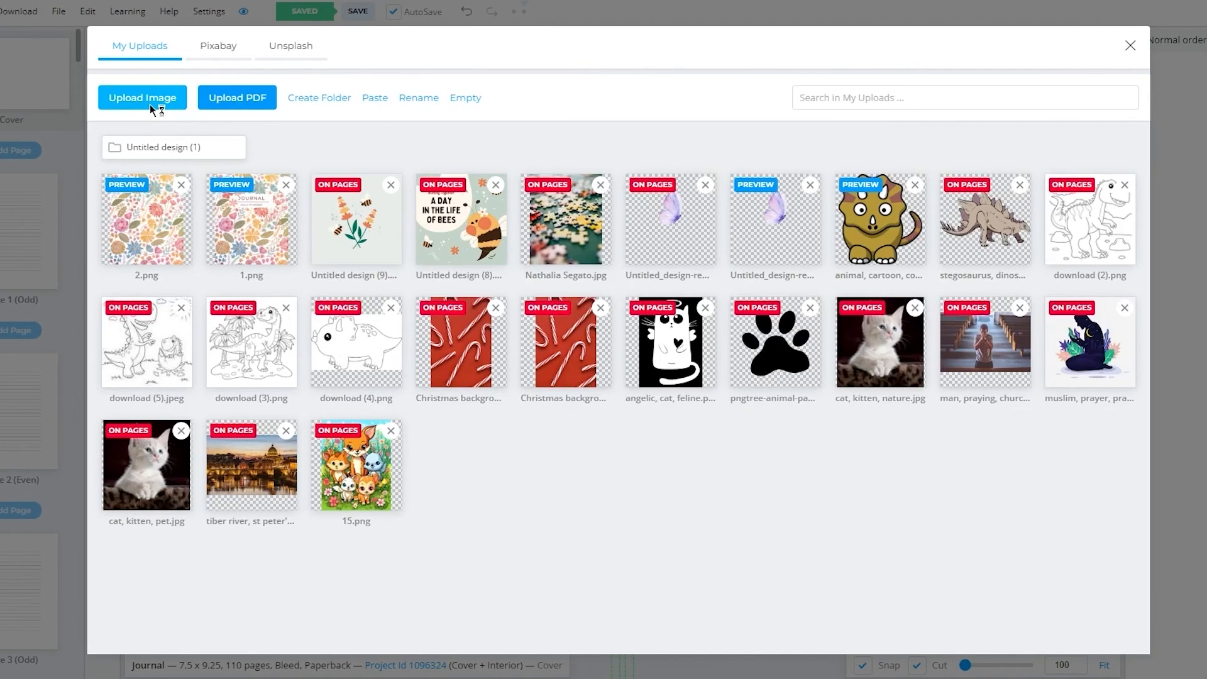
{"action": "left_click", "coordinate": [150, 104]}
{"action": "left_click", "coordinate": [14, 107]}
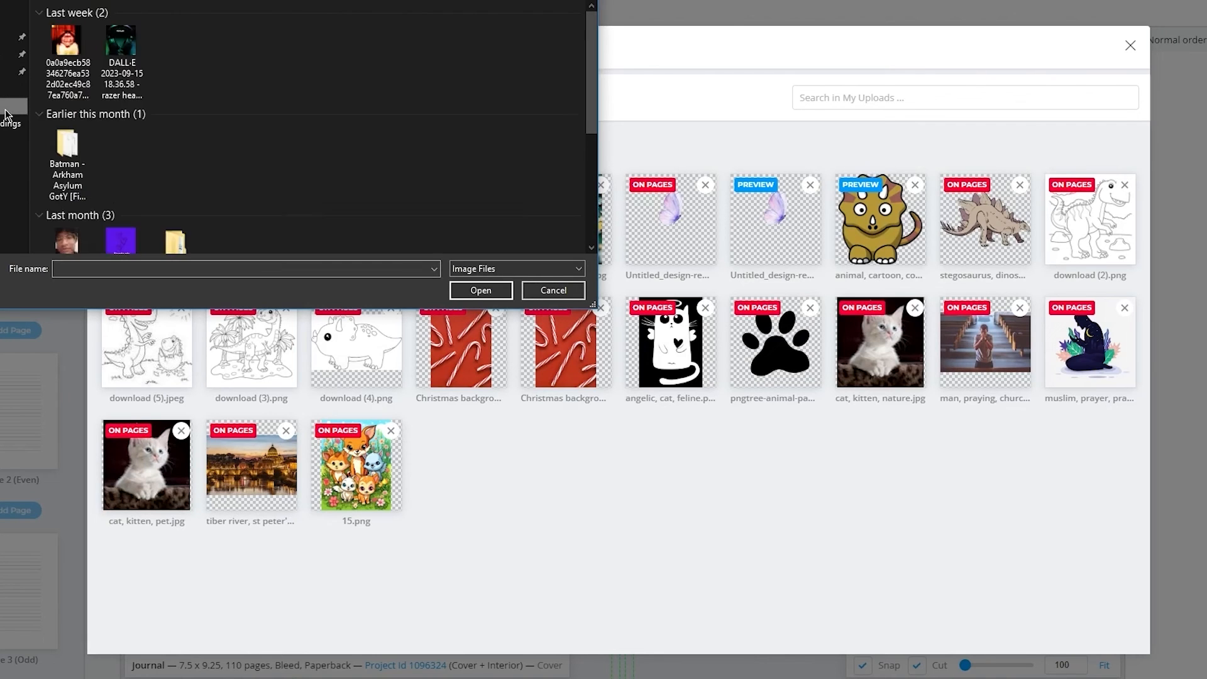
{"action": "double_click", "coordinate": [84, 77]}
{"action": "left_click_drag", "start_coordinate": [284, 77], "coordinate": [45, 58]}
{"action": "left_click", "coordinate": [479, 290]}
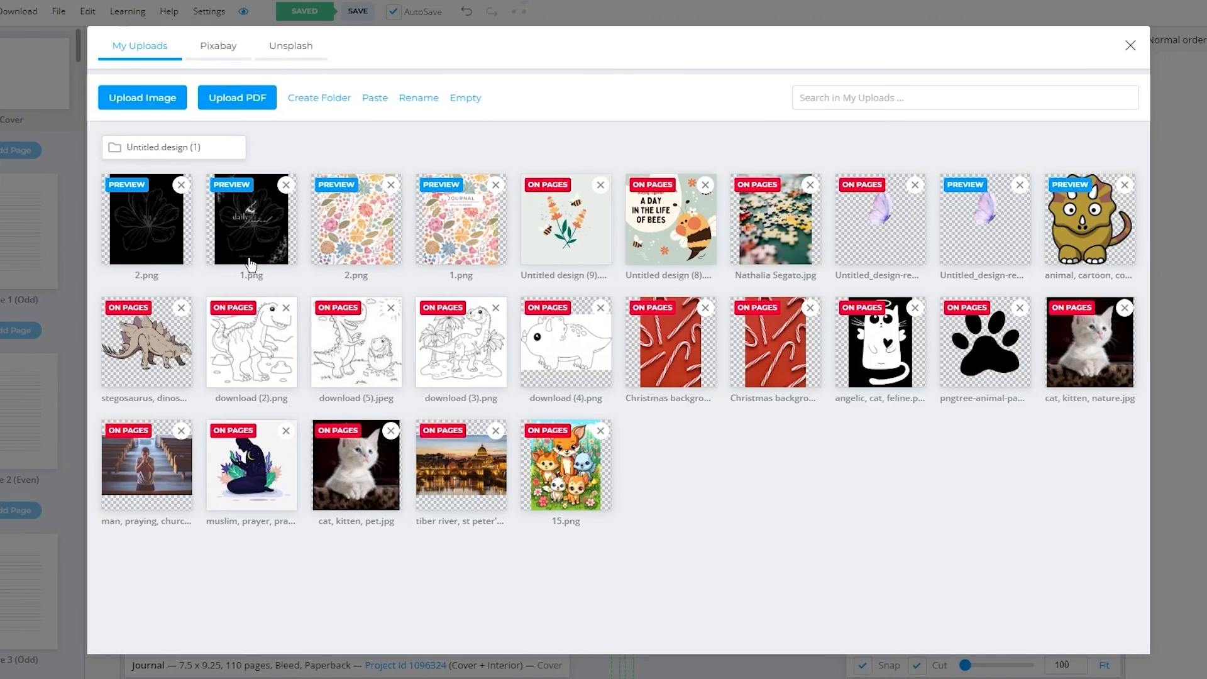
Step: Place the black "daily Journal" image 1.png on the front cover and check how it fits
{"action": "left_click", "coordinate": [232, 224]}
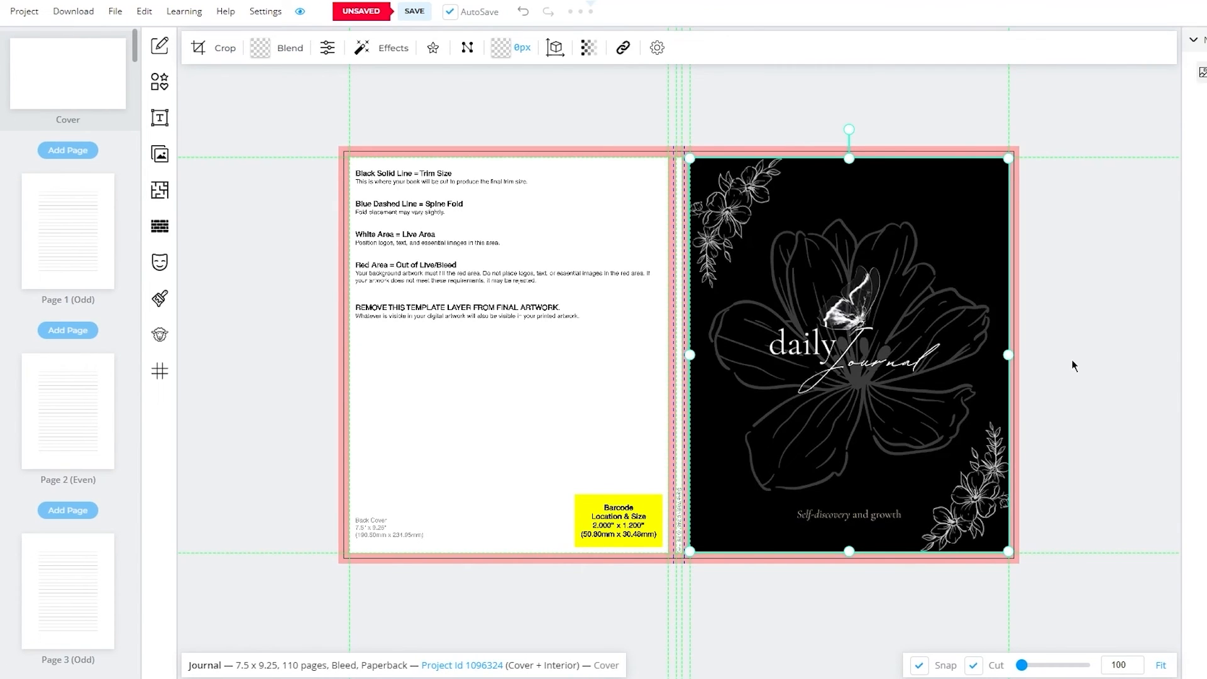
{"action": "left_click", "coordinate": [1072, 361]}
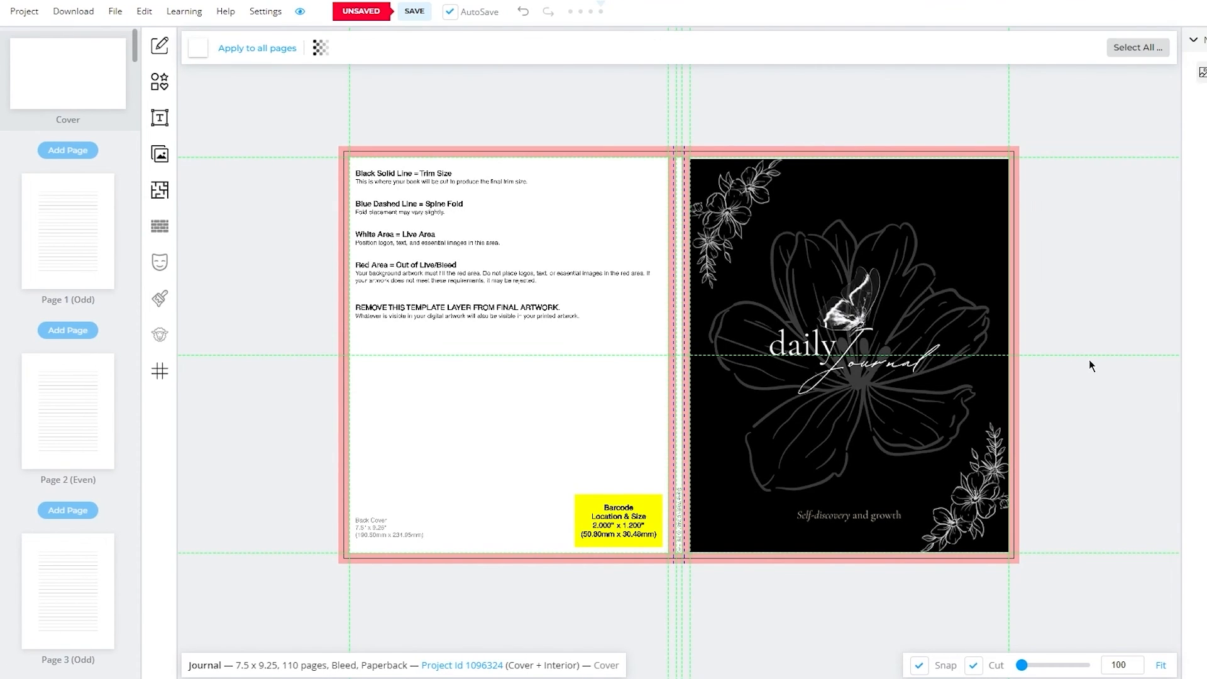
{"action": "left_click", "coordinate": [879, 318]}
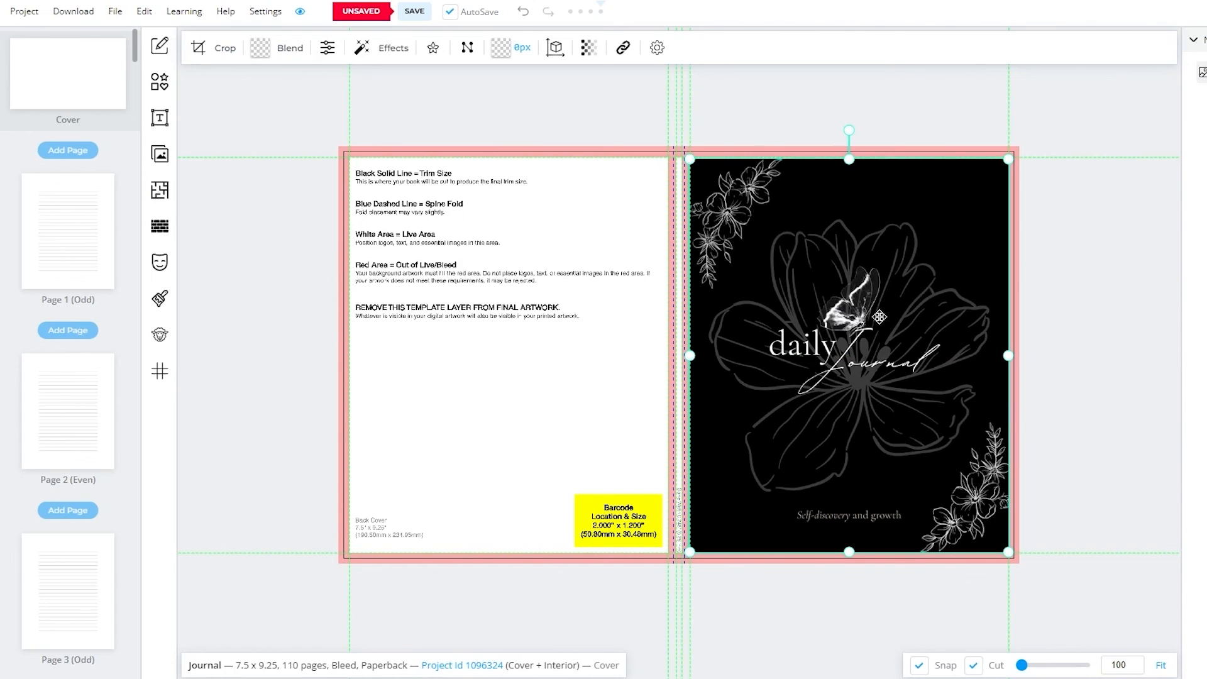
{"action": "left_click", "coordinate": [1156, 329]}
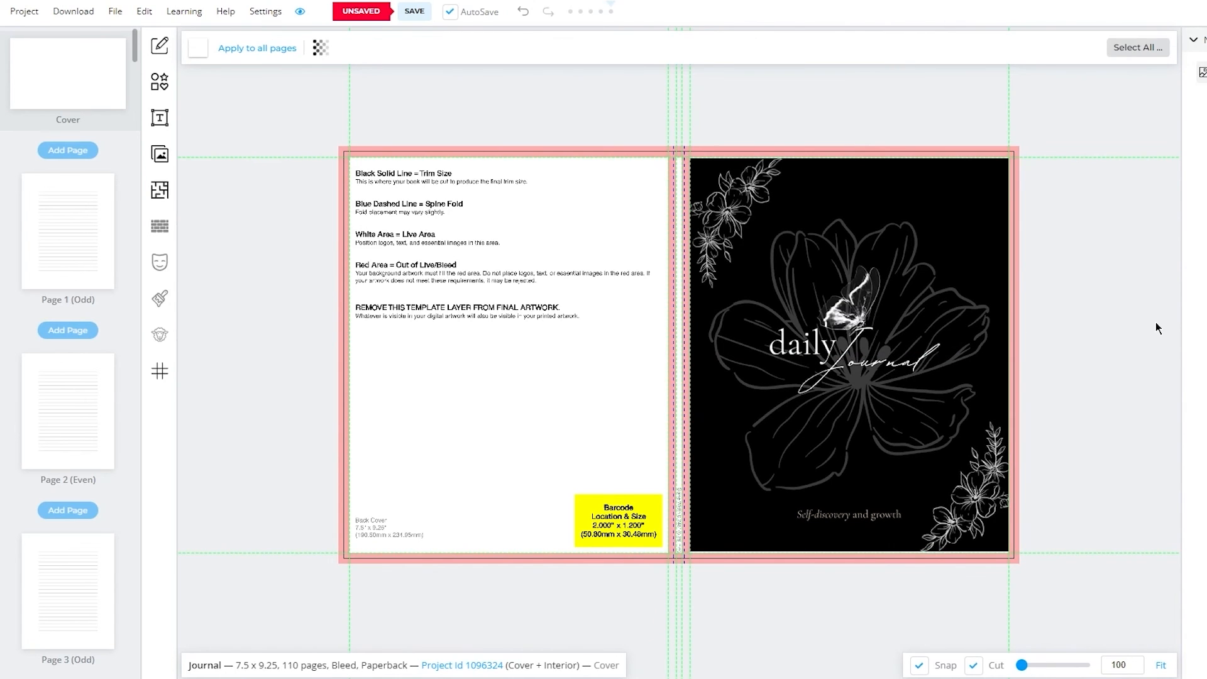
Step: Add the plain black flower image 2.png from My Uploads and move it onto the back cover, aligned with the trim guides
{"action": "left_click", "coordinate": [160, 154]}
{"action": "left_click", "coordinate": [228, 230]}
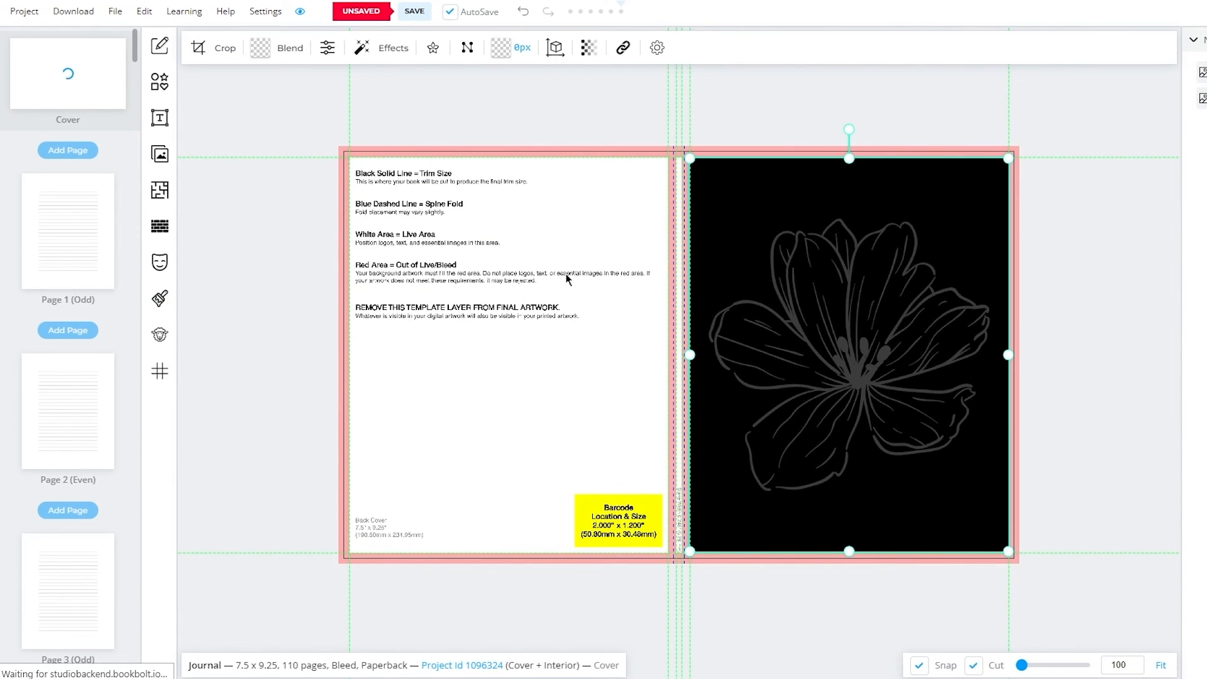
{"action": "key", "text": "Left"}
{"action": "key", "text": "Left"}
{"action": "key", "text": "Left"}
{"action": "key", "text": "Left"}
{"action": "key", "text": "Left"}
{"action": "key", "text": "Left"}
{"action": "key", "text": "Left"}
{"action": "key", "text": "Left"}
{"action": "key", "text": "Left"}
{"action": "key", "text": "Left"}
{"action": "key", "text": "Left"}
{"action": "key", "text": "Left"}
{"action": "key", "text": "Left"}
{"action": "key", "text": "Left"}
{"action": "key", "text": "Left"}
{"action": "key", "text": "Left"}
{"action": "key", "text": "Left"}
{"action": "key", "text": "Left"}
{"action": "key", "text": "Left"}
{"action": "key", "text": "Left"}
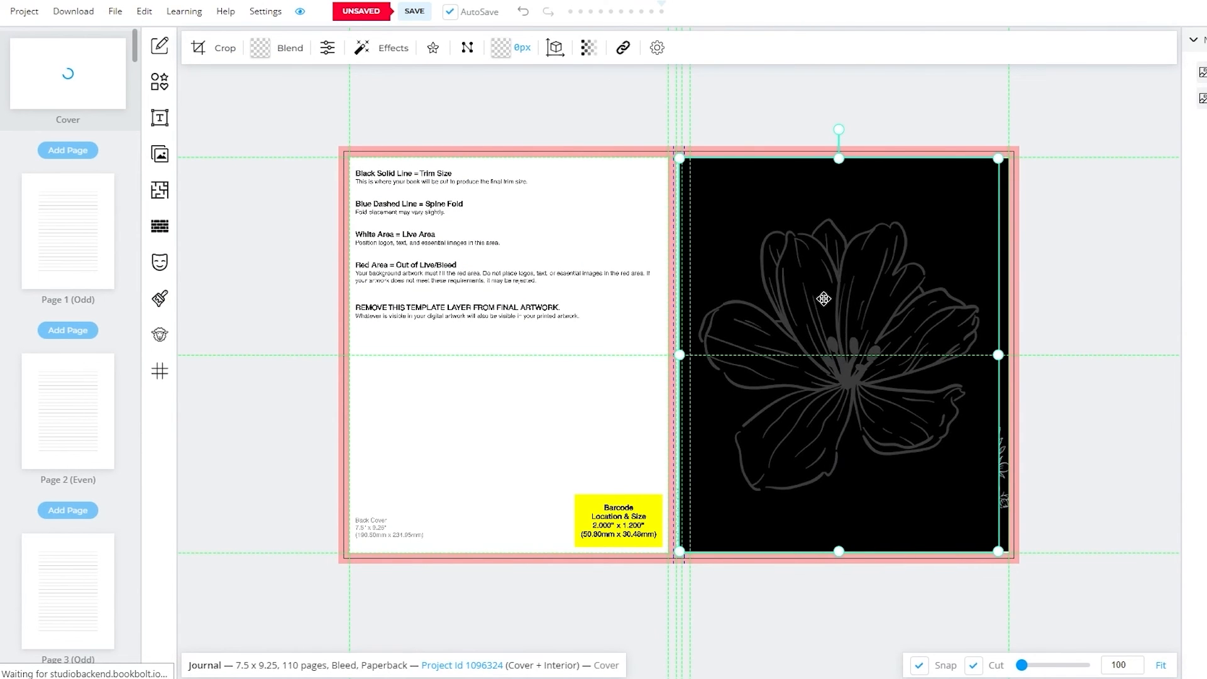
{"action": "key", "text": "Left"}
{"action": "key", "text": "Left"}
{"action": "key", "text": "Left"}
{"action": "key", "text": "Left"}
{"action": "key", "text": "Left"}
{"action": "key", "text": "Left"}
{"action": "key", "text": "Left"}
{"action": "key", "text": "Left"}
{"action": "key", "text": "Left"}
{"action": "key", "text": "Left"}
{"action": "key", "text": "Left"}
{"action": "key", "text": "Left"}
{"action": "key", "text": "Left"}
{"action": "key", "text": "Left"}
{"action": "key", "text": "Left"}
{"action": "key", "text": "Left"}
{"action": "key", "text": "Left"}
{"action": "key", "text": "Left"}
{"action": "key", "text": "Left"}
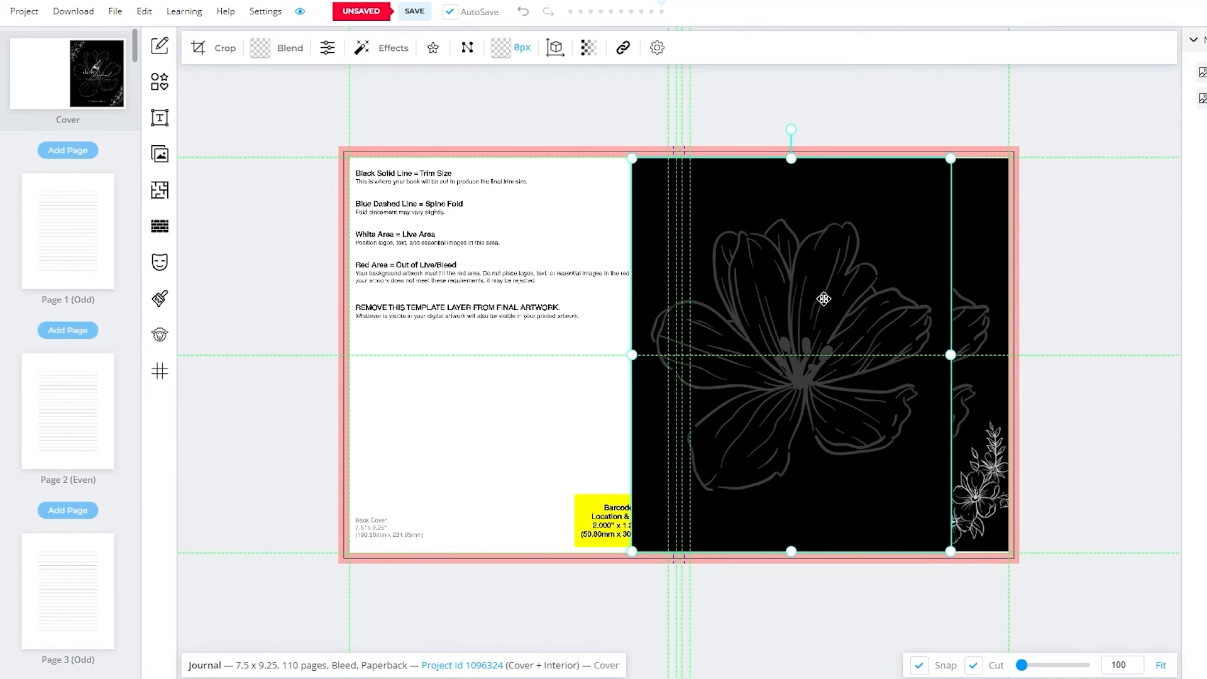
{"action": "key", "text": "Left"}
{"action": "key", "text": "Left"}
{"action": "key", "text": "Left"}
{"action": "key", "text": "Left"}
{"action": "key", "text": "Left"}
{"action": "key", "text": "Left"}
{"action": "key", "text": "Left"}
{"action": "key", "text": "Left"}
{"action": "key", "text": "Left"}
{"action": "key", "text": "Left"}
{"action": "key", "text": "Left"}
{"action": "key", "text": "Left"}
{"action": "key", "text": "Left"}
{"action": "key", "text": "Left"}
{"action": "key", "text": "Left"}
{"action": "key", "text": "Left"}
{"action": "key", "text": "Left"}
{"action": "key", "text": "Left"}
{"action": "key", "text": "Left"}
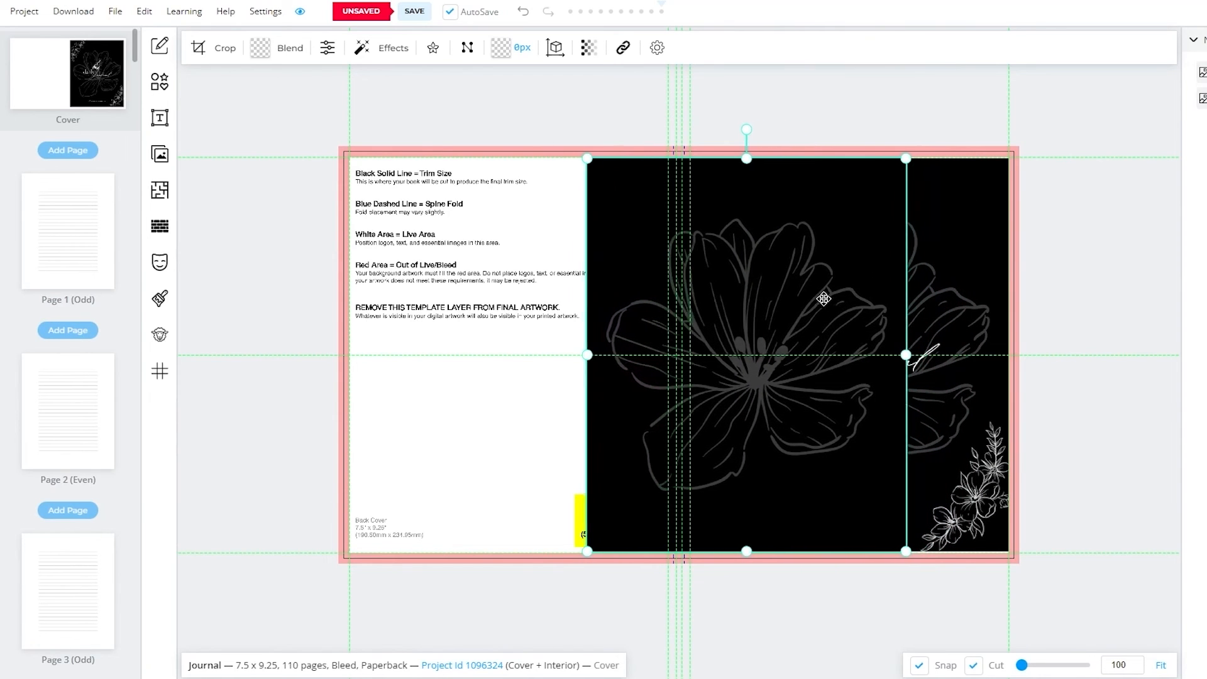
{"action": "key", "text": "Left"}
{"action": "key", "text": "Left"}
{"action": "key", "text": "Left"}
{"action": "key", "text": "Left"}
{"action": "key", "text": "Left"}
{"action": "key", "text": "Left"}
{"action": "key", "text": "Left"}
{"action": "key", "text": "Left"}
{"action": "key", "text": "Left"}
{"action": "key", "text": "Left"}
{"action": "key", "text": "Left"}
{"action": "key", "text": "Left"}
{"action": "key", "text": "Left"}
{"action": "key", "text": "Left"}
{"action": "key", "text": "Left"}
{"action": "key", "text": "Left"}
{"action": "key", "text": "Left"}
{"action": "key", "text": "Left"}
{"action": "key", "text": "Left"}
{"action": "key", "text": "Left"}
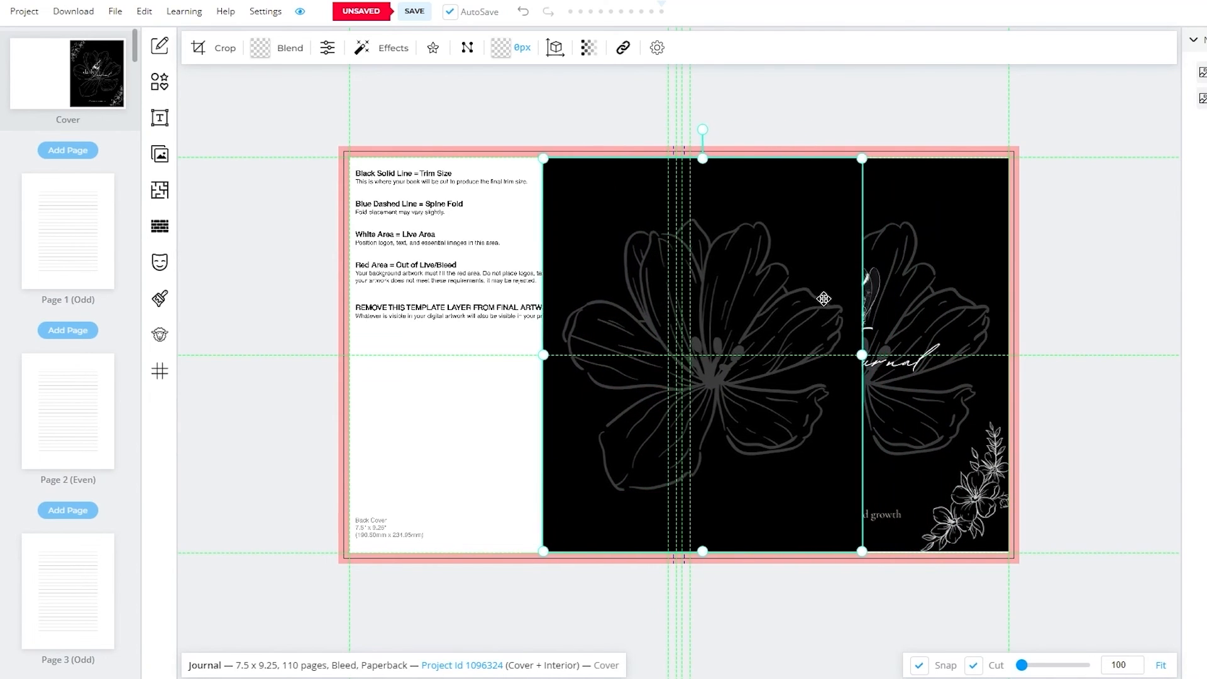
{"action": "key", "text": "Left"}
{"action": "key", "text": "Left"}
{"action": "key", "text": "Left"}
{"action": "key", "text": "Left"}
{"action": "key", "text": "Left"}
{"action": "key", "text": "Left"}
{"action": "key", "text": "Left"}
{"action": "key", "text": "Left"}
{"action": "key", "text": "Left"}
{"action": "key", "text": "Left"}
{"action": "key", "text": "Left"}
{"action": "key", "text": "Left"}
{"action": "key", "text": "Left"}
{"action": "key", "text": "Left"}
{"action": "key", "text": "Left"}
{"action": "key", "text": "Left"}
{"action": "key", "text": "Left"}
{"action": "key", "text": "Left"}
{"action": "key", "text": "Left"}
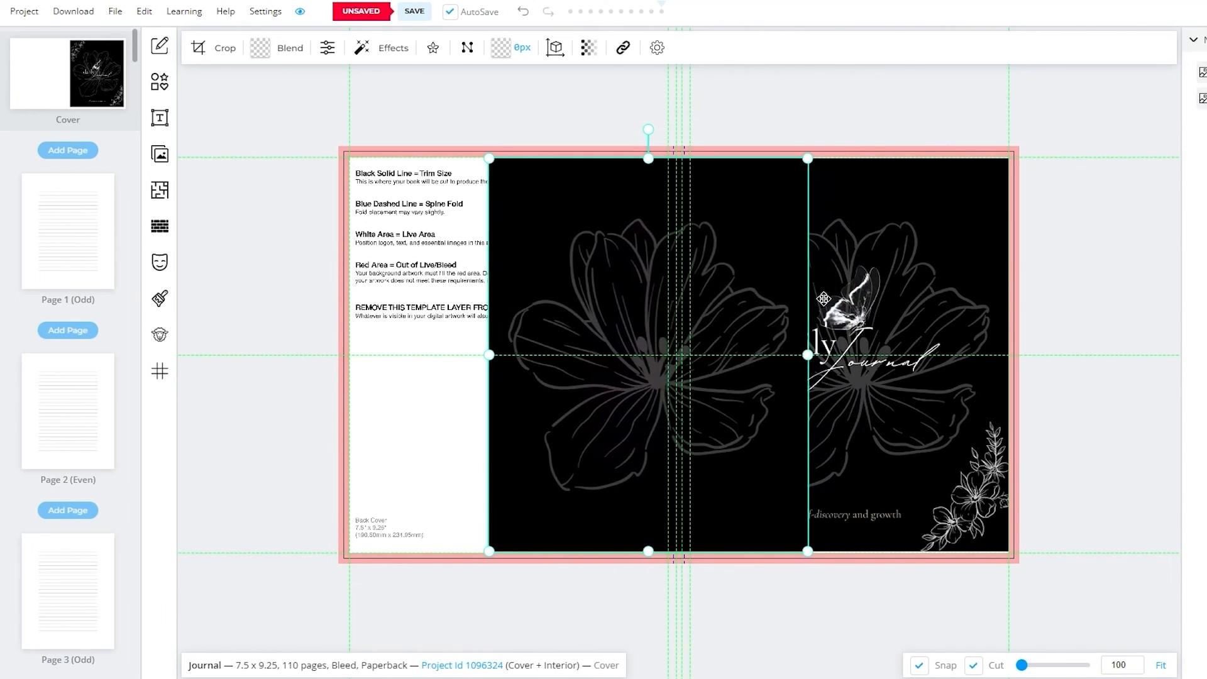
{"action": "key", "text": "Left"}
{"action": "key", "text": "Left"}
{"action": "key", "text": "Left"}
{"action": "key", "text": "Left"}
{"action": "key", "text": "Left"}
{"action": "key", "text": "Left"}
{"action": "key", "text": "Left"}
{"action": "key", "text": "Left"}
{"action": "key", "text": "Left"}
{"action": "key", "text": "Left"}
{"action": "key", "text": "Left"}
{"action": "key", "text": "Left"}
{"action": "key", "text": "Left"}
{"action": "key", "text": "Left"}
{"action": "key", "text": "Left"}
{"action": "key", "text": "Left"}
{"action": "key", "text": "Left"}
{"action": "key", "text": "Left"}
{"action": "key", "text": "Left"}
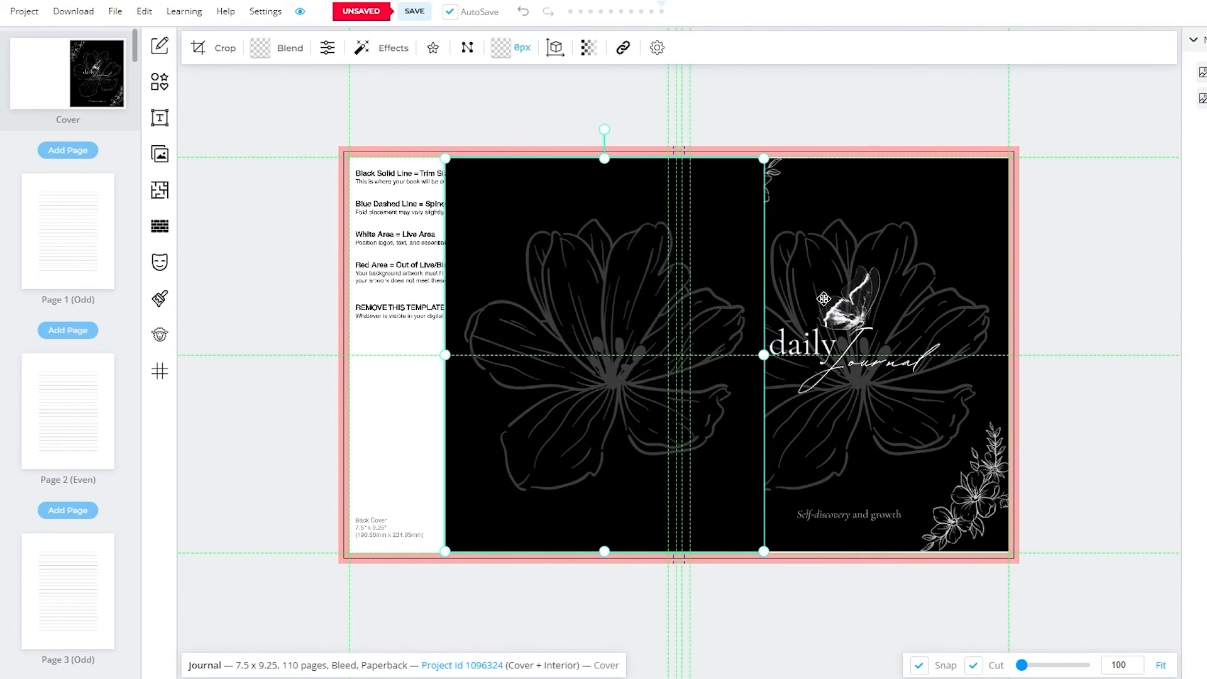
{"action": "key", "text": "Left"}
{"action": "key", "text": "Left"}
{"action": "key", "text": "Left"}
{"action": "key", "text": "Left"}
{"action": "key", "text": "Left"}
{"action": "key", "text": "Left"}
{"action": "key", "text": "Left"}
{"action": "key", "text": "Left"}
{"action": "key", "text": "Left"}
{"action": "key", "text": "Left"}
{"action": "key", "text": "Left"}
{"action": "key", "text": "Left"}
{"action": "key", "text": "Left"}
{"action": "key", "text": "Left"}
{"action": "key", "text": "Left"}
{"action": "key", "text": "Left"}
{"action": "key", "text": "Left"}
{"action": "key", "text": "Left"}
{"action": "key", "text": "Left"}
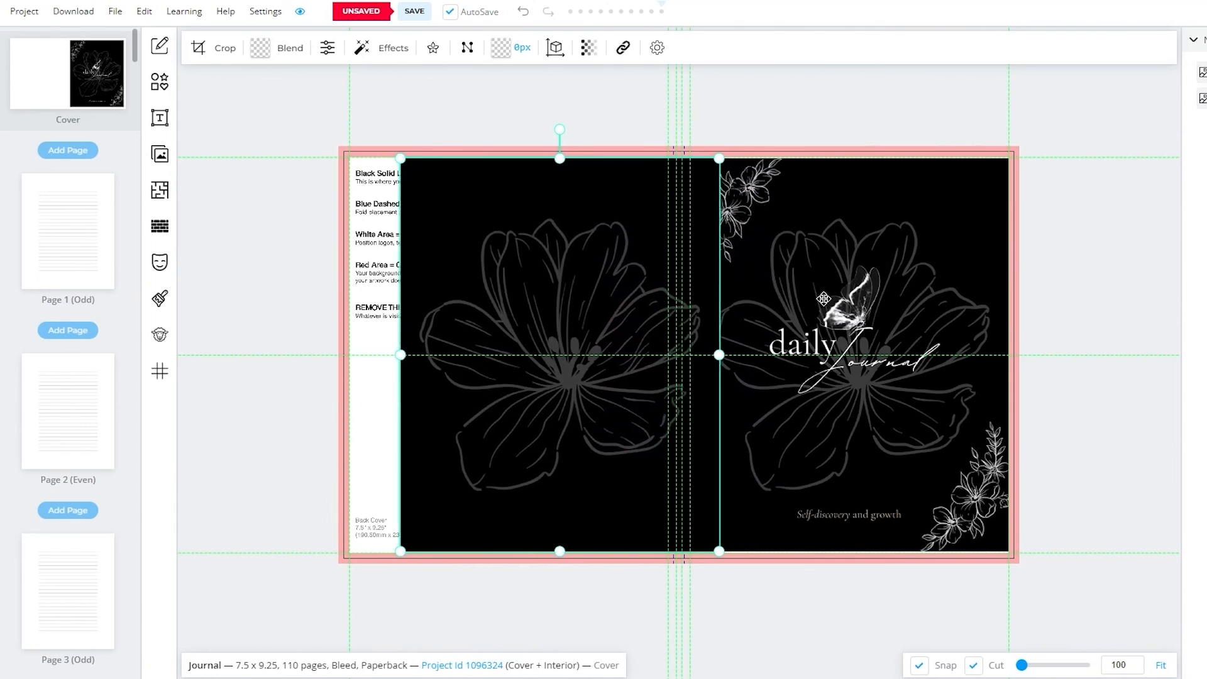
{"action": "key", "text": "Left"}
{"action": "key", "text": "Left"}
{"action": "key", "text": "Left"}
{"action": "key", "text": "Left"}
{"action": "key", "text": "Left"}
{"action": "key", "text": "Left"}
{"action": "key", "text": "Left"}
{"action": "key", "text": "Left"}
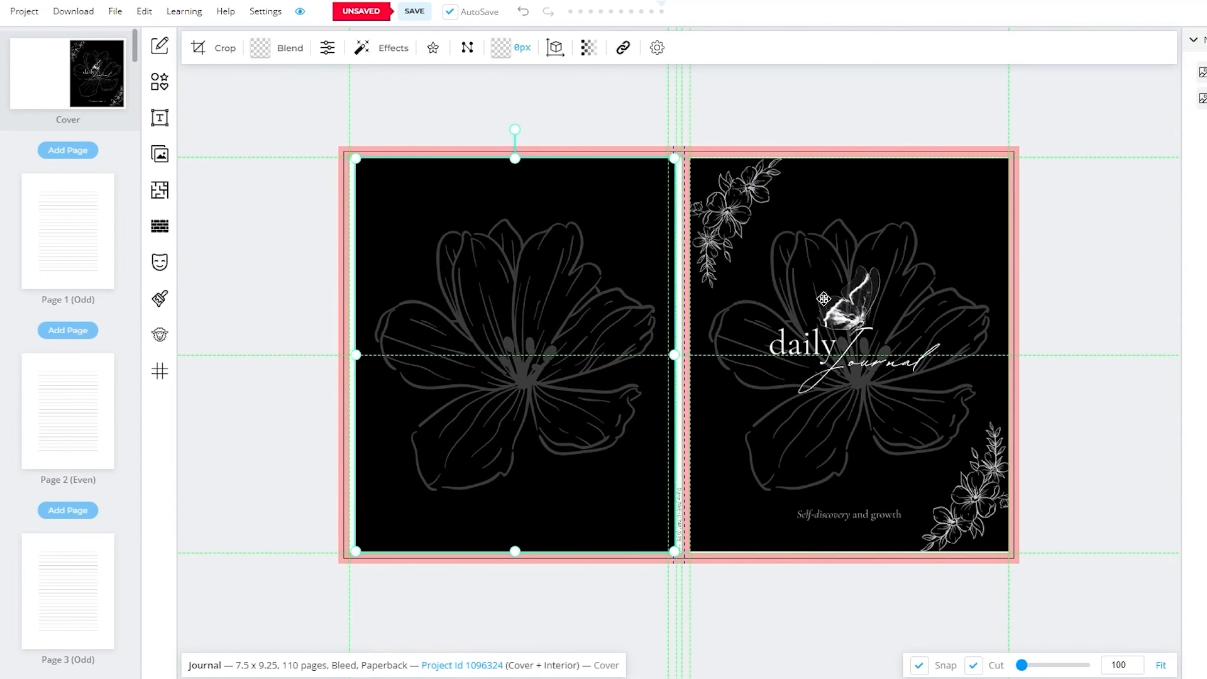
{"action": "key", "text": "Right"}
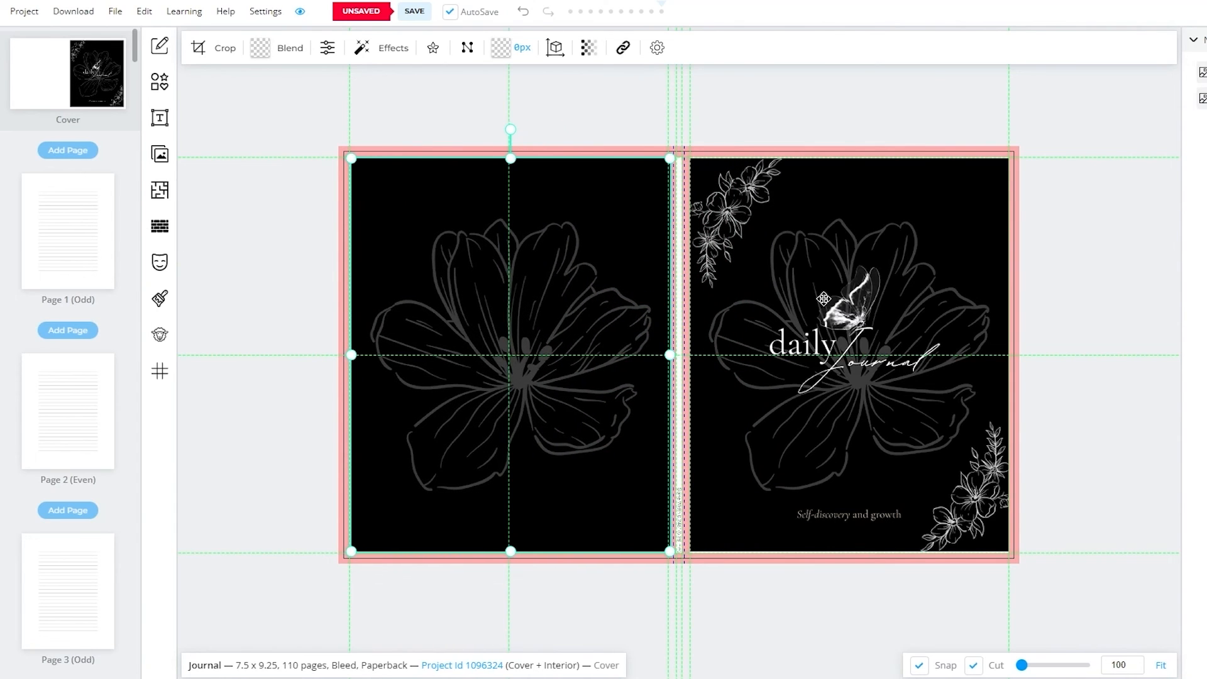
{"action": "left_click", "coordinate": [1165, 347]}
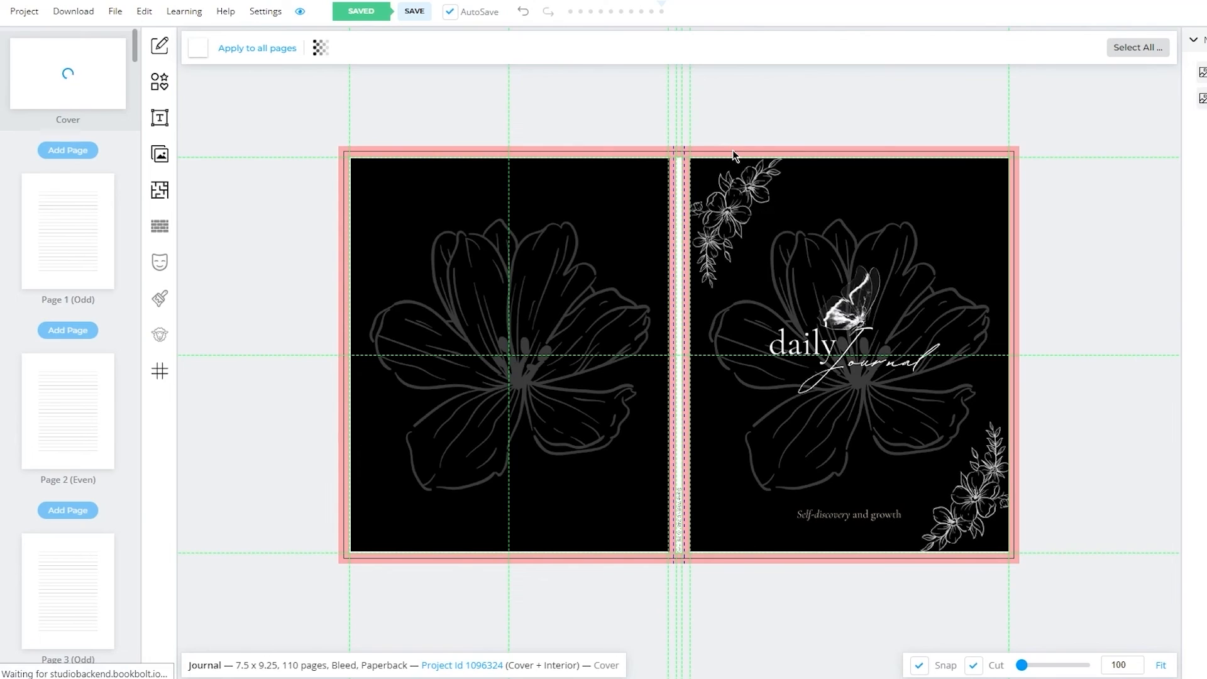
Step: Set the cover's paper color to black
{"action": "left_click", "coordinate": [198, 51]}
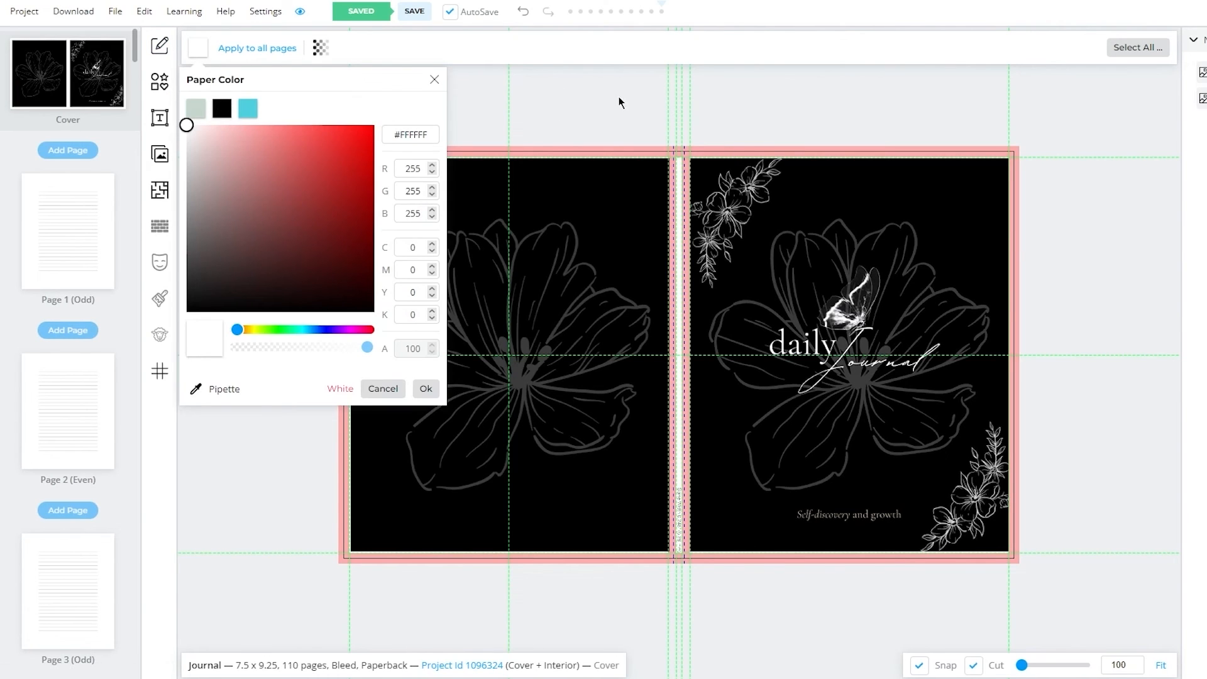
{"action": "left_click", "coordinate": [432, 397]}
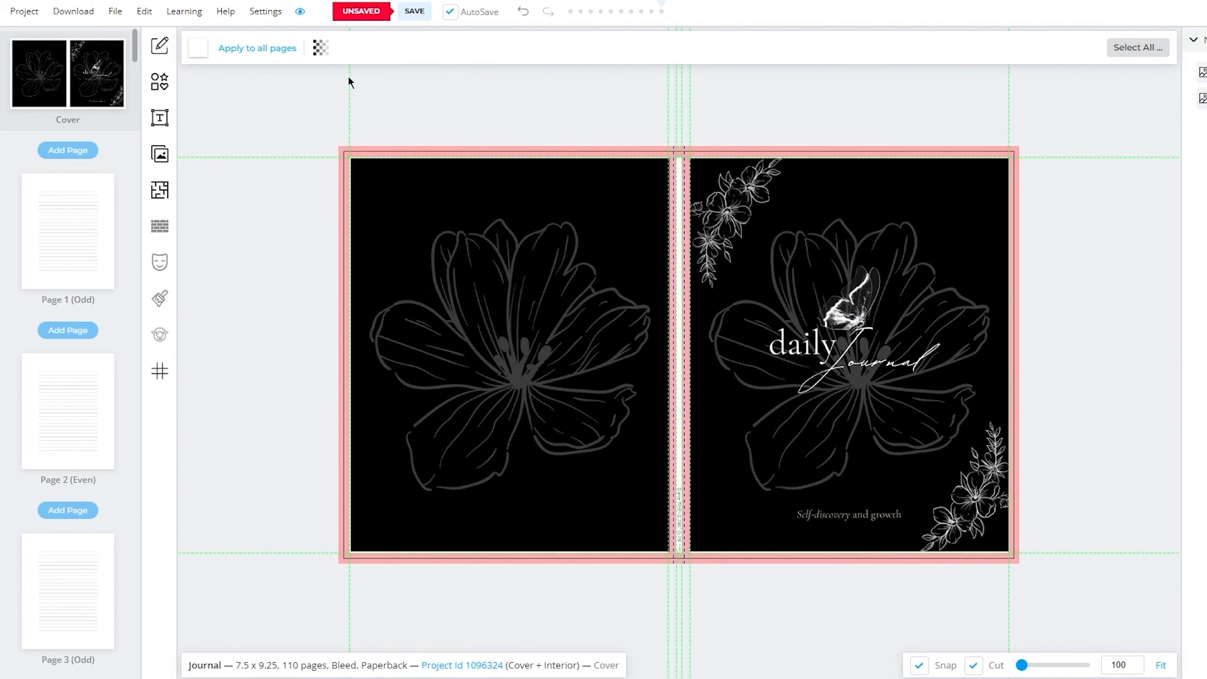
{"action": "left_click", "coordinate": [197, 49]}
{"action": "left_click", "coordinate": [246, 111]}
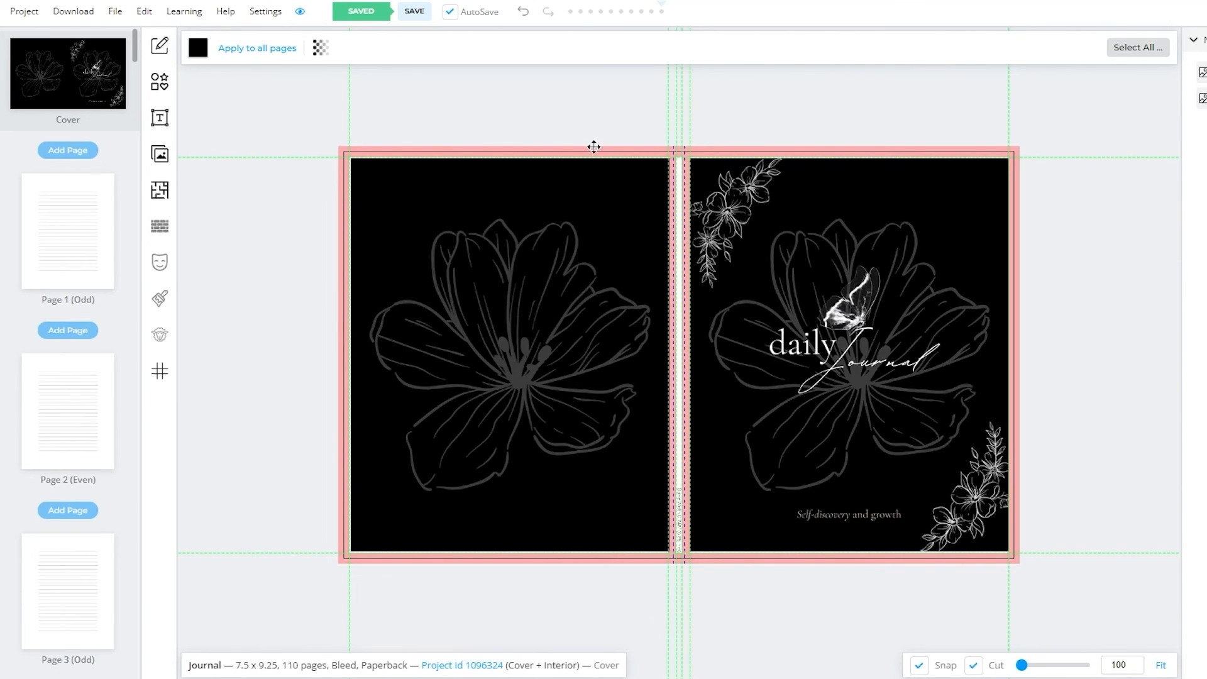
Step: Add a black rectangle and resize it to fill the spine gap between the back and front cover images over their full height
{"action": "left_click", "coordinate": [167, 88]}
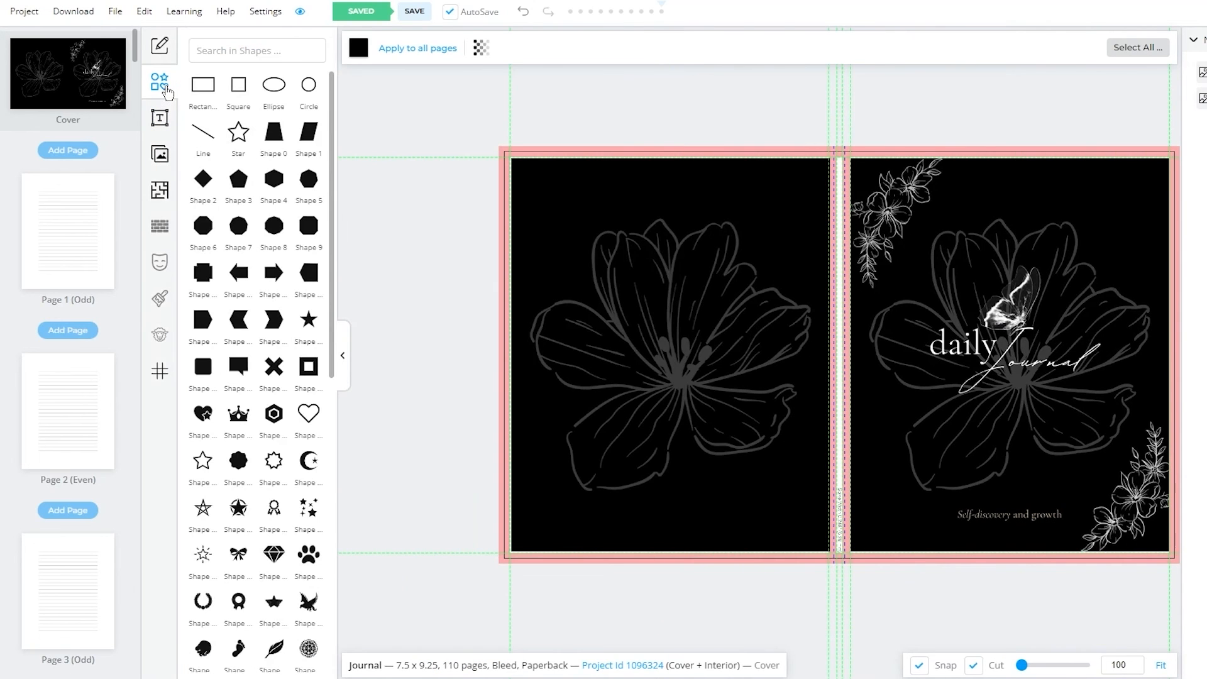
{"action": "left_click", "coordinate": [203, 84]}
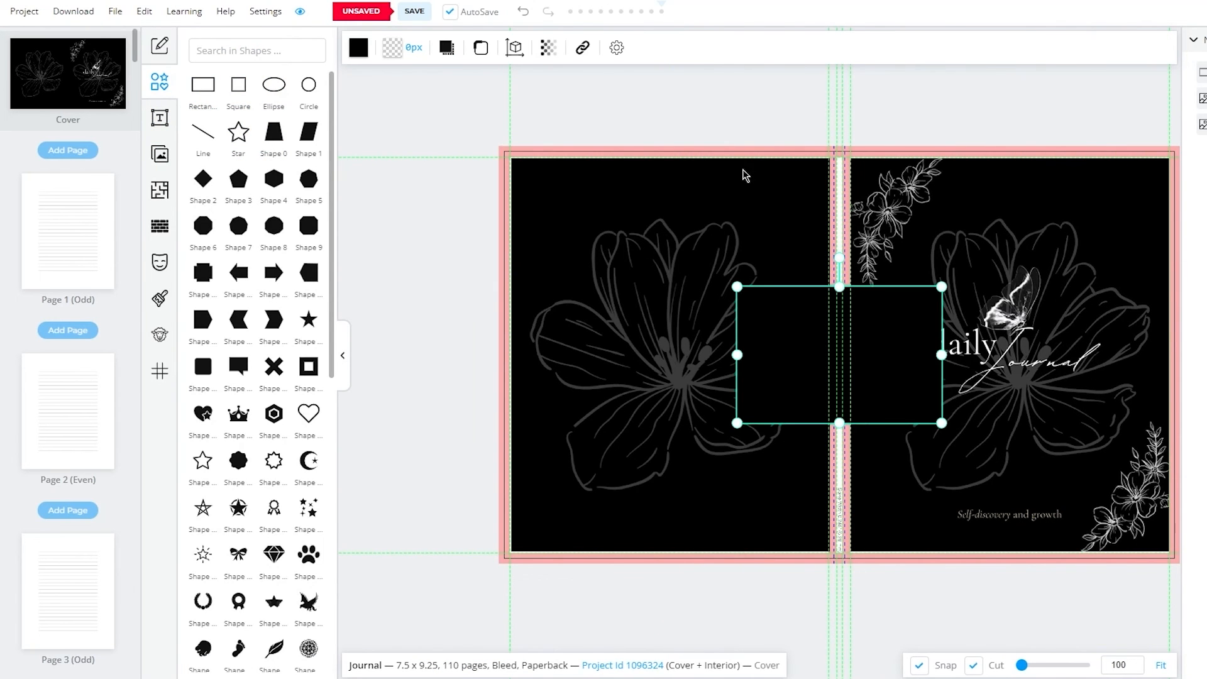
{"action": "left_click_drag", "start_coordinate": [942, 356], "coordinate": [850, 355]}
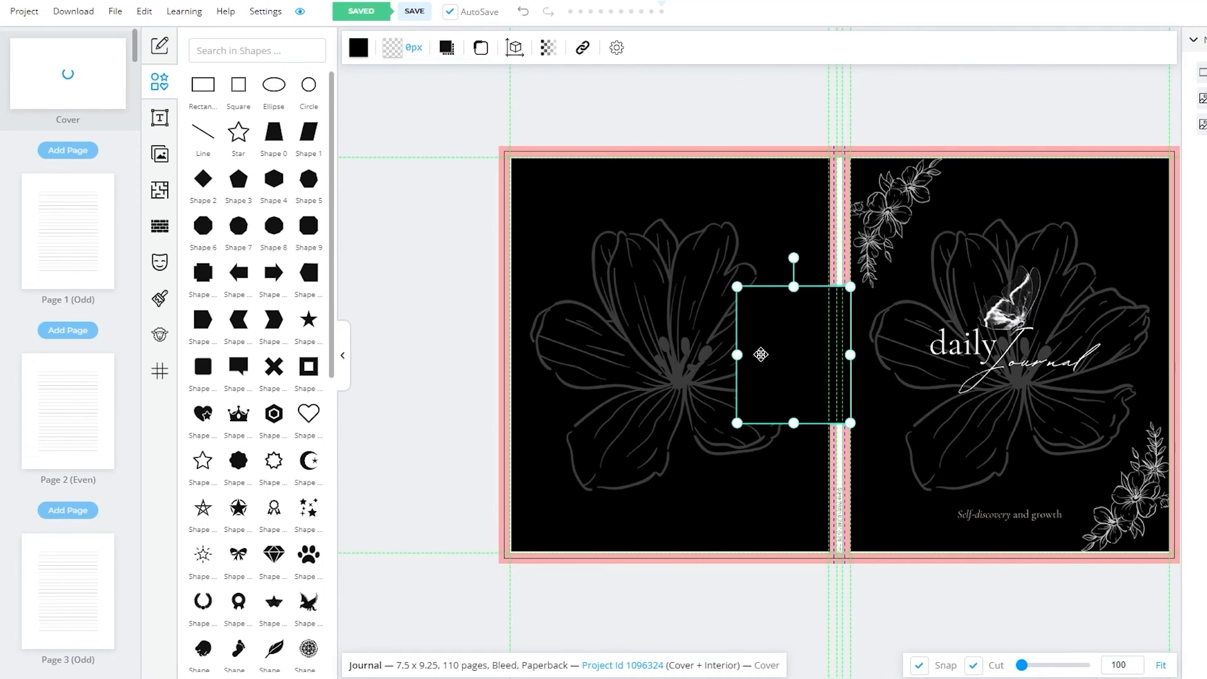
{"action": "left_click_drag", "start_coordinate": [739, 355], "coordinate": [829, 355]}
{"action": "left_click_drag", "start_coordinate": [839, 287], "coordinate": [837, 158]}
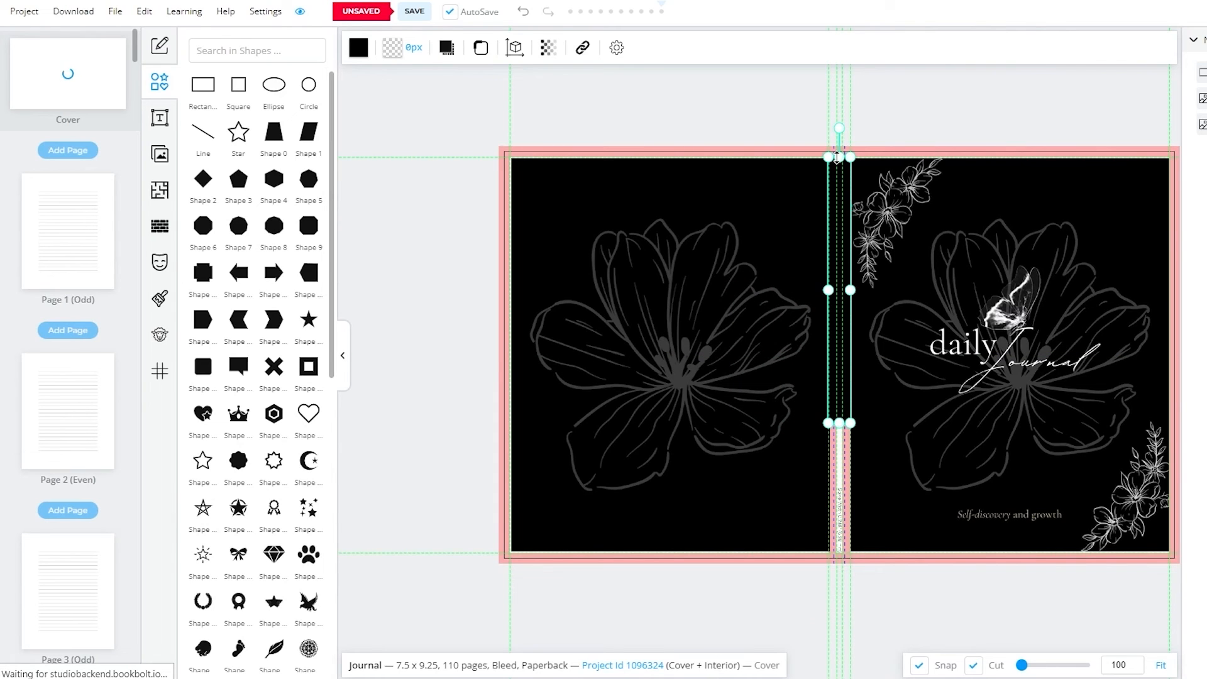
{"action": "left_click_drag", "start_coordinate": [839, 424], "coordinate": [839, 553]}
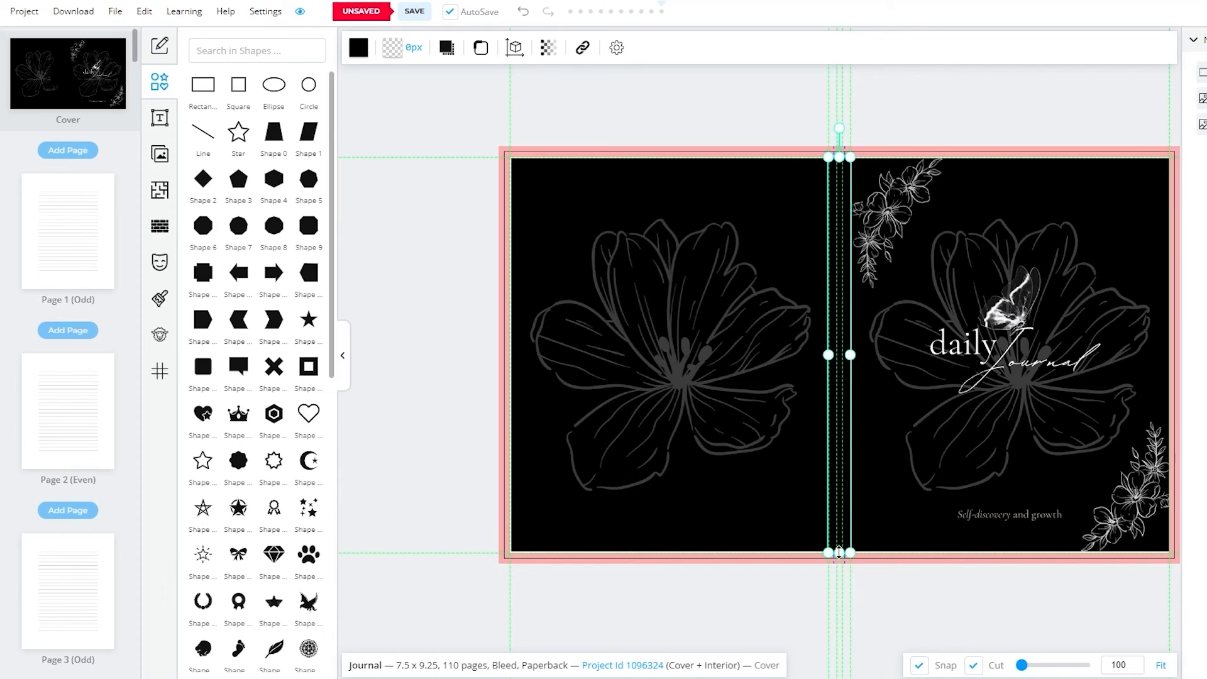
{"action": "left_click", "coordinate": [863, 595]}
Step: Try a grey #6C6C6C fill on the spine rectangle to check that it covers the gap between the covers
{"action": "left_click", "coordinate": [839, 506]}
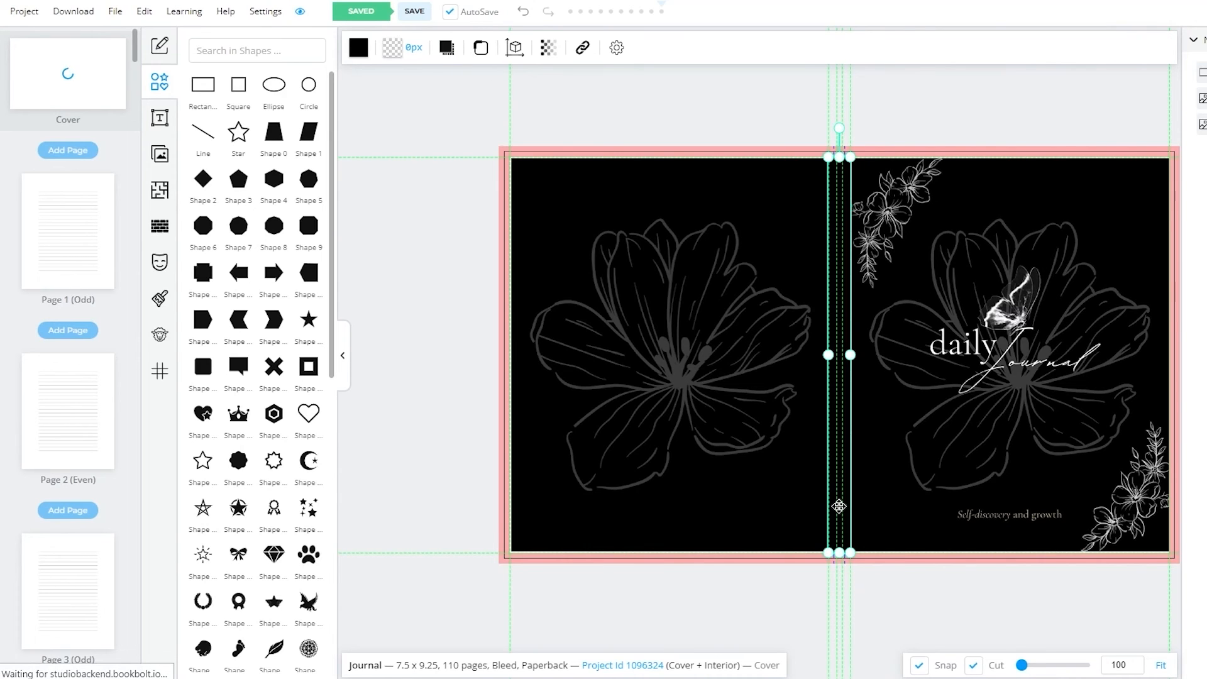
{"action": "left_click", "coordinate": [357, 48]}
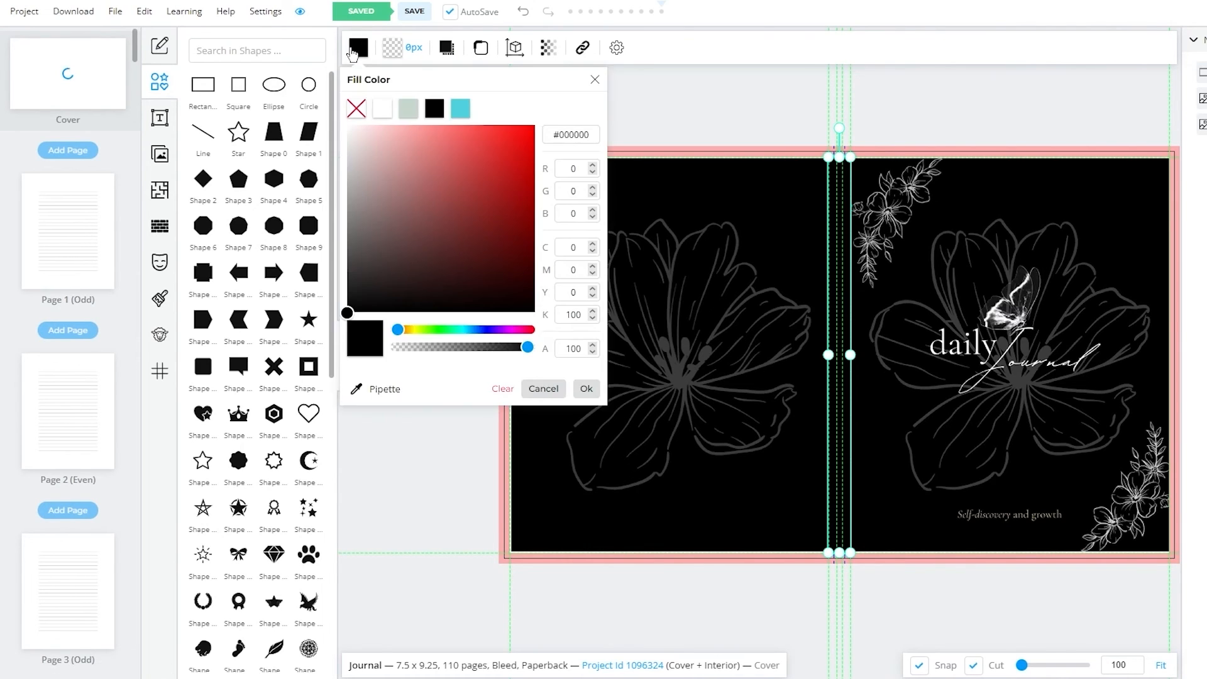
{"action": "mouse_move", "coordinate": [437, 176]}
{"action": "left_mouse_down"}
{"action": "mouse_move", "coordinate": [525, 255]}
{"action": "mouse_move", "coordinate": [493, 237]}
{"action": "mouse_move", "coordinate": [423, 243]}
{"action": "mouse_move", "coordinate": [356, 327]}
{"action": "mouse_move", "coordinate": [348, 257]}
{"action": "mouse_move", "coordinate": [310, 271]}
{"action": "mouse_move", "coordinate": [298, 239]}
{"action": "left_mouse_up"}
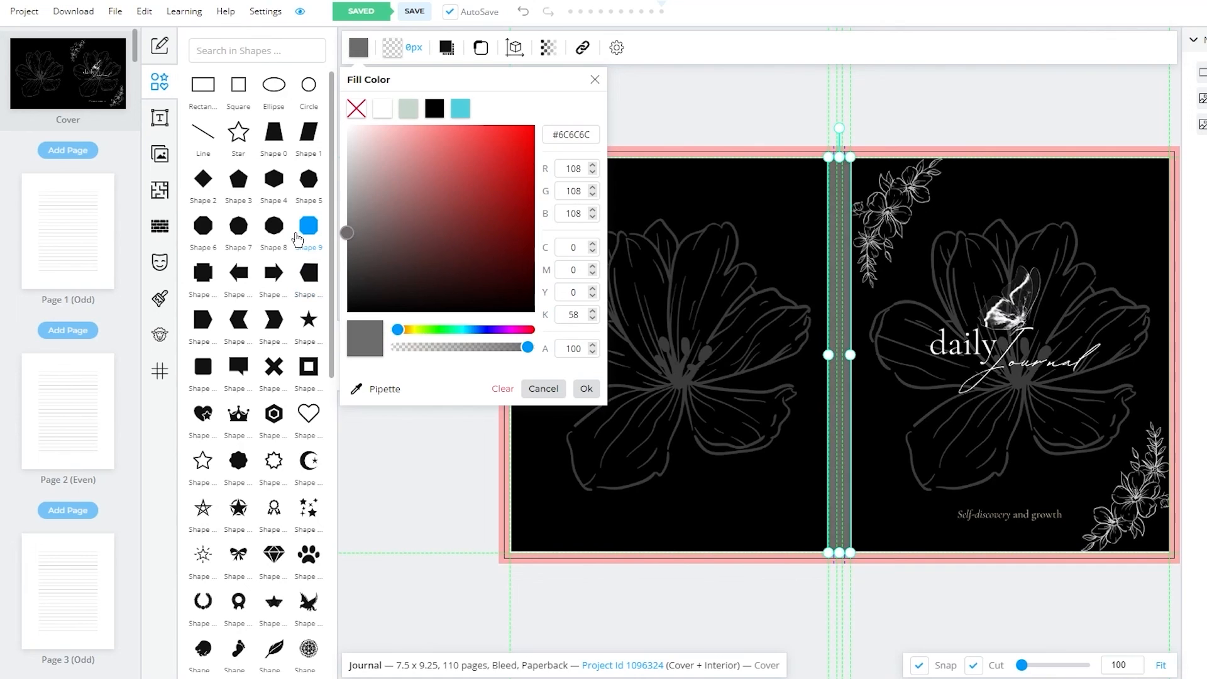
{"action": "left_click", "coordinate": [728, 96]}
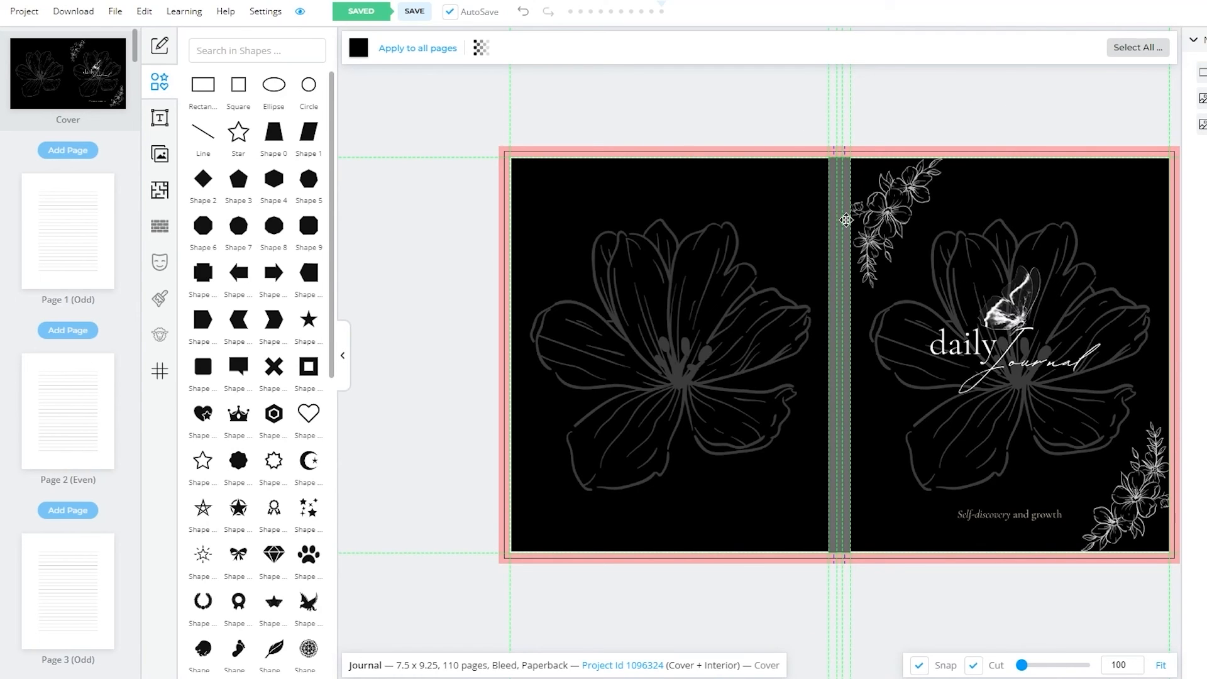
Step: Switch to interior page 1 and back to the cover, and download the current project in CMYK for printed books
{"action": "left_click", "coordinate": [97, 247]}
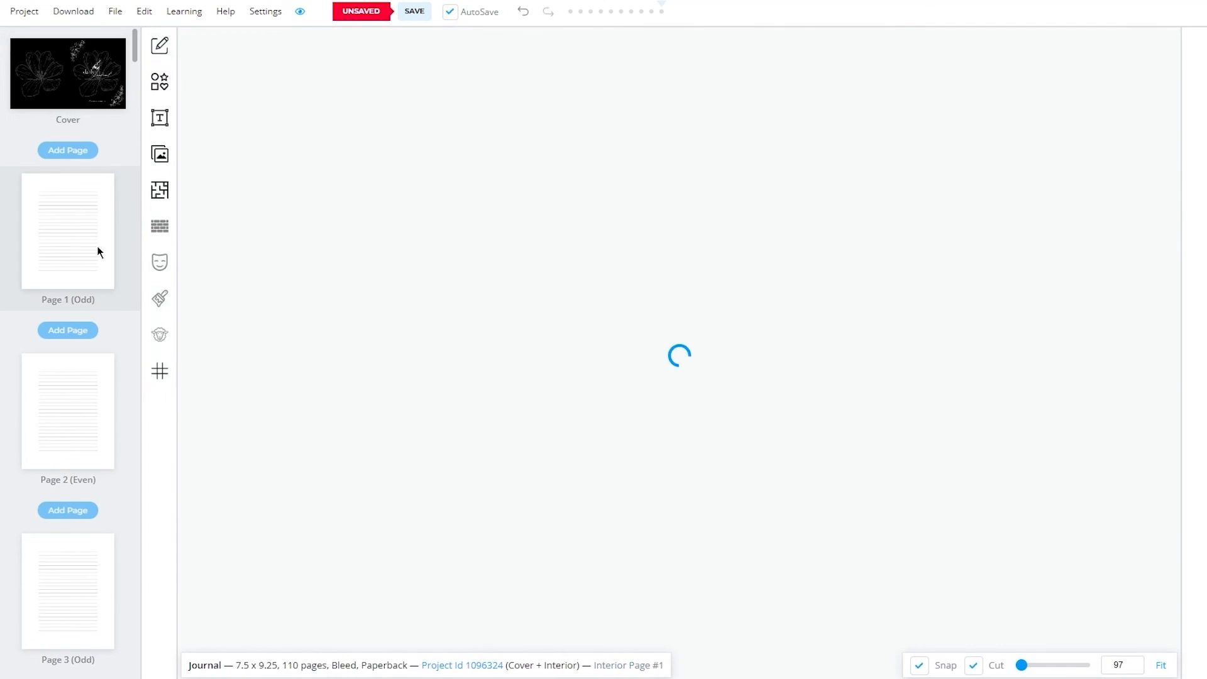
{"action": "left_click", "coordinate": [77, 88]}
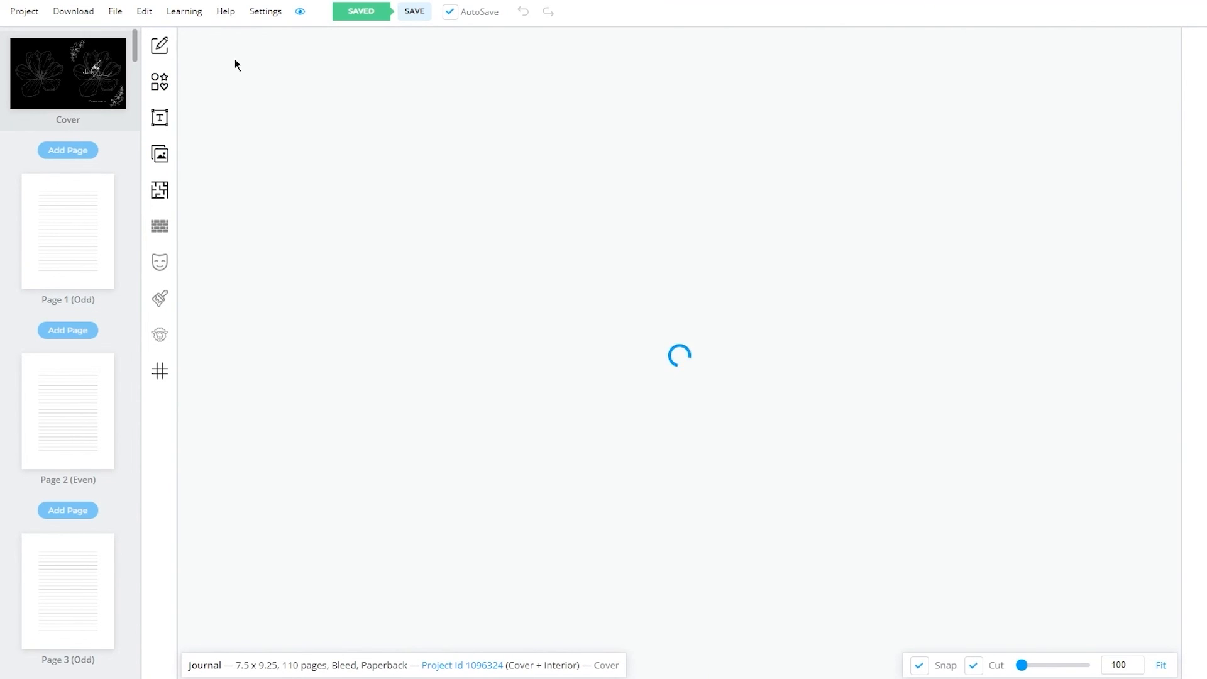
{"action": "left_click", "coordinate": [74, 7]}
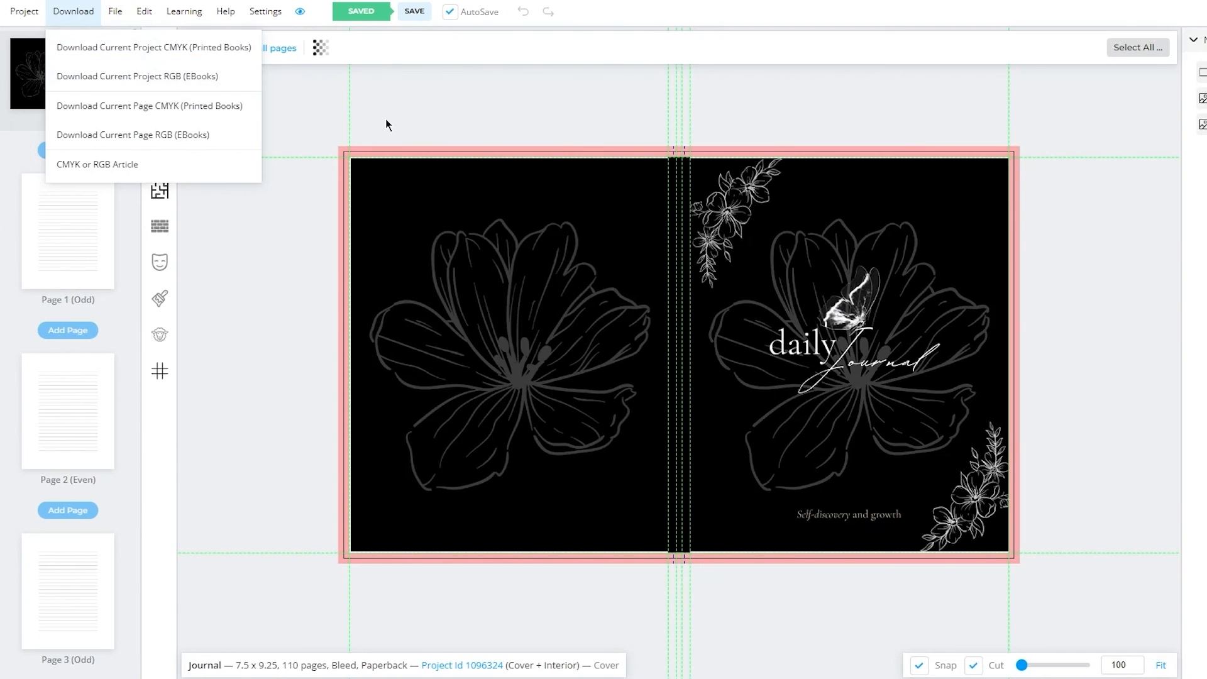
{"action": "mouse_move", "coordinate": [76, 17]}
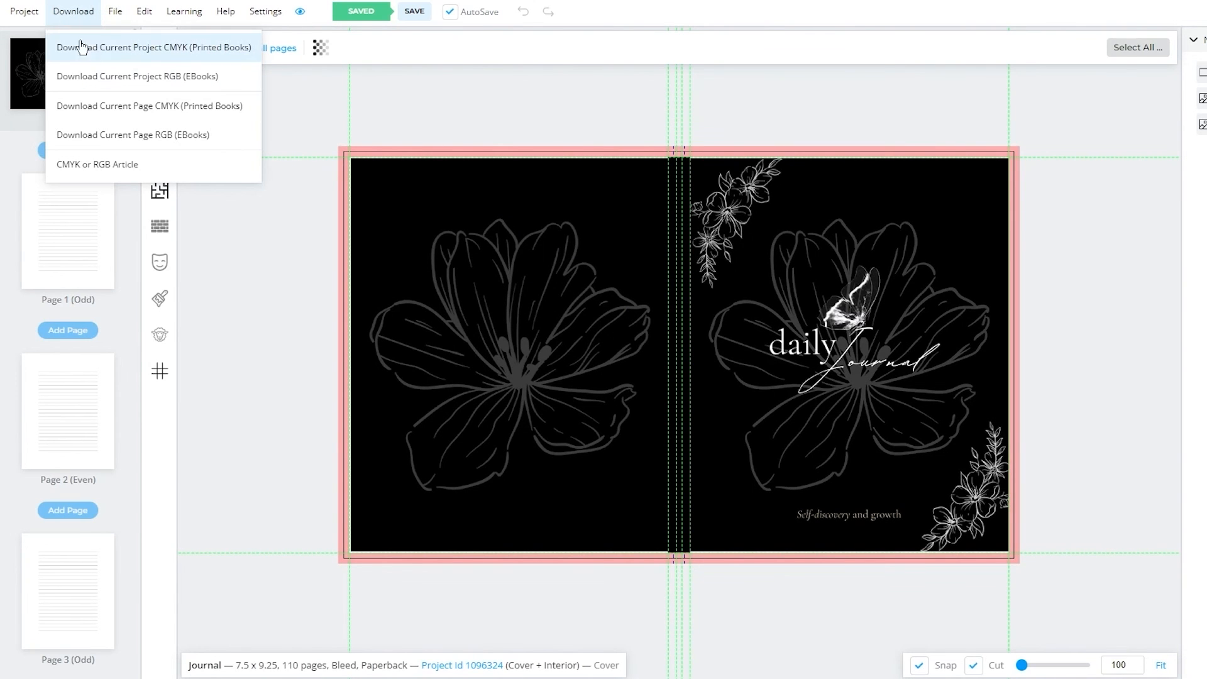
{"action": "left_click", "coordinate": [99, 59]}
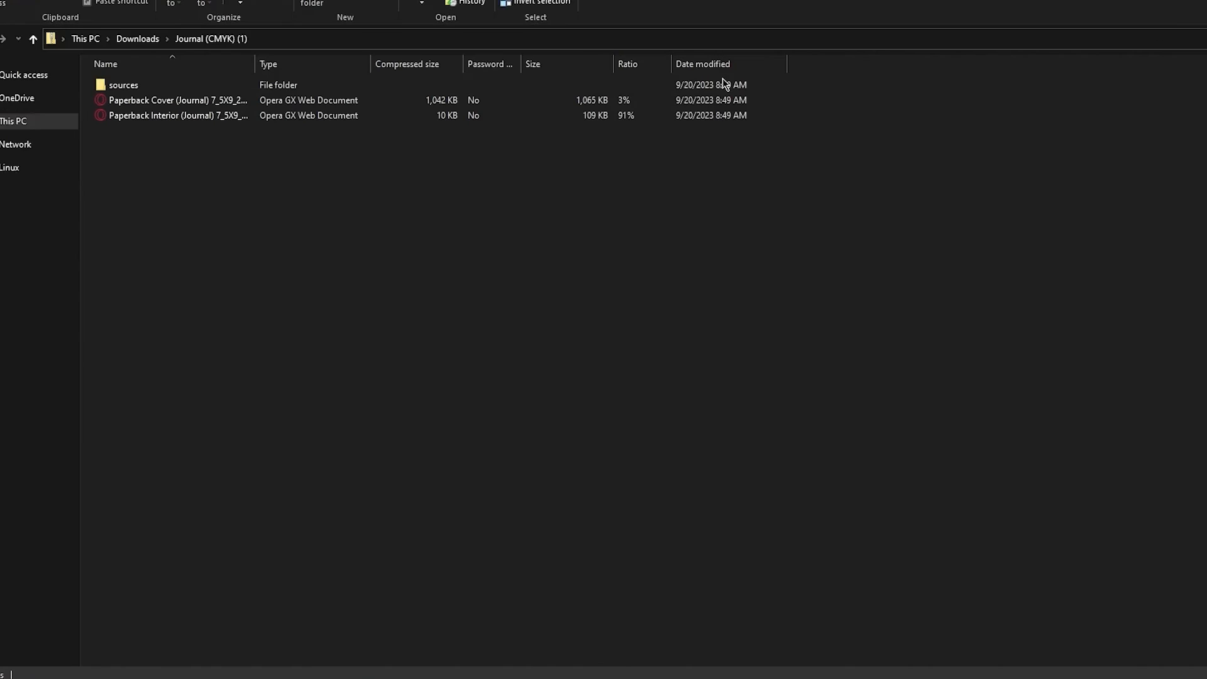
Step: View the downloaded paperback cover file, and close the old Untitled design and Journal (CMYK) folder windows, keeping Journal (CMYK) (1) in view
{"action": "double_click", "coordinate": [325, 100]}
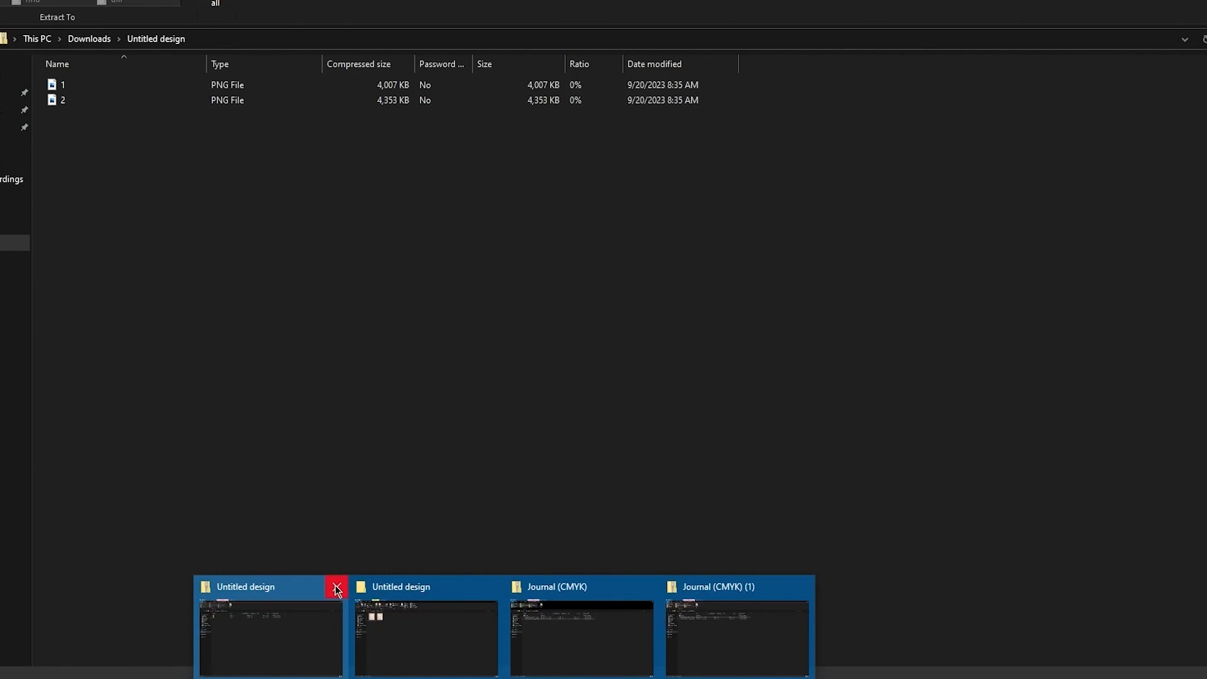
{"action": "left_click", "coordinate": [334, 586]}
{"action": "left_click", "coordinate": [415, 587]}
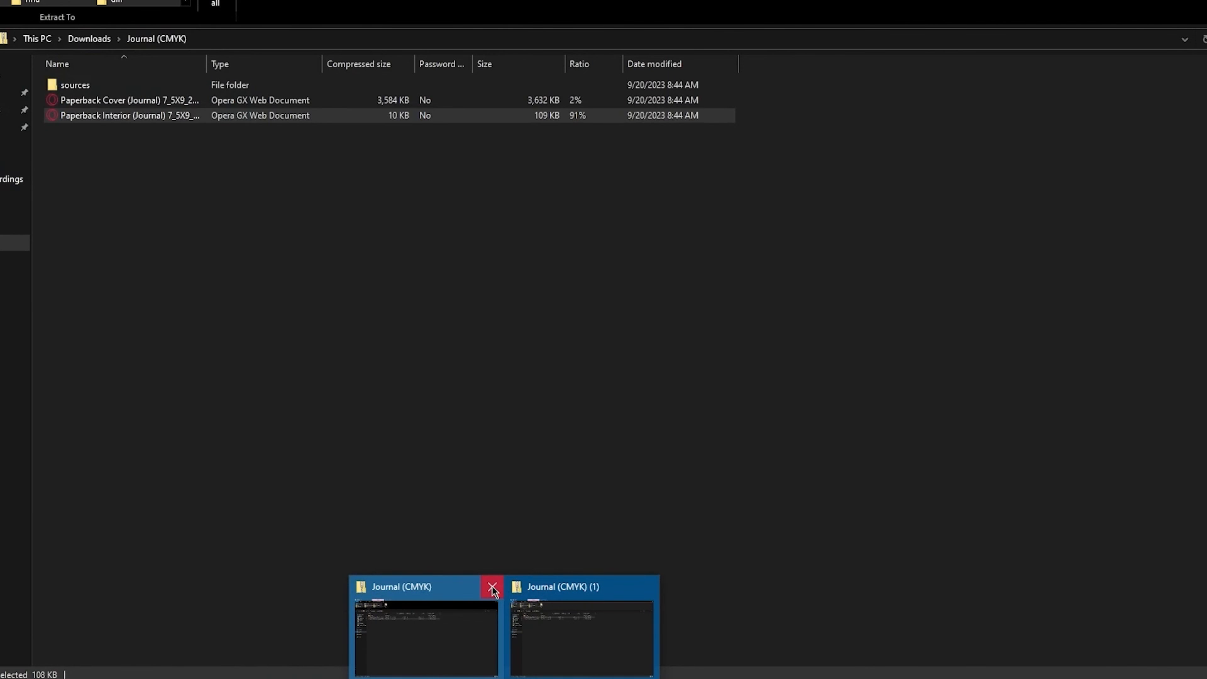
{"action": "left_click", "coordinate": [492, 588]}
{"action": "left_click", "coordinate": [507, 627]}
Step: Open the downloaded paperback interior file and look through its pages
{"action": "double_click", "coordinate": [143, 116]}
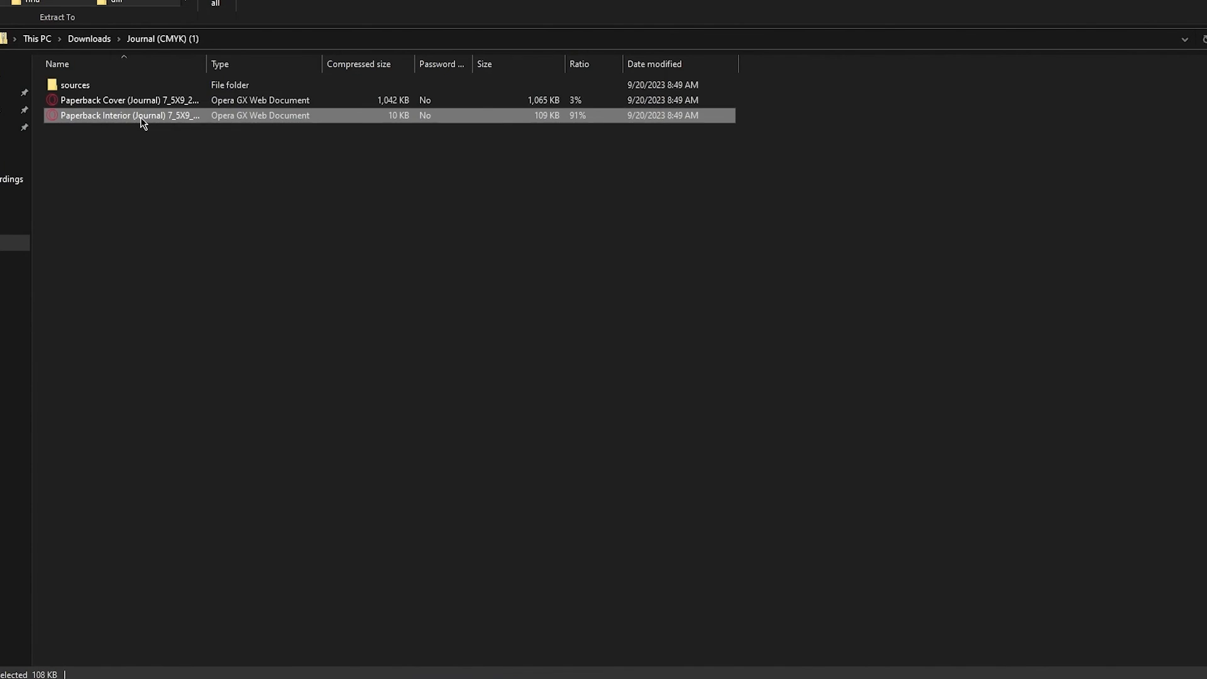
{"action": "scroll", "coordinate": [719, 253], "scroll_direction": "down", "scroll_amount": 20}
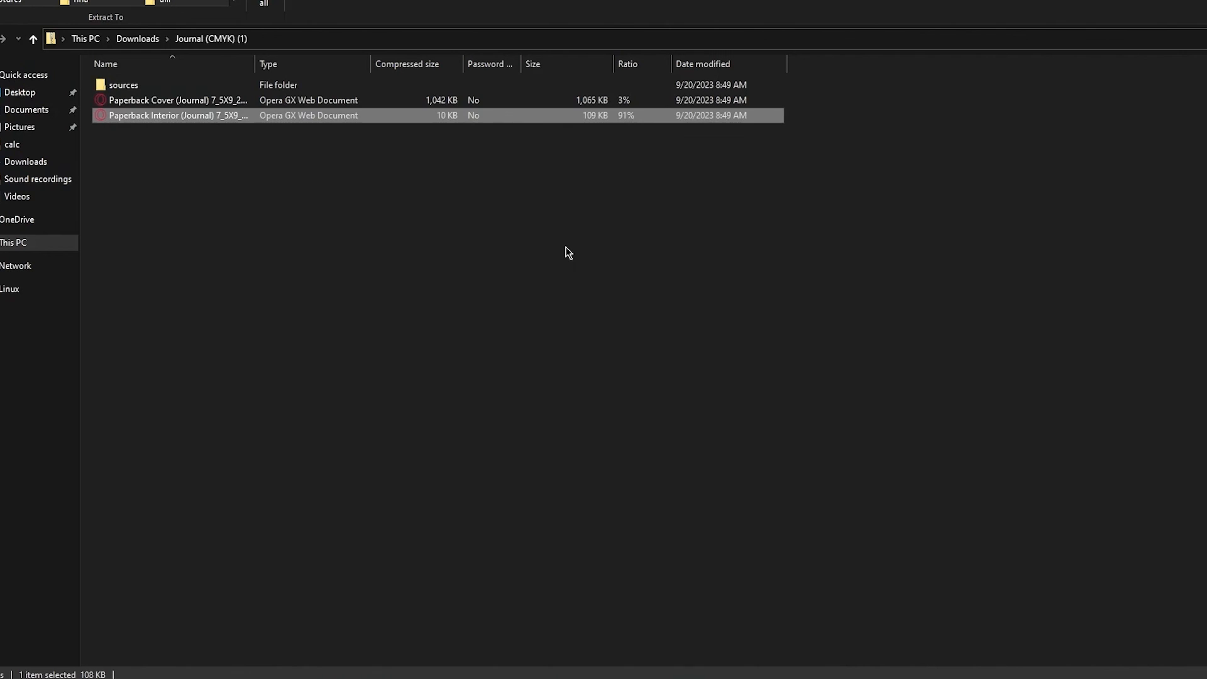
{"action": "left_click", "coordinate": [567, 253]}
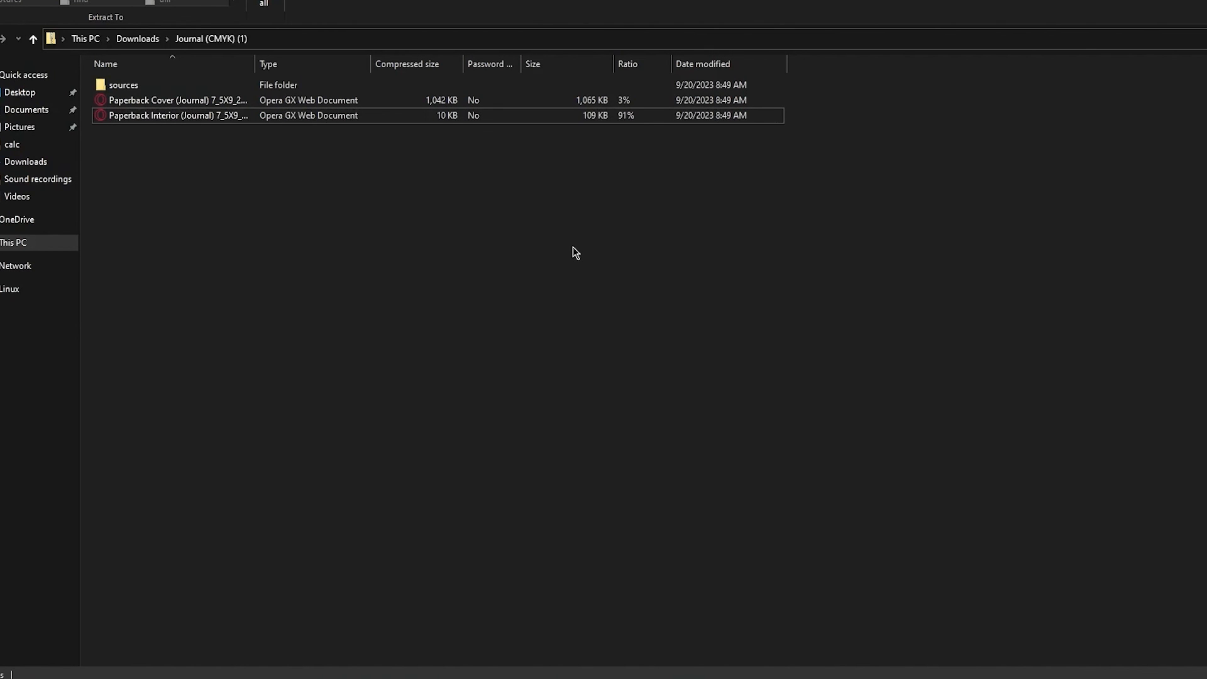
Step: Switch to the Canva window with the 7.5 x 9.25 in "daily Journal" cover design
{"action": "left_click", "coordinate": [688, 670]}
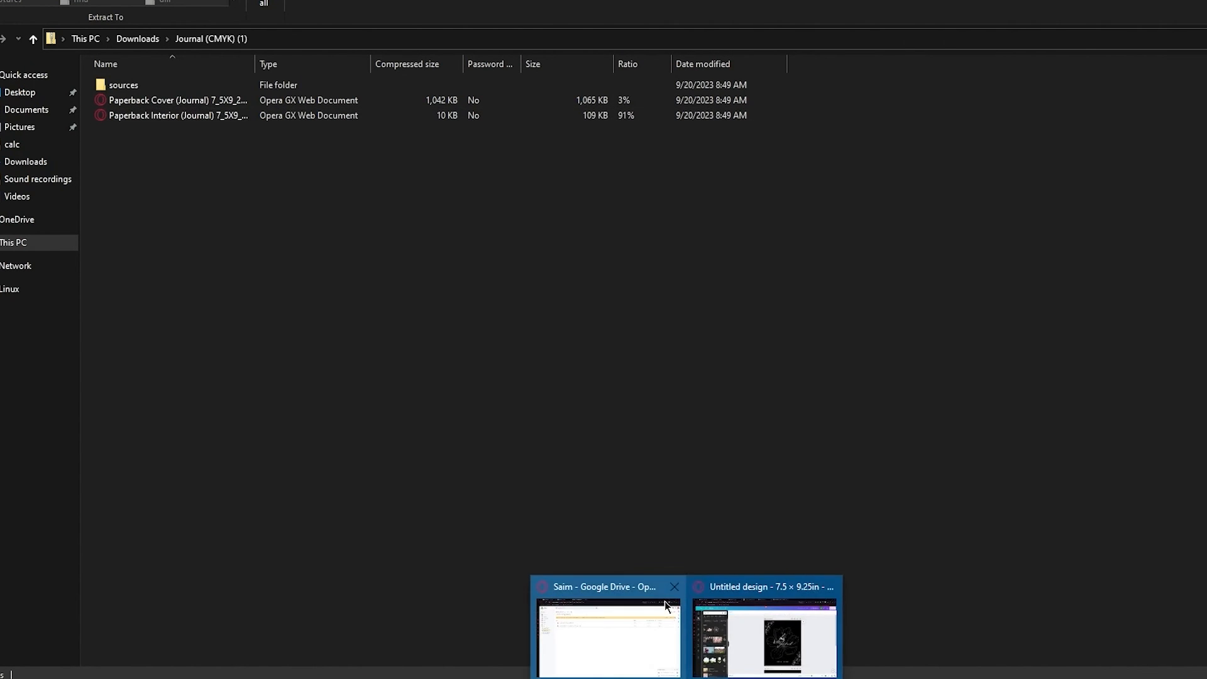
{"action": "left_click", "coordinate": [761, 660]}
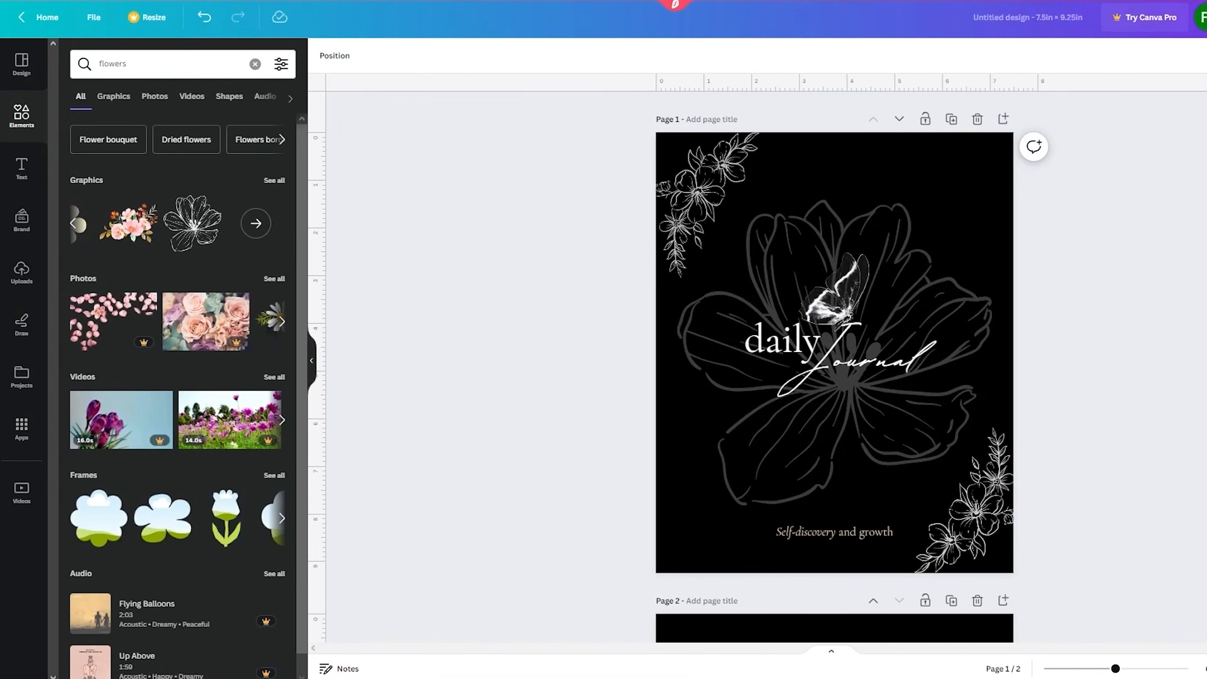